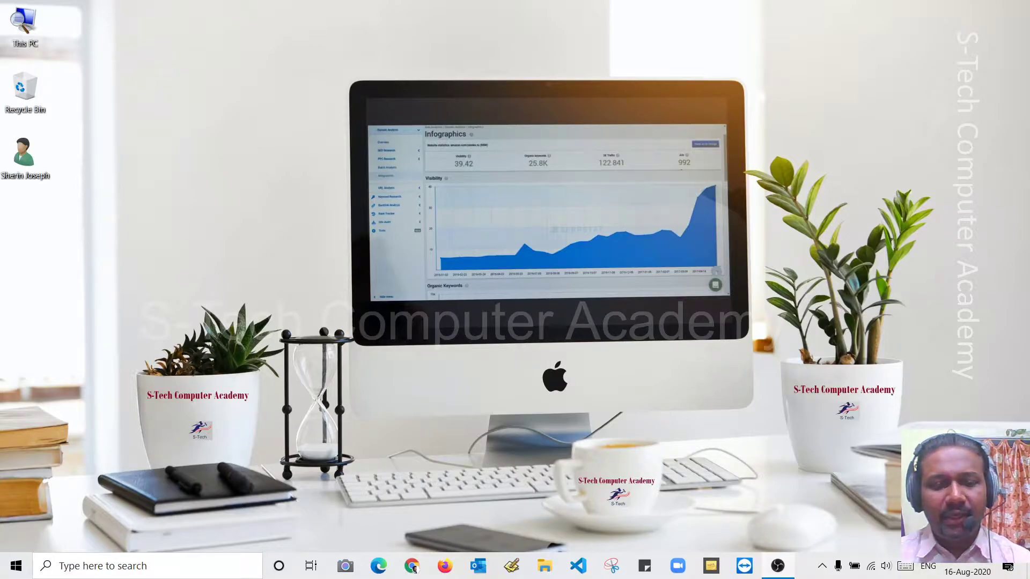
# Step: Launch Excel with the Windows Run command excel and create a blank workbook
pyautogui.press('super+r')
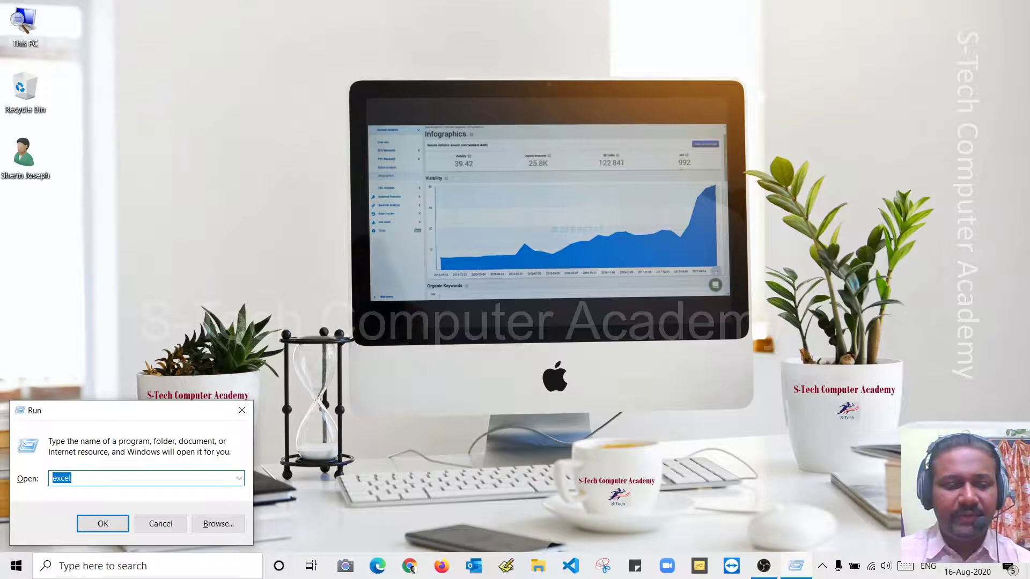
pyautogui.press('Return')
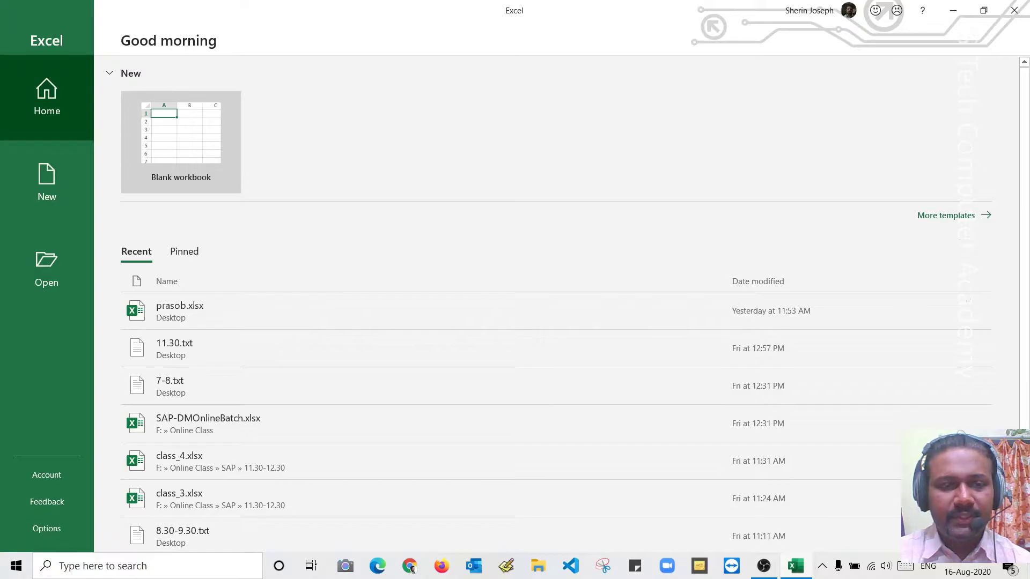
pyautogui.press('Return')
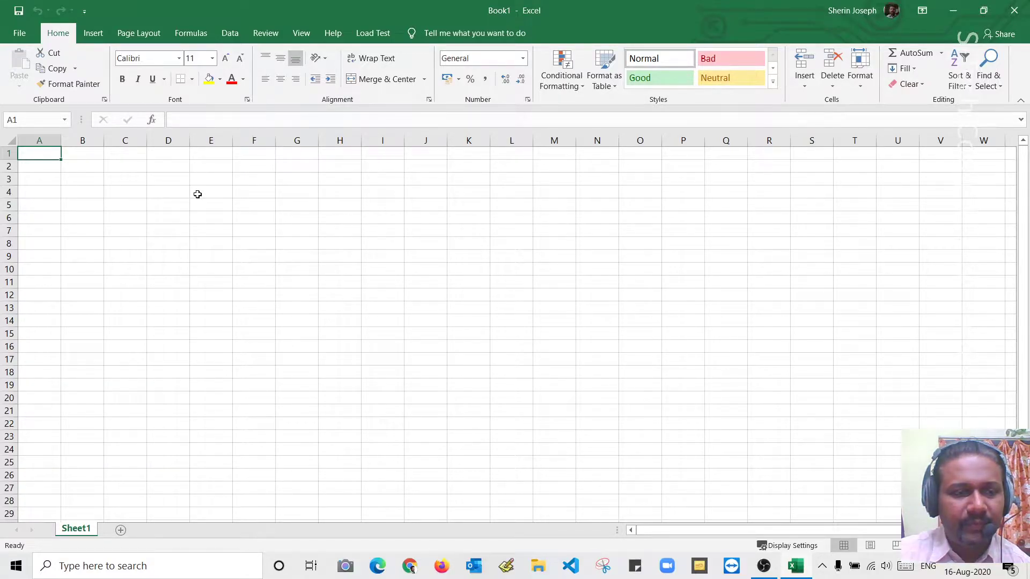
# Step: Highlight columns A, B and C, rows 1, 2 and 3, and cells A1 and F4, one at a time
pyautogui.click(41, 142)
pyautogui.click(79, 142)
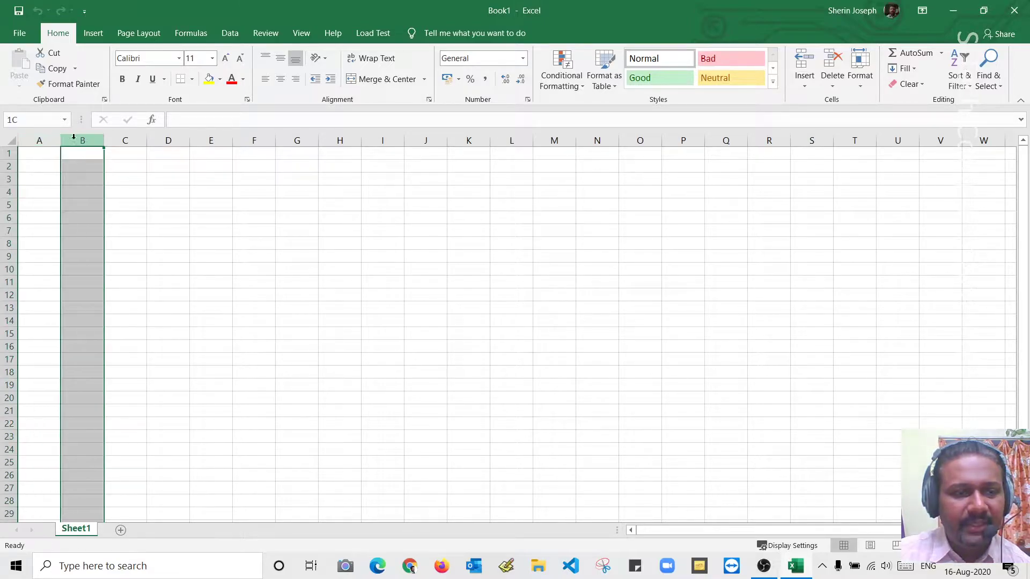
pyautogui.click(128, 143)
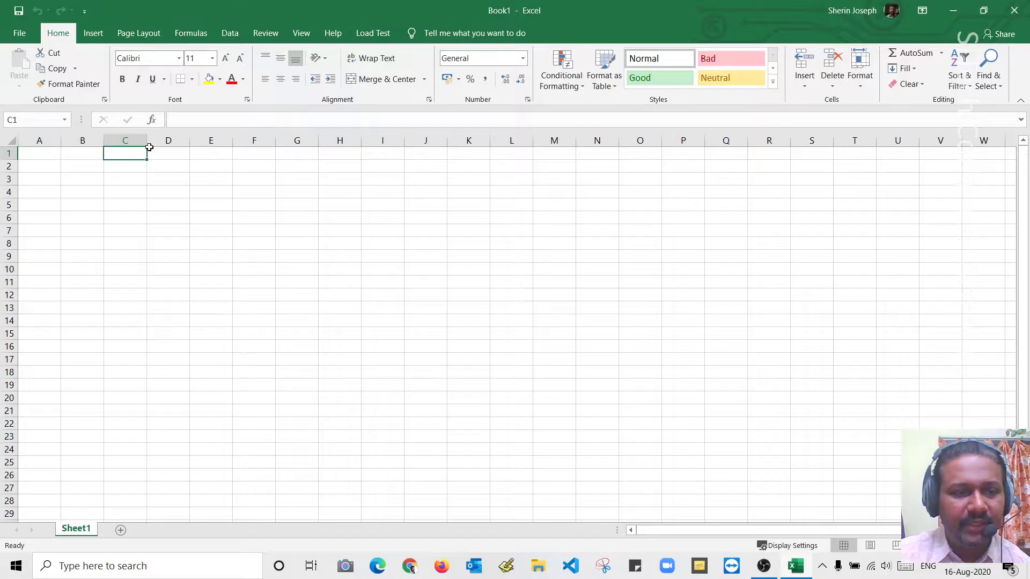
pyautogui.click(9, 154)
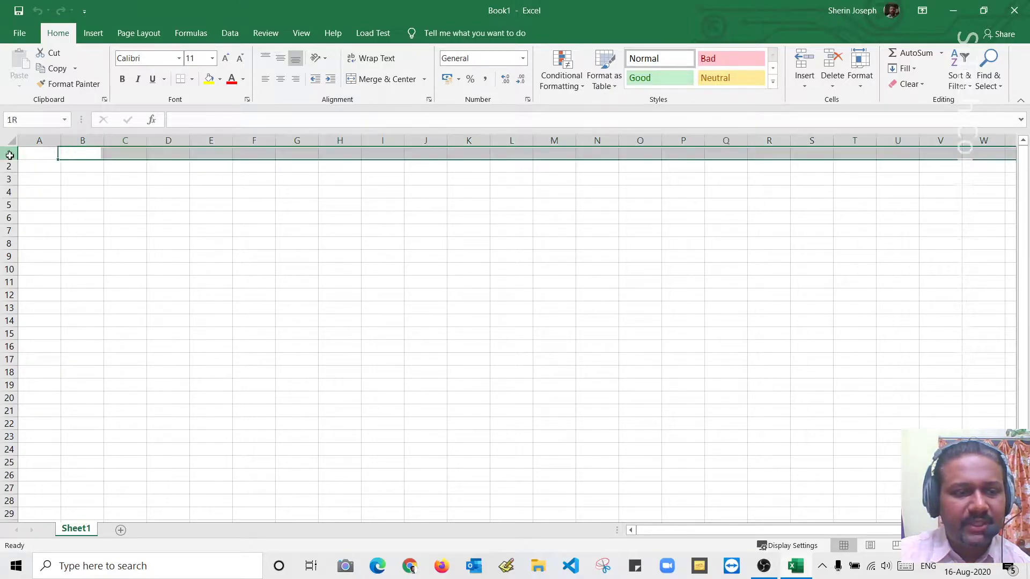
pyautogui.click(4, 166)
pyautogui.click(3, 181)
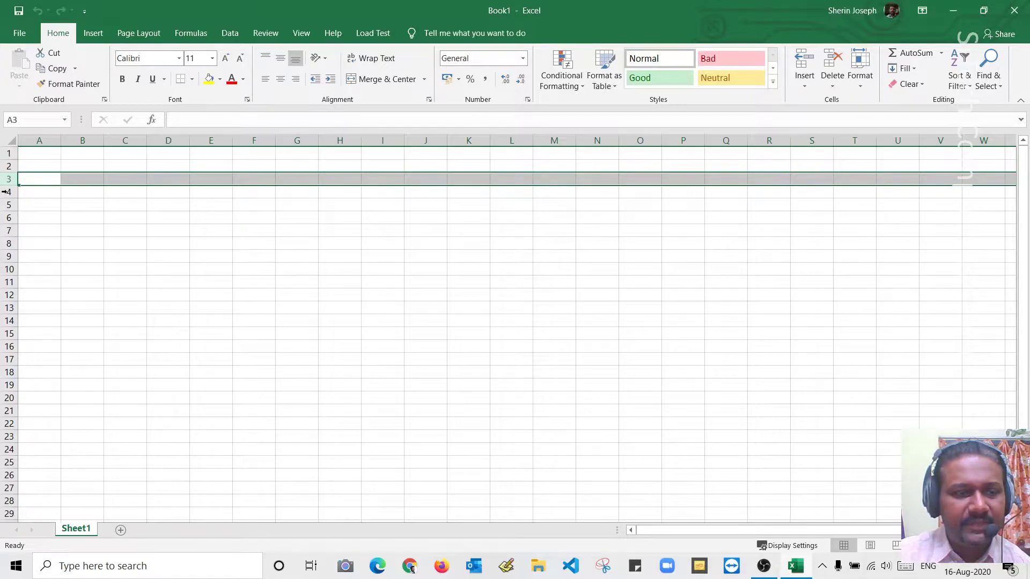
pyautogui.click(53, 156)
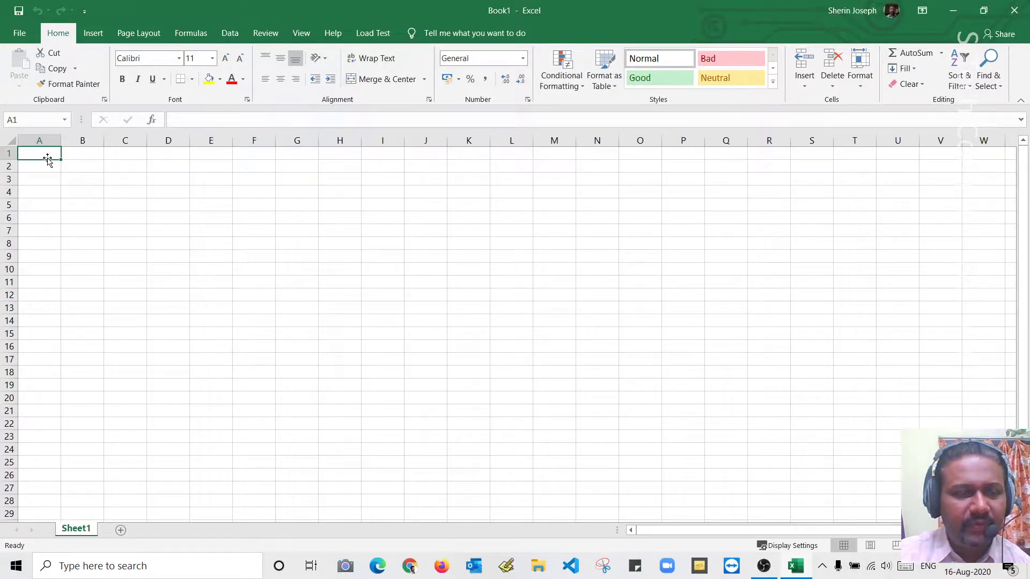
pyautogui.click(247, 196)
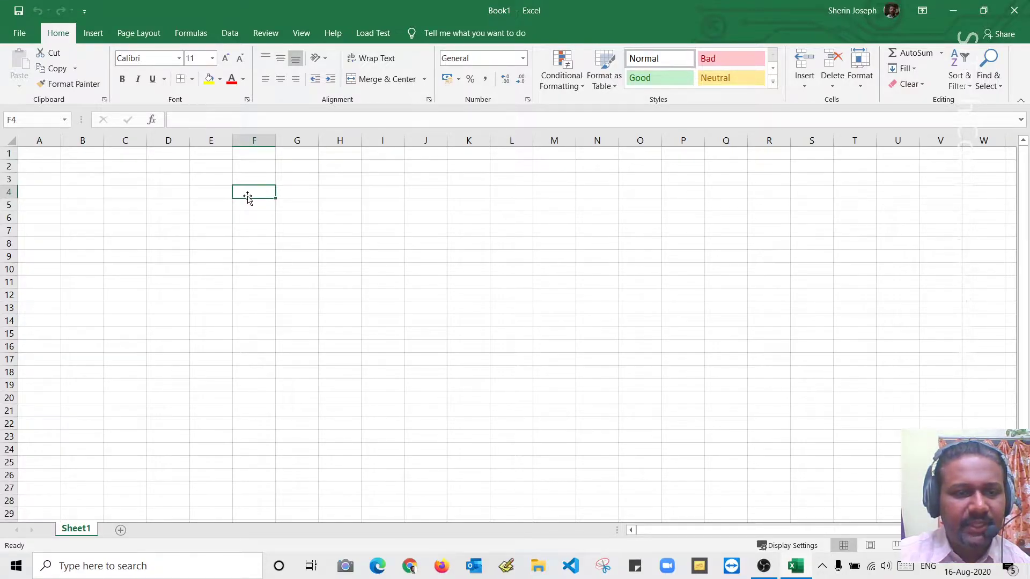
# Step: Jump directly to cell A100 by its cell reference and return to cell A1 the same way
pyautogui.click(23, 120)
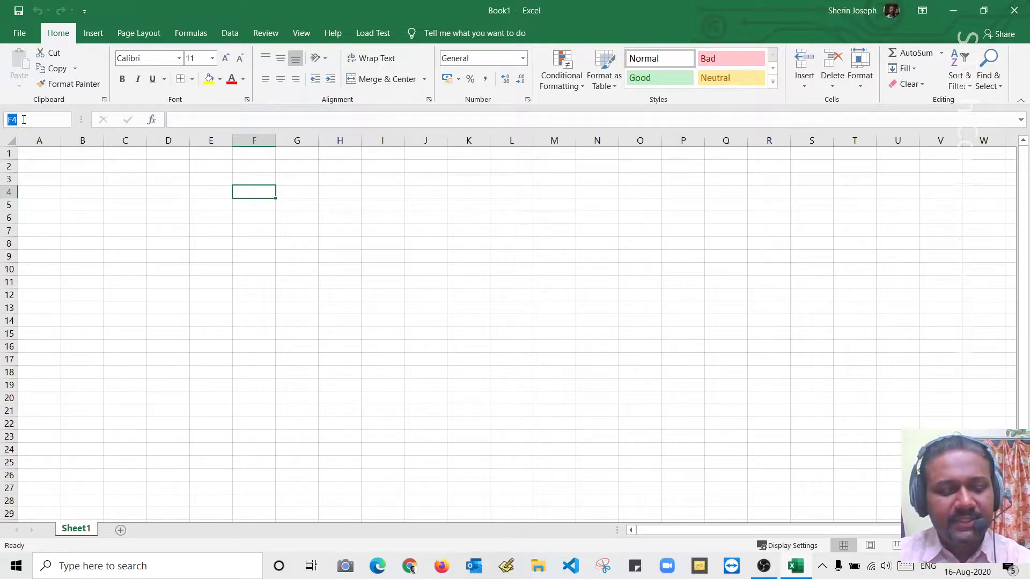
pyautogui.write('a')
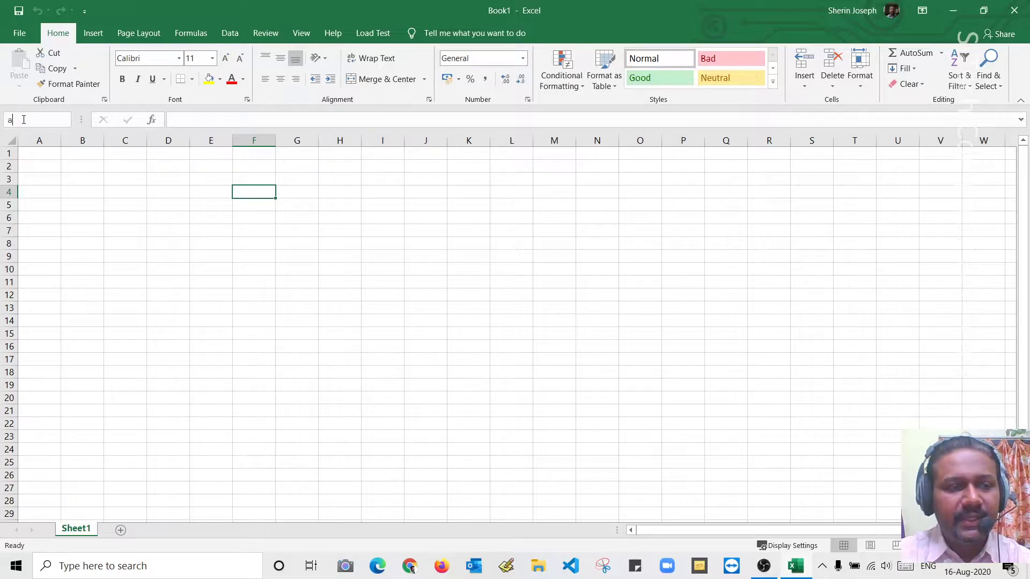
pyautogui.write('100')
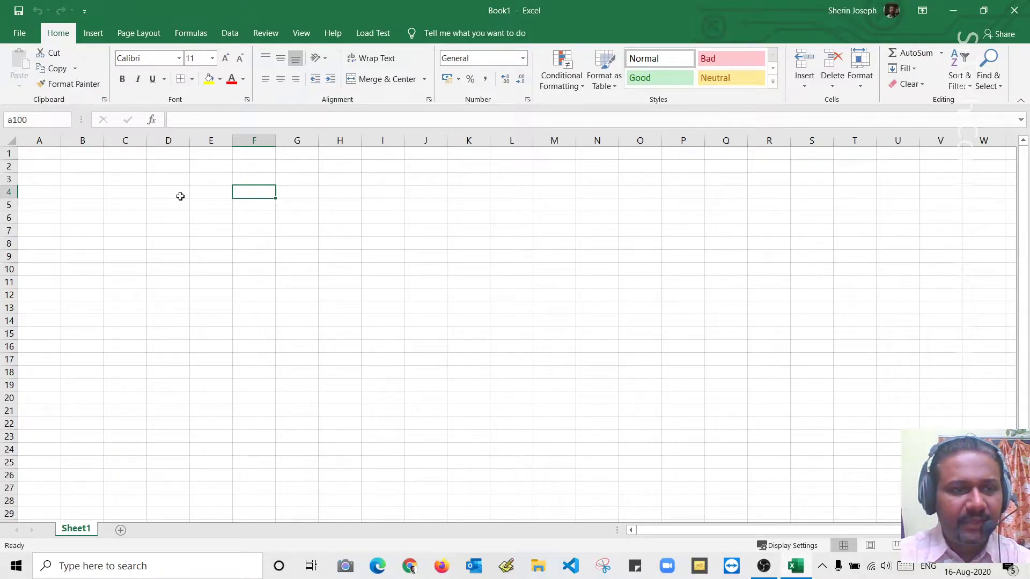
pyautogui.press('Return')
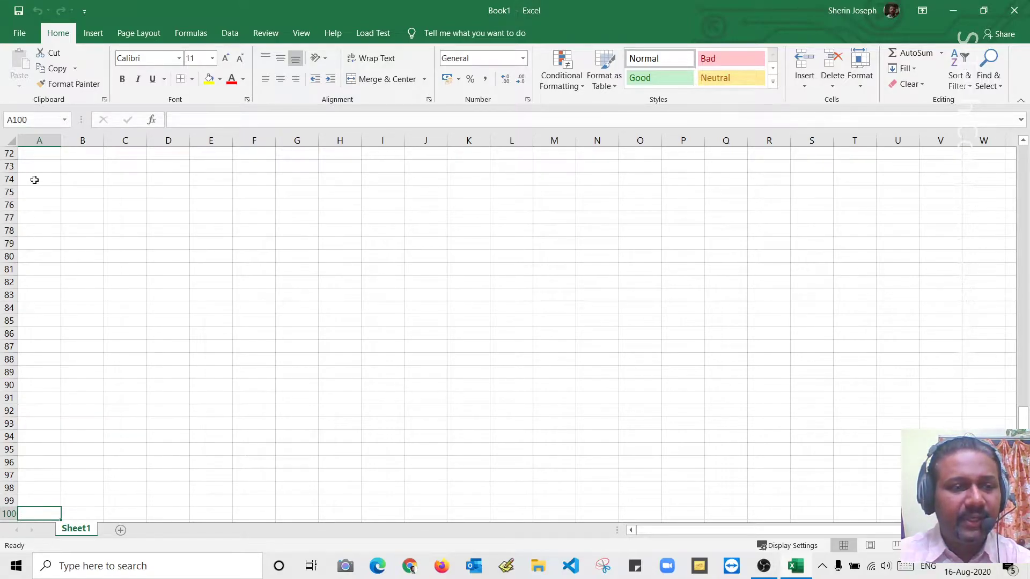
pyautogui.click(37, 118)
pyautogui.write('a1')
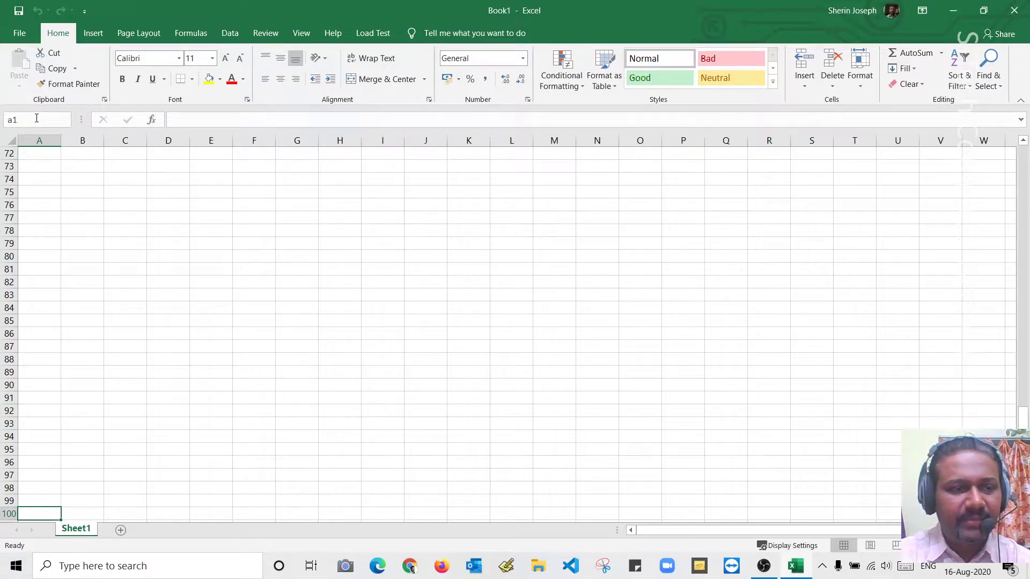
pyautogui.press('Return')
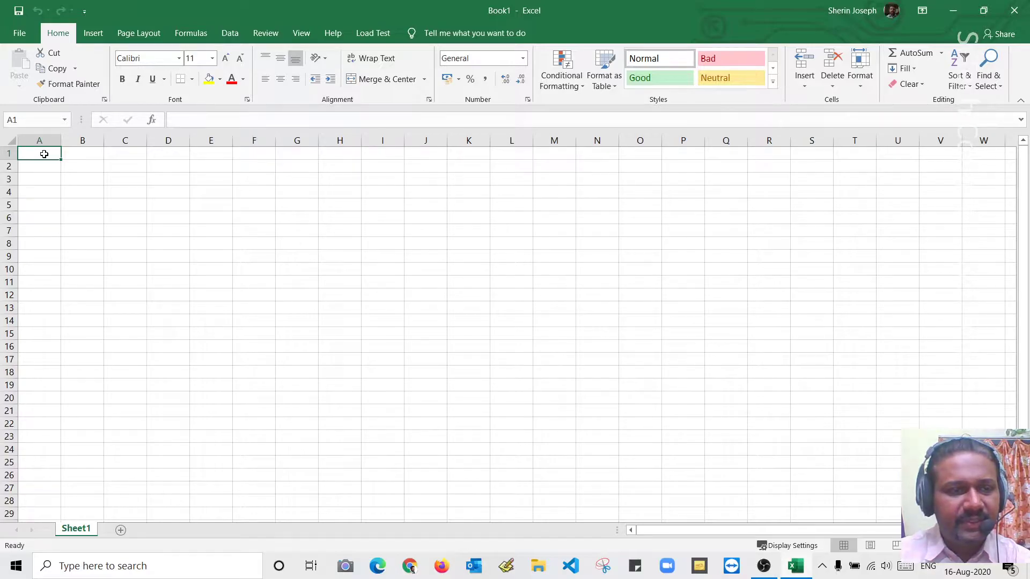
# Step: Select the range A1:A10 by entering its reference as a1:a10
pyautogui.click(28, 271)
pyautogui.click(34, 120)
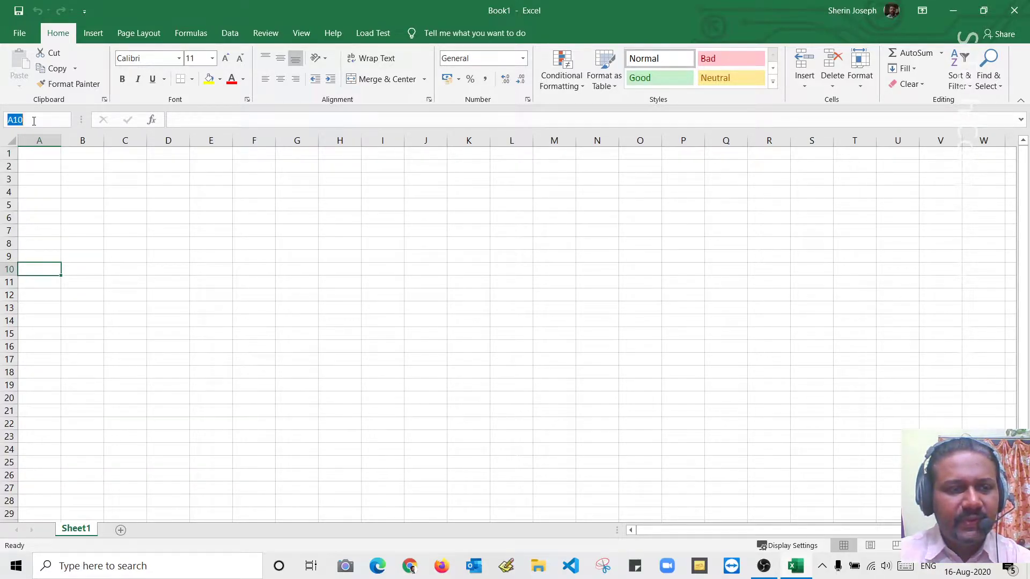
pyautogui.write('a1')
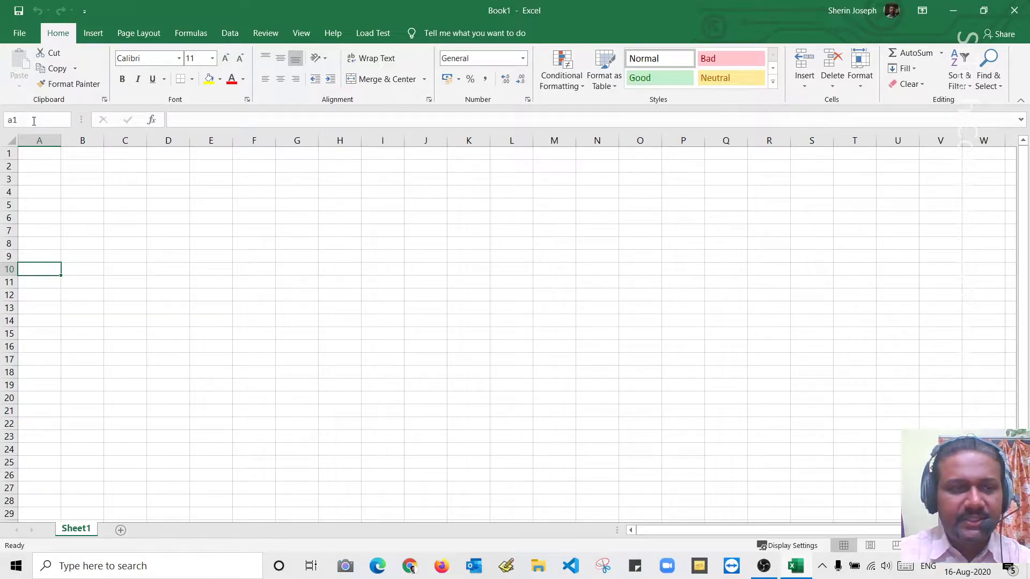
pyautogui.write(':')
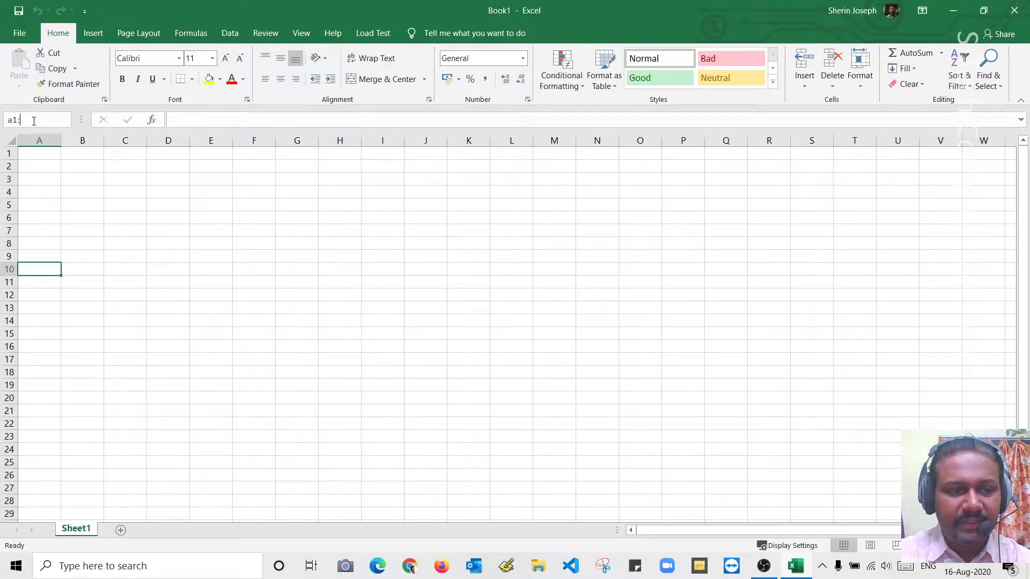
pyautogui.write('a10')
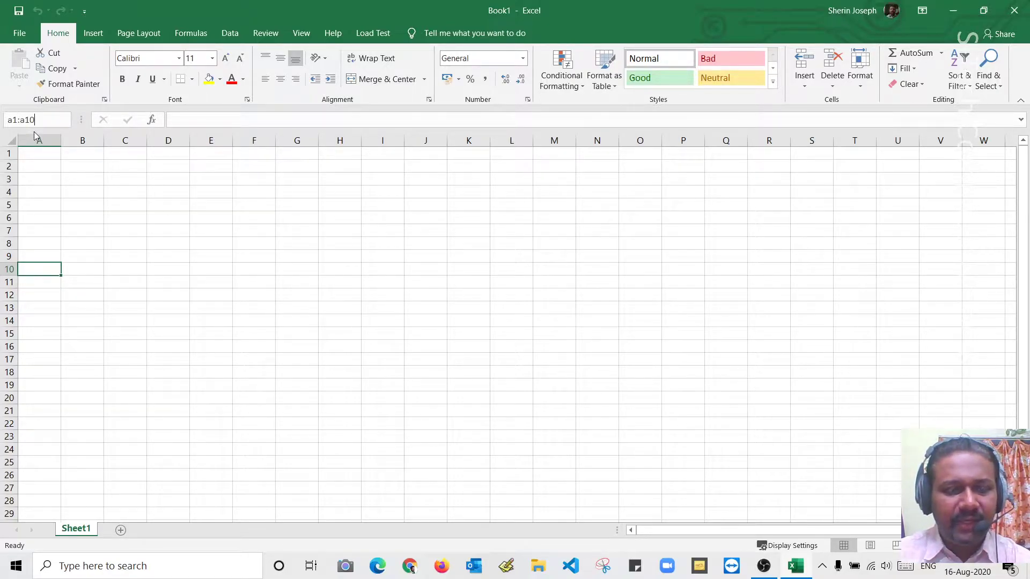
pyautogui.press('Return')
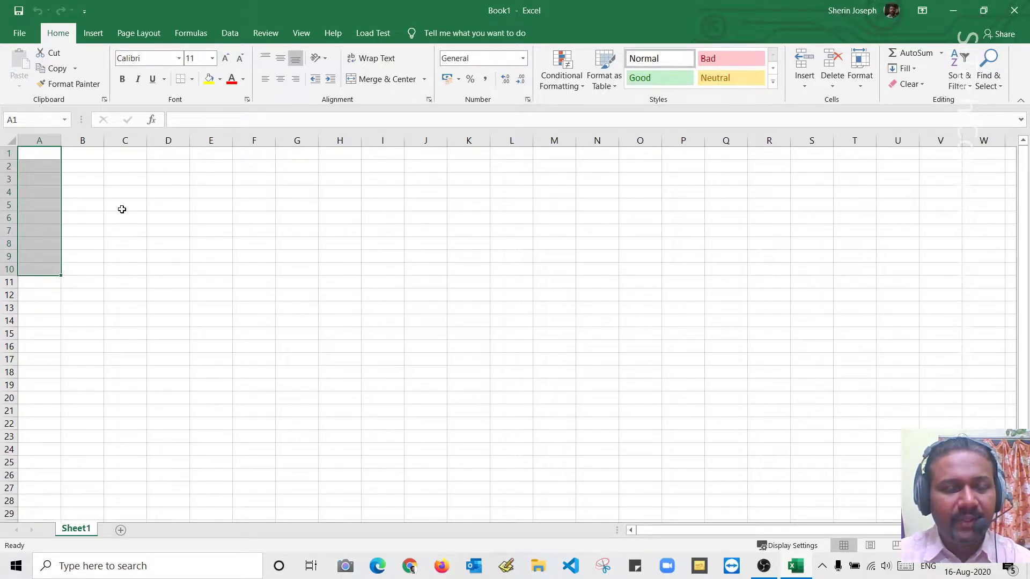
# Step: Select the block C2:F10 directly on the grid, and select B2:F10 by entering the range reference b2:f10
pyautogui.click(143, 214)
pyautogui.moveTo(136, 167); pyautogui.dragTo(270, 273)
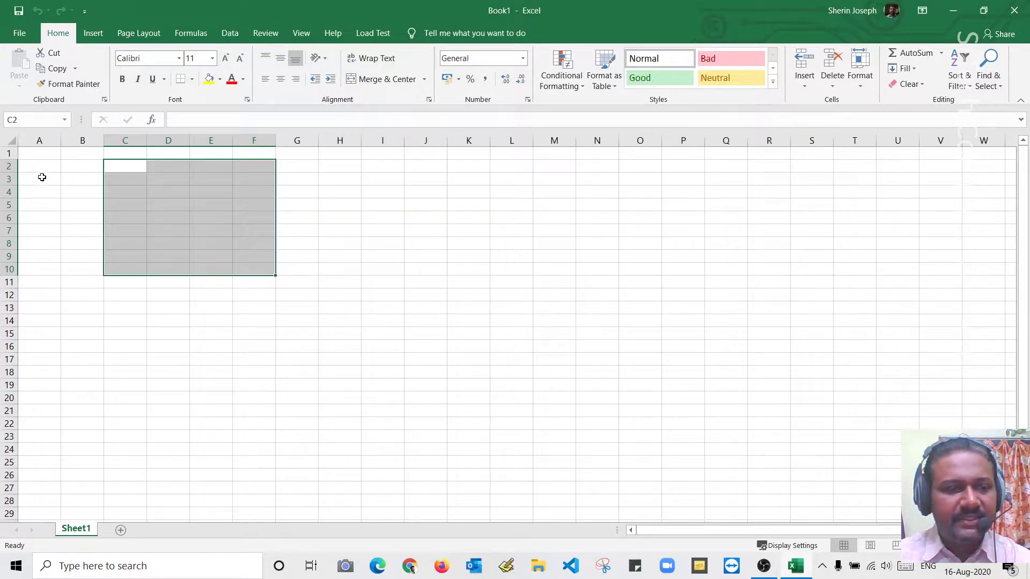
pyautogui.click(32, 119)
pyautogui.click(63, 200)
pyautogui.click(28, 118)
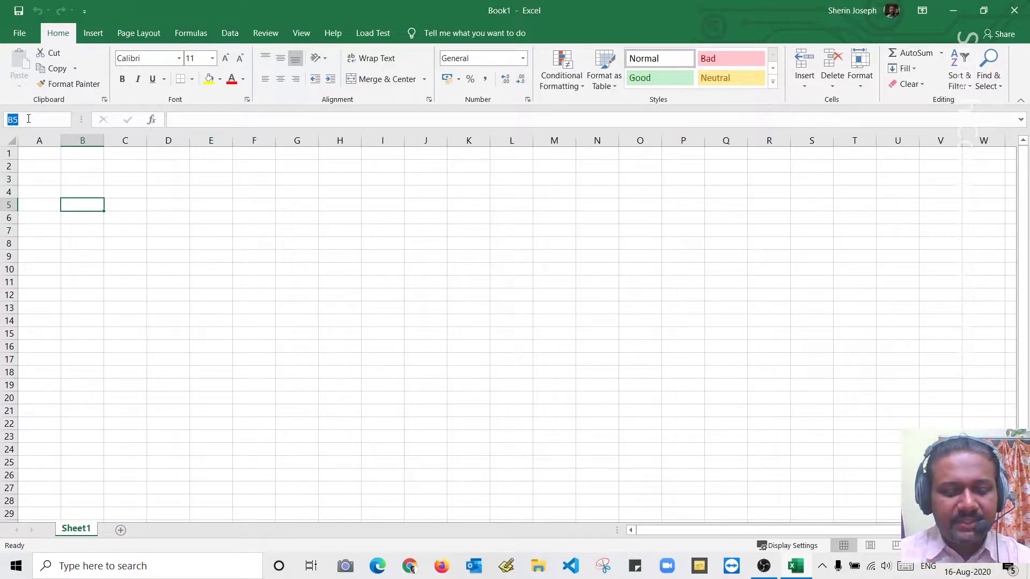
pyautogui.write('b2')
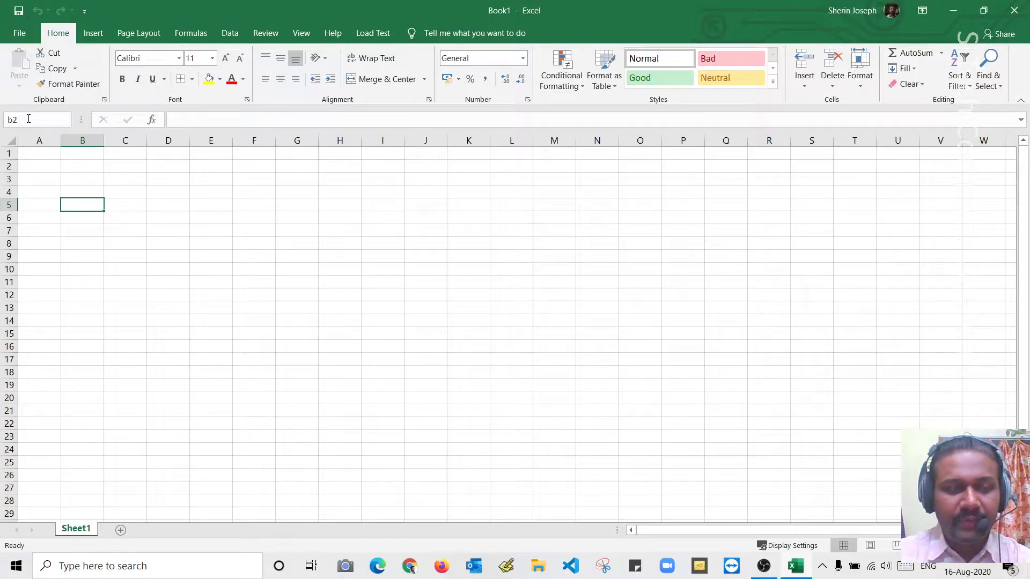
pyautogui.write(':f10')
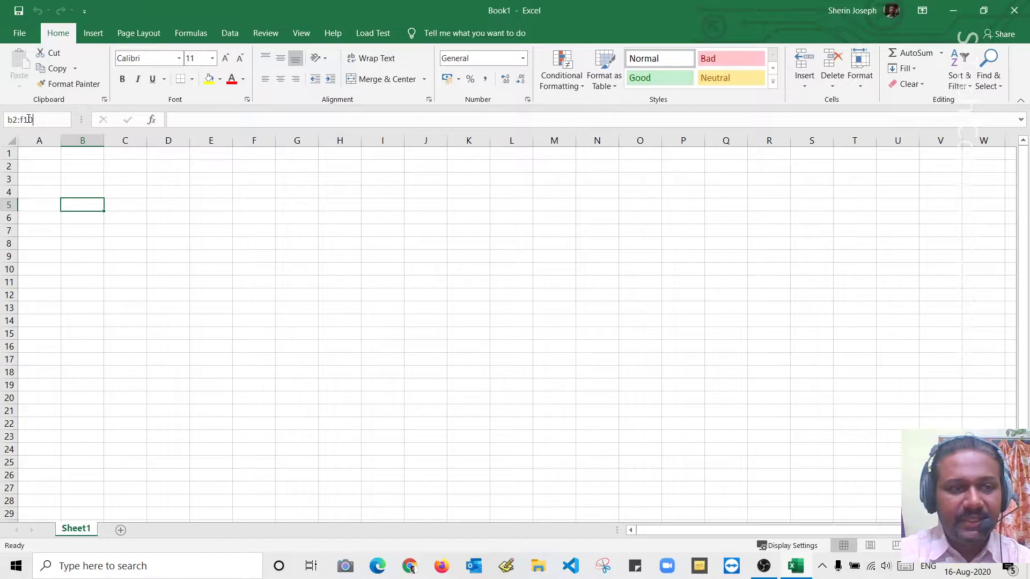
pyautogui.press('Return')
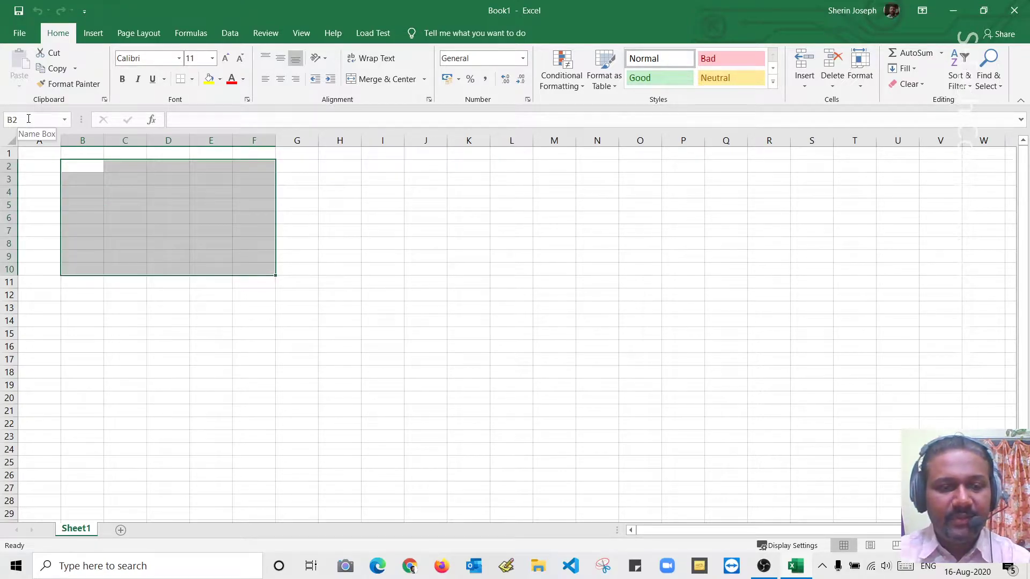
# Step: Select cell G13 and rename the worksheet Sheet1 to Basic Function
pyautogui.click(294, 305)
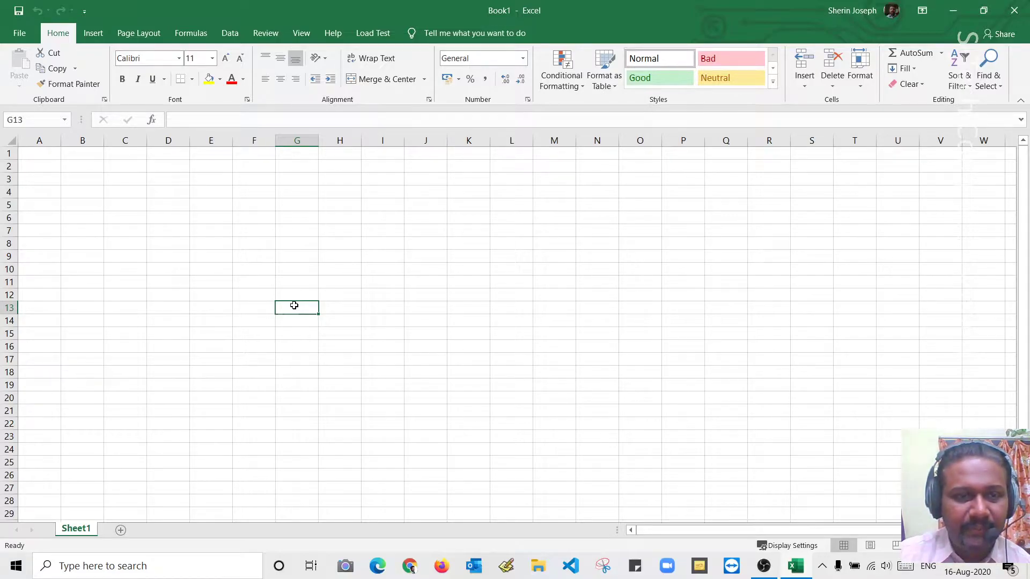
pyautogui.doubleClick(76, 531)
pyautogui.click(104, 531)
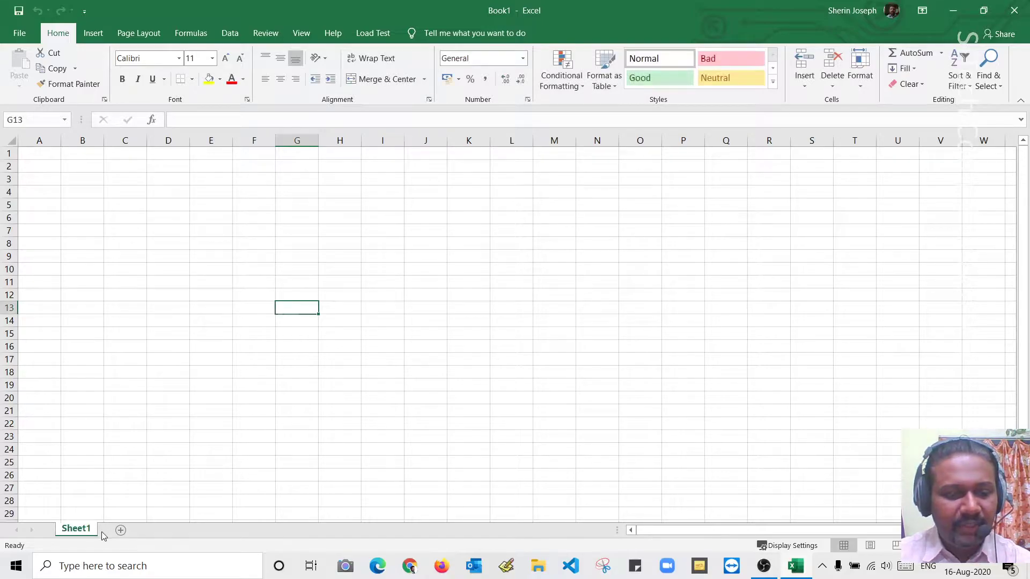
pyautogui.rightClick(84, 533)
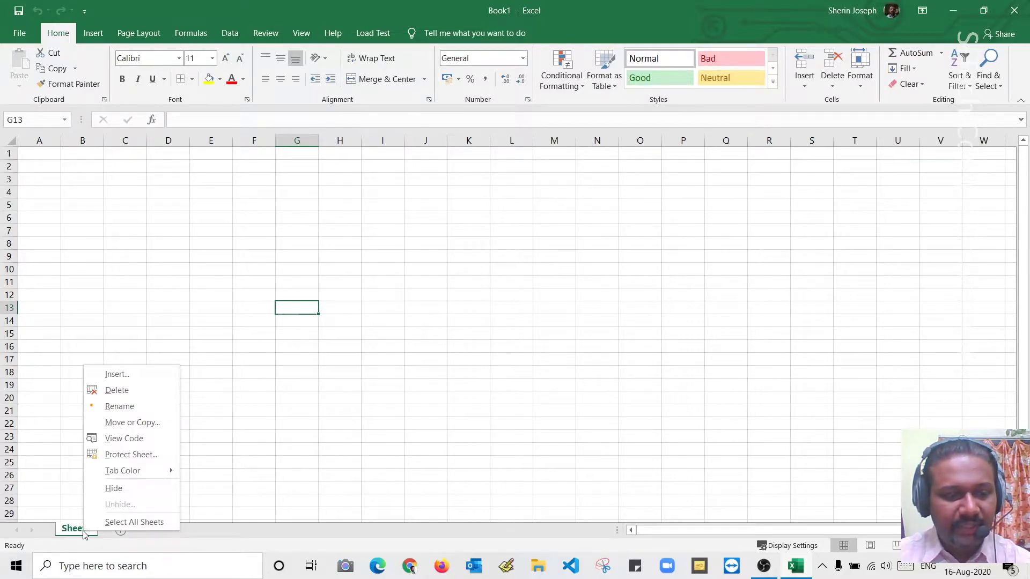
pyautogui.click(143, 411)
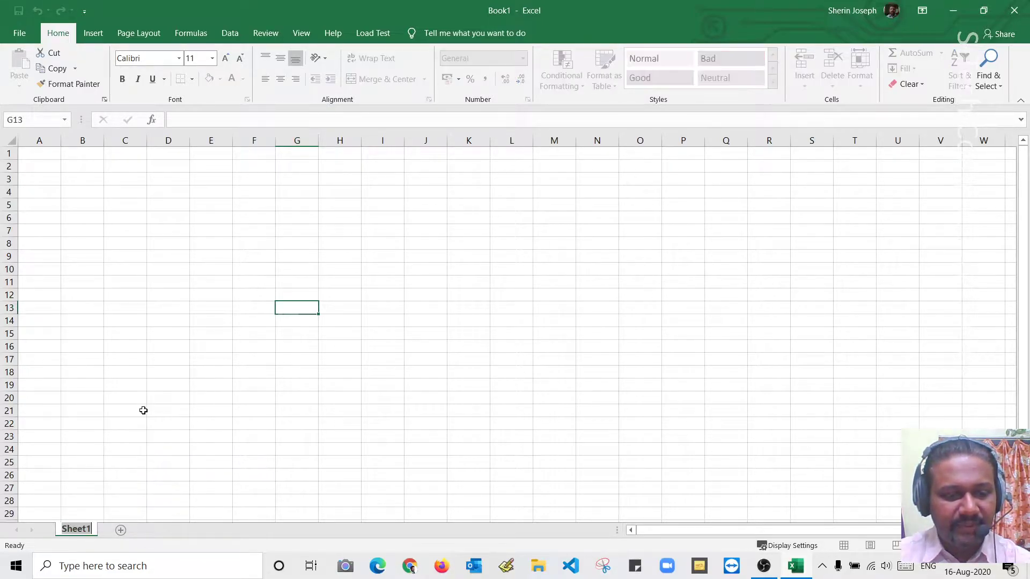
pyautogui.write('Ba')
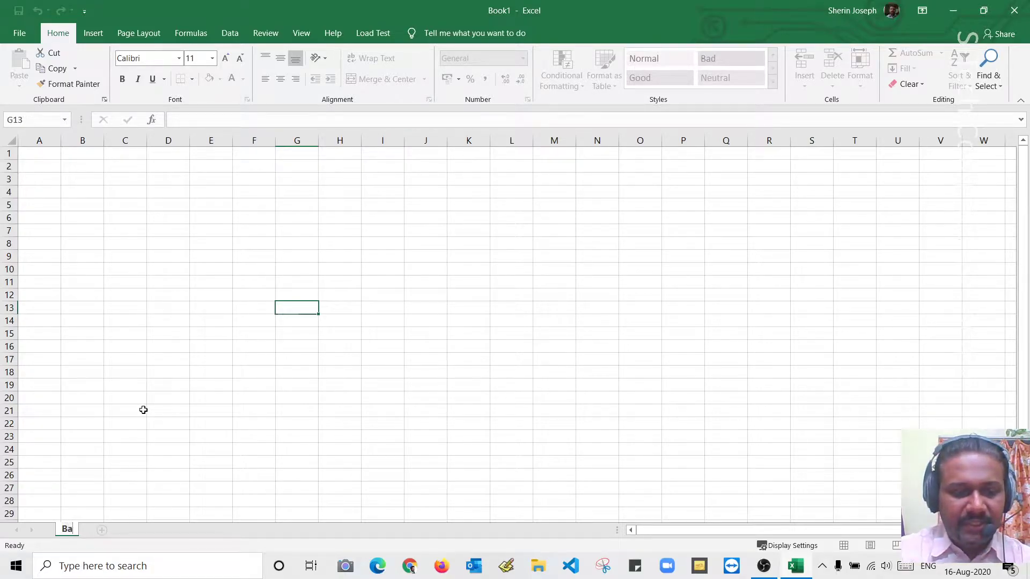
pyautogui.write('sic F')
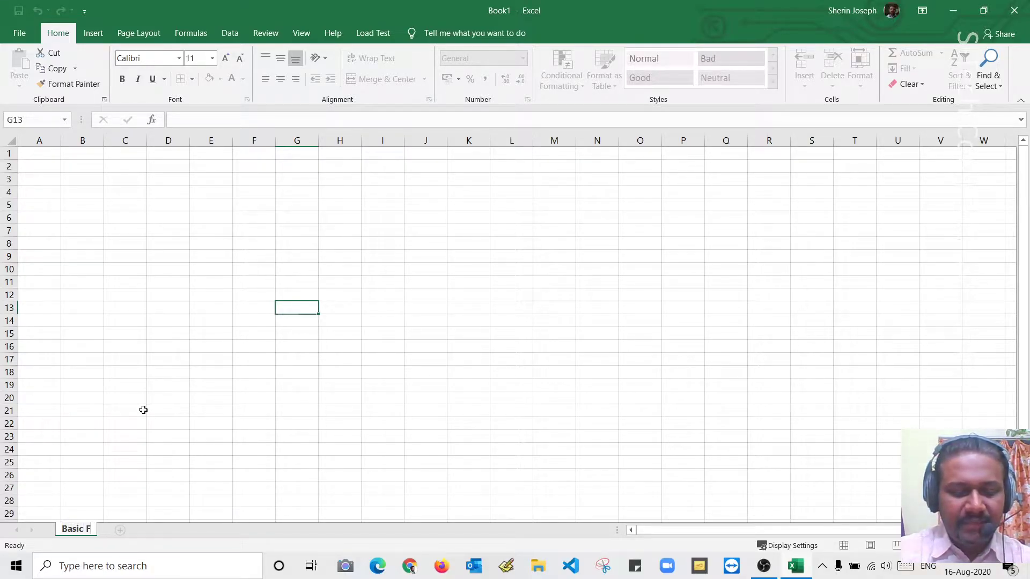
pyautogui.write('unction')
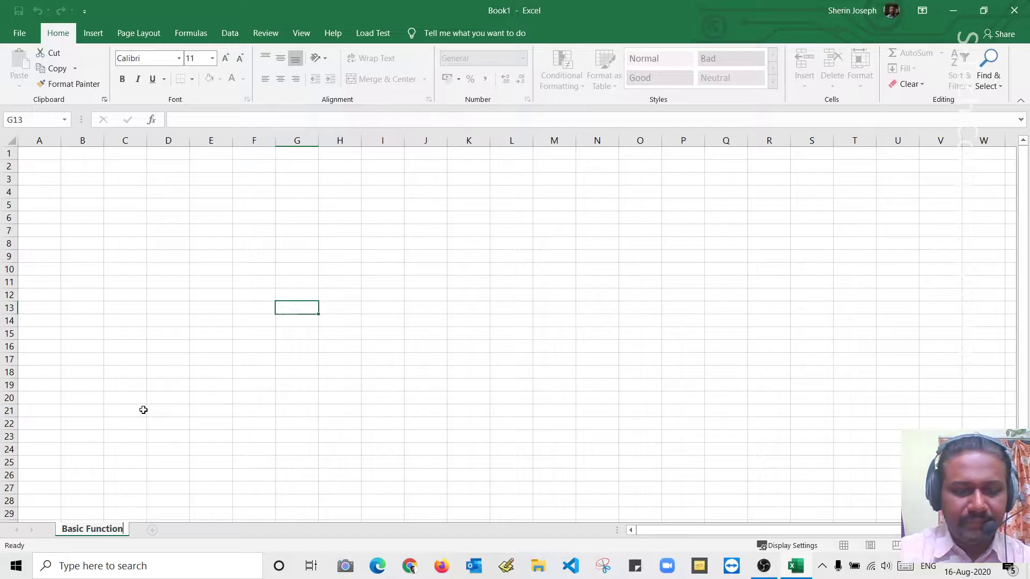
pyautogui.press('Return')
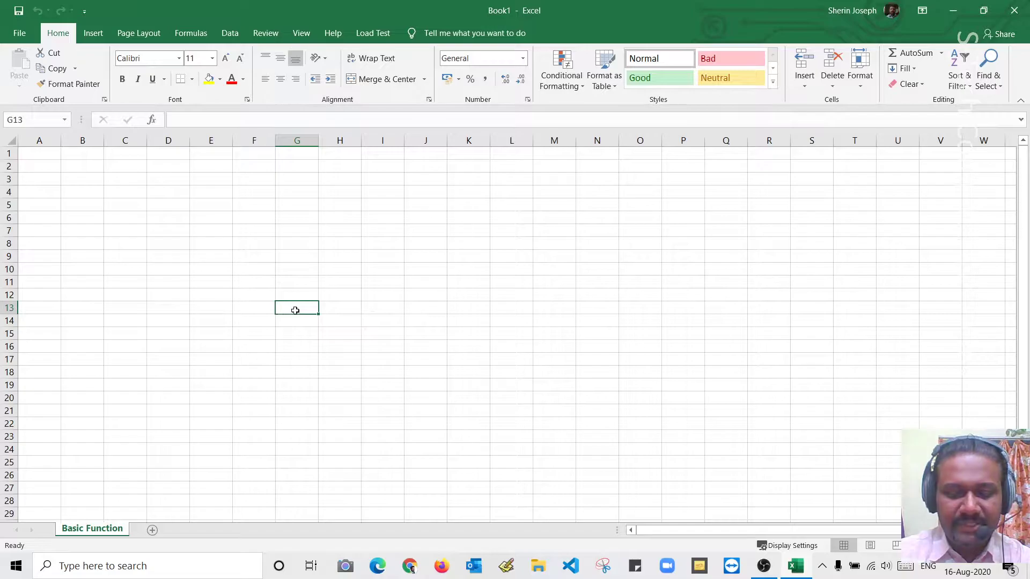
# Step: Enter 09875 in cell G13 as an ordinary number with a leading zero
pyautogui.write('0')
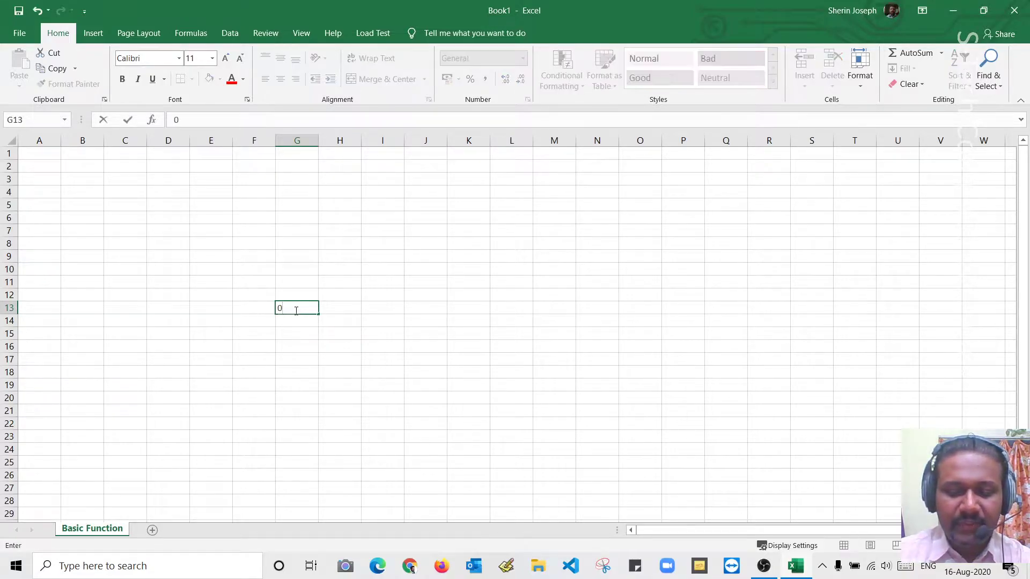
pyautogui.write('9875')
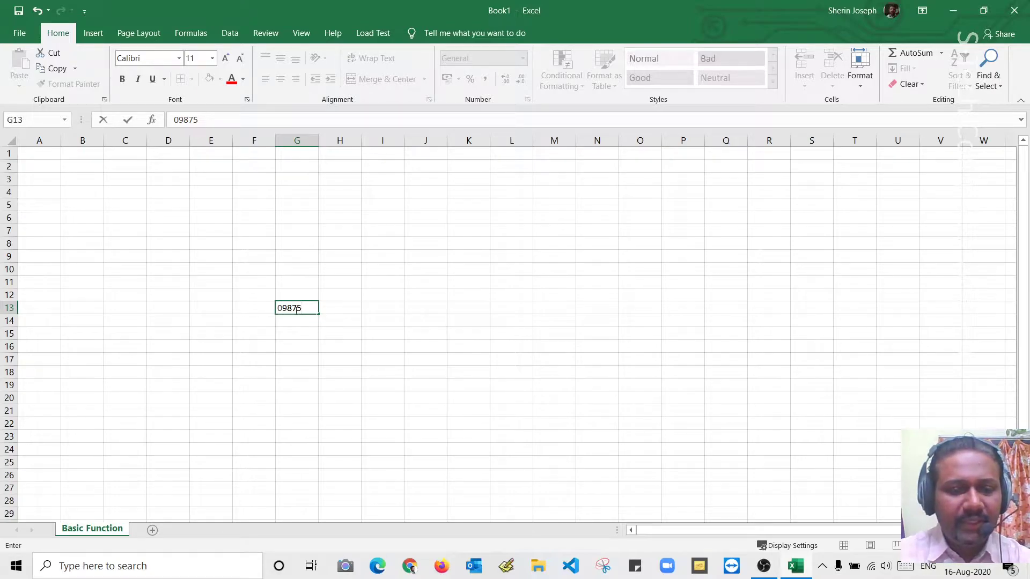
pyautogui.press('Return')
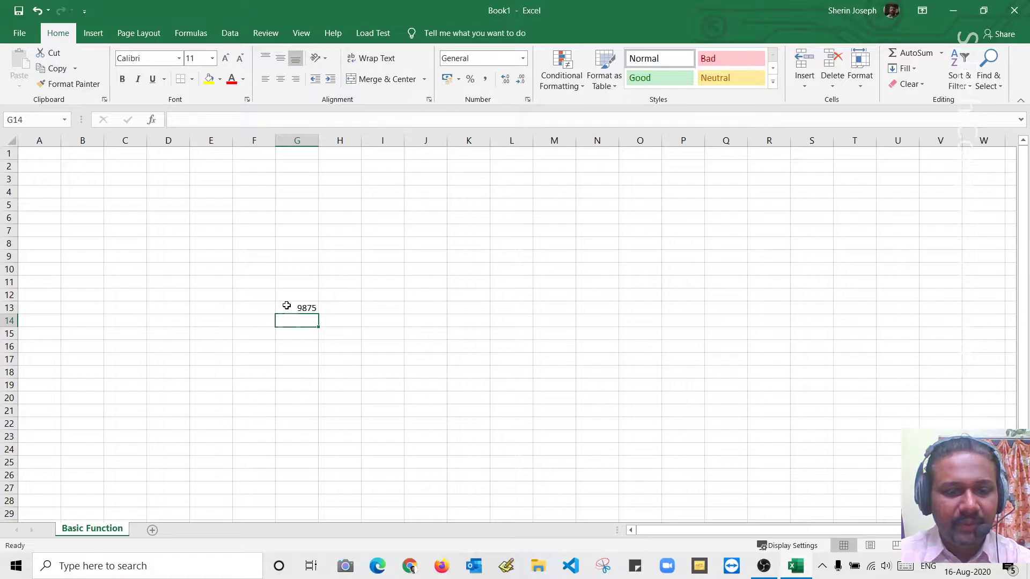
# Step: Replace the entry in G13 with the apostrophe-prefixed text '0008787, and clear the cell again
pyautogui.click(291, 307)
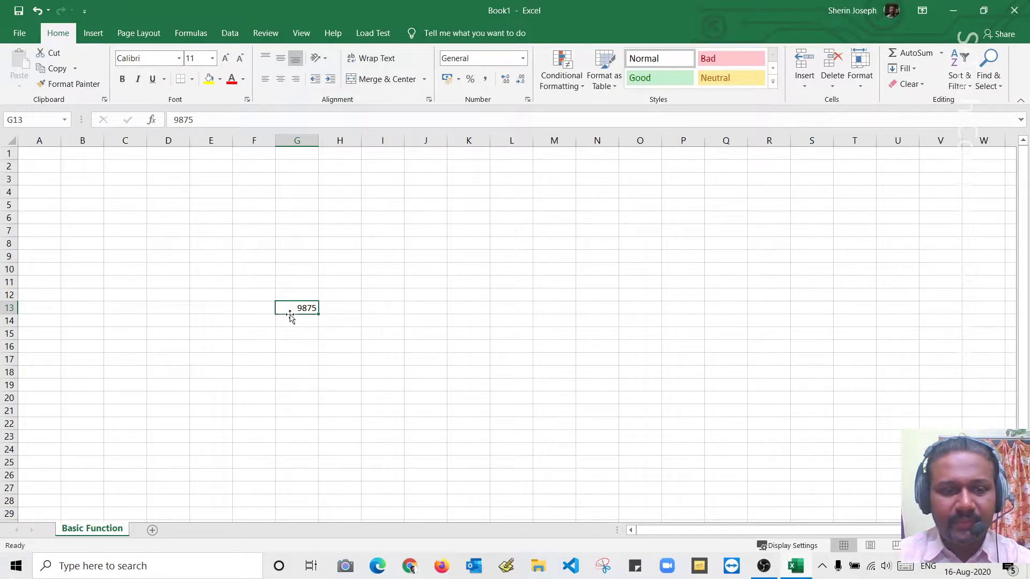
pyautogui.moveTo(290, 317)
pyautogui.mouseDown()
pyautogui.moveTo(294, 333)
pyautogui.moveTo(305, 309)
pyautogui.mouseUp()
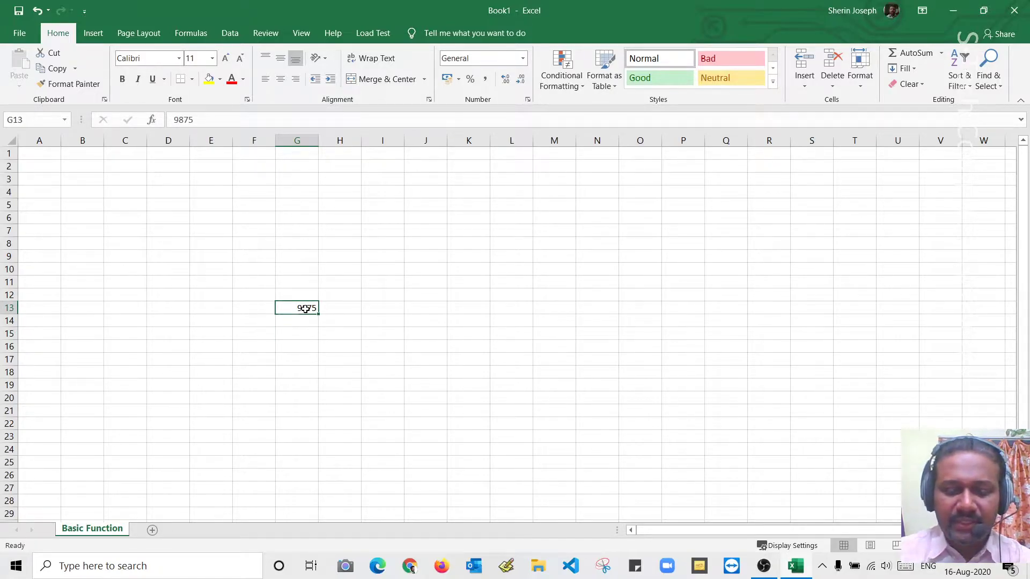
pyautogui.write("'")
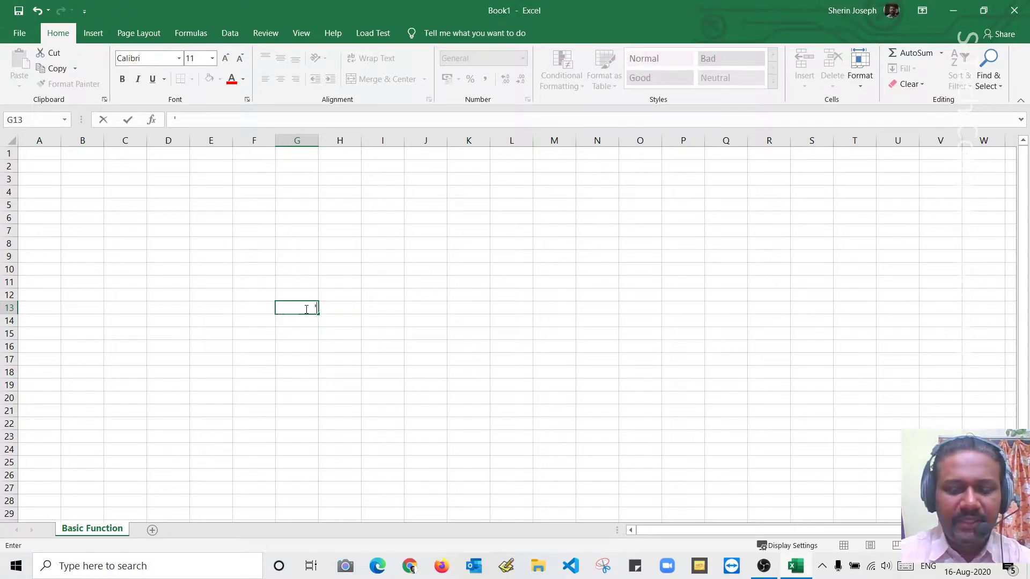
pyautogui.write('000')
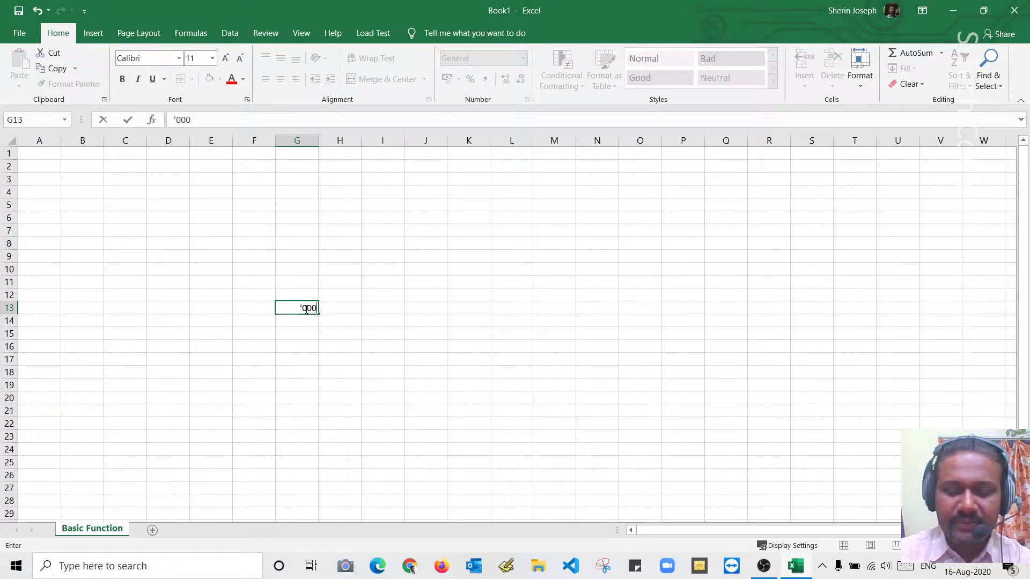
pyautogui.write('8787')
pyautogui.press('Return')
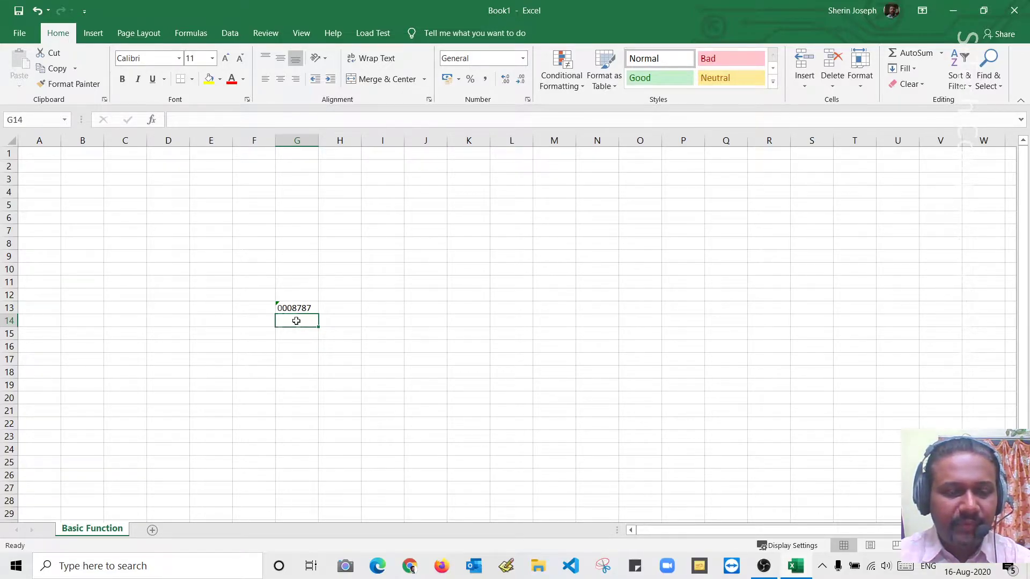
pyautogui.click(302, 309)
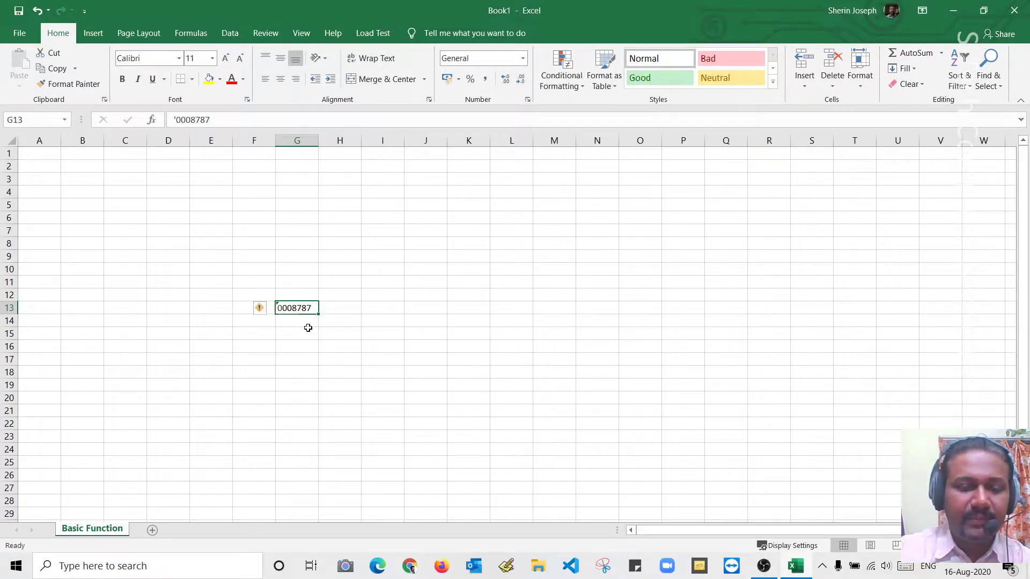
pyautogui.press('Delete')
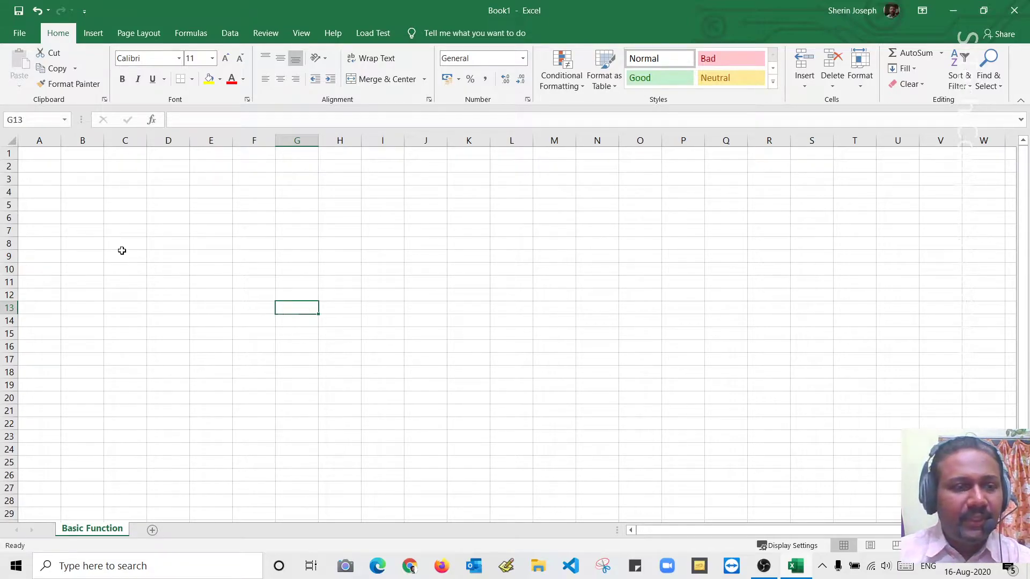
# Step: Enter the column header Names in cell A1
pyautogui.click(48, 157)
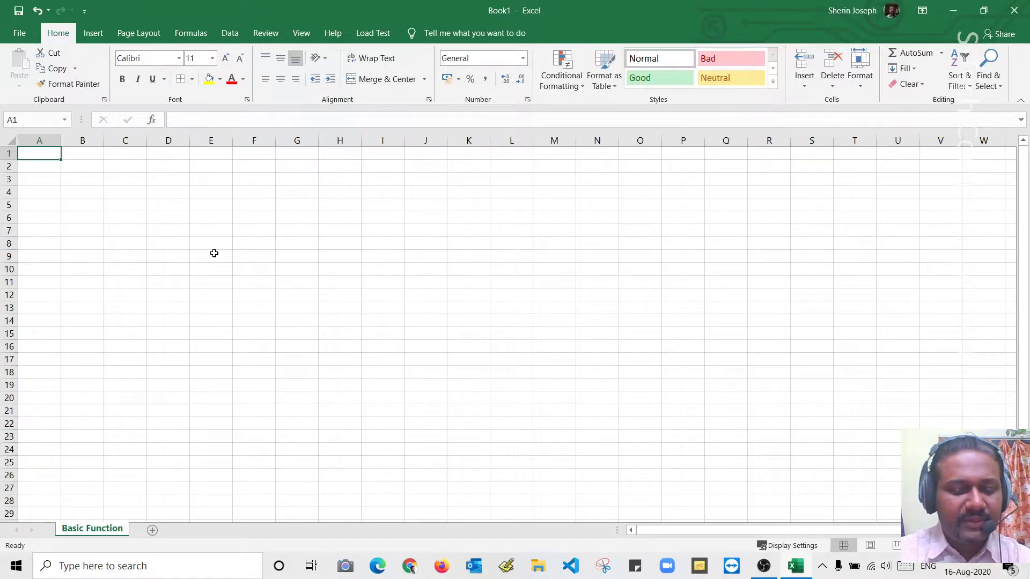
pyautogui.write('MA')
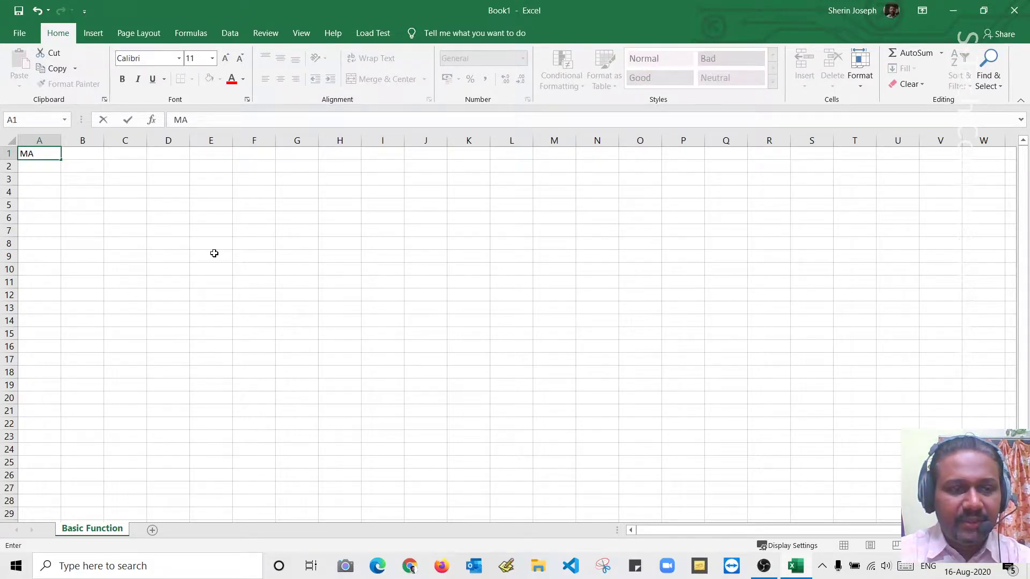
pyautogui.press('BackSpace')
pyautogui.press('BackSpace')
pyautogui.write('Names')
pyautogui.press('Return')
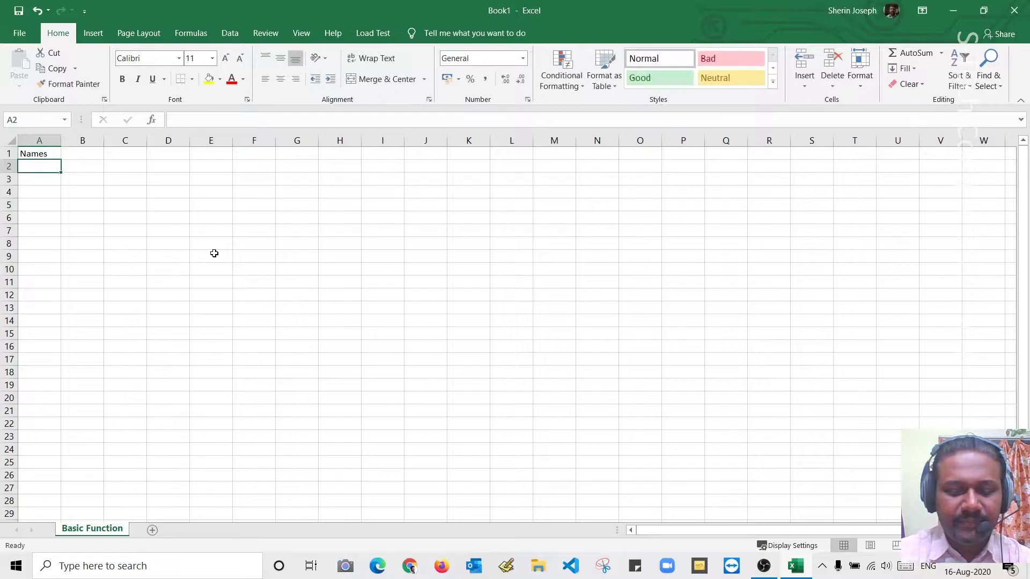
# Step: Add the subject headers English, Maths and Physics in cells B1 to D1
pyautogui.press('Right')
pyautogui.press('Up')
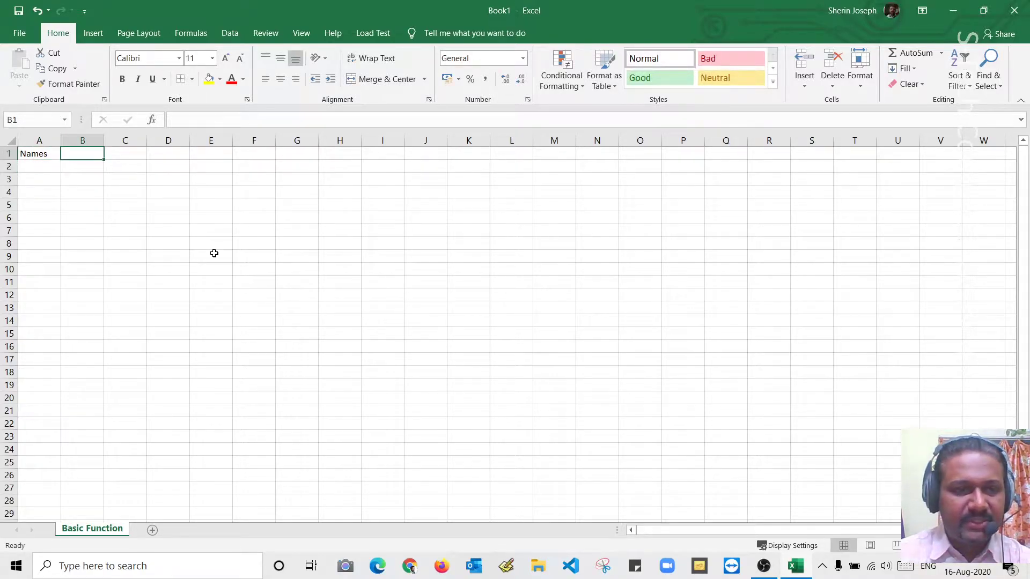
pyautogui.write('English')
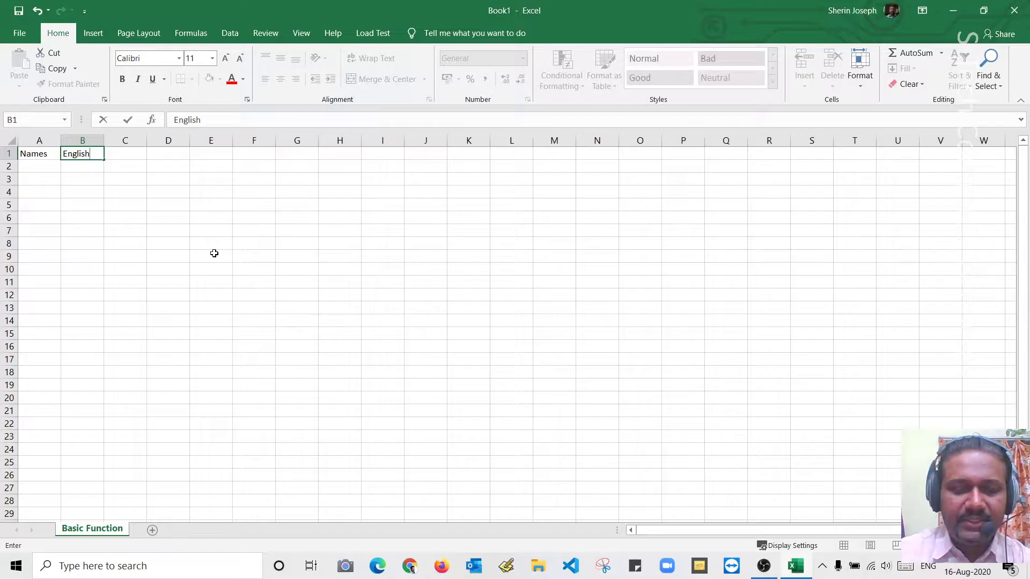
pyautogui.press('Tab')
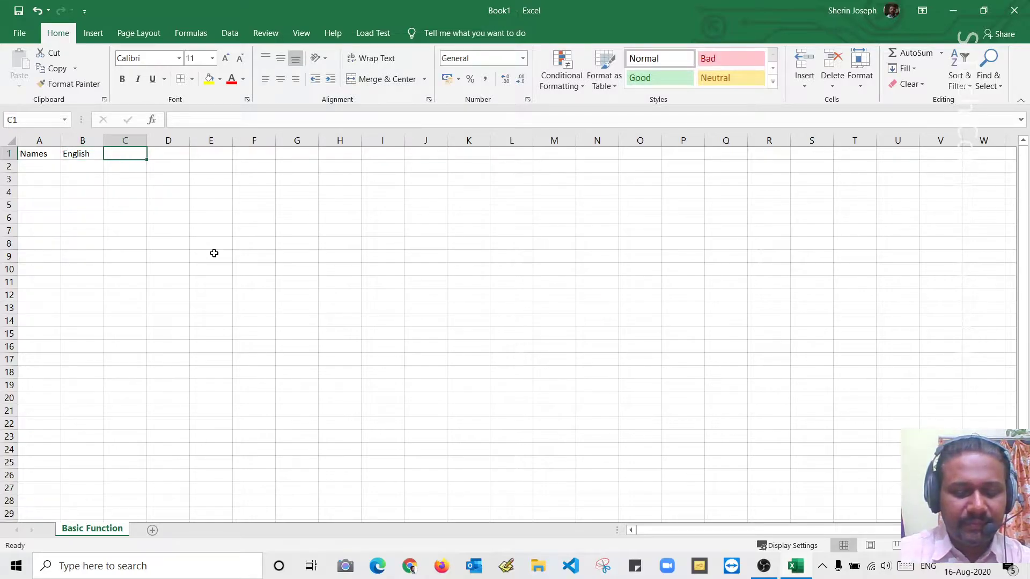
pyautogui.write('Maths')
pyautogui.press('Tab')
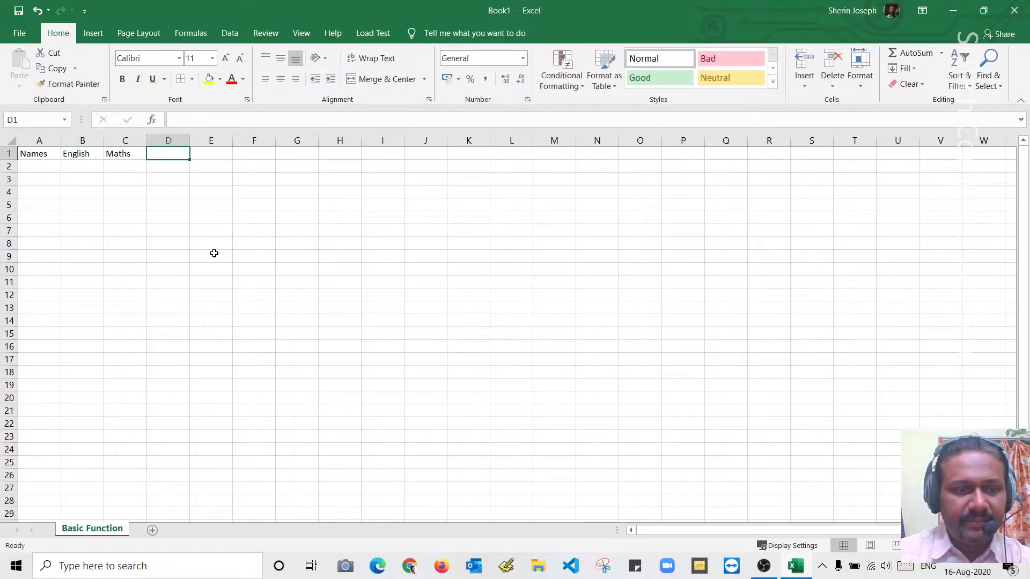
pyautogui.write('Ph')
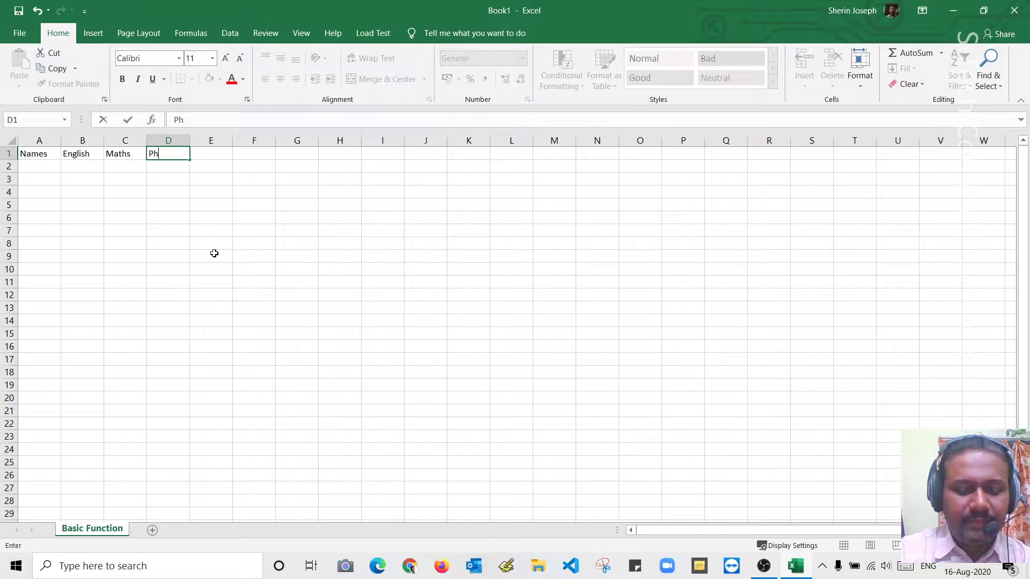
pyautogui.write('ysics')
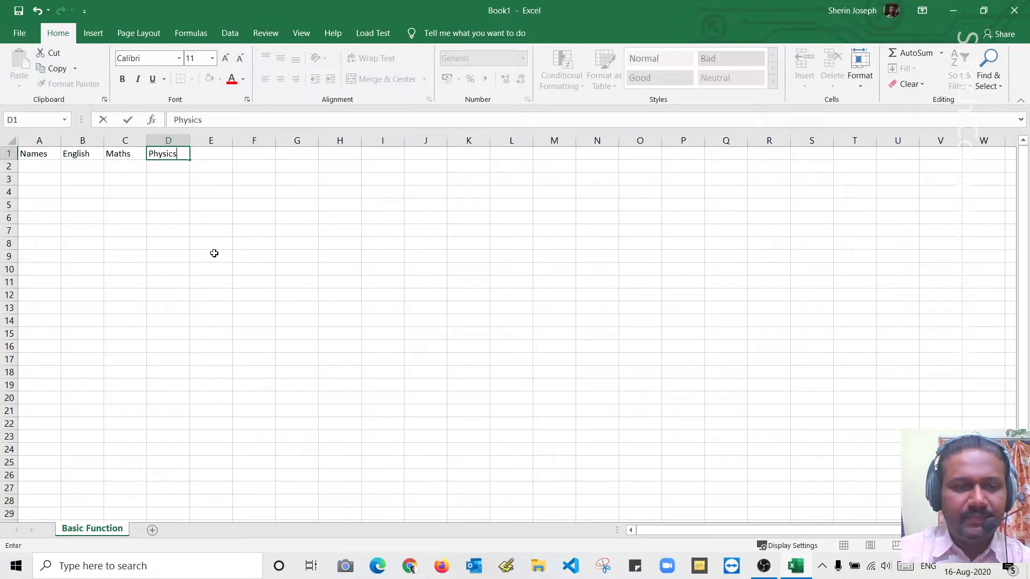
pyautogui.press('Return')
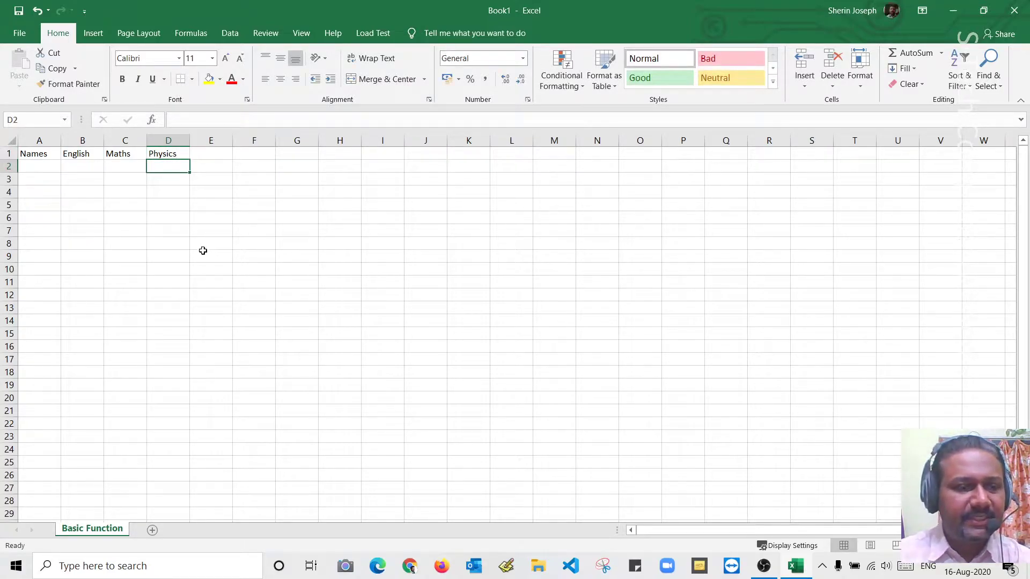
# Step: Fill cells A2 to A8 under the Names header with seven first names, one per row
pyautogui.click(42, 167)
pyautogui.write('Anil')
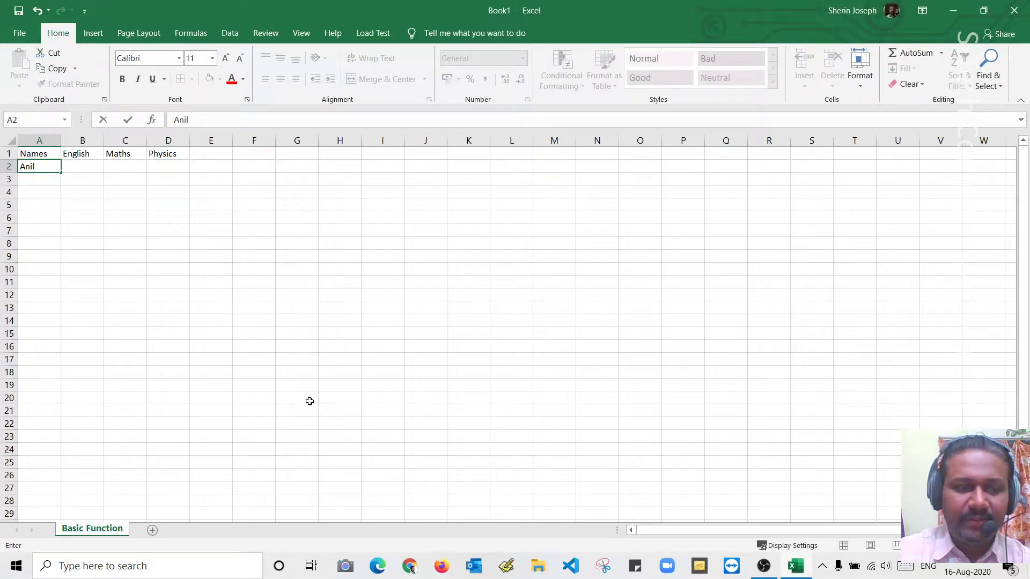
pyautogui.press('Return')
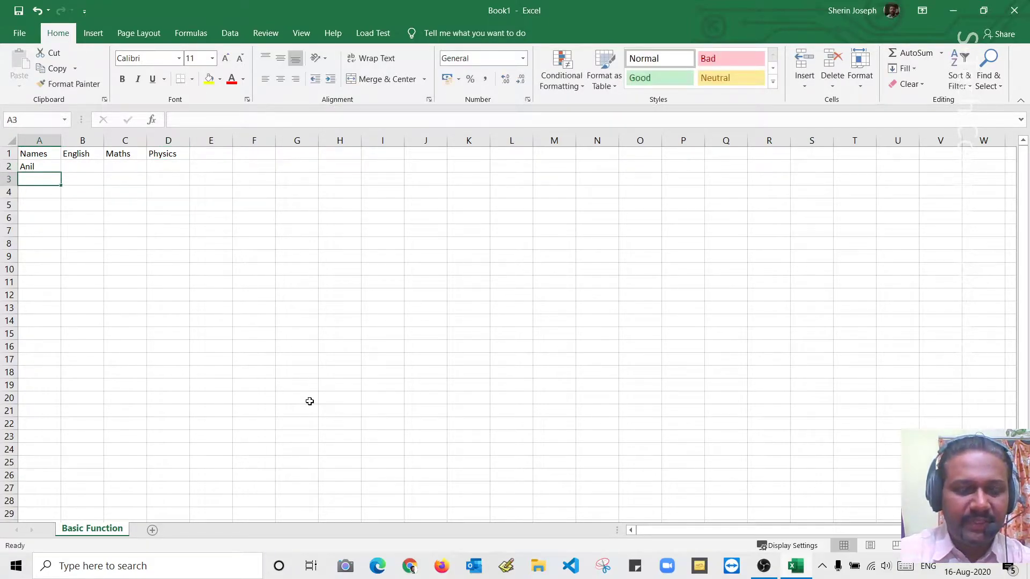
pyautogui.write('San')
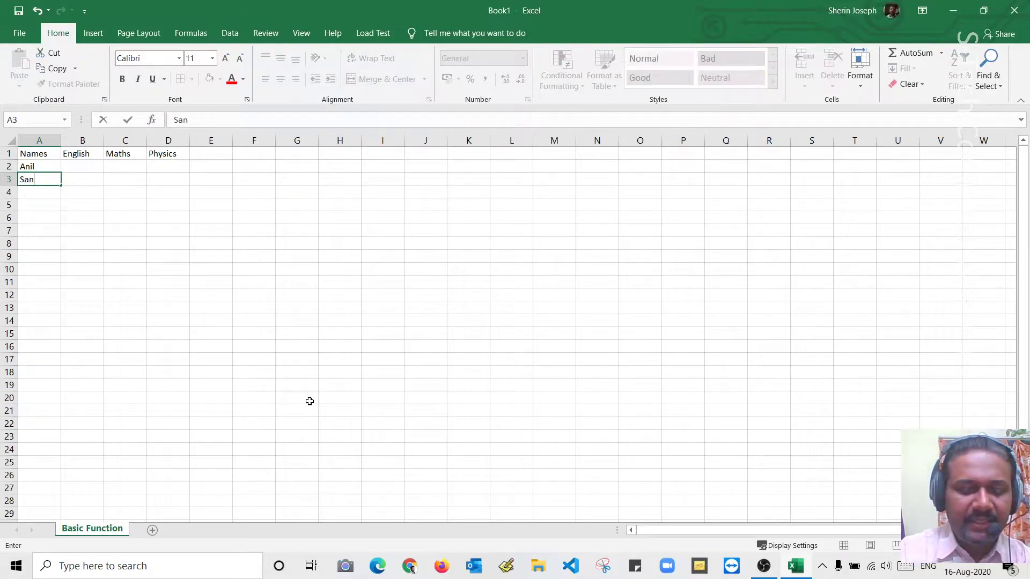
pyautogui.write('u')
pyautogui.press('Return')
pyautogui.write('Sini')
pyautogui.press('Return')
pyautogui.write('Unni')
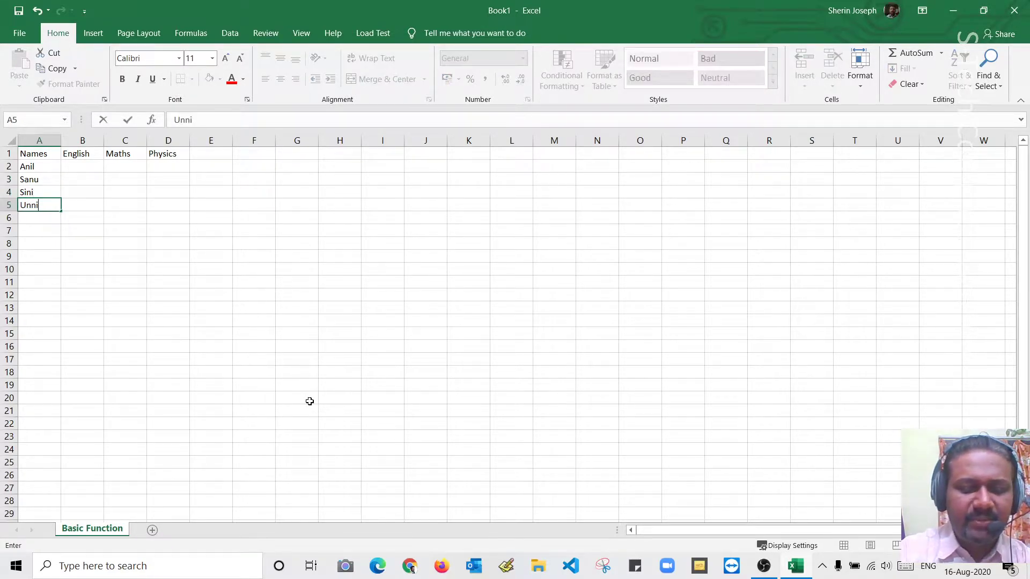
pyautogui.press('Return')
pyautogui.write('Munna')
pyautogui.press('Return')
pyautogui.write('Meena')
pyautogui.press('Return')
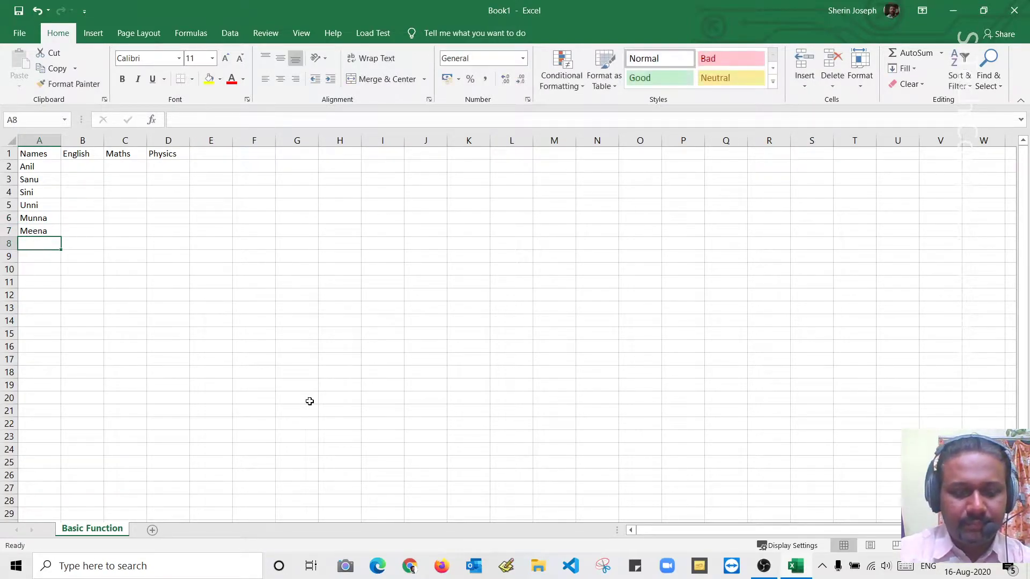
pyautogui.write('Lal')
pyautogui.press('Return')
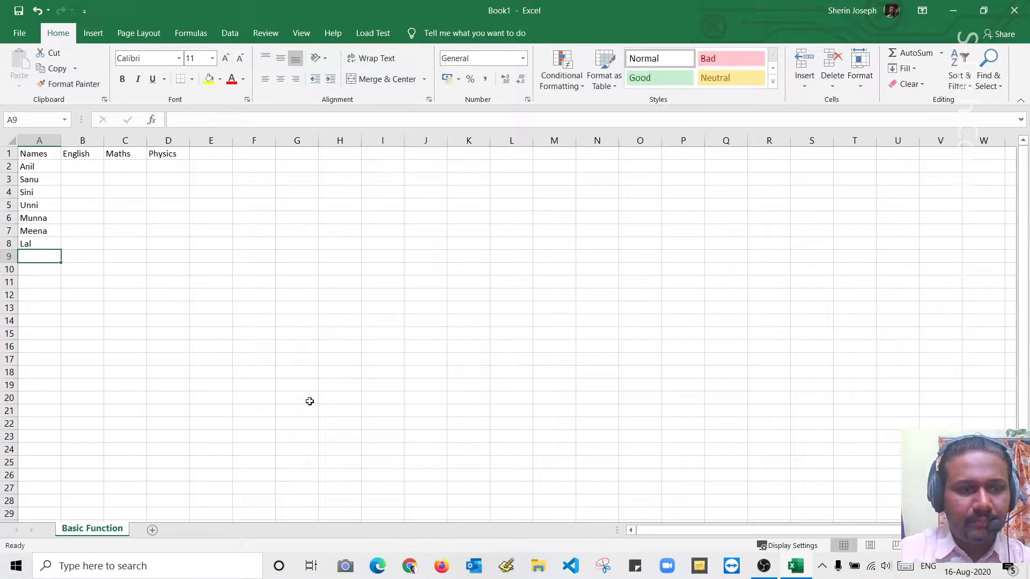
# Step: Select the block B2:D8 and enter the English values 52, 66, 36, 56, 32, 35 and 58 down B2:B8
pyautogui.click(87, 165)
pyautogui.moveTo(94, 168)
pyautogui.mouseDown()
pyautogui.moveTo(154, 211)
pyautogui.moveTo(166, 243)
pyautogui.mouseUp()
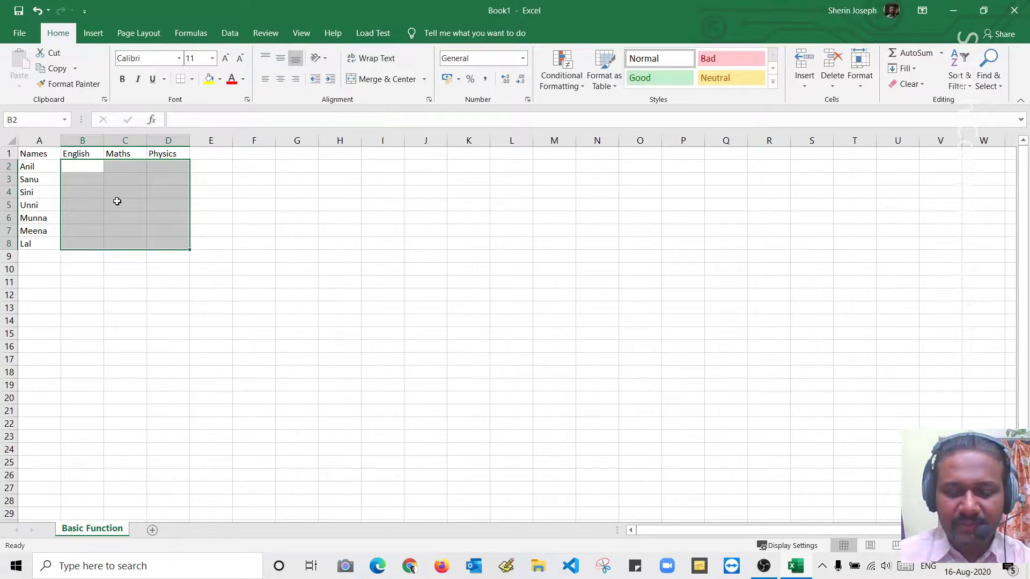
pyautogui.write('52')
pyautogui.press('Return')
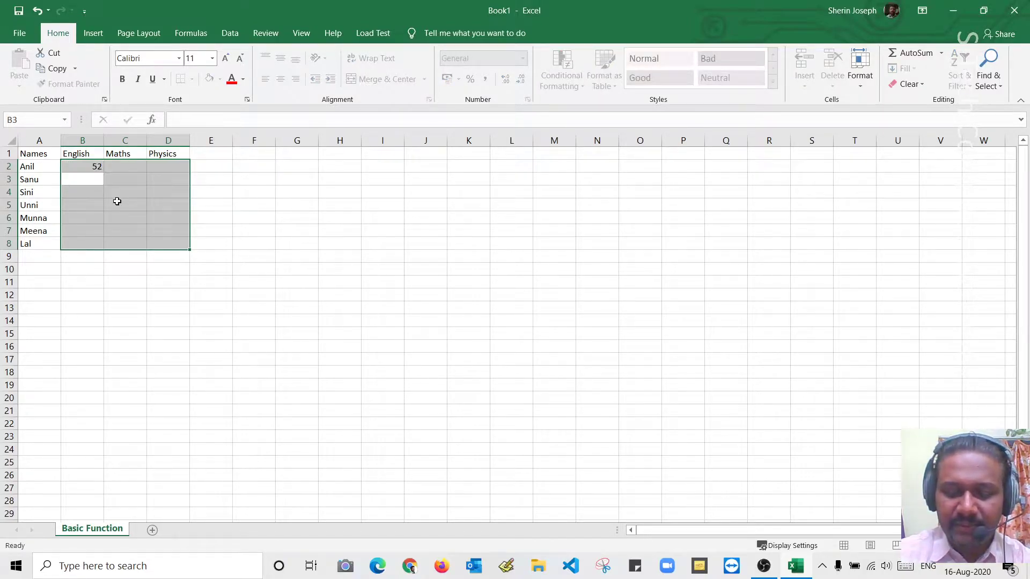
pyautogui.write('66')
pyautogui.press('Return')
pyautogui.write('36')
pyautogui.press('Return')
pyautogui.write('56')
pyautogui.press('Return')
pyautogui.write('32')
pyautogui.press('Return')
pyautogui.write('35')
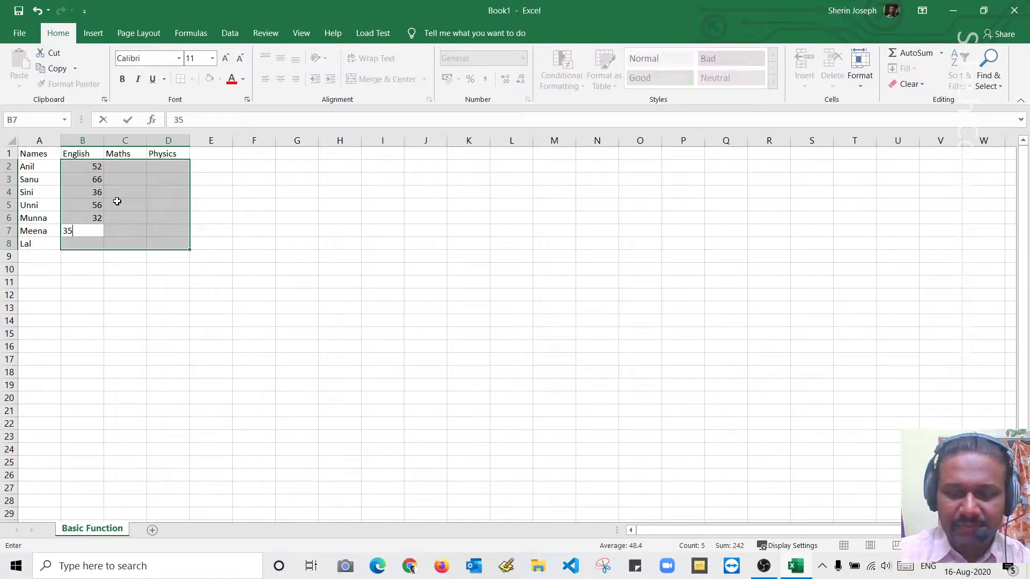
pyautogui.press('Return')
pyautogui.write('58')
# Step: Enter the Maths values 98, 65, 25, 63, 25, 54 and 54 down C2:C8, and the Physics value 52 in D2
pyautogui.write('8')
pyautogui.press('Return')
pyautogui.write('65')
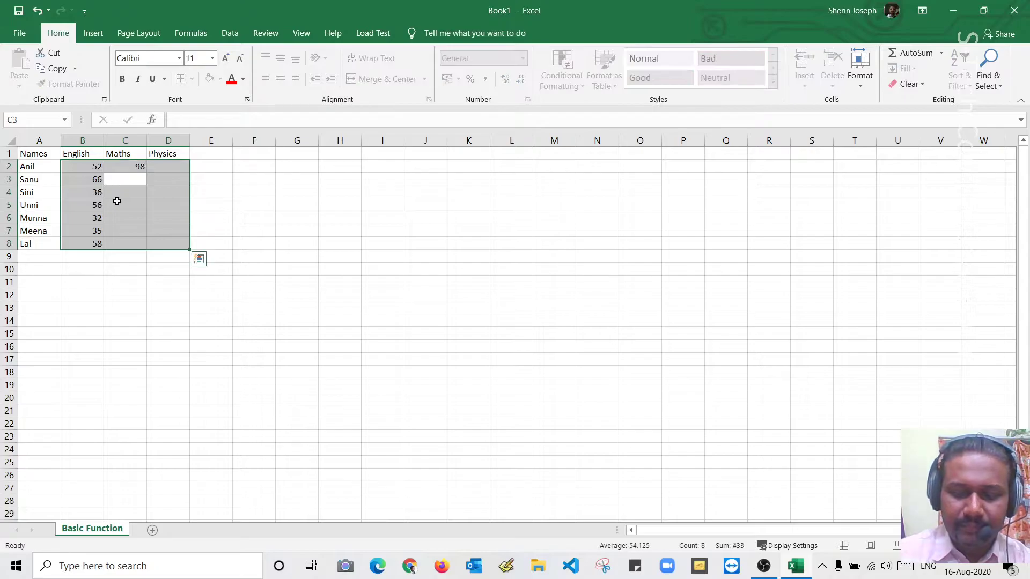
pyautogui.press('Return')
pyautogui.write('25')
pyautogui.press('Return')
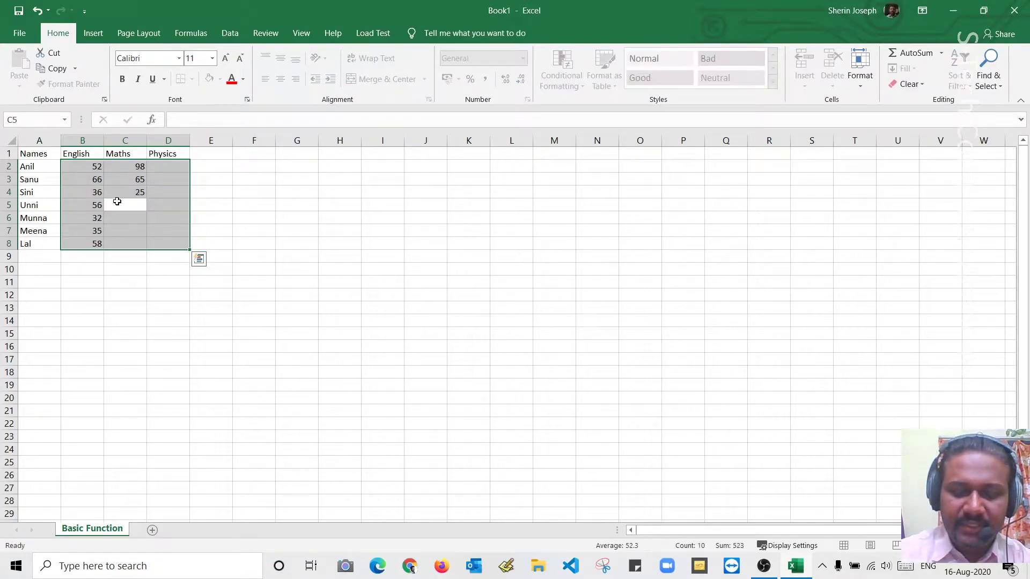
pyautogui.write('63')
pyautogui.press('Return')
pyautogui.write('25')
pyautogui.press('Return')
pyautogui.write('54')
pyautogui.press('Return')
pyautogui.write('54')
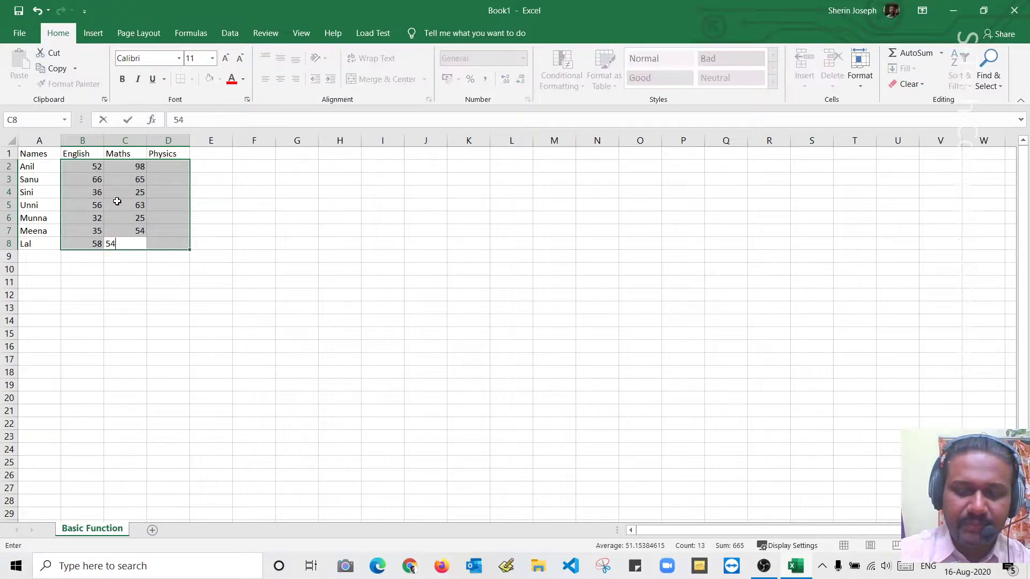
pyautogui.press('Return')
pyautogui.write('52')
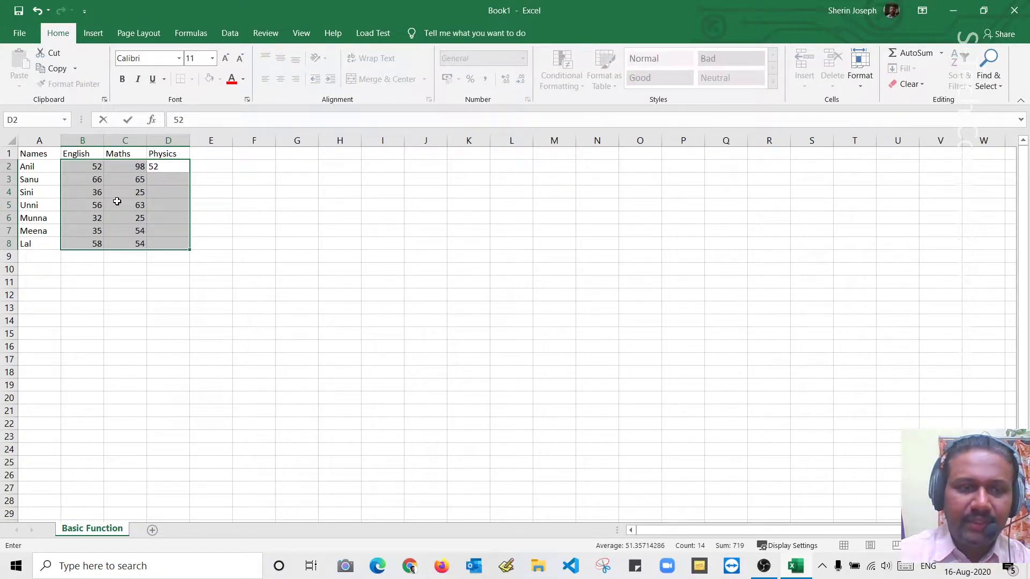
pyautogui.press('Return')
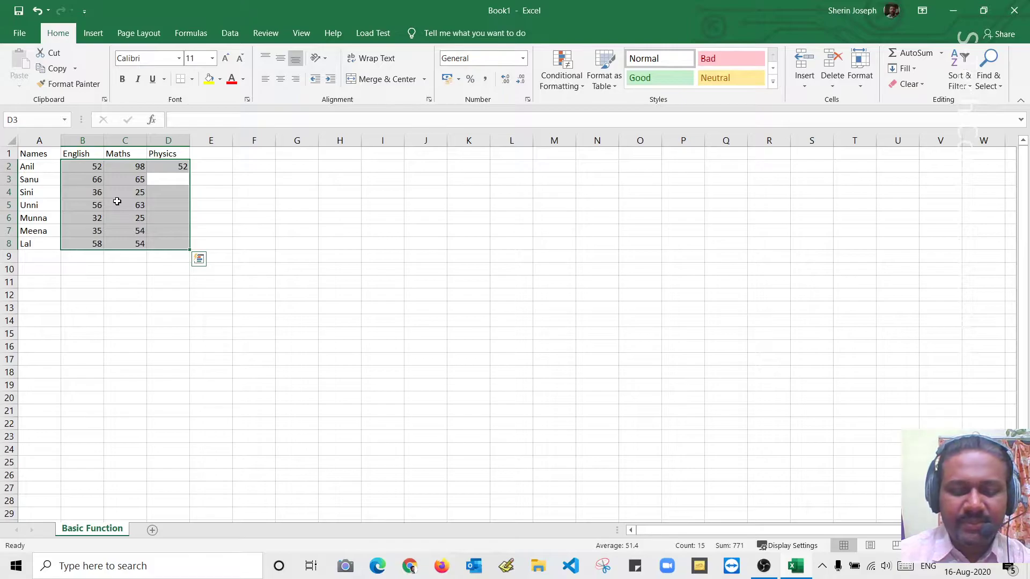
# Step: Move the active cell backwards through the selected block from D3 to C6, keeping B2:D8 selected
pyautogui.hotkey('shift', 'Return')
pyautogui.hotkey('shift', 'Return')
pyautogui.hotkey('shift', 'Return')
pyautogui.hotkey('shift', 'Return')
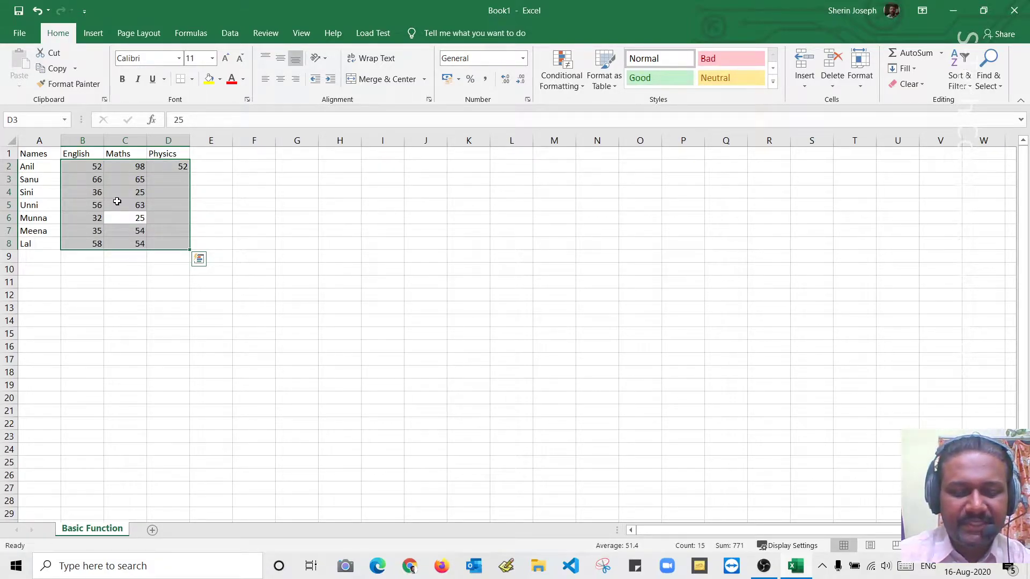
# Step: Move the active cell back to C3 and forward again to D3 within the selected block B2:D8
pyautogui.hotkey('shift', 'Return')
pyautogui.hotkey('shift', 'Return')
pyautogui.hotkey('shift', 'Return')
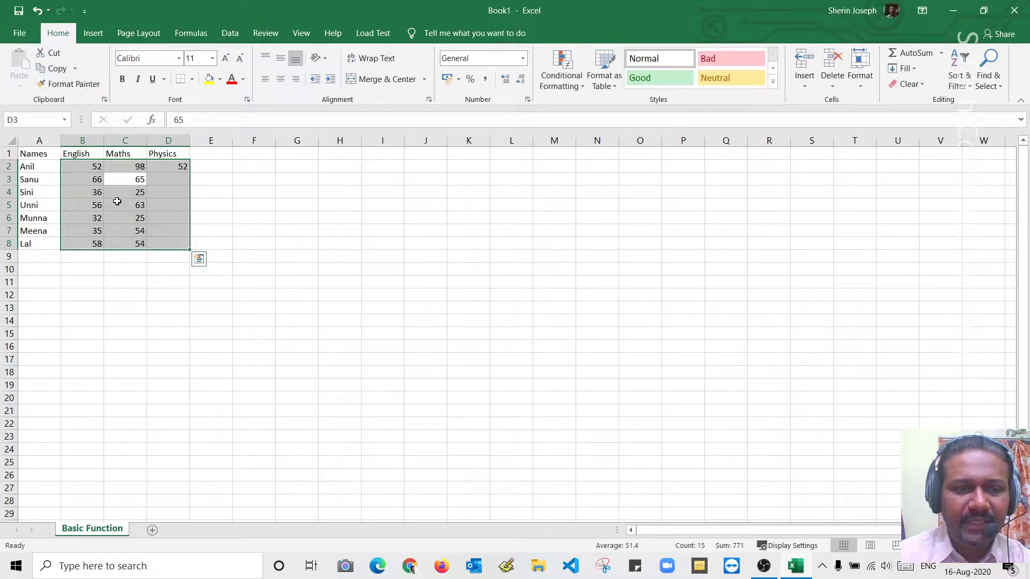
pyautogui.press('Return')
pyautogui.press('Return')
pyautogui.press('Return')
pyautogui.press('Return')
pyautogui.press('Return')
pyautogui.press('Return')
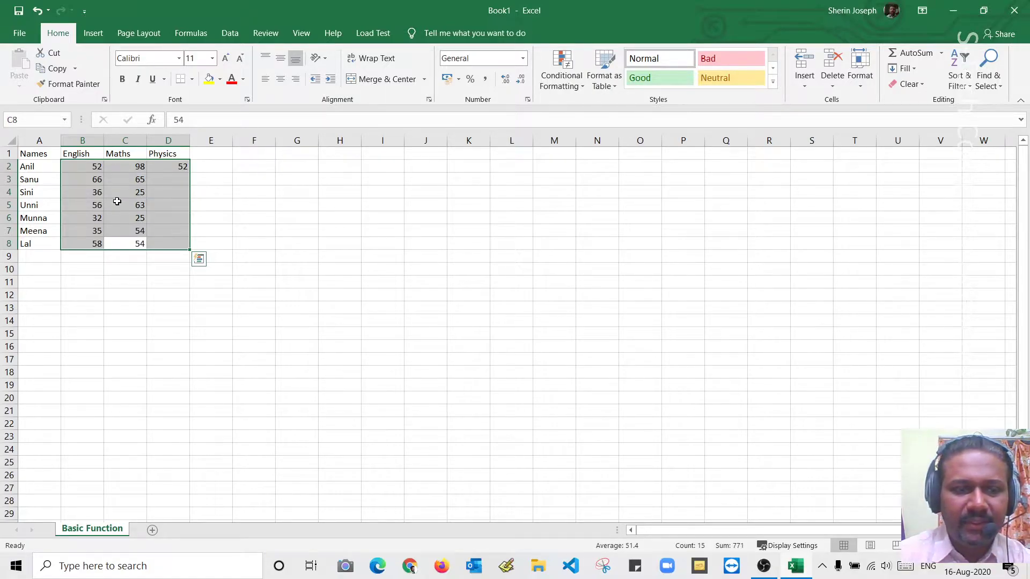
pyautogui.press('Return')
# Step: Enter the Physics values 66, 36, 65, 85, 64 and 58 down D3:D8, and deselect the block
pyautogui.write('66')
pyautogui.press('Return')
pyautogui.write('36')
pyautogui.press('Return')
pyautogui.write('65')
pyautogui.press('Return')
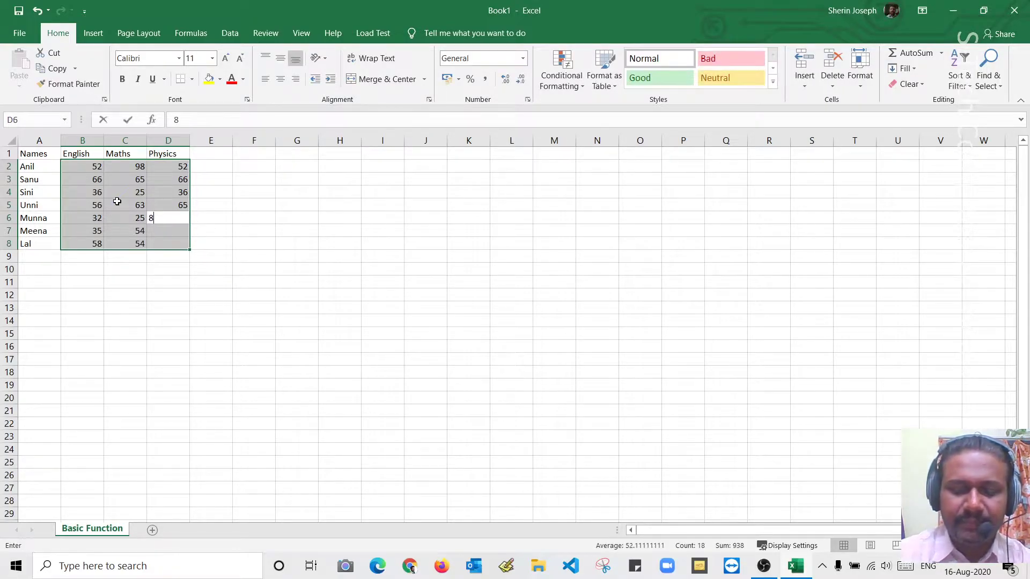
pyautogui.write('85')
pyautogui.press('Return')
pyautogui.write('64')
pyautogui.press('Return')
pyautogui.write('58')
pyautogui.press('Return')
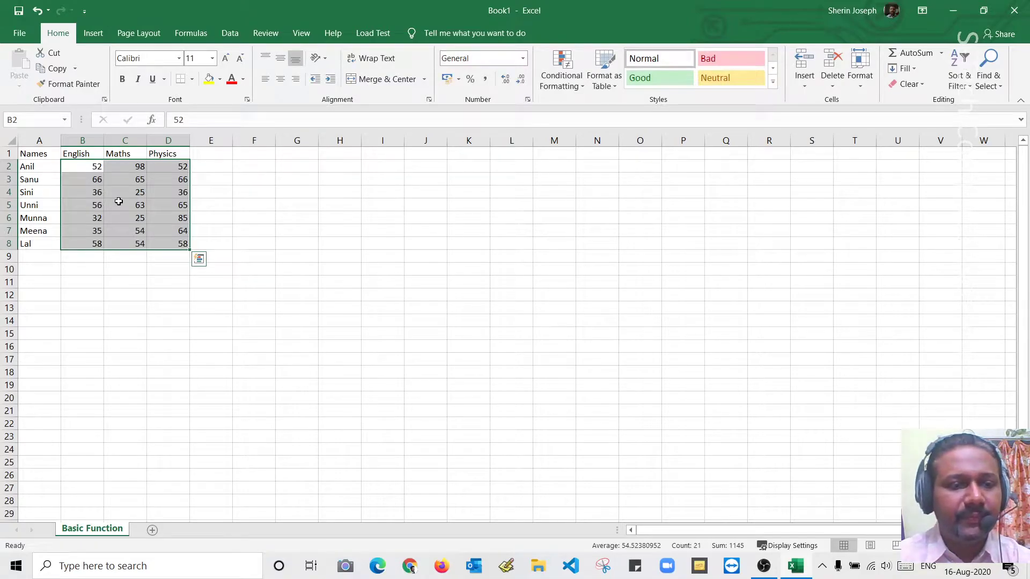
pyautogui.click(128, 290)
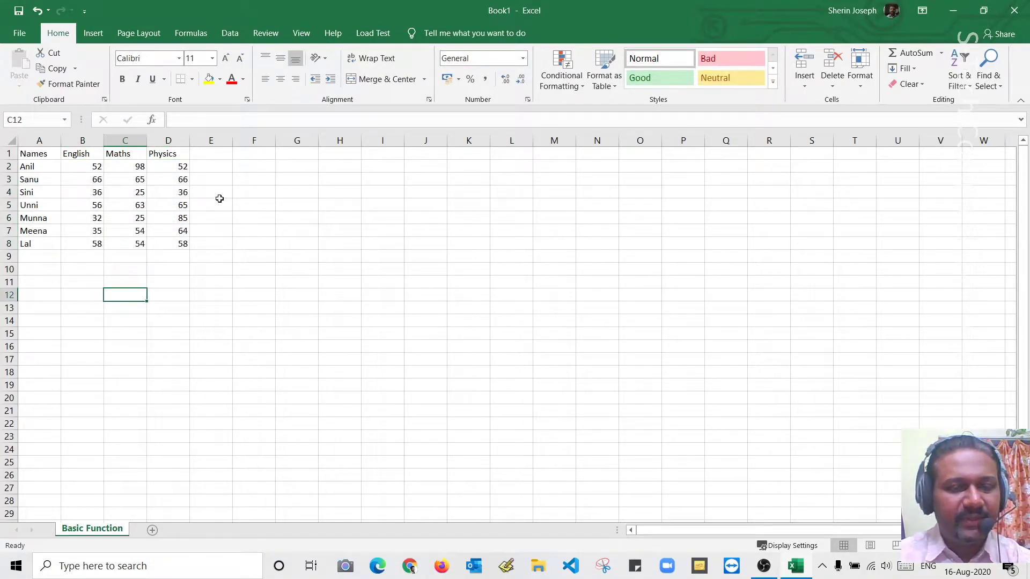
# Step: Add the headers Total, Average, Min, Max and Status 1 across E1:I1
pyautogui.click(220, 154)
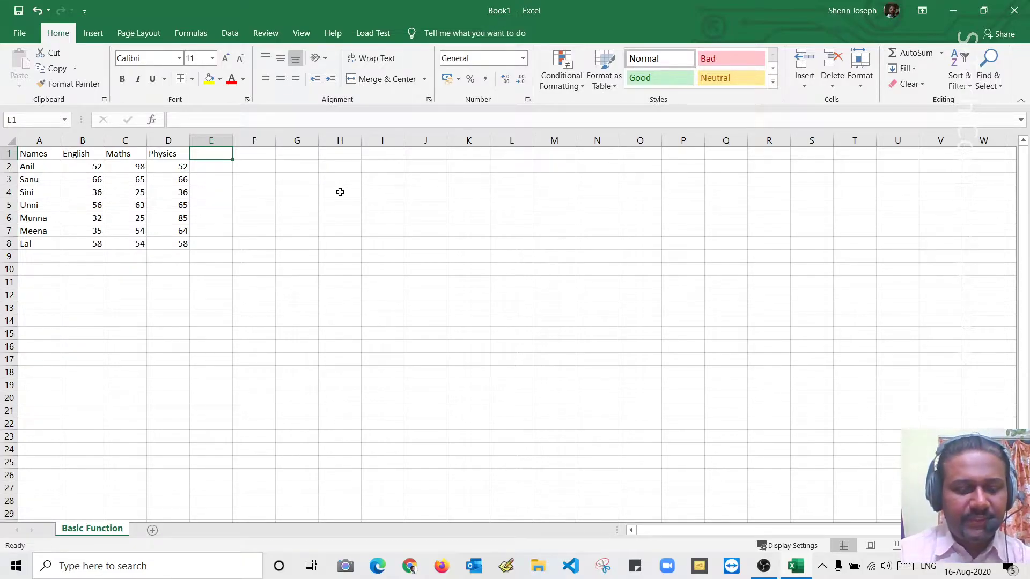
pyautogui.write('To')
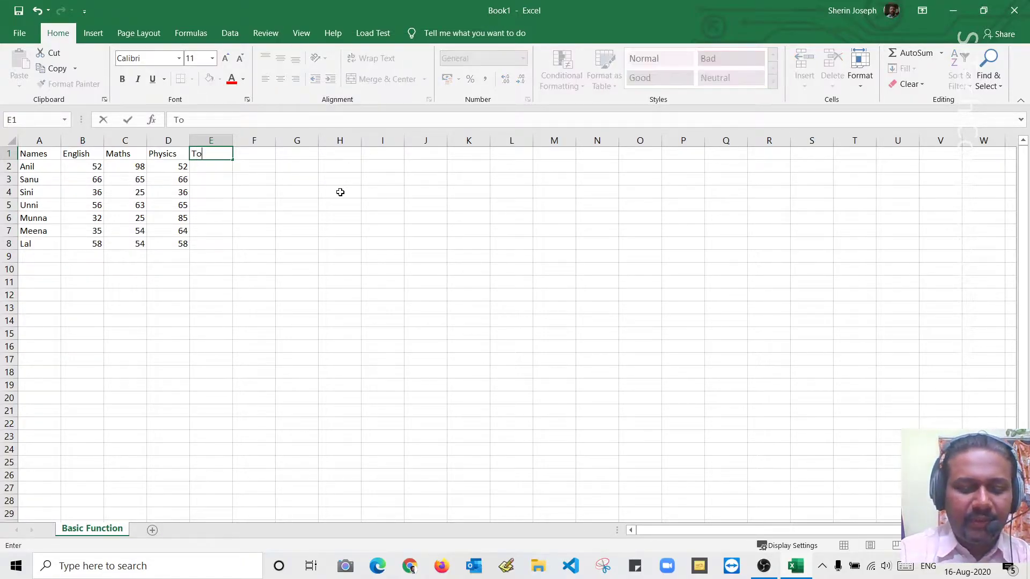
pyautogui.write('tal')
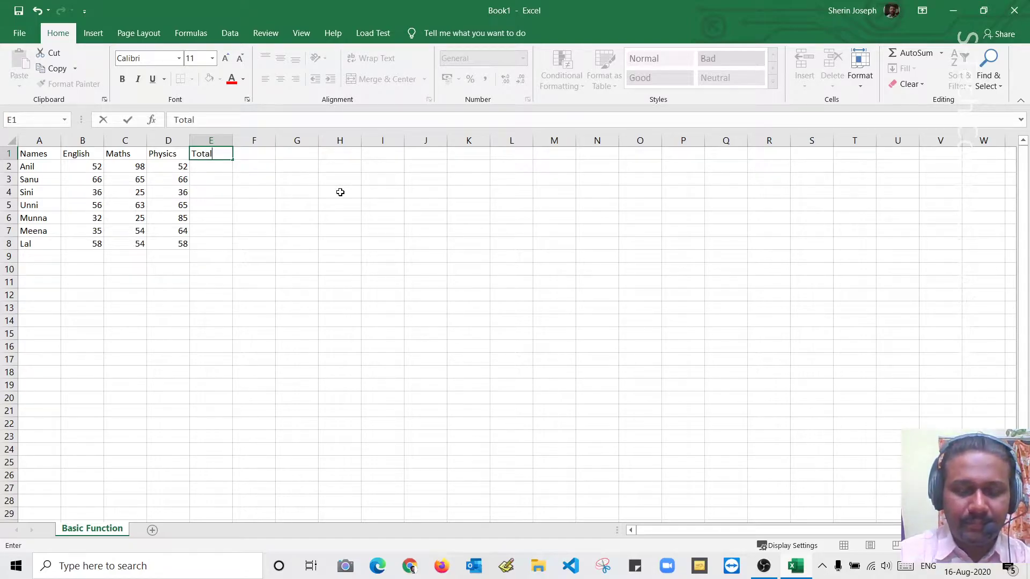
pyautogui.press('Tab')
pyautogui.write('Average')
pyautogui.press('Tab')
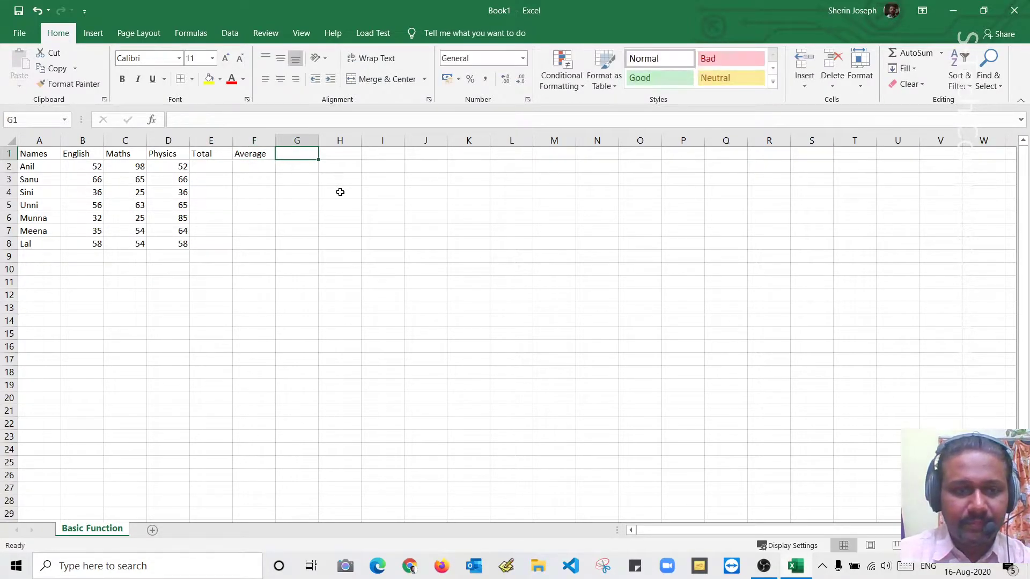
pyautogui.write('Min')
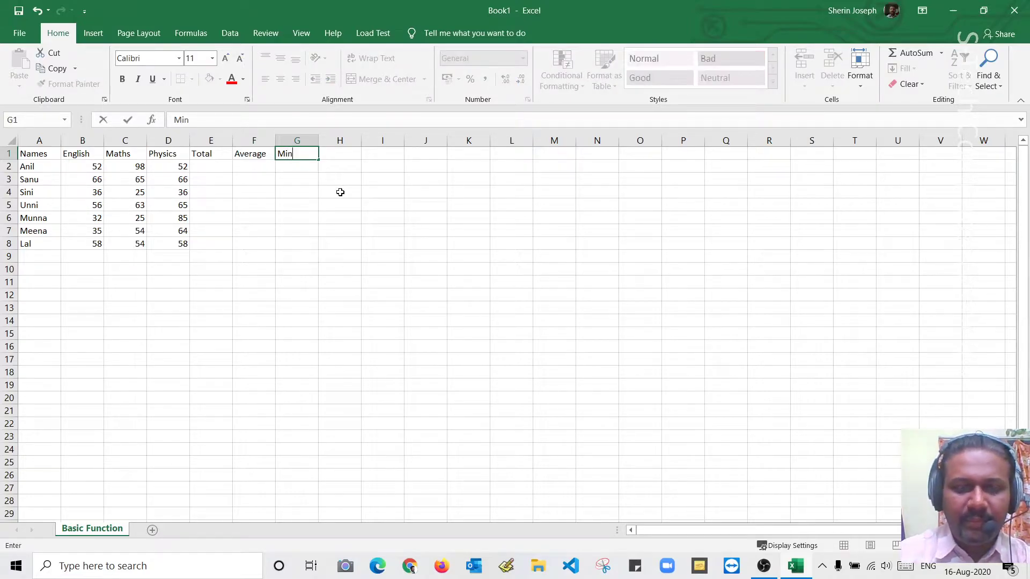
pyautogui.press('Tab')
pyautogui.write('Ma')
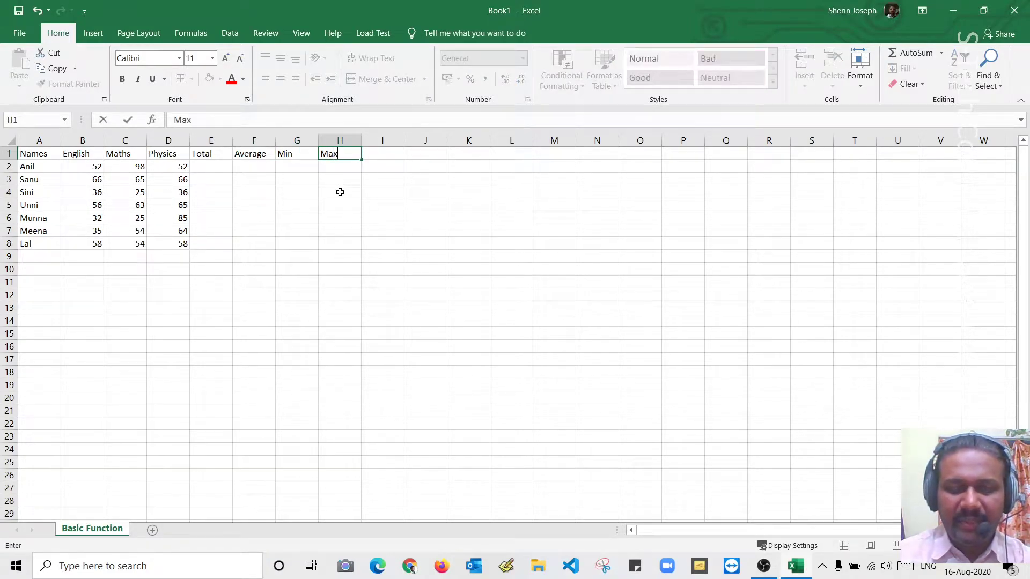
pyautogui.press('Tab')
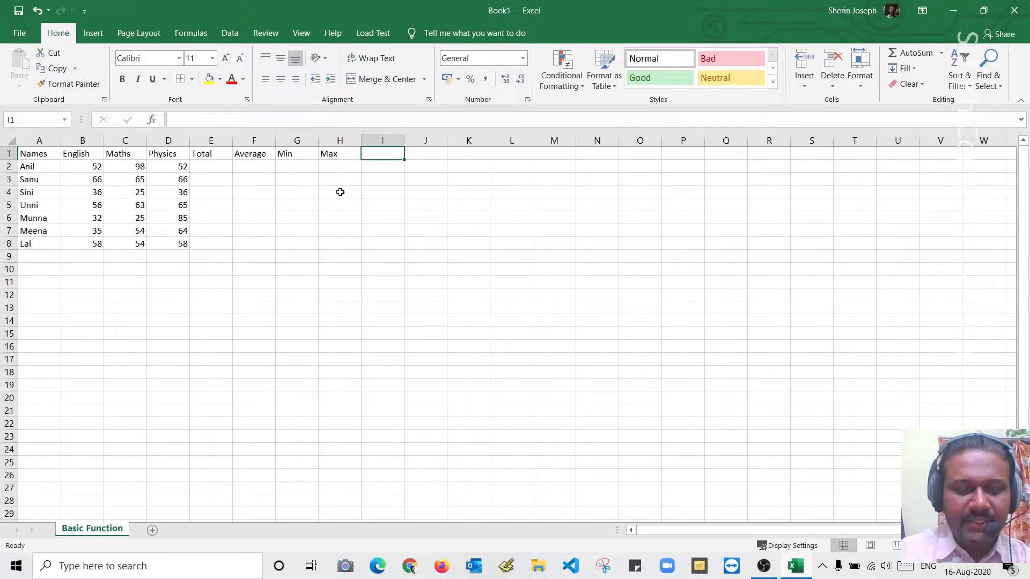
pyautogui.write('Status')
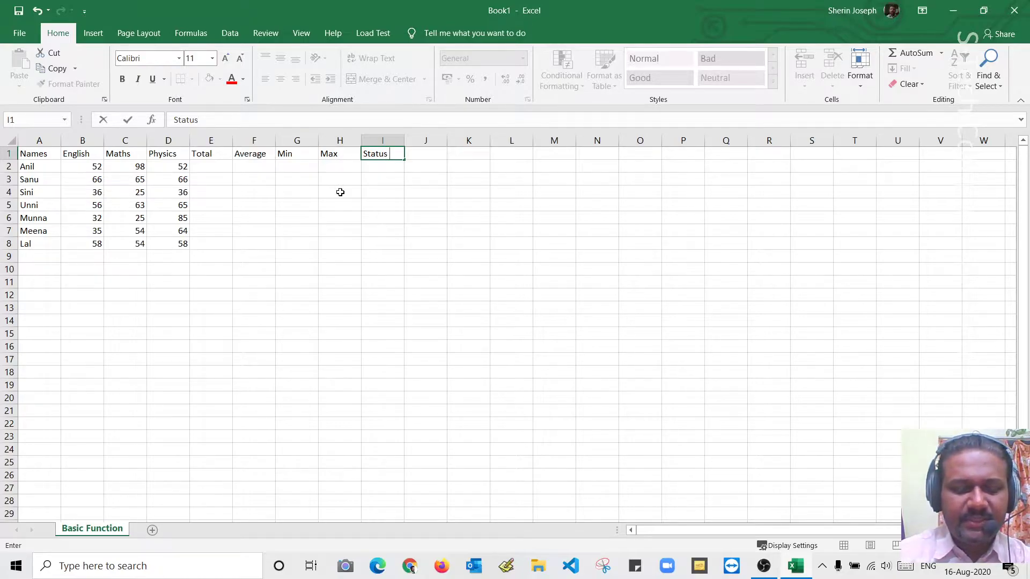
pyautogui.write(' 1')
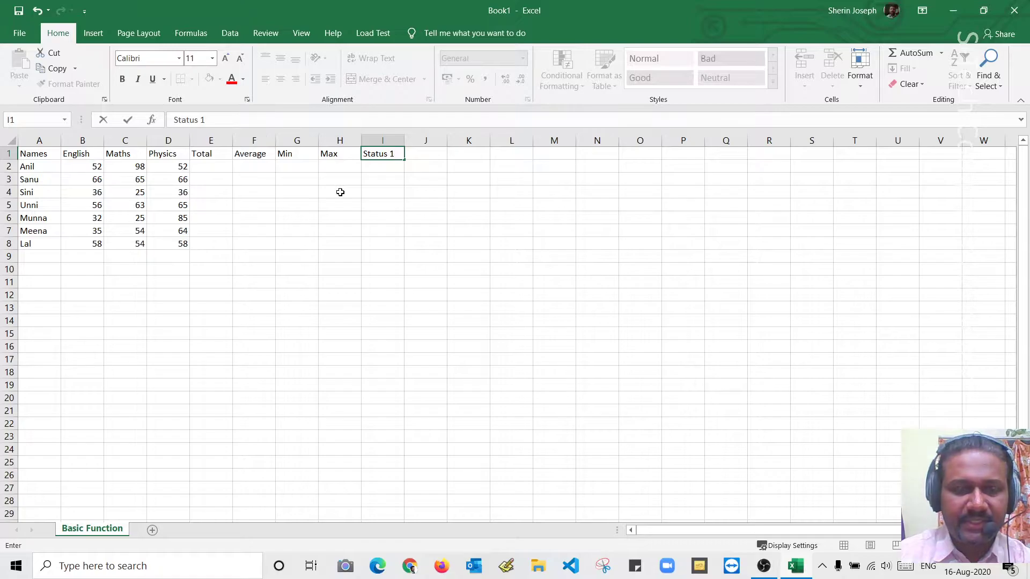
pyautogui.press('Return')
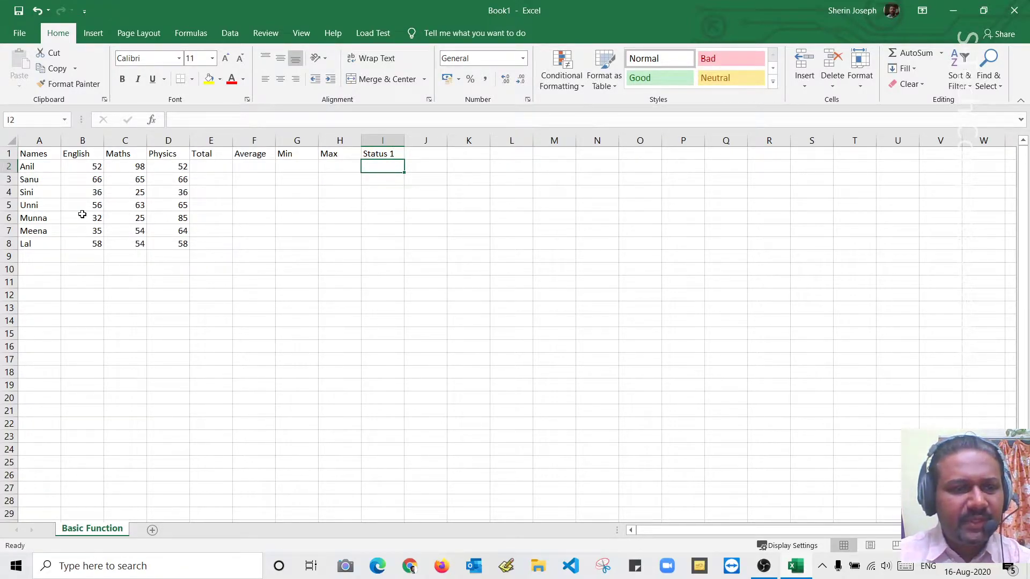
# Step: Write the note "Start Functions with" in C16 and the symbols =,@,+ as literal text in C17
pyautogui.click(120, 361)
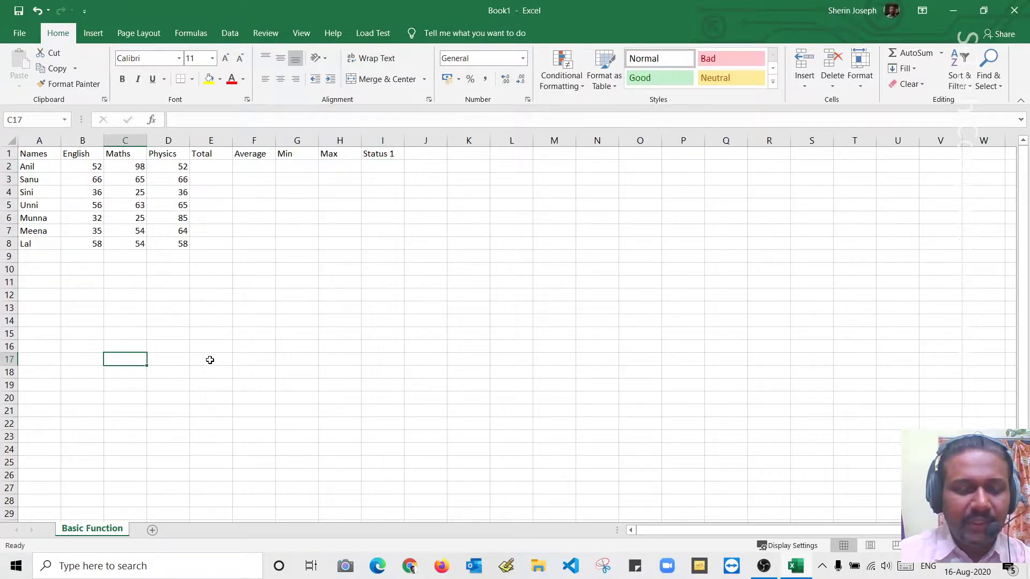
pyautogui.press('Up')
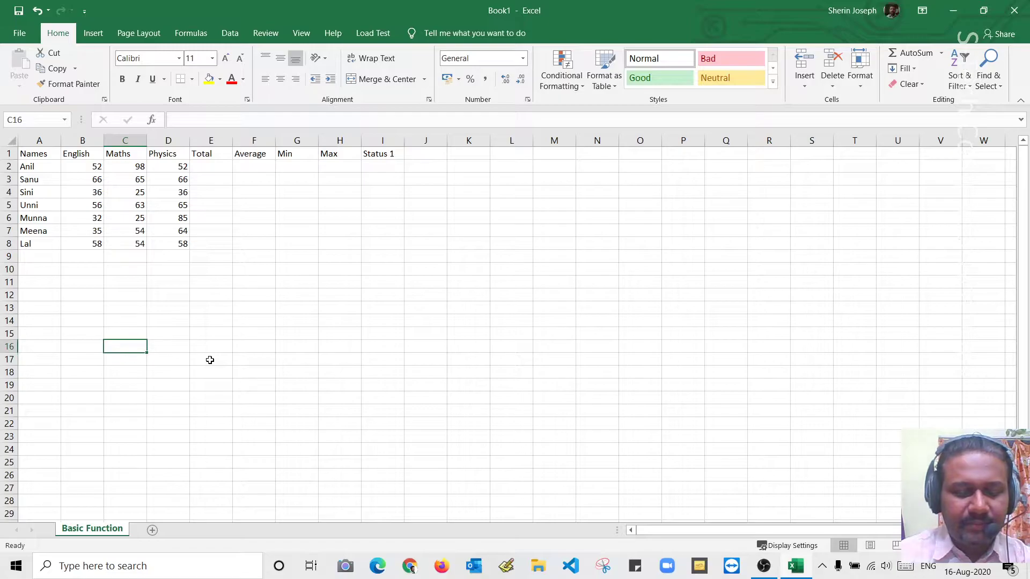
pyautogui.write('Start Functions with')
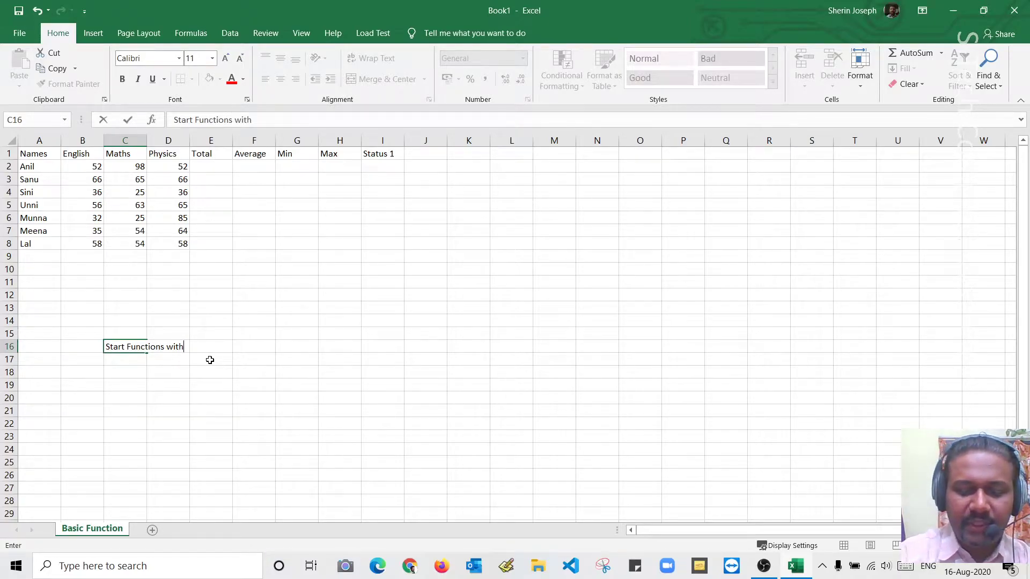
pyautogui.press('Return')
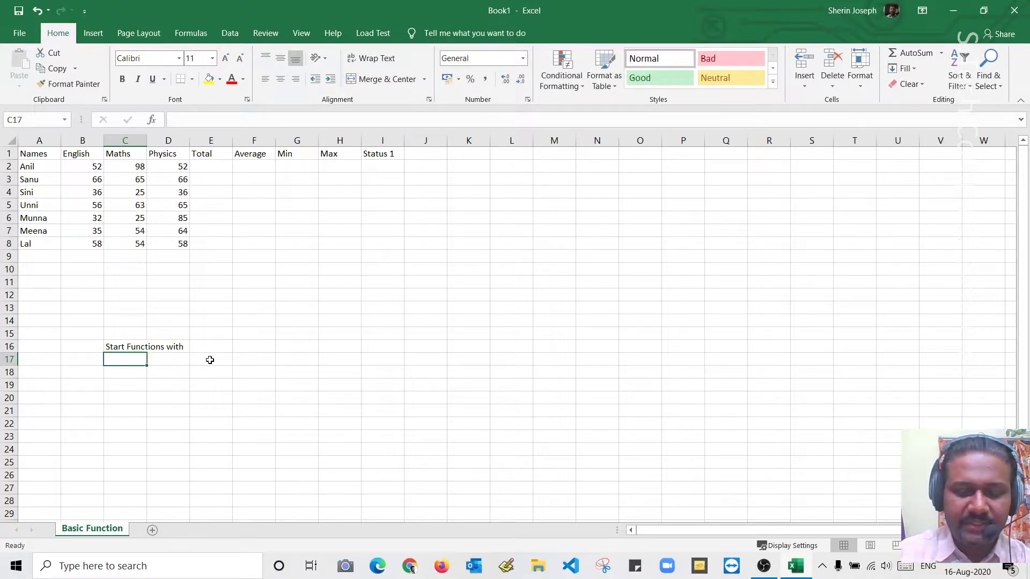
pyautogui.write("'=,")
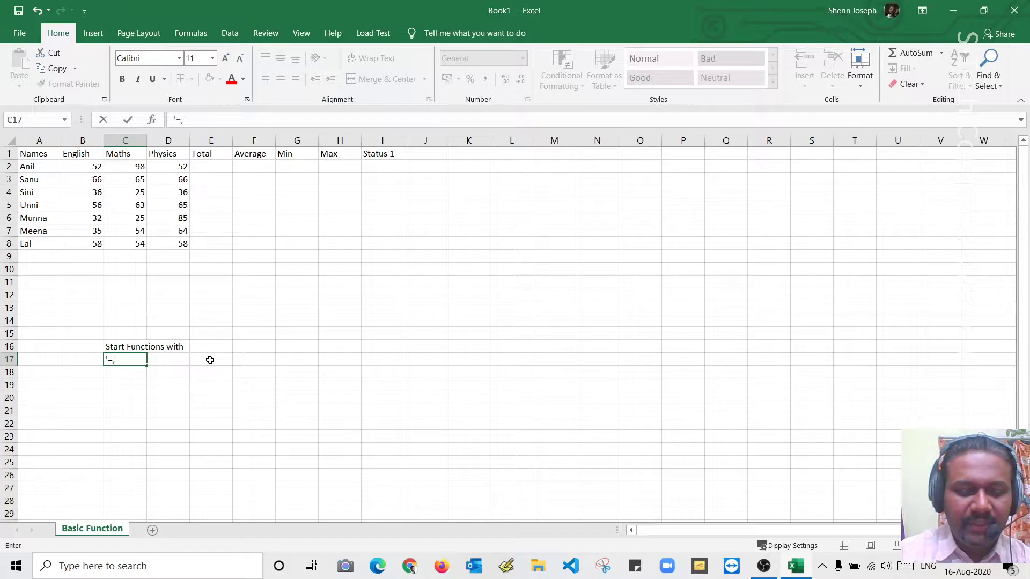
pyautogui.write('@,+')
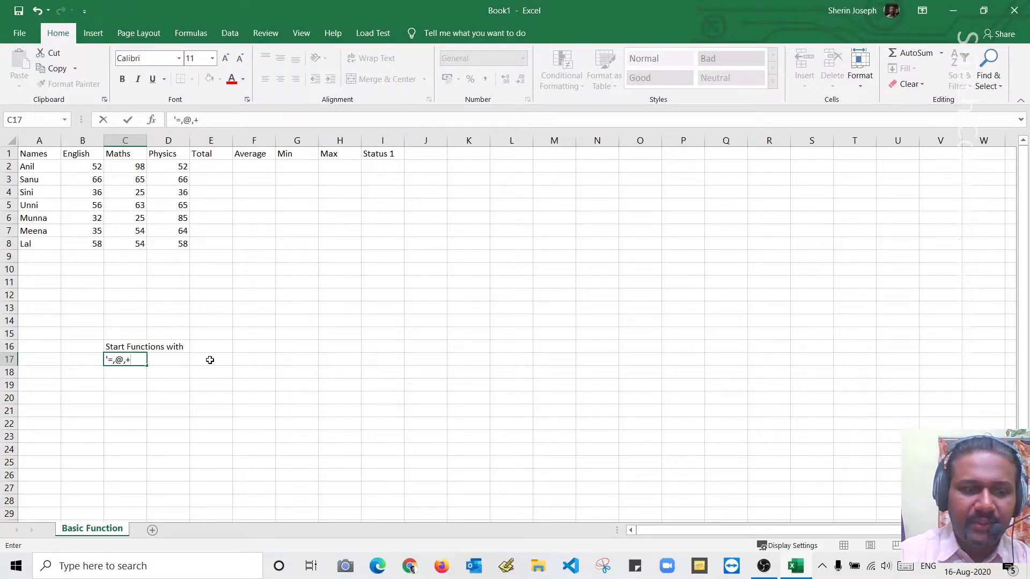
pyautogui.press('Return')
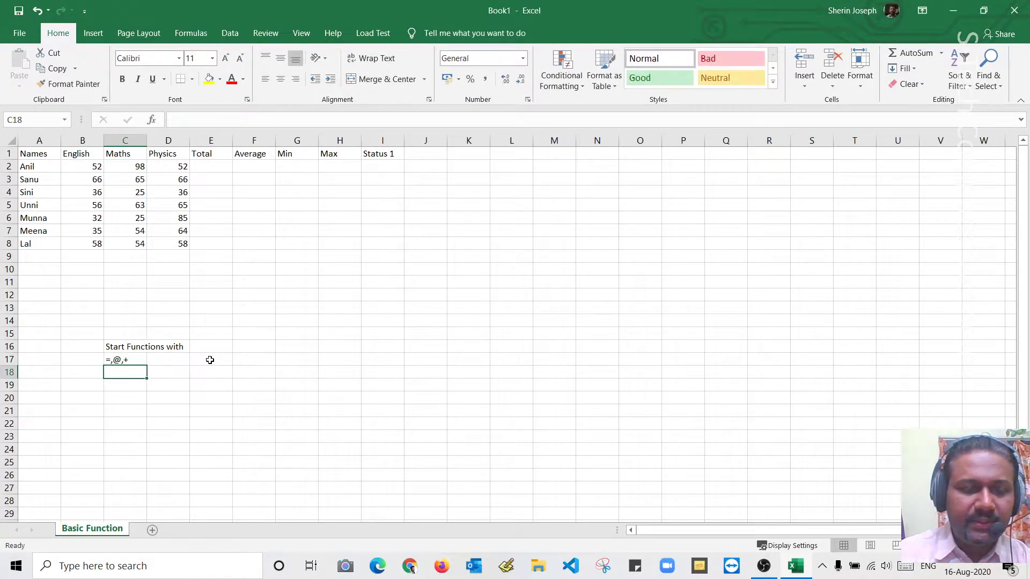
# Step: Make the two-line note in C16:C17 bold
pyautogui.click(118, 350)
pyautogui.moveTo(118, 349); pyautogui.dragTo(116, 360)
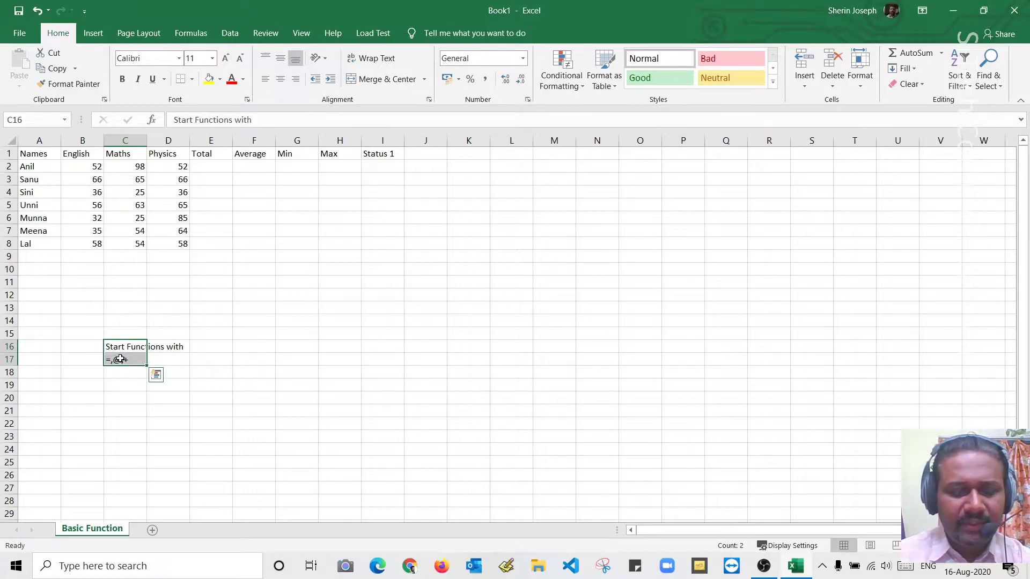
pyautogui.hotkey('ctrl', 'b')
pyautogui.click(124, 381)
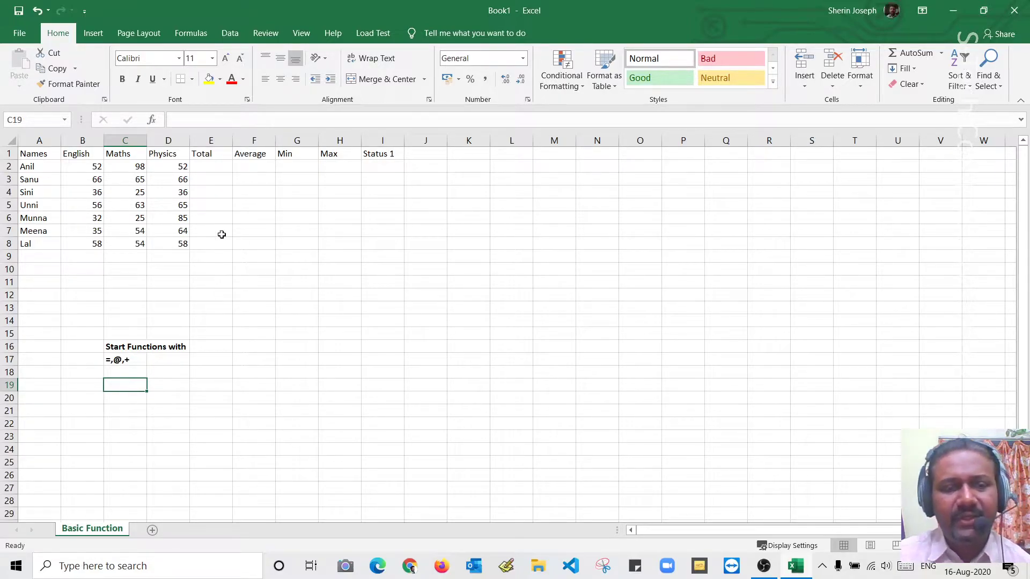
# Step: Enter the formula =SUM(B2:D2) in E2 under Total, and reselect that cell
pyautogui.click(223, 165)
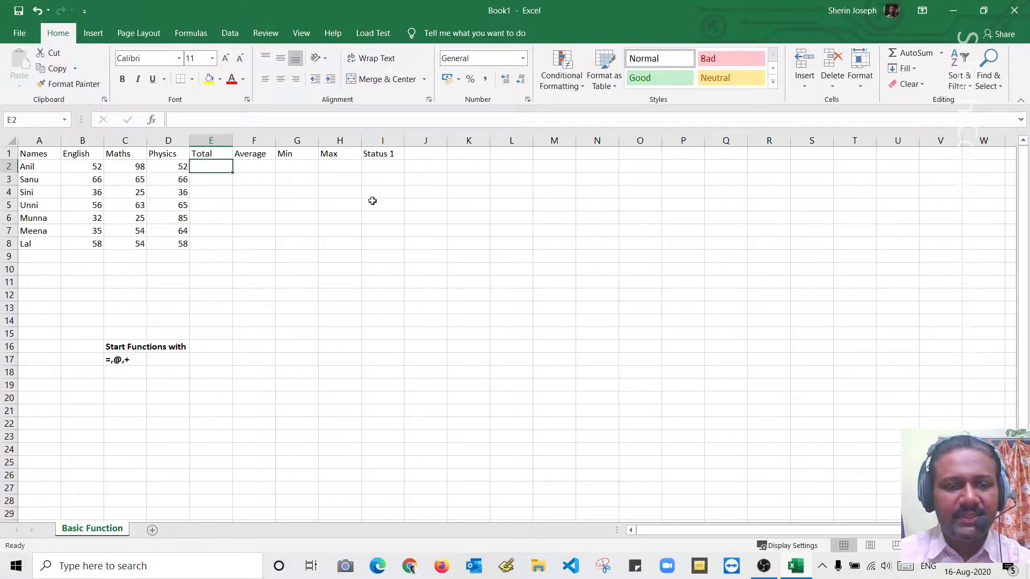
pyautogui.write('=')
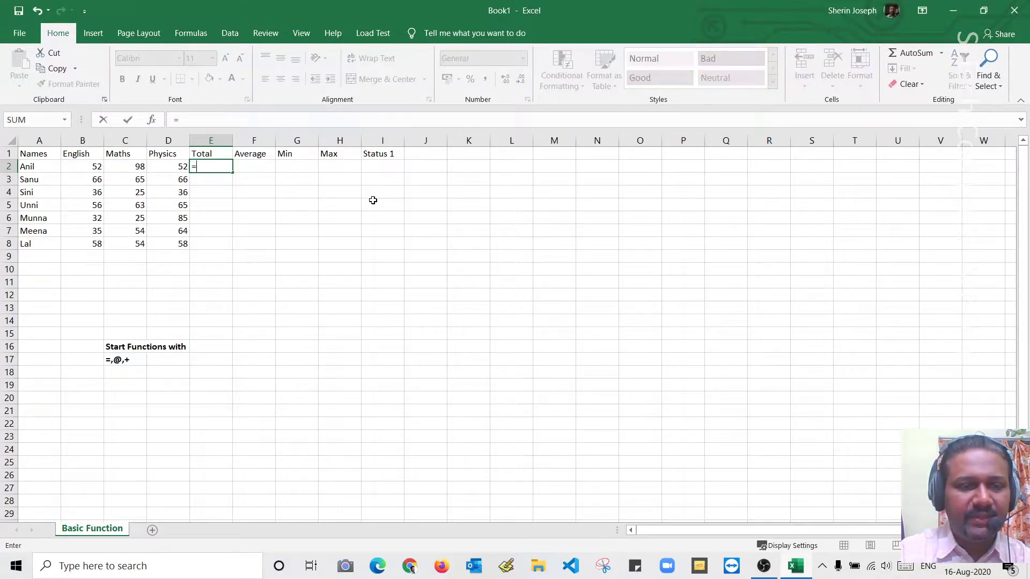
pyautogui.write('sum')
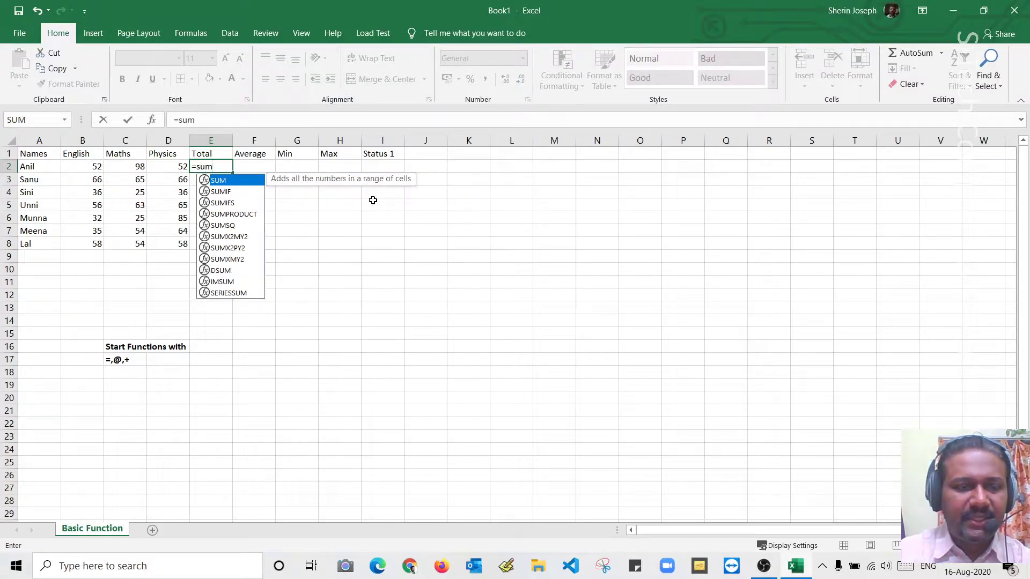
pyautogui.press('Tab')
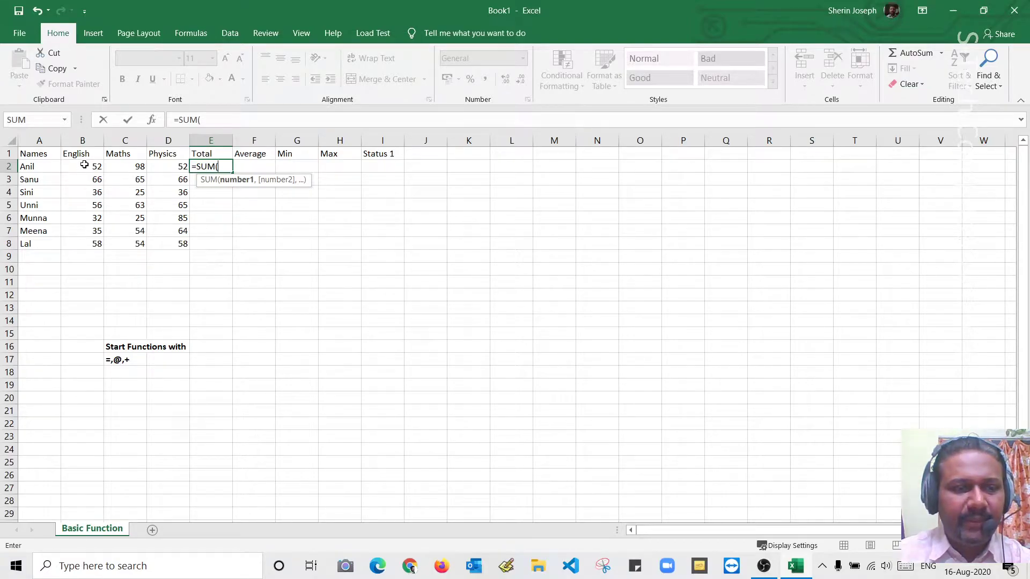
pyautogui.moveTo(83, 168); pyautogui.dragTo(168, 167)
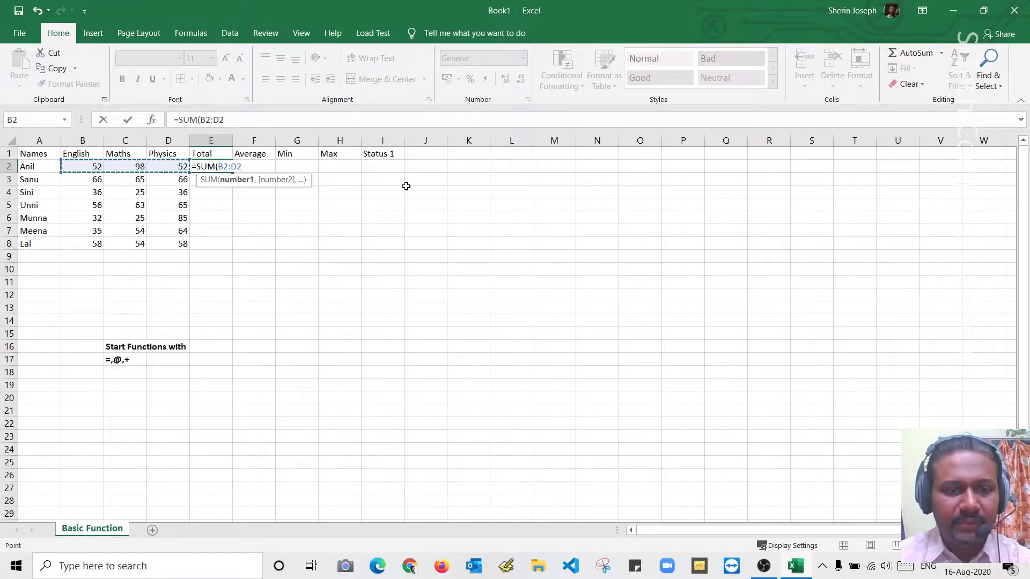
pyautogui.write(')')
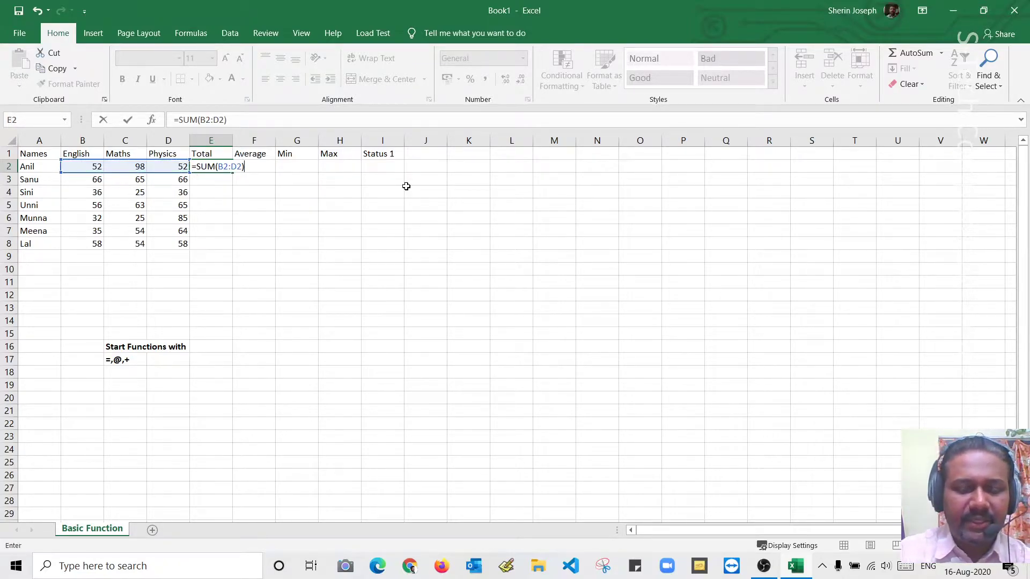
pyautogui.press('Return')
pyautogui.press('Up')
pyautogui.press('XF86MonBrightnessDown')
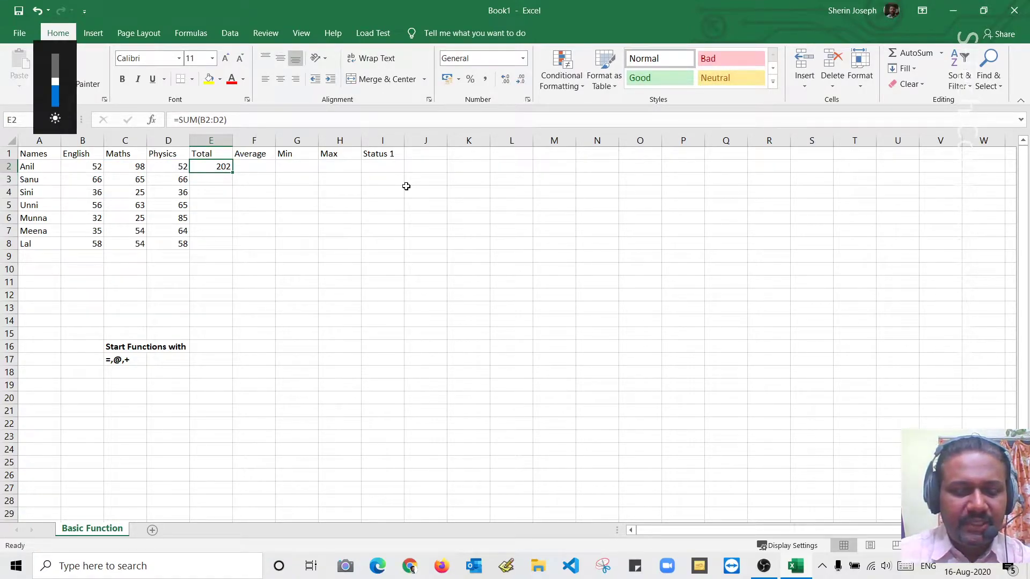
# Step: Copy the formula text =SUM(B2:D2) from E2 into G14 as literal text and make it bold
pyautogui.doubleClick(223, 167)
pyautogui.moveTo(239, 119); pyautogui.dragTo(120, 117)
pyautogui.hotkey('ctrl', 'c')
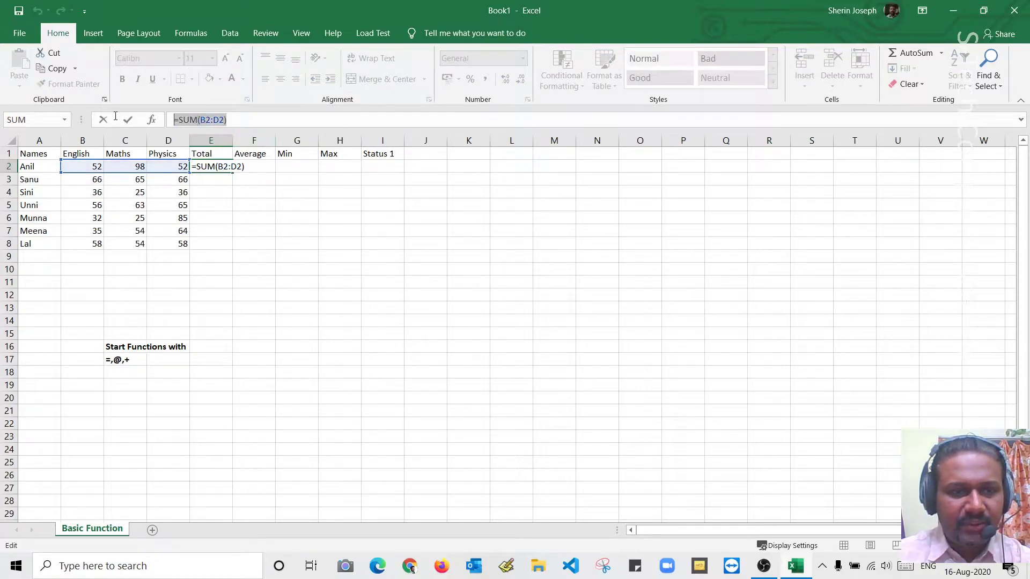
pyautogui.click(127, 119)
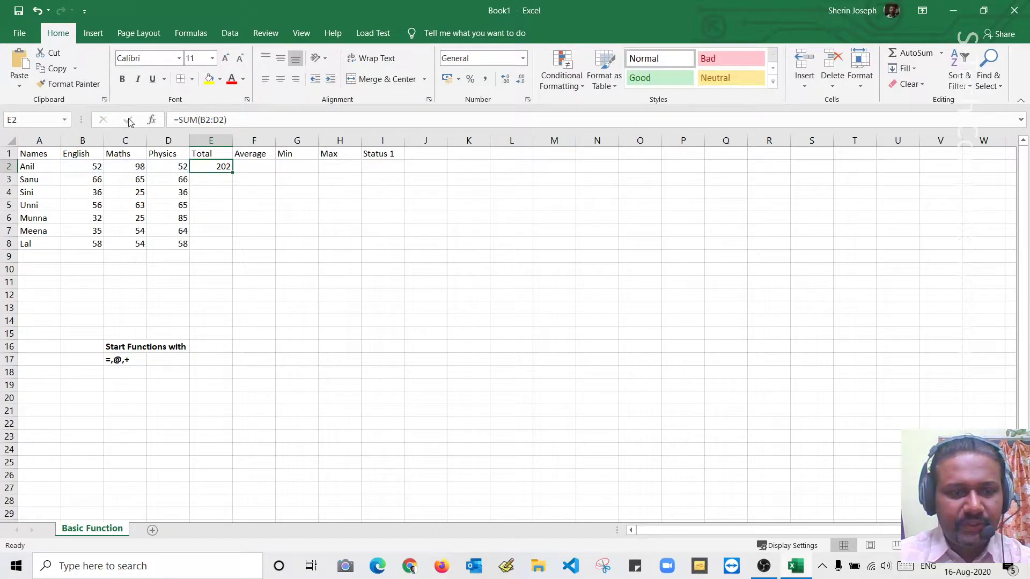
pyautogui.click(258, 323)
pyautogui.click(290, 325)
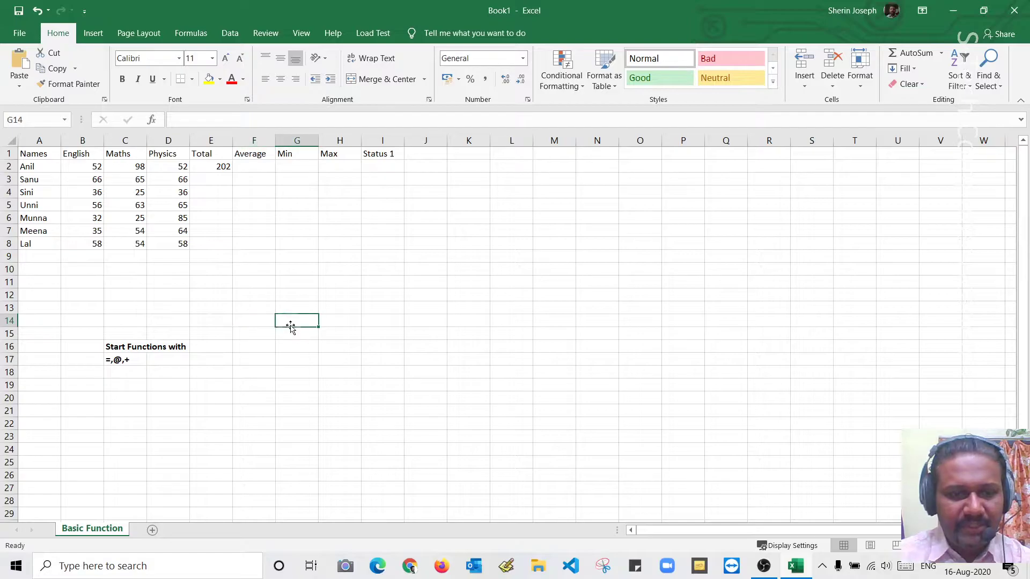
pyautogui.write("'")
pyautogui.hotkey('ctrl', 'v')
pyautogui.press('Return')
pyautogui.click(291, 326)
pyautogui.hotkey('ctrl', 'b')
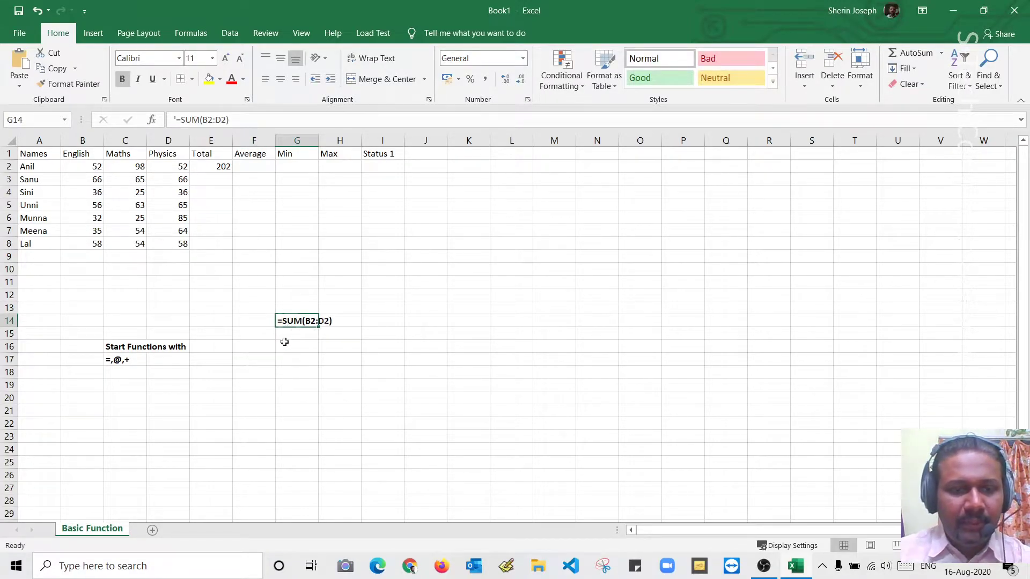
# Step: Copy the headings Total to Status 1 from E1:I1 and paste them transposed into a column starting at F14
pyautogui.click(253, 321)
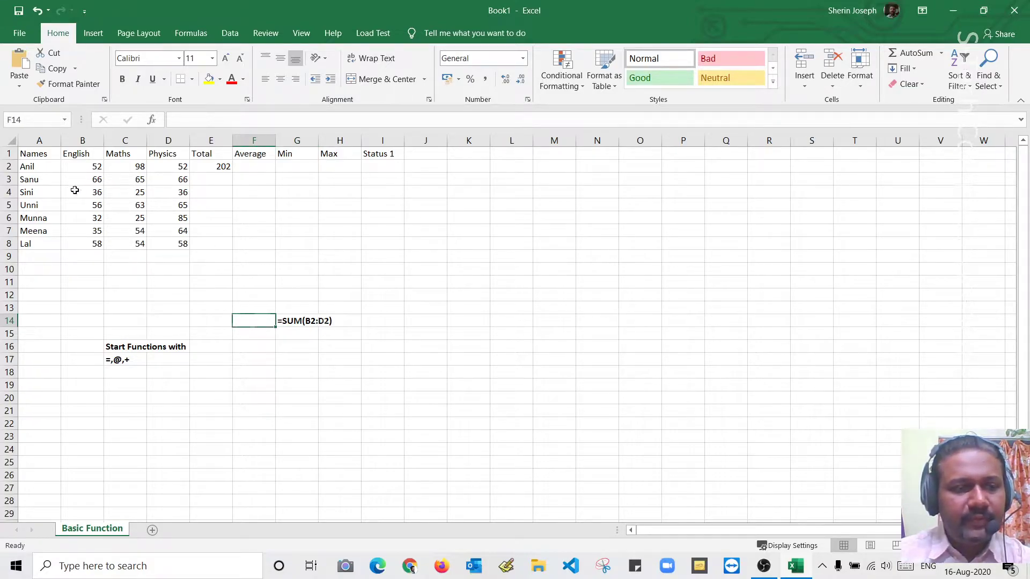
pyautogui.moveTo(214, 154); pyautogui.dragTo(388, 155)
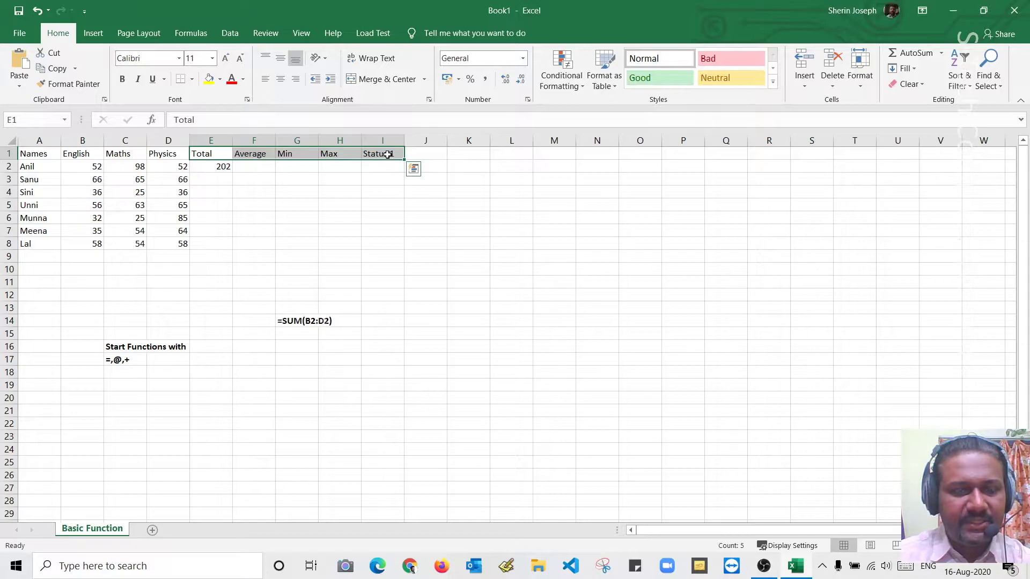
pyautogui.rightClick(357, 155)
pyautogui.click(380, 177)
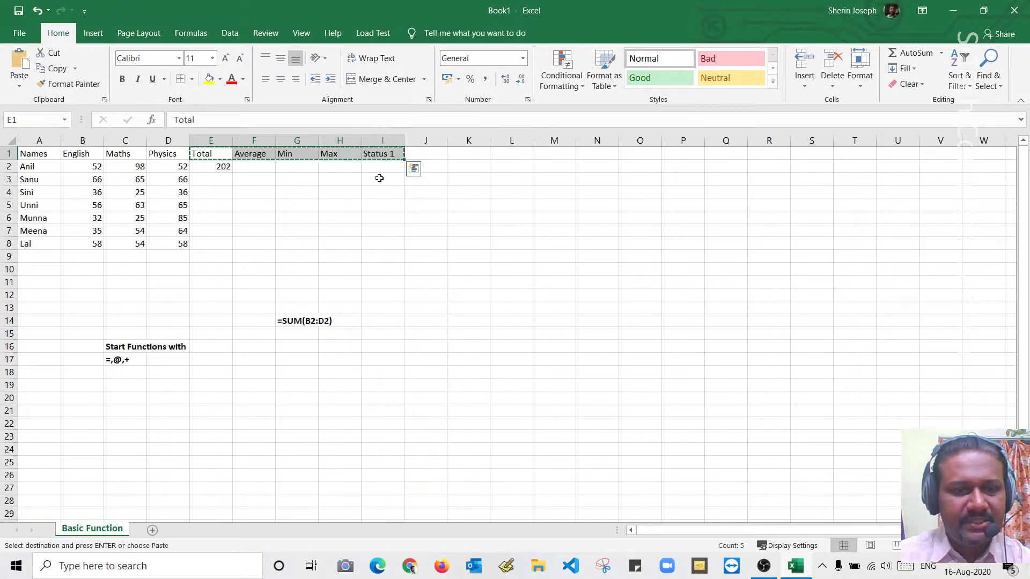
pyautogui.click(257, 320)
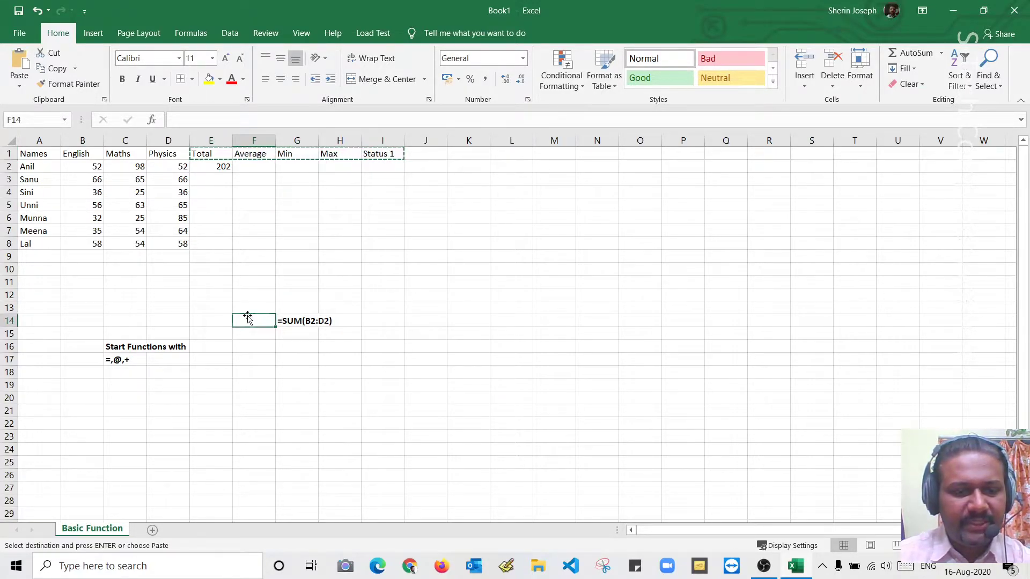
pyautogui.click(20, 90)
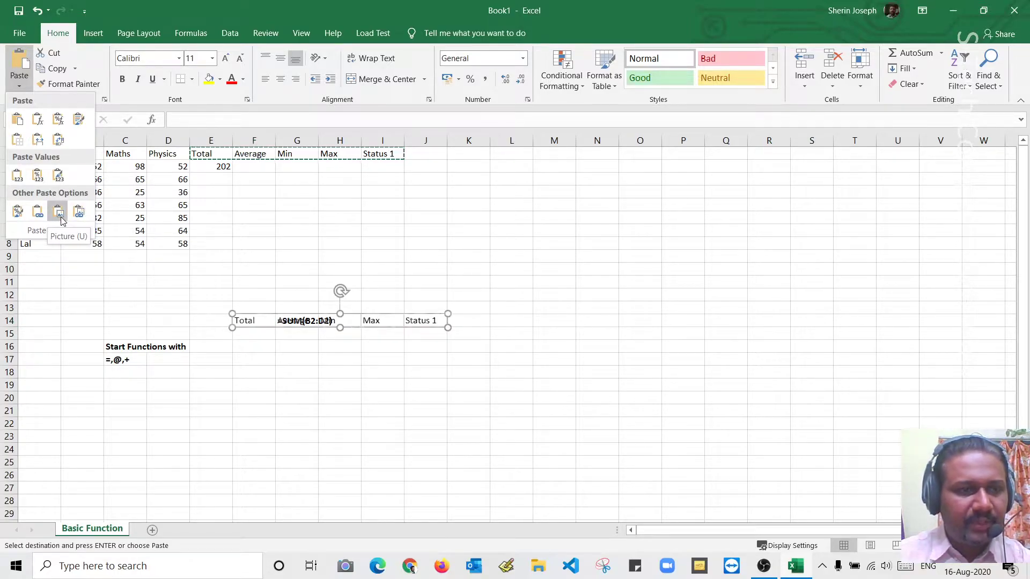
pyautogui.click(59, 140)
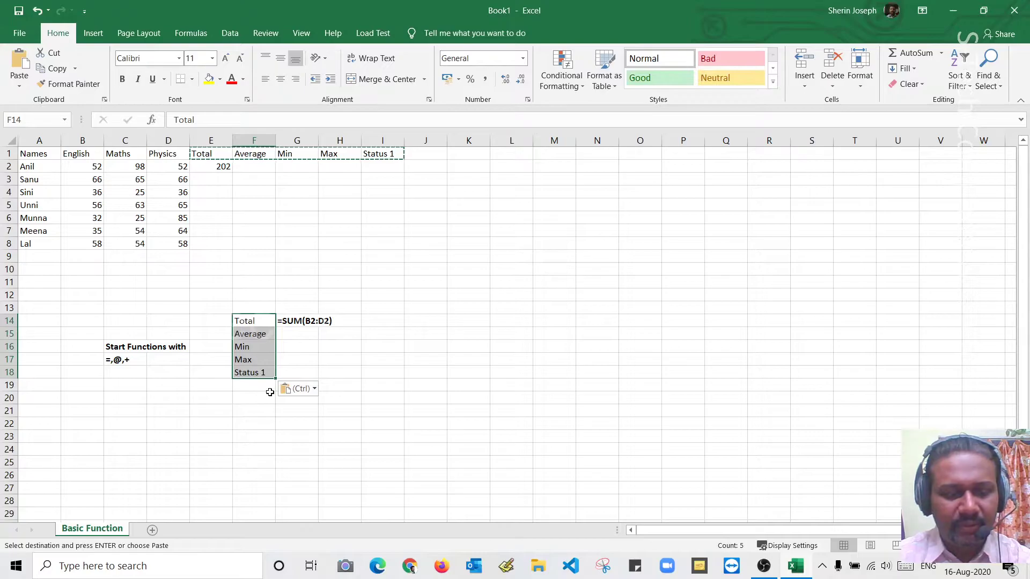
# Step: Save the workbook to the Desktop folder under the file name Class_1
pyautogui.hotkey('ctrl', 's')
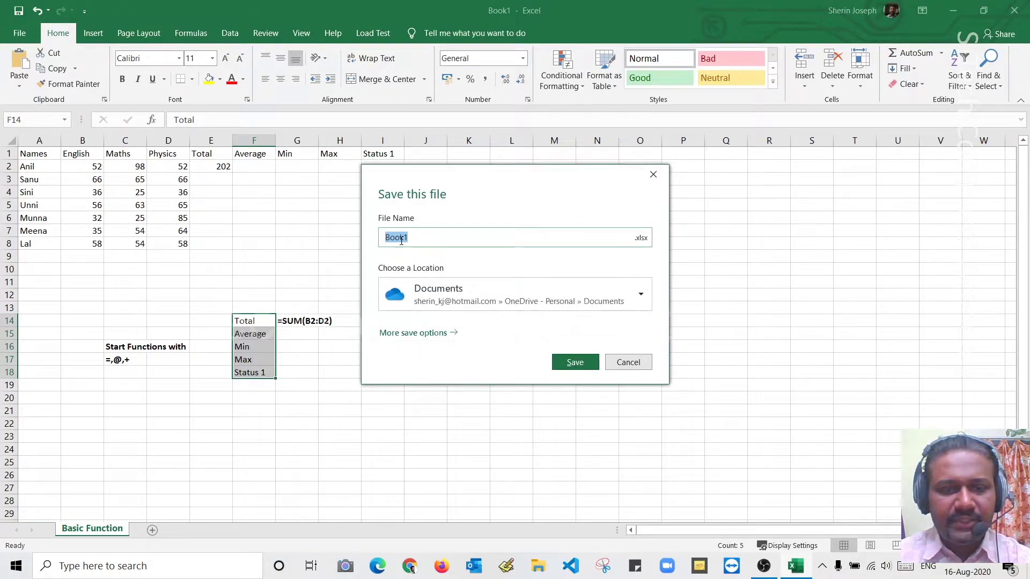
pyautogui.click(421, 297)
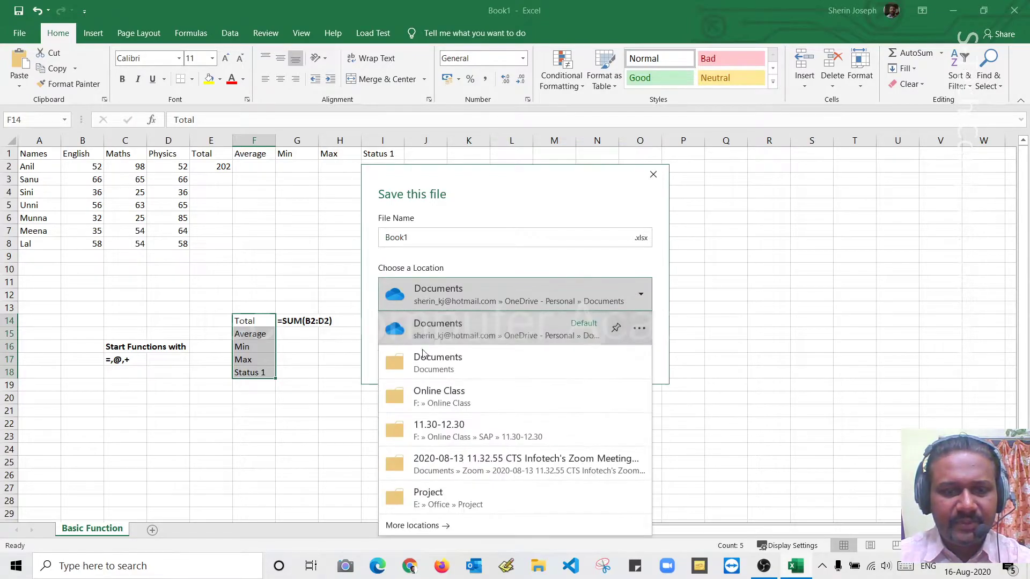
pyautogui.click(422, 527)
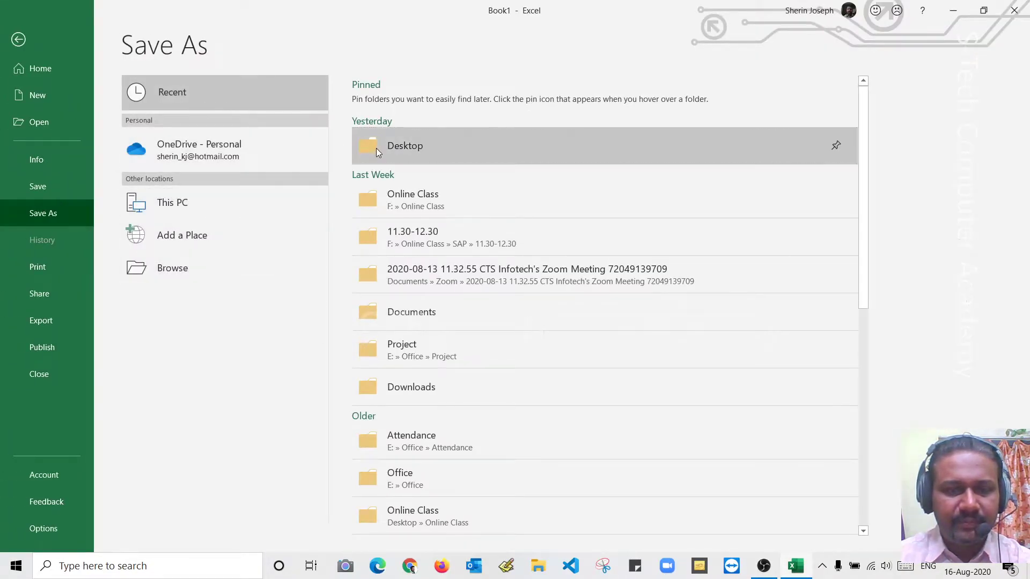
pyautogui.click(376, 151)
pyautogui.write('Class_')
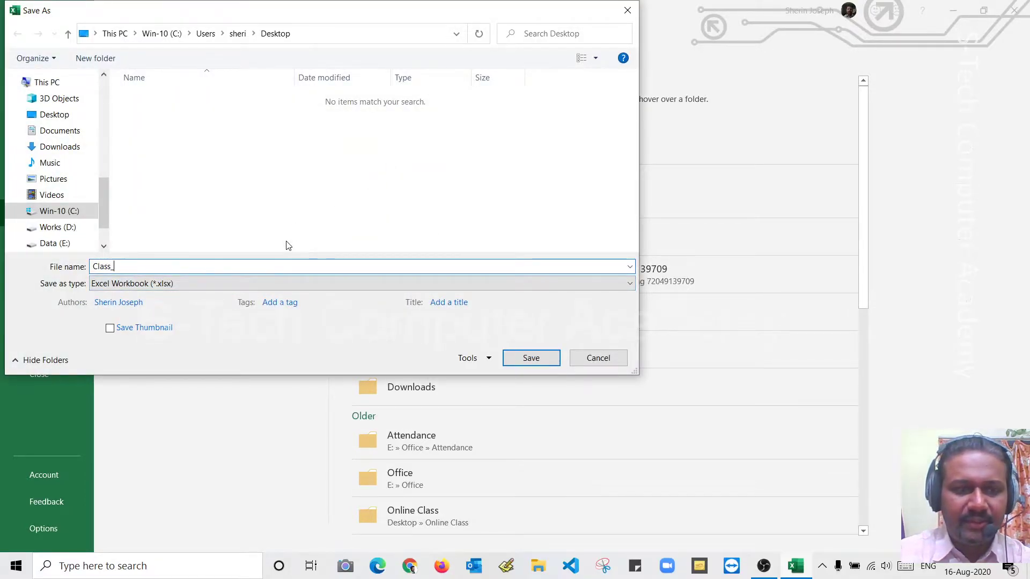
pyautogui.write('1')
pyautogui.press('Return')
pyautogui.click(316, 281)
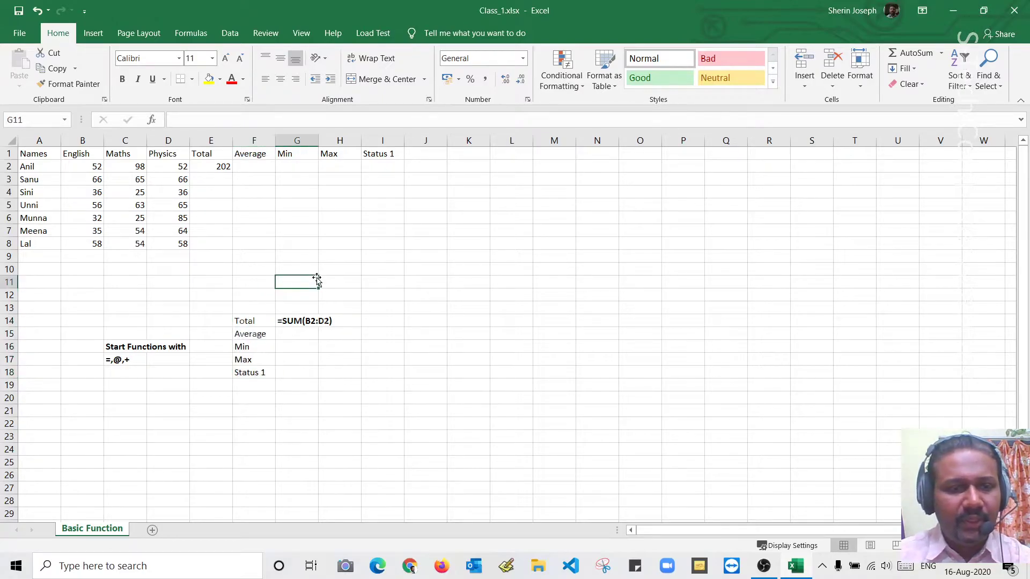
pyautogui.click(221, 183)
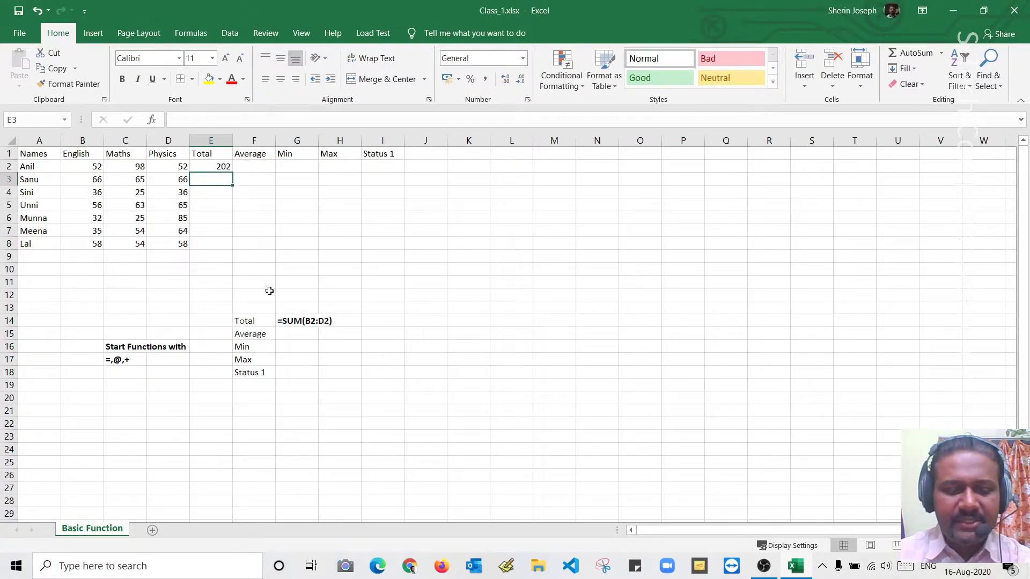
pyautogui.write('@')
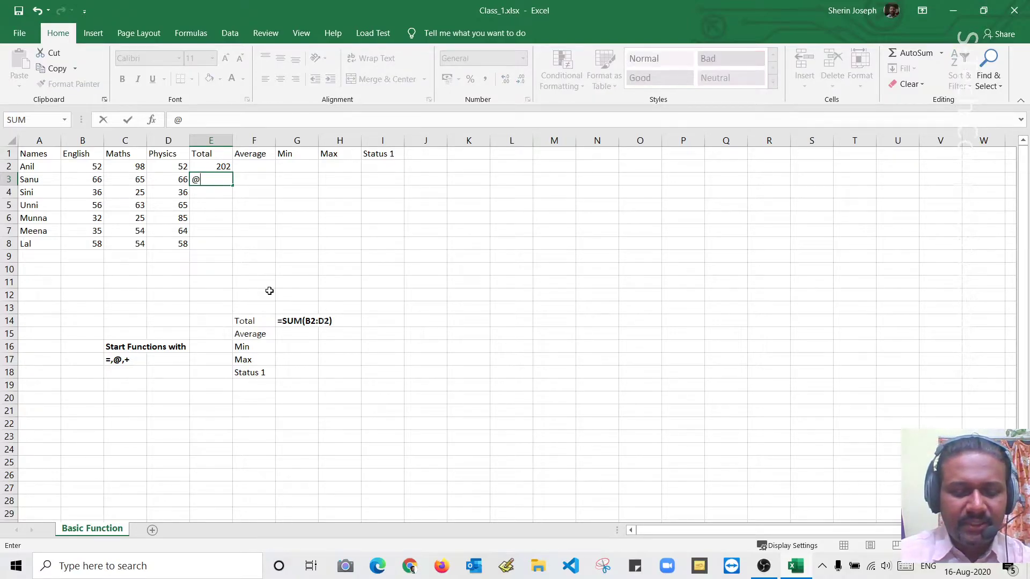
pyautogui.write('SUM(')
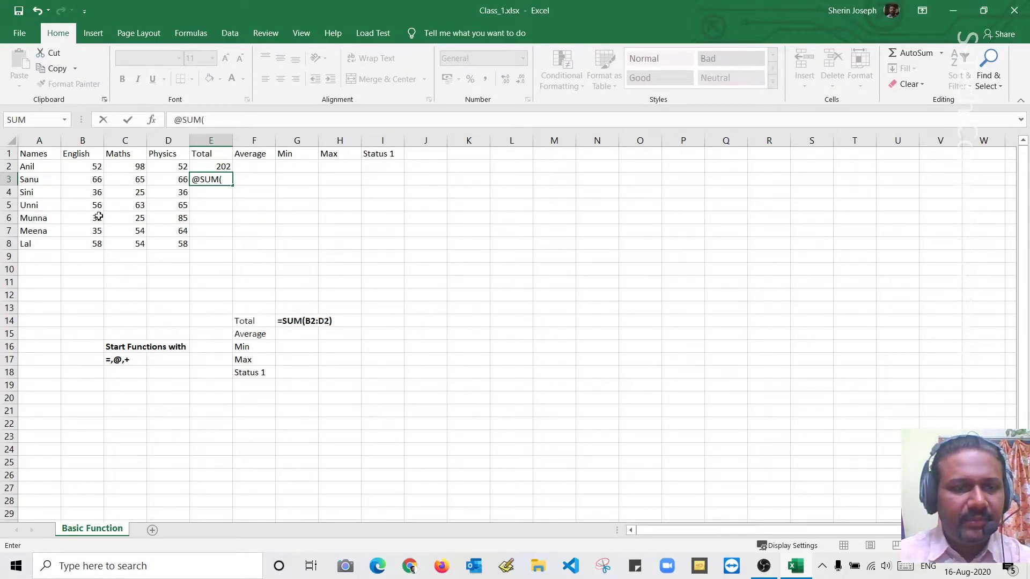
pyautogui.moveTo(78, 182); pyautogui.dragTo(156, 185)
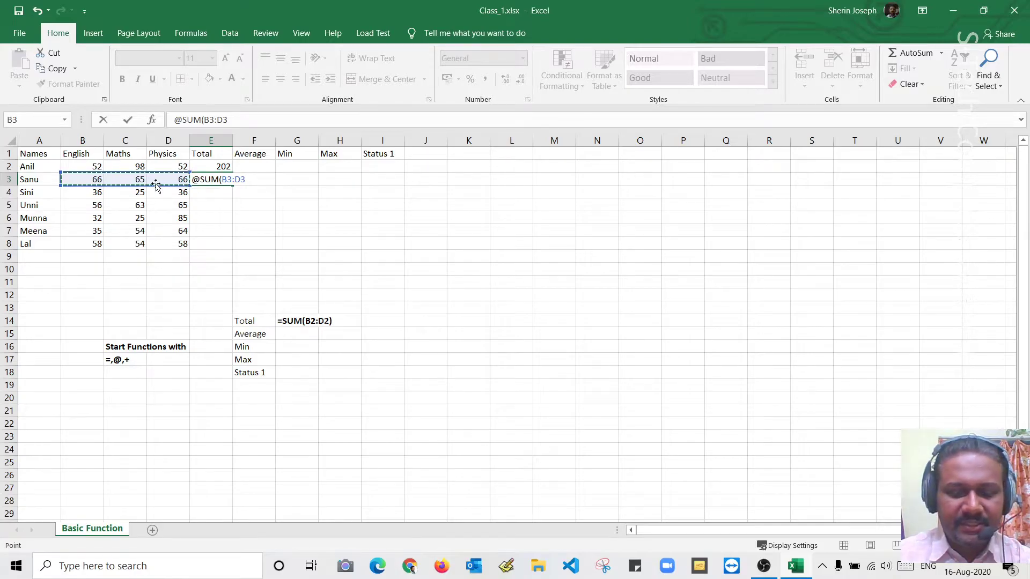
pyautogui.write(')')
pyautogui.press('Return')
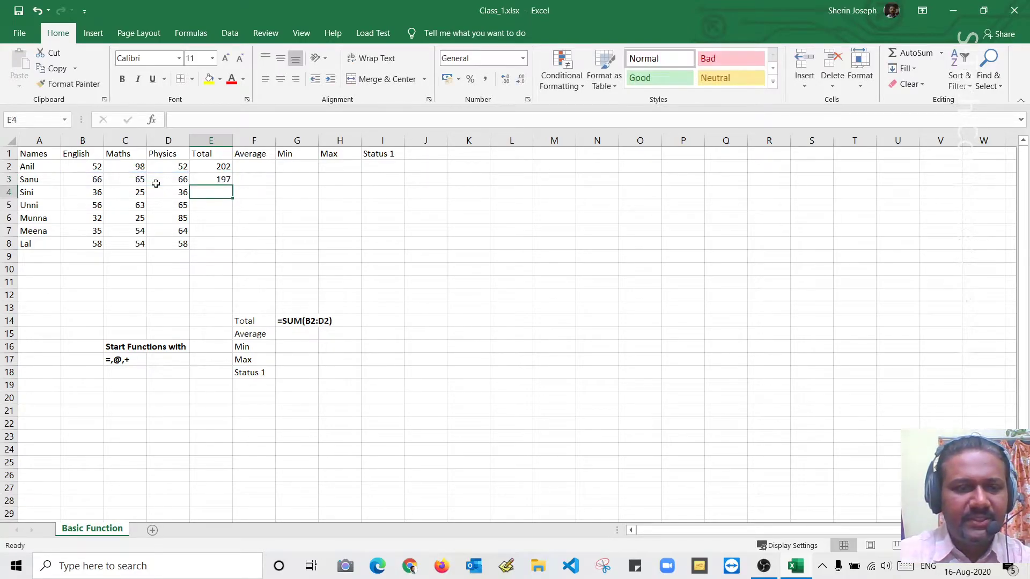
pyautogui.click(200, 181)
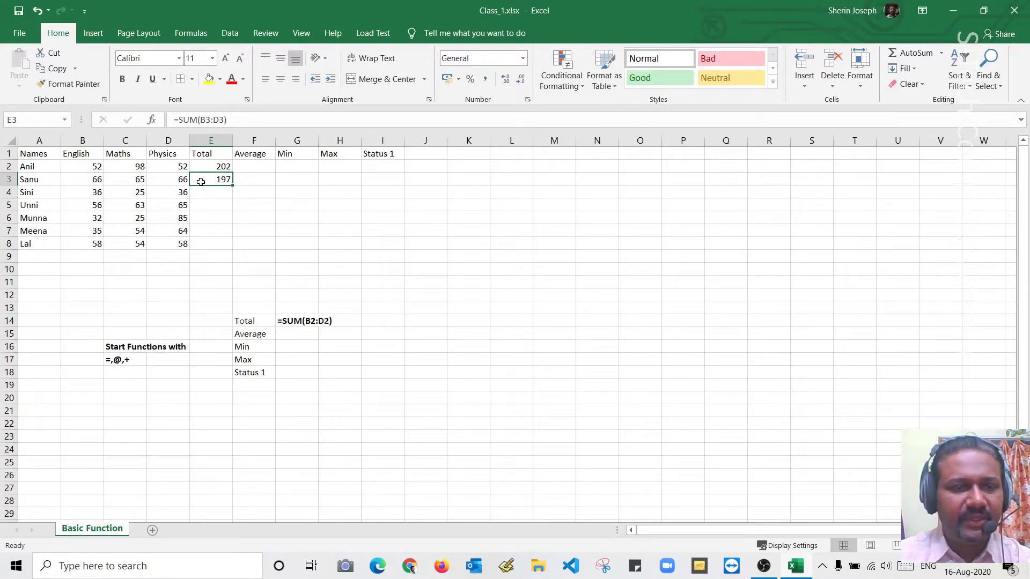
pyautogui.moveTo(234, 119); pyautogui.dragTo(165, 122)
pyautogui.hotkey('ctrl', 'c')
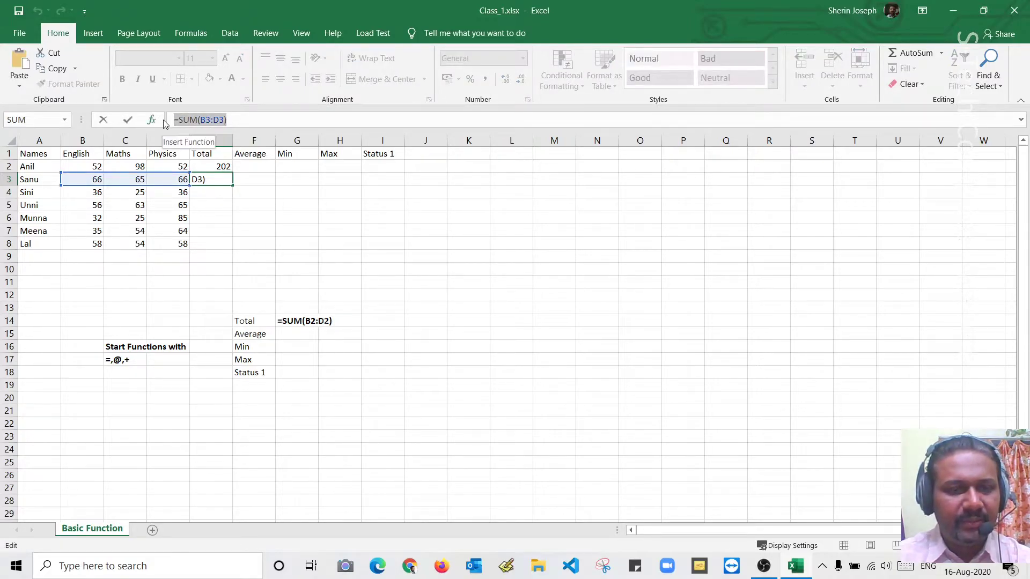
pyautogui.press('Escape')
# Step: Enter the total in E4 as +SUM(B4:D4) with a leading plus sign, and reselect that cell to view its formula
pyautogui.click(210, 194)
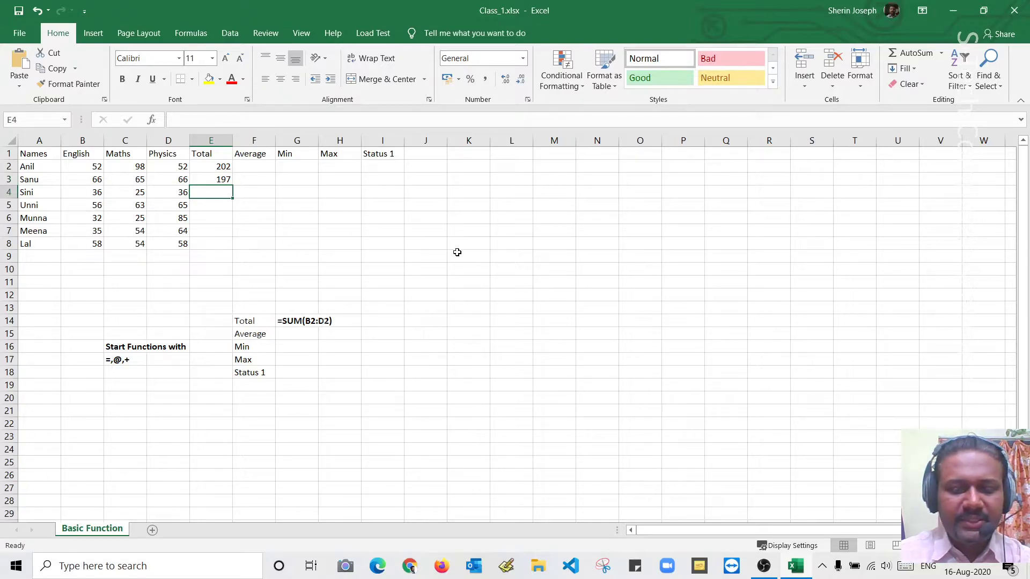
pyautogui.write('+')
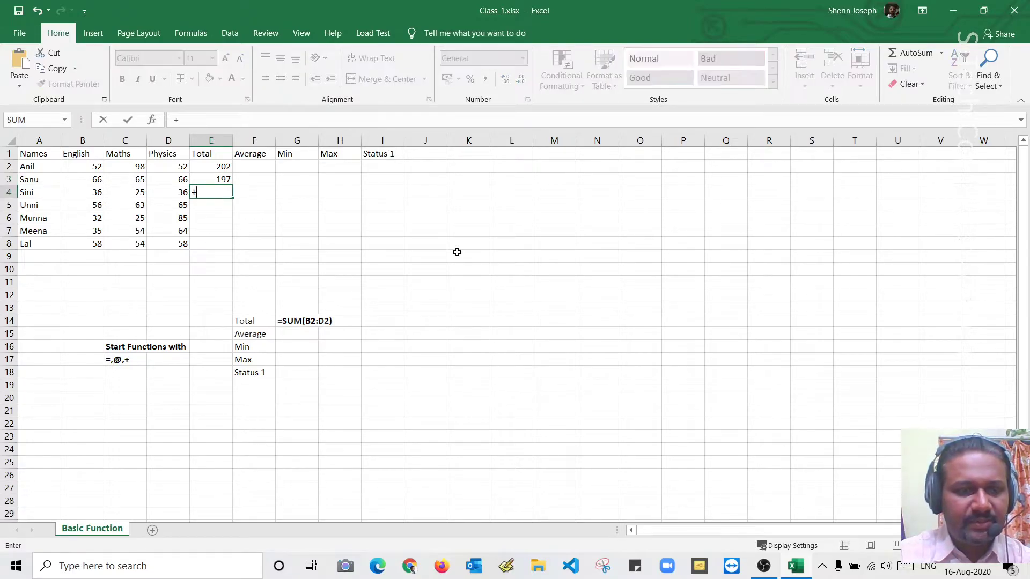
pyautogui.write('su')
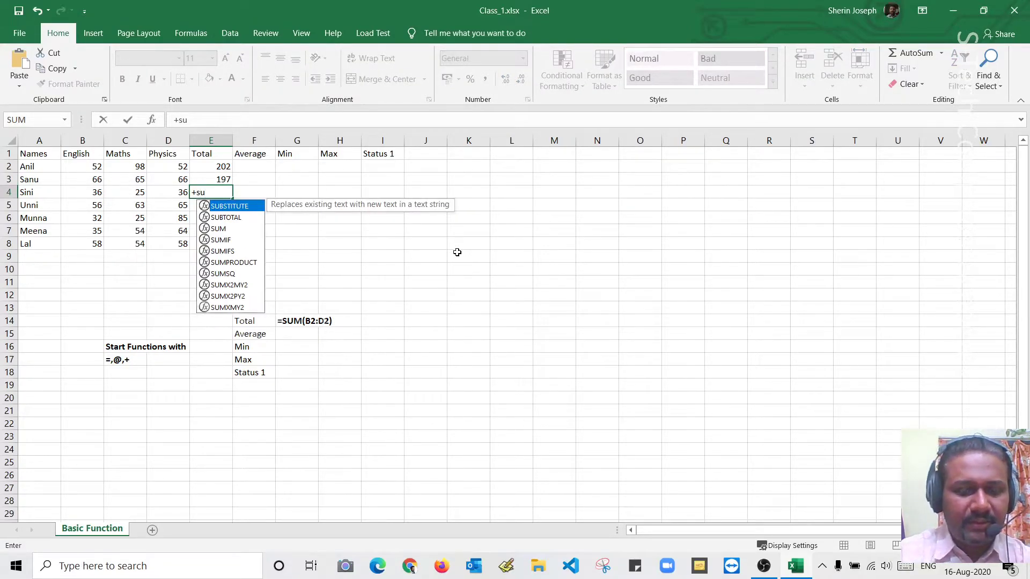
pyautogui.write('m')
pyautogui.press('Tab')
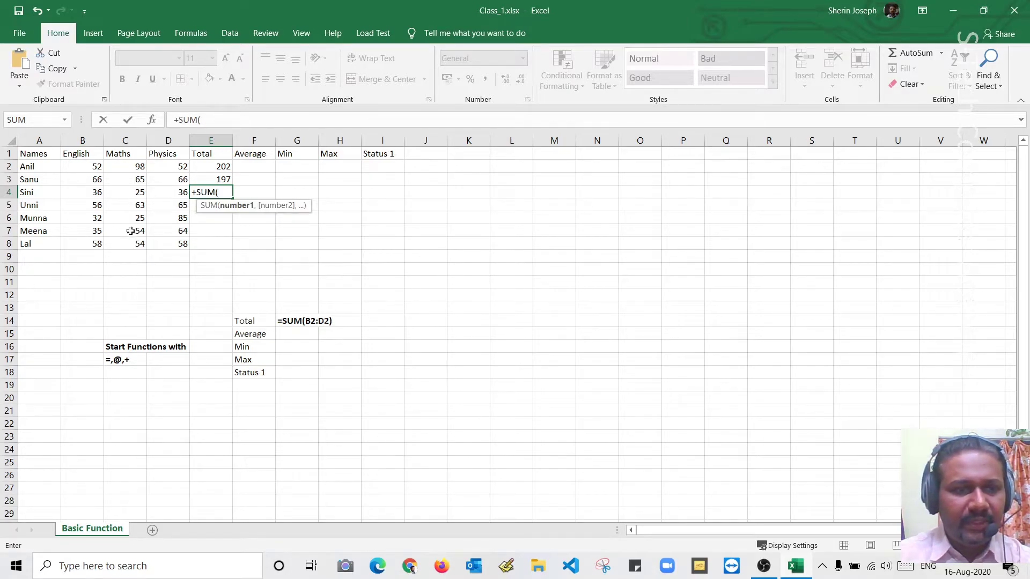
pyautogui.moveTo(93, 192); pyautogui.dragTo(169, 197)
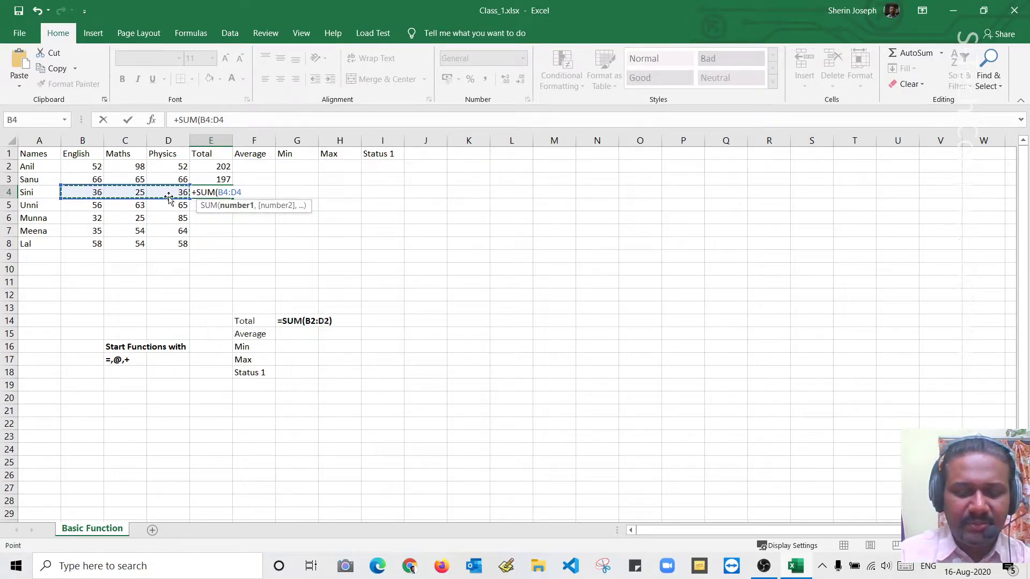
pyautogui.press('Return')
pyautogui.click(225, 193)
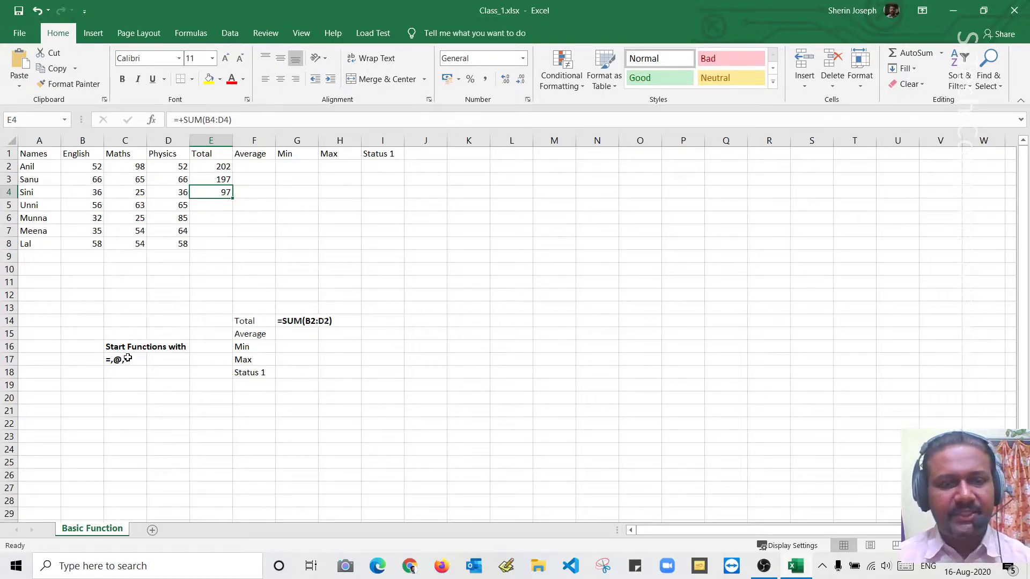
# Step: Enter the formula =AVERAGE(B2:D2) in F2 under Average
pyautogui.click(271, 170)
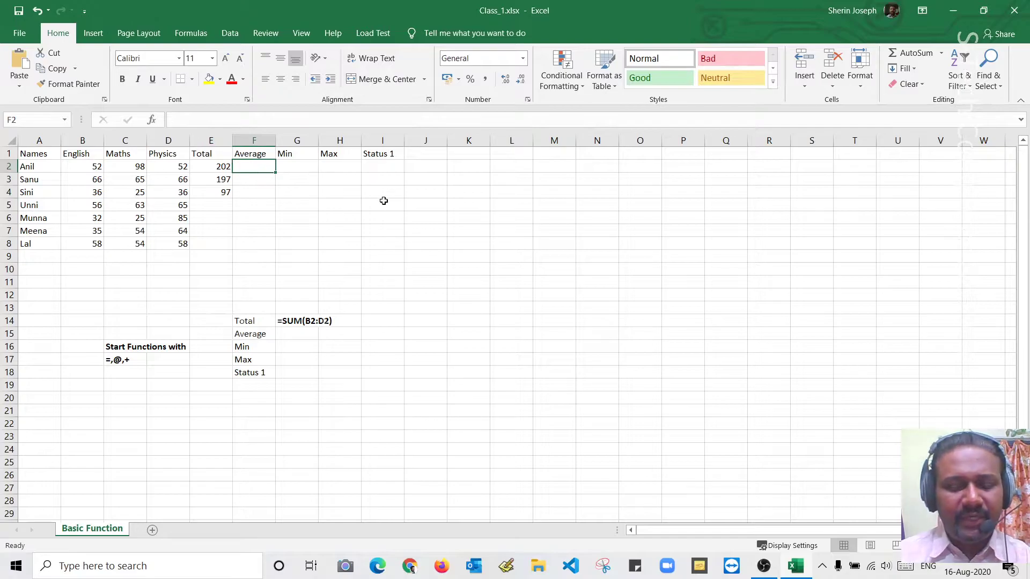
pyautogui.write('=aver')
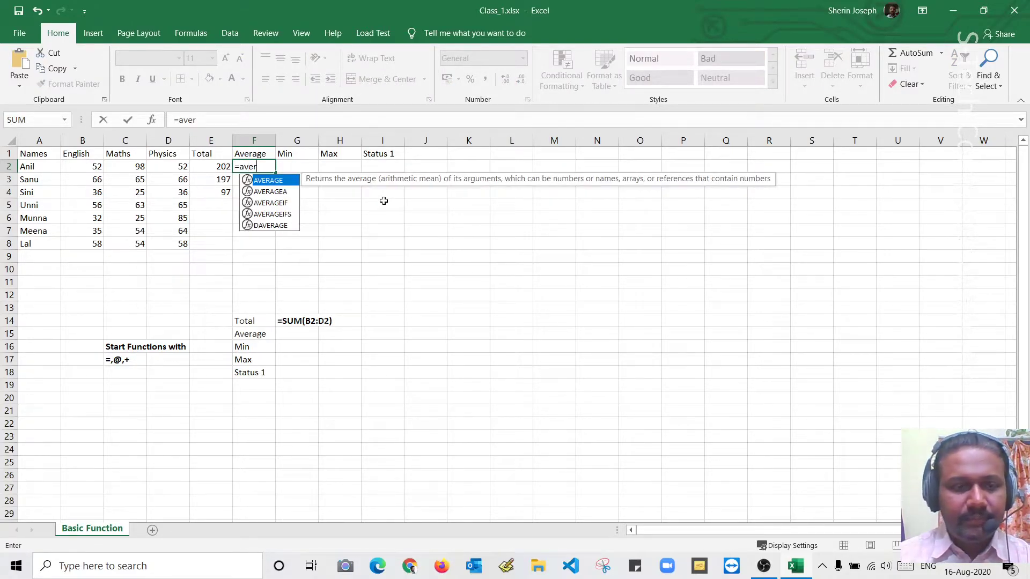
pyautogui.press('Tab')
pyautogui.press('Left')
pyautogui.press('Left')
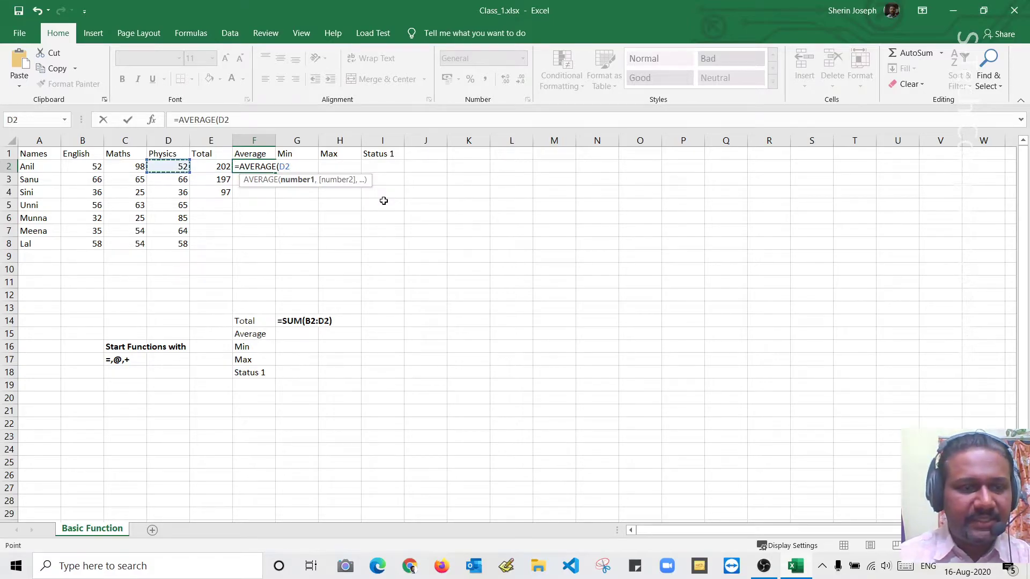
pyautogui.hotkey('shift', 'Left')
pyautogui.hotkey('shift', 'Left')
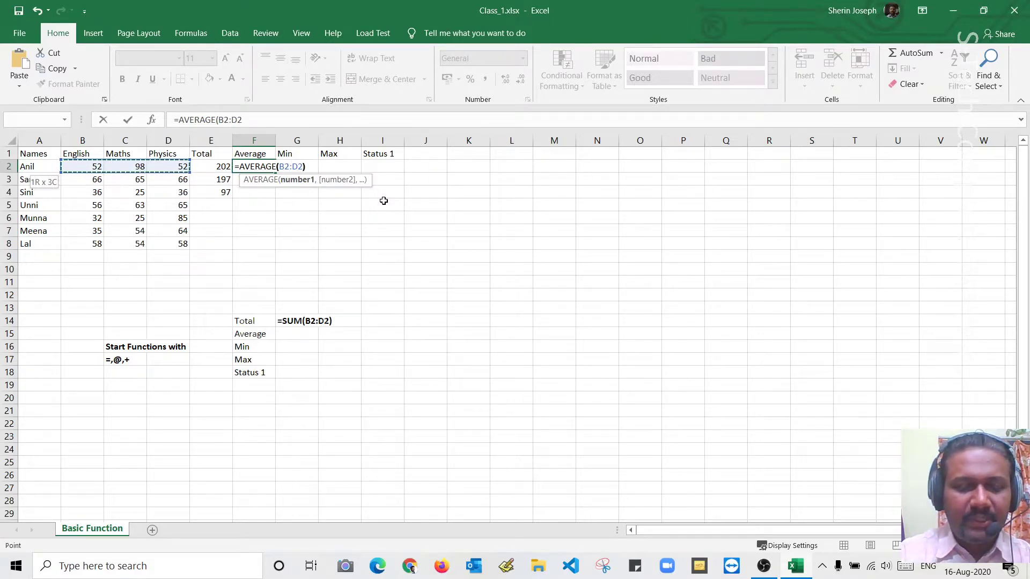
pyautogui.press('Return')
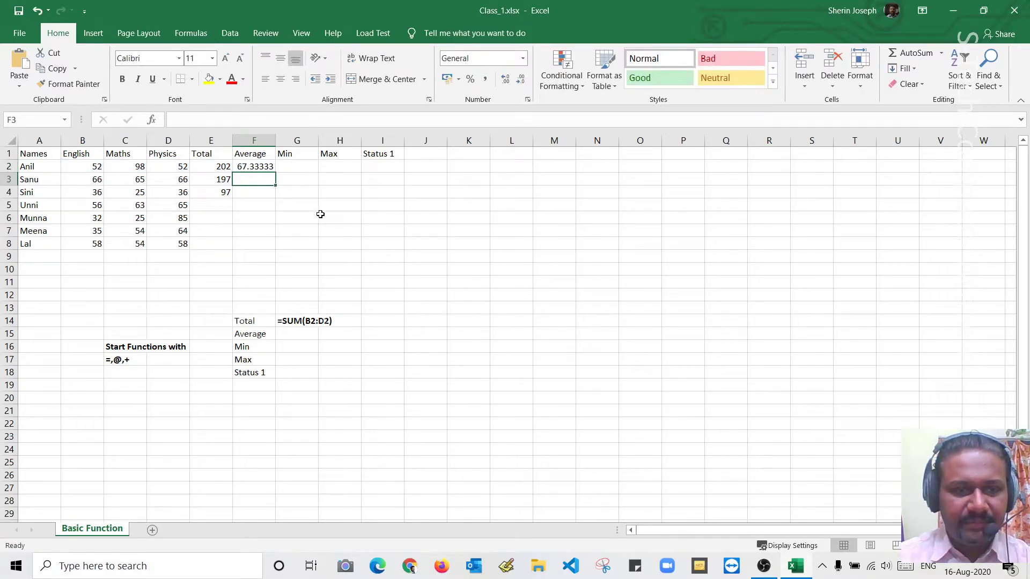
# Step: Copy the formula text =AVERAGE(B2:D2) from F2 into G15 as literal text beside the Average label
pyautogui.click(267, 167)
pyautogui.moveTo(246, 120); pyautogui.dragTo(90, 113)
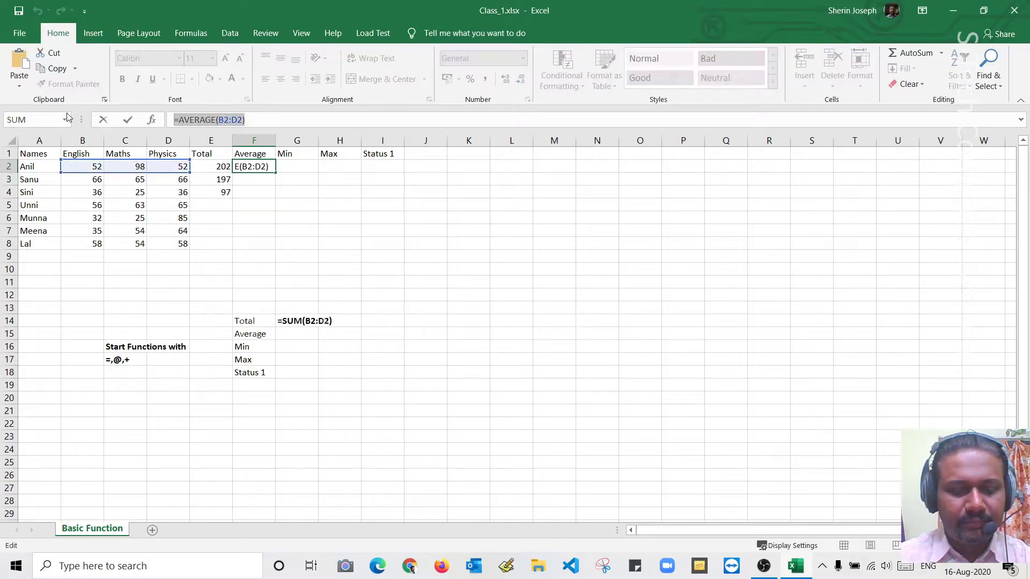
pyautogui.press('Escape')
pyautogui.click(304, 339)
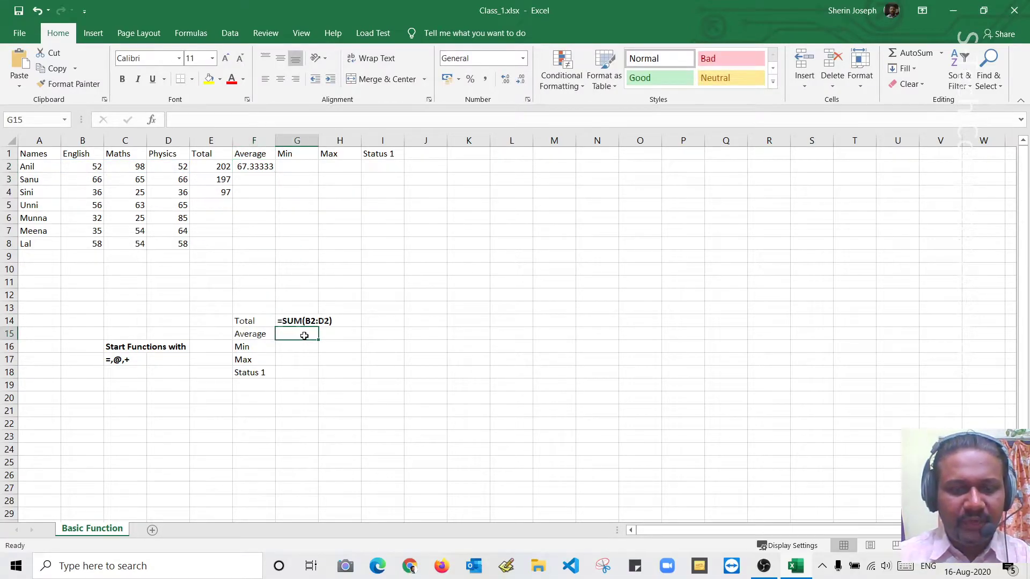
pyautogui.press('F2')
pyautogui.hotkey('ctrl', 'v')
pyautogui.press('Return')
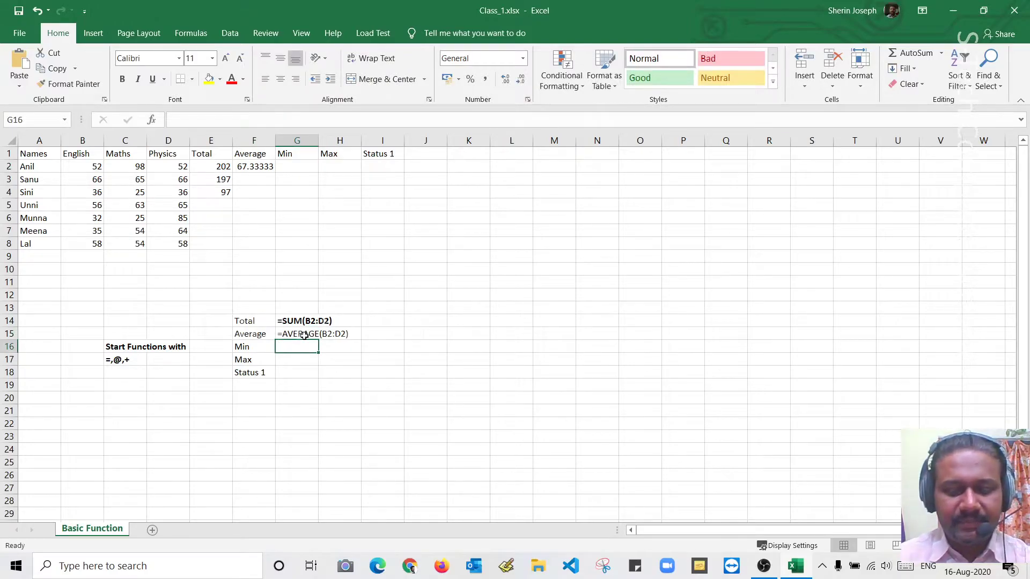
# Step: Make the formula note cells G15:G18 bold
pyautogui.click(304, 335)
pyautogui.hotkey('shift', 'Down')
pyautogui.hotkey('shift', 'Down')
pyautogui.hotkey('shift', 'Down')
pyautogui.hotkey('ctrl', 'b')
# Step: Make the function labels in F14:F18 bold, and select G2 under the Min heading
pyautogui.press('Left')
pyautogui.press('Up')
pyautogui.hotkey('shift', 'Down')
pyautogui.hotkey('shift', 'Down')
pyautogui.hotkey('shift', 'Down')
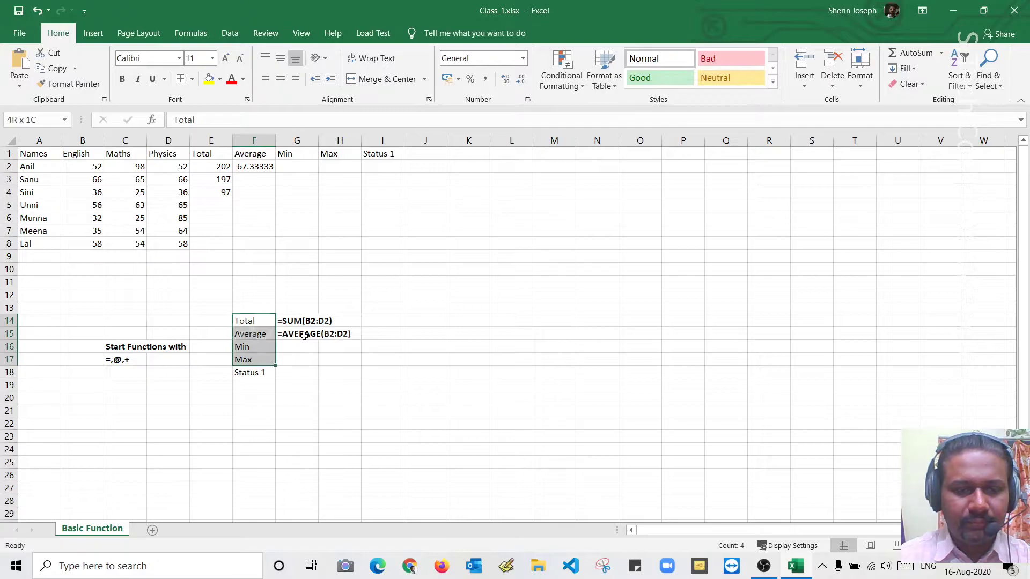
pyautogui.hotkey('shift', 'Down')
pyautogui.hotkey('ctrl', 'b')
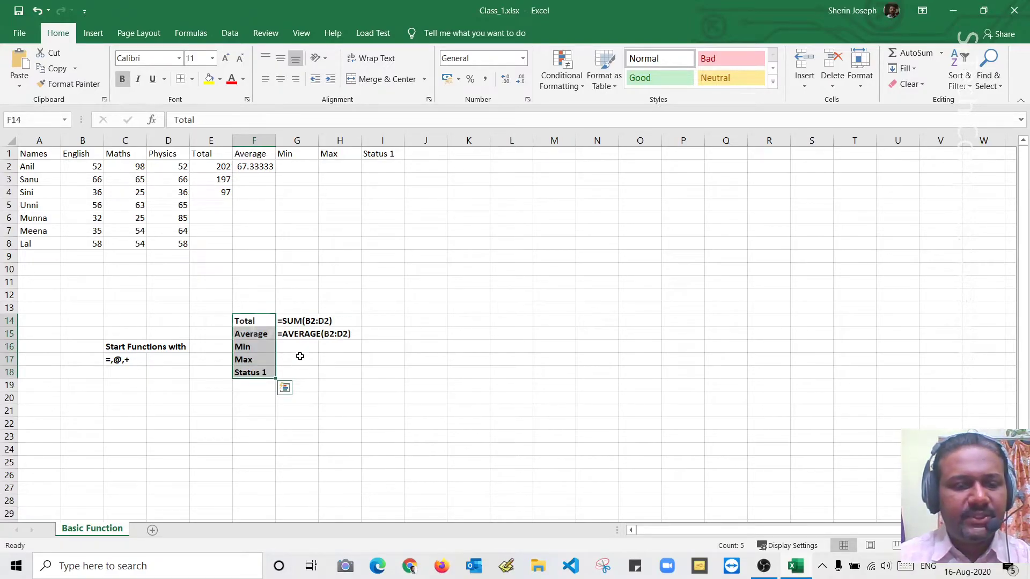
pyautogui.click(299, 349)
pyautogui.click(301, 166)
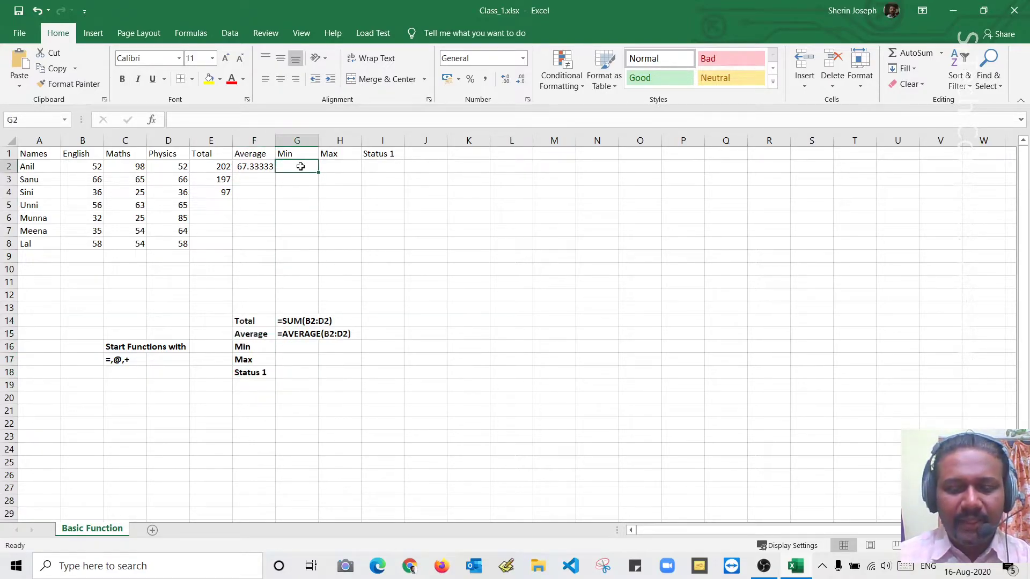
# Step: Enter the formula =MIN(B2:D2) in G2 under Min
pyautogui.write('=MIN(')
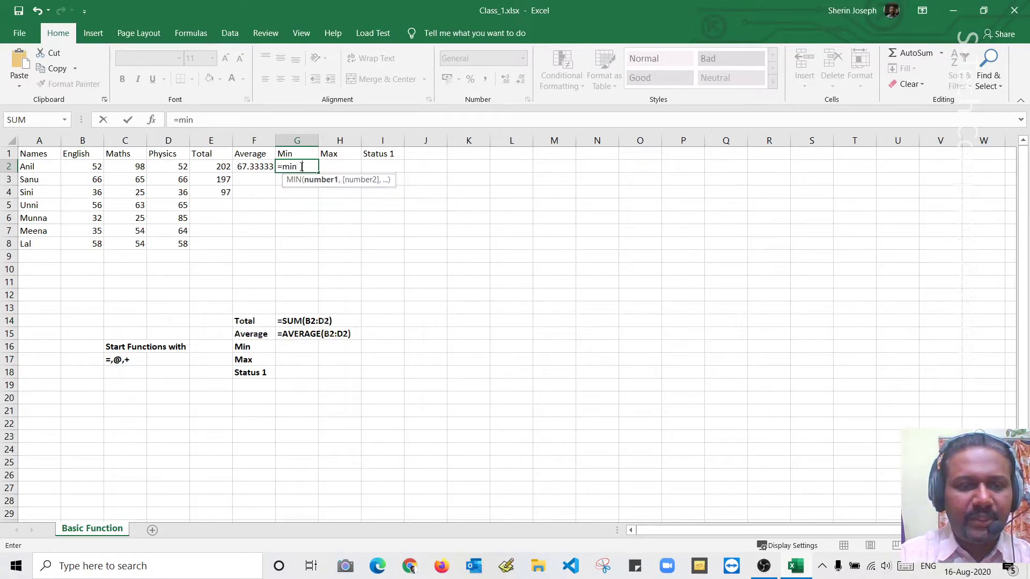
pyautogui.moveTo(95, 166); pyautogui.dragTo(184, 167)
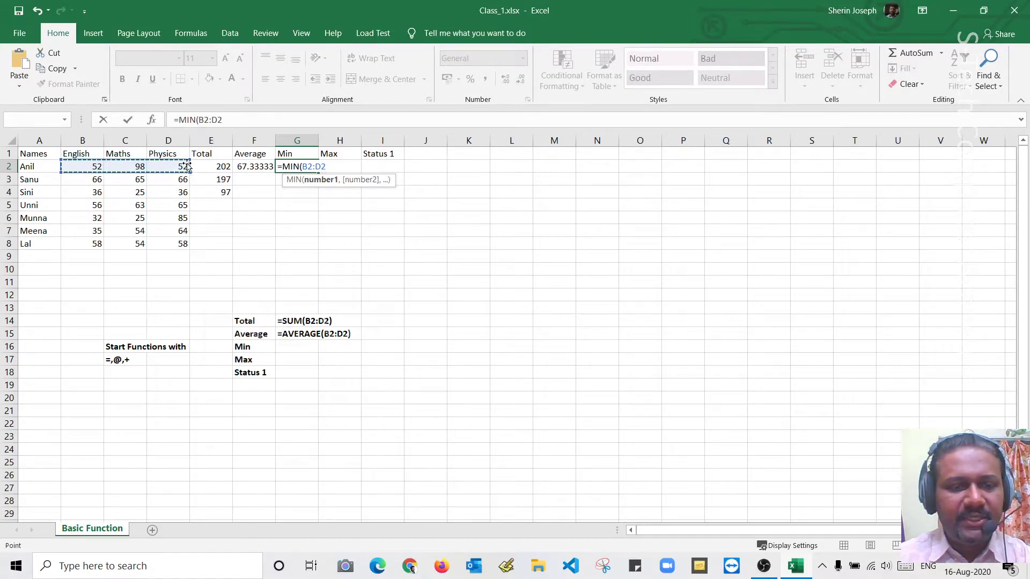
pyautogui.write(')')
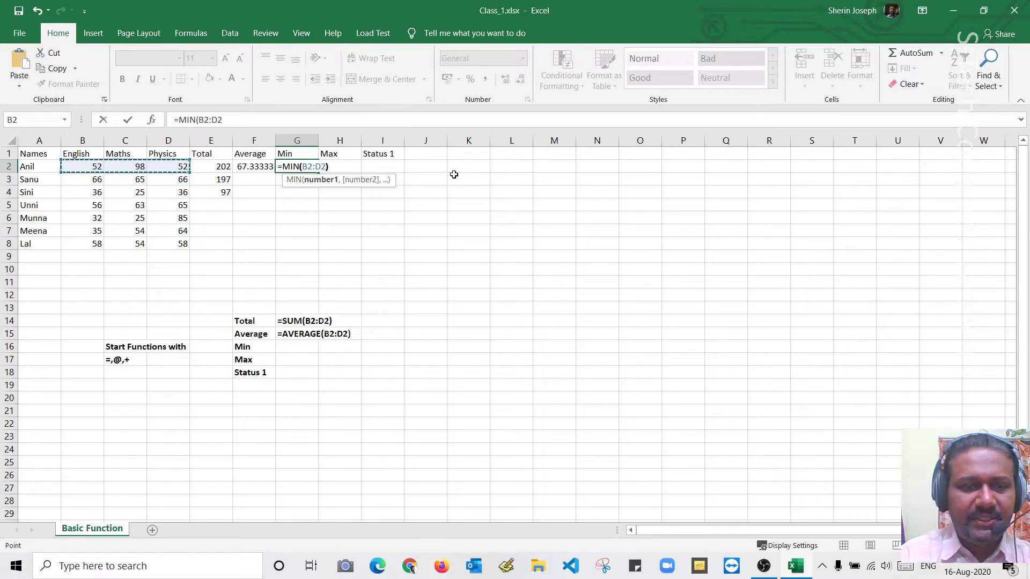
pyautogui.press('Return')
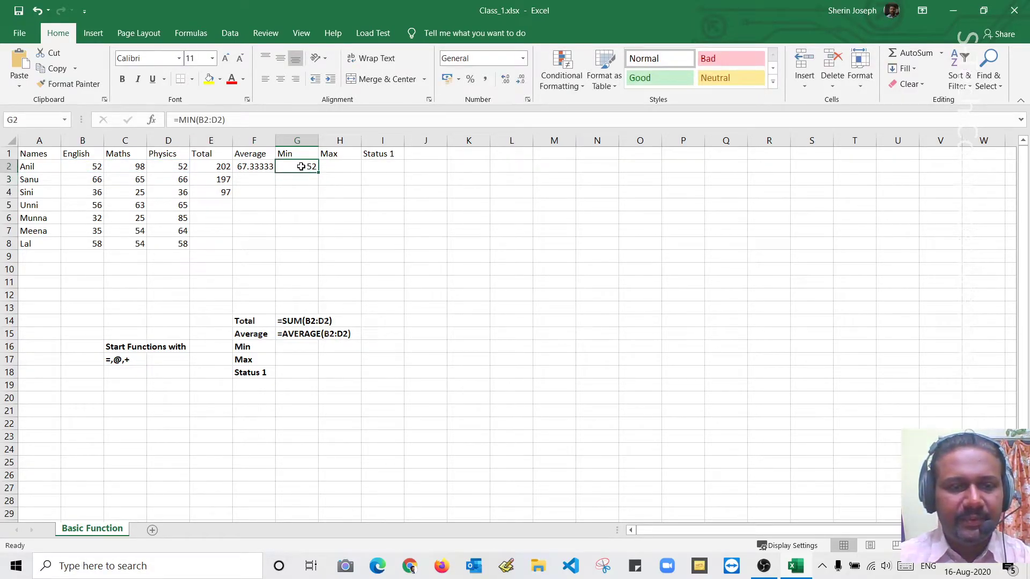
# Step: Copy the formula text =MIN(B2:D2) from G2 into G16 as literal text beside the Min label
pyautogui.doubleClick(297, 165)
pyautogui.press('Escape')
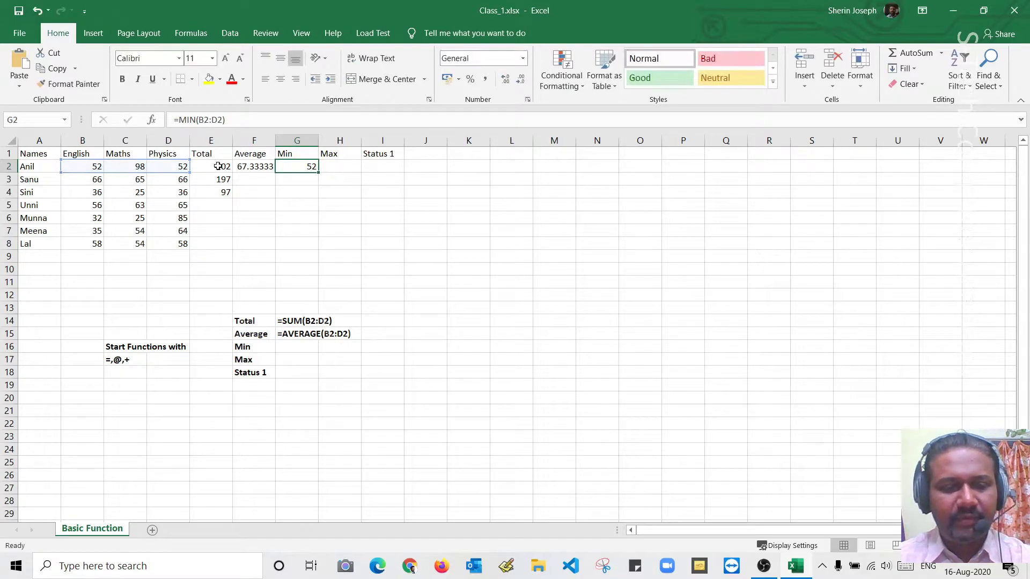
pyautogui.click(299, 347)
pyautogui.write("'")
pyautogui.write('=MIN(B2:D2)')
pyautogui.moveTo(354, 240); pyautogui.dragTo(351, 231)
# Step: Enter the formula =MAX(B2:D2) in H2 under Max
pyautogui.click(339, 168)
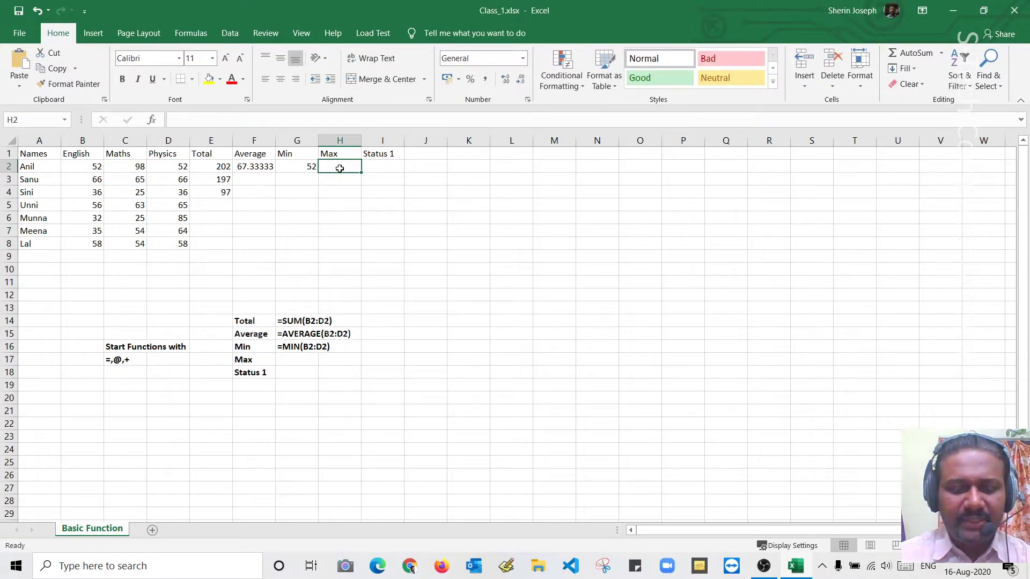
pyautogui.write('=ma')
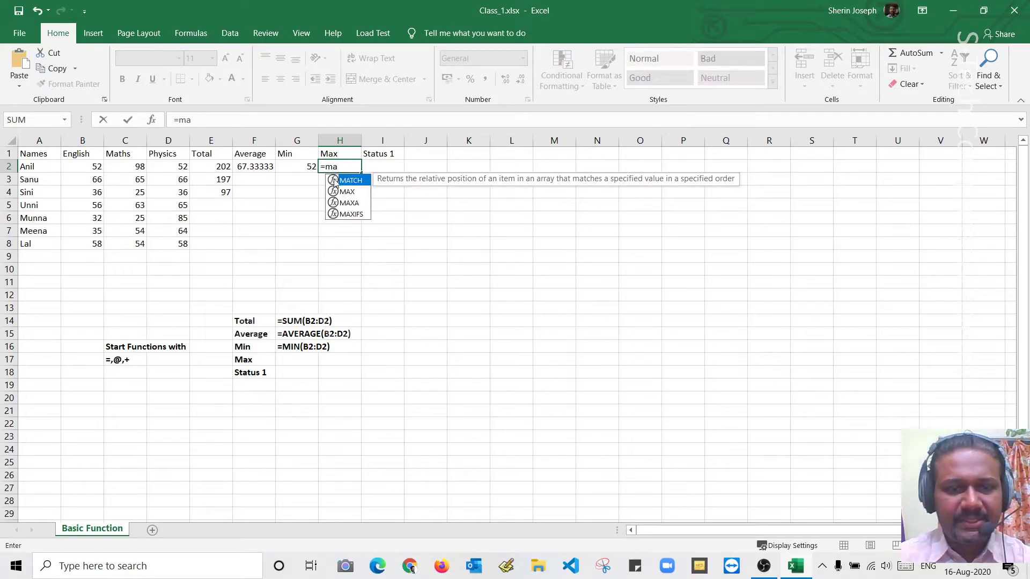
pyautogui.click(346, 192)
pyautogui.doubleClick(346, 191)
pyautogui.moveTo(93, 167); pyautogui.dragTo(176, 167)
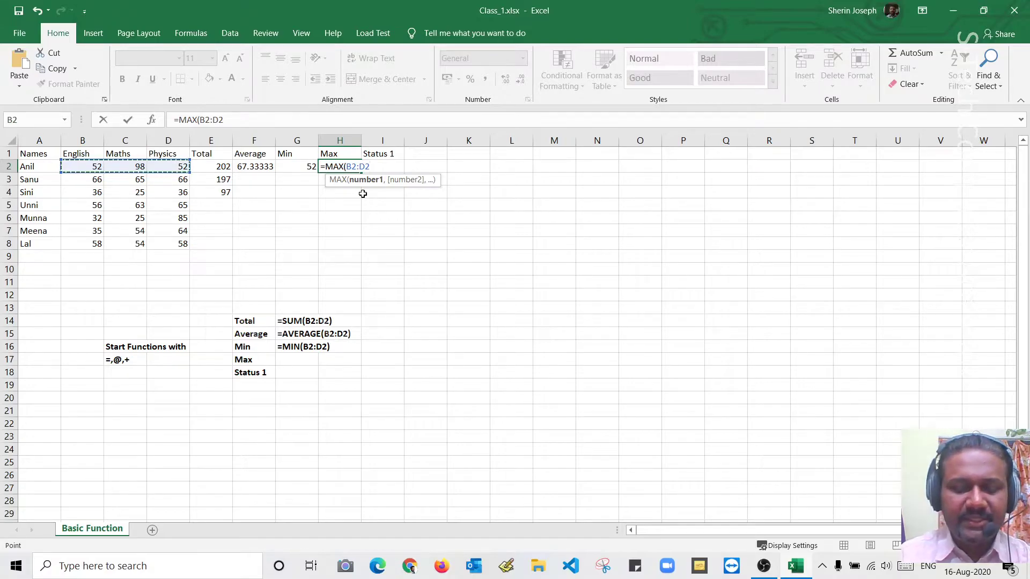
pyautogui.press('Return')
# Step: Copy the formula text =MAX(B2:D2) from H2 into G17 as literal text beside the Max label, and select I2 under Status 1
pyautogui.doubleClick(347, 168)
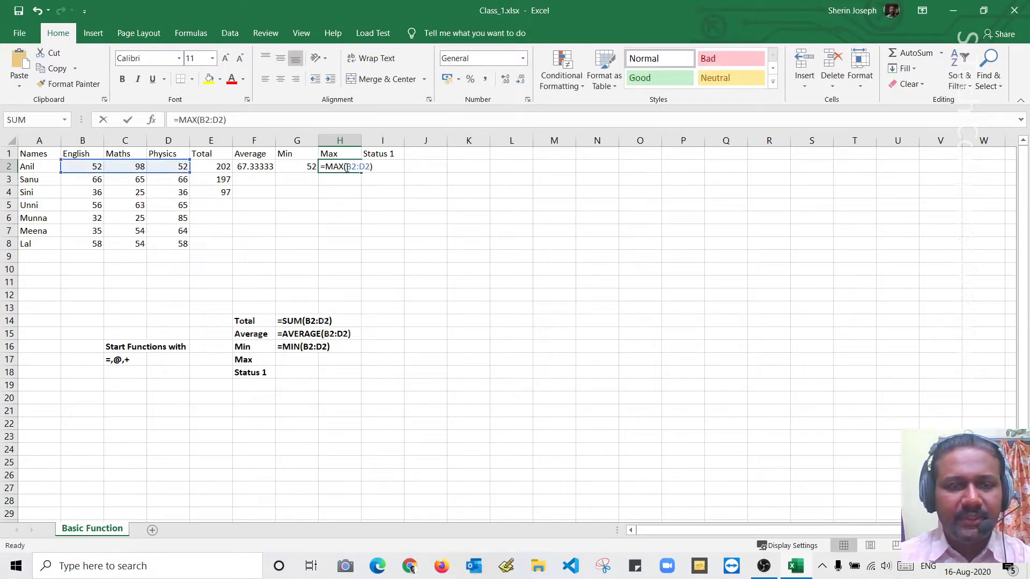
pyautogui.moveTo(372, 166); pyautogui.dragTo(296, 167)
pyautogui.hotkey('ctrl', 'c')
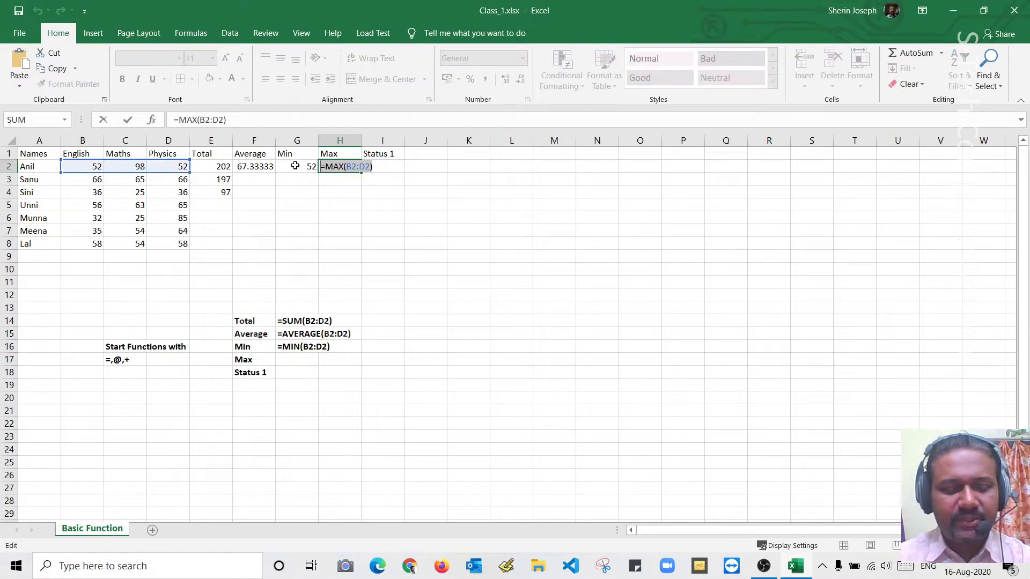
pyautogui.press('Escape')
pyautogui.doubleClick(296, 360)
pyautogui.hotkey('ctrl', 'v')
pyautogui.press('Return')
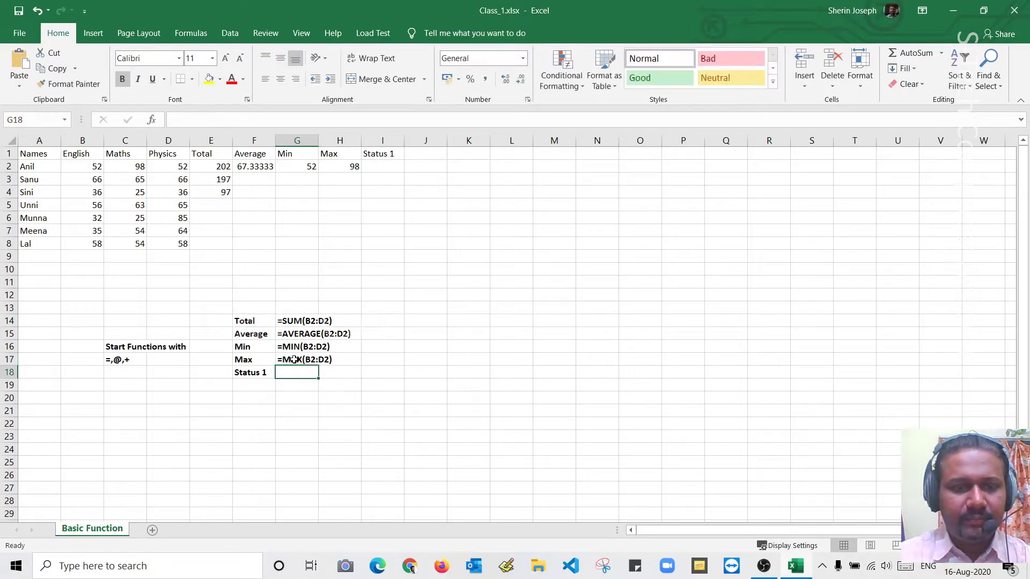
pyautogui.click(378, 168)
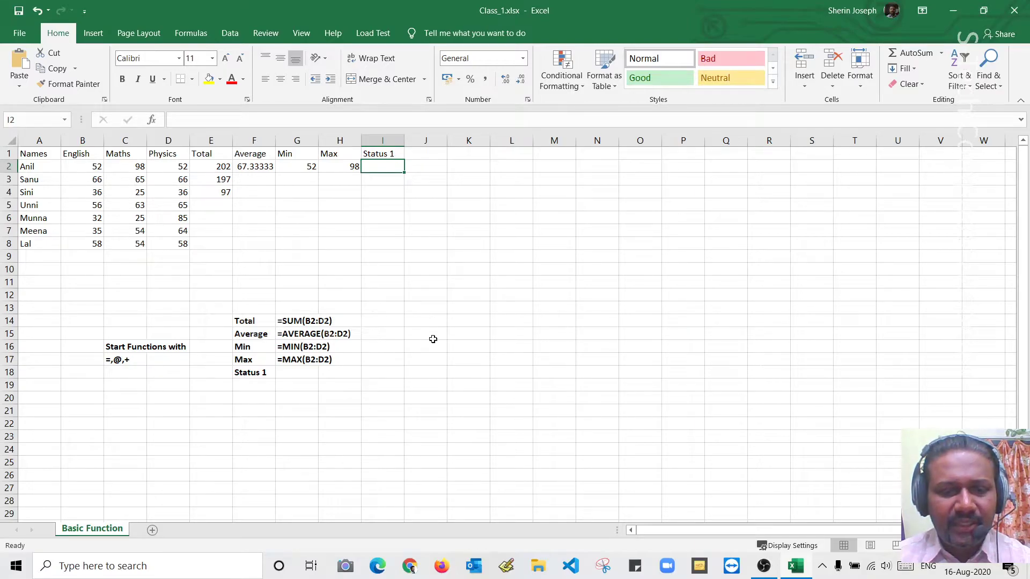
# Step: Enter the heading Relational/Comparison Operators in K14 and make it bold and underlined
pyautogui.click(461, 322)
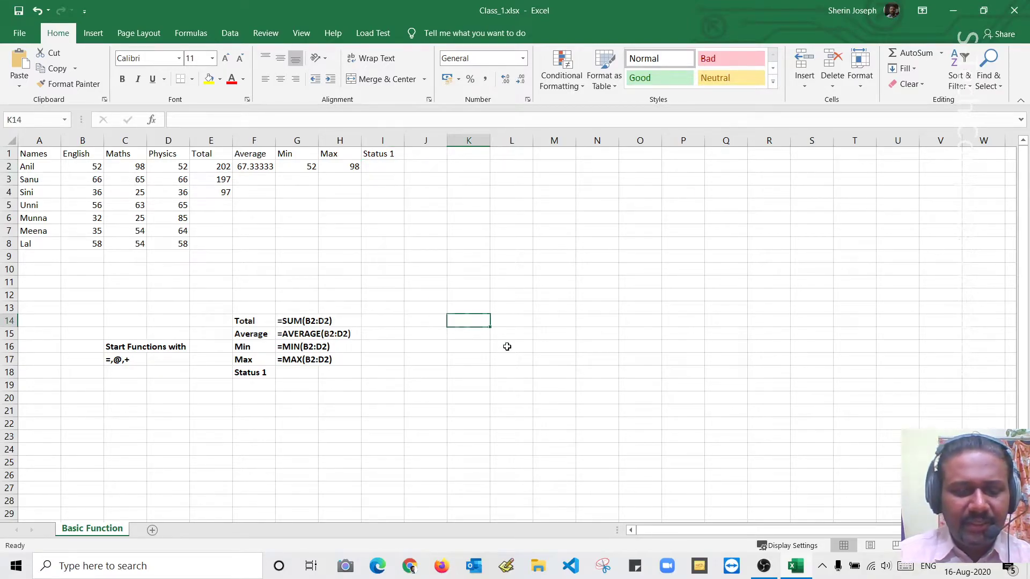
pyautogui.write('Rela')
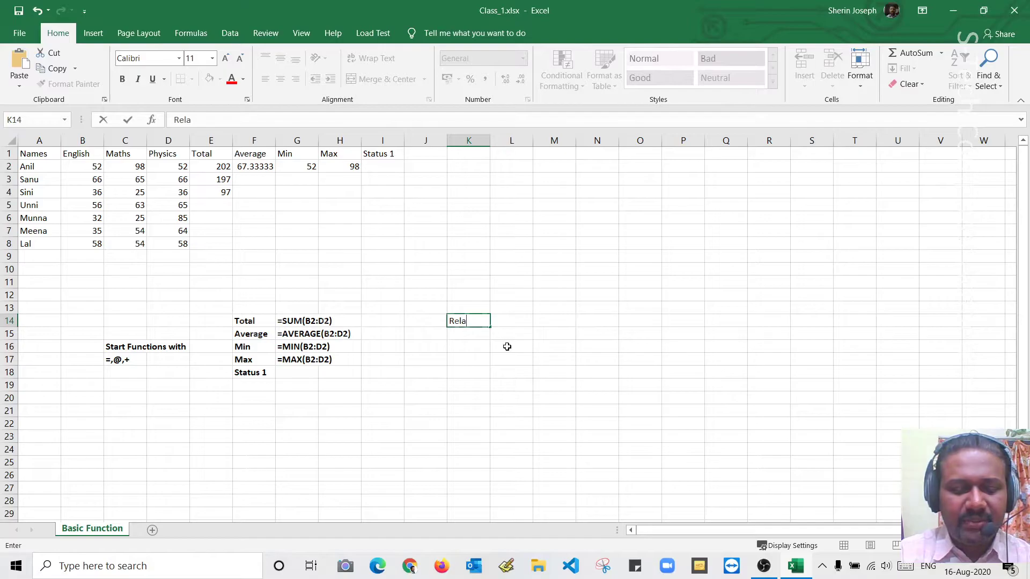
pyautogui.write('tional/')
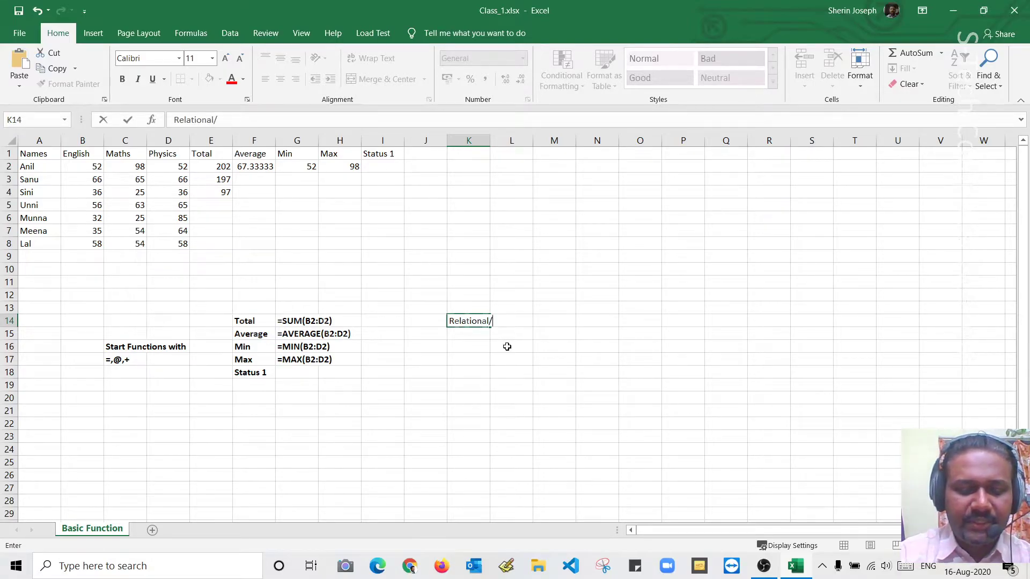
pyautogui.write('Comparison O')
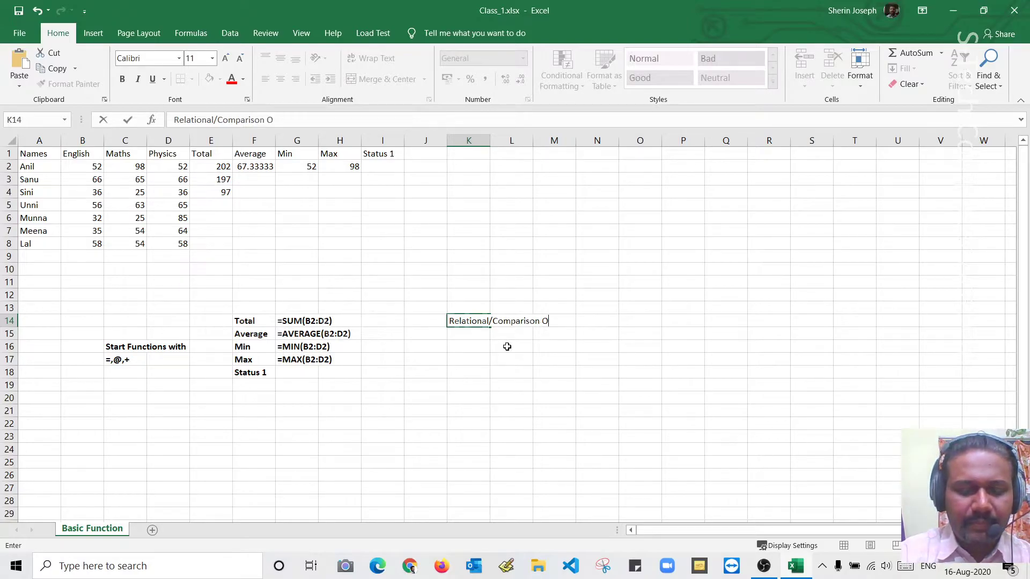
pyautogui.write('perators')
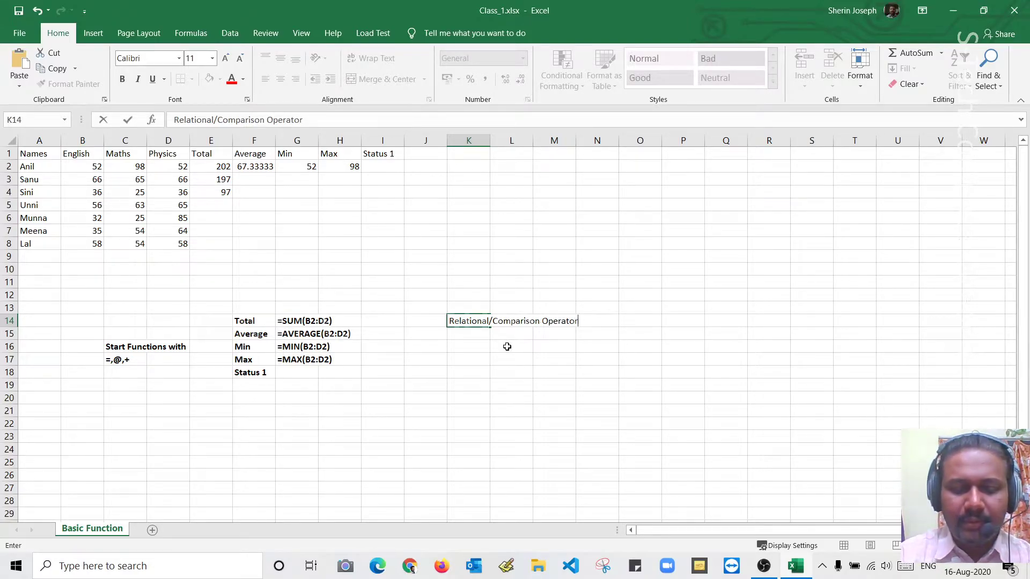
pyautogui.press('Return')
pyautogui.press('Up')
pyautogui.hotkey('ctrl', 'b')
pyautogui.hotkey('ctrl', 'u')
# Step: Enter the operator list <,>,<=,>=,=,<> in K15 below the heading and make it bold
pyautogui.press('Down')
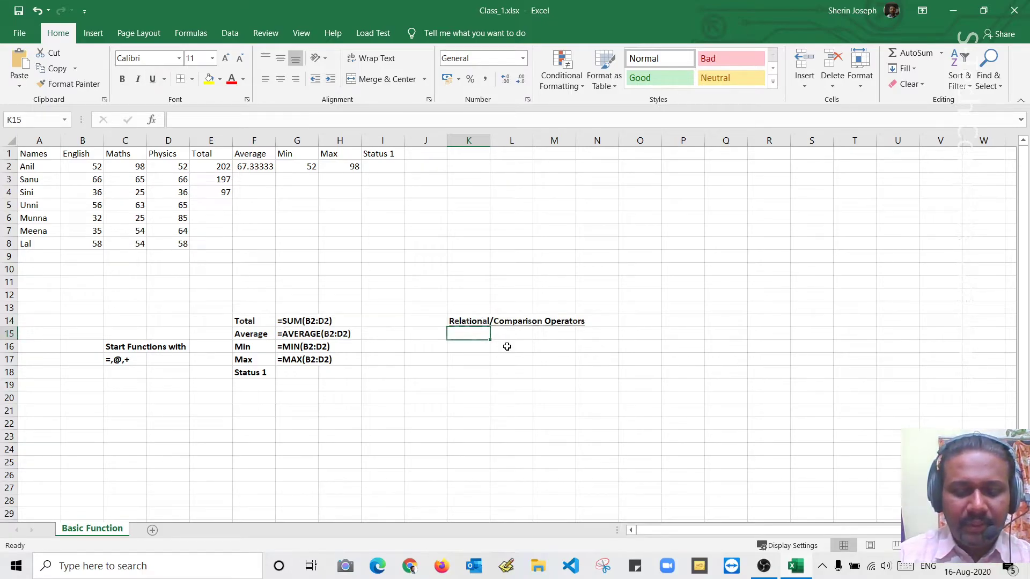
pyautogui.write('<')
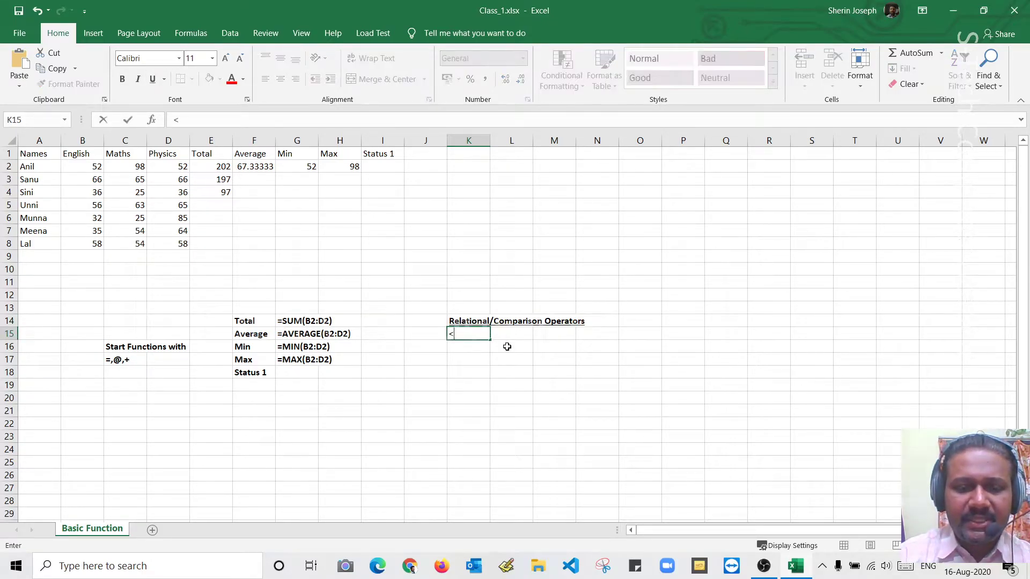
pyautogui.write(',>')
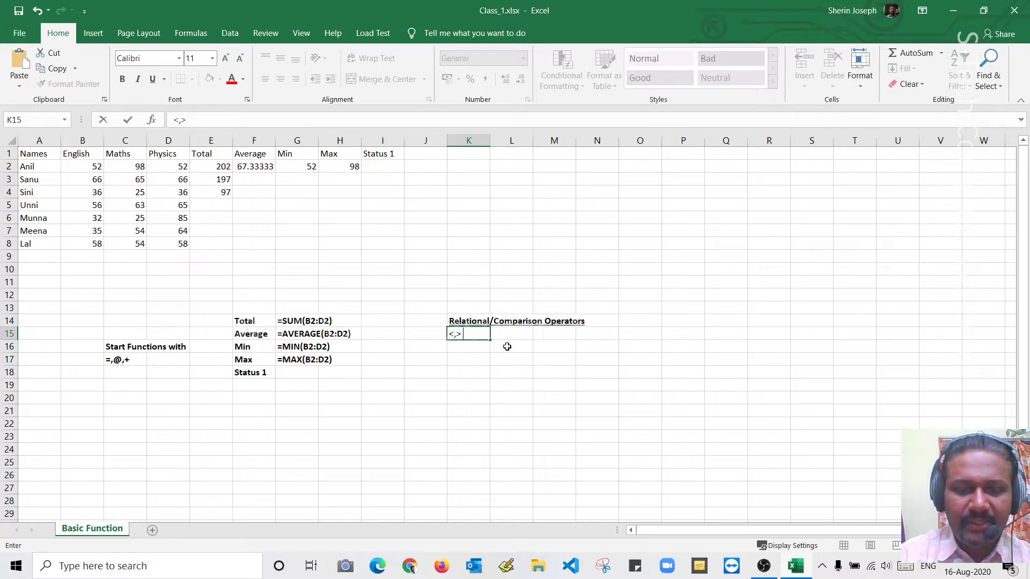
pyautogui.write(',<=')
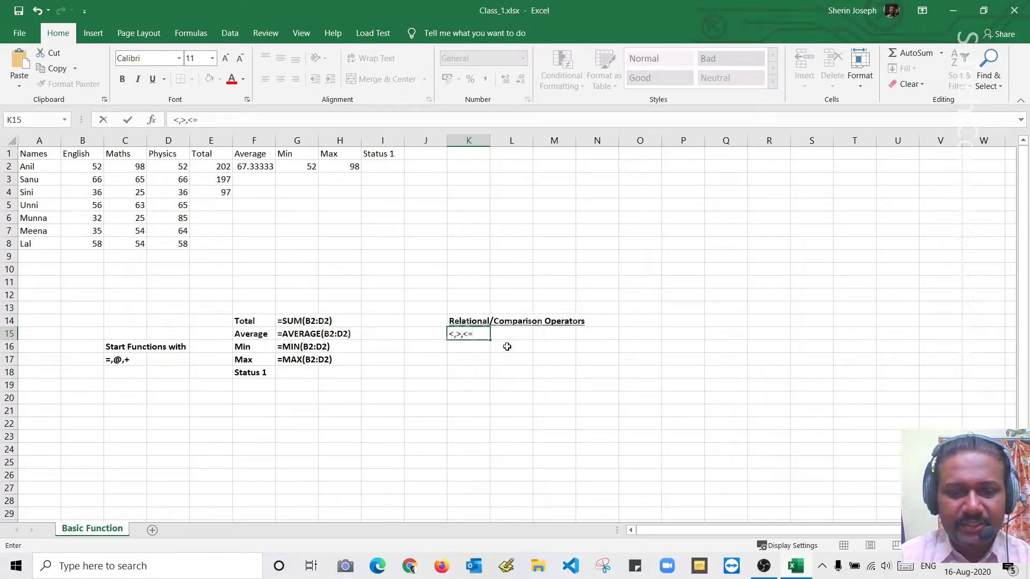
pyautogui.write(',>=,=')
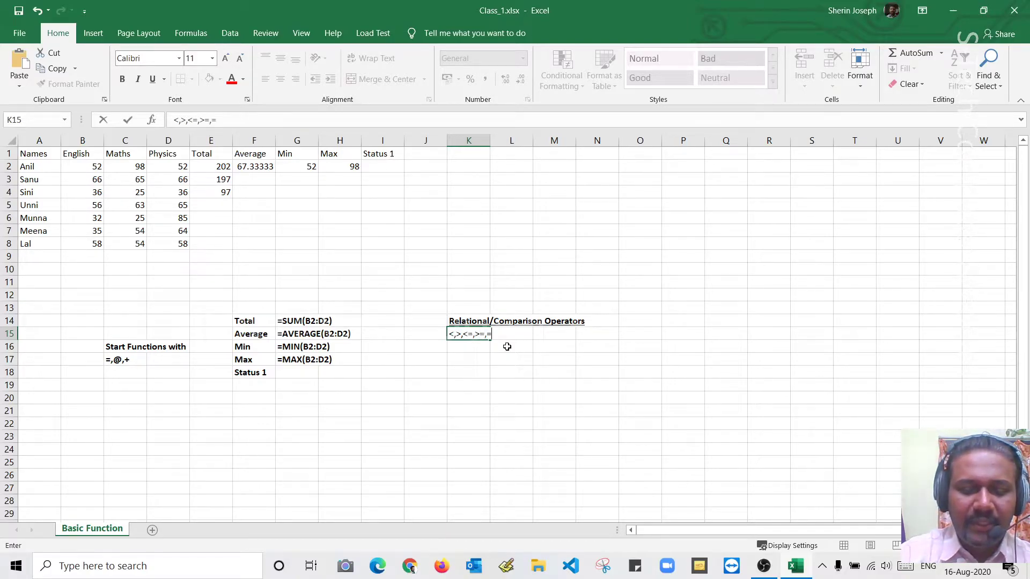
pyautogui.write(',<>')
pyautogui.press('Return')
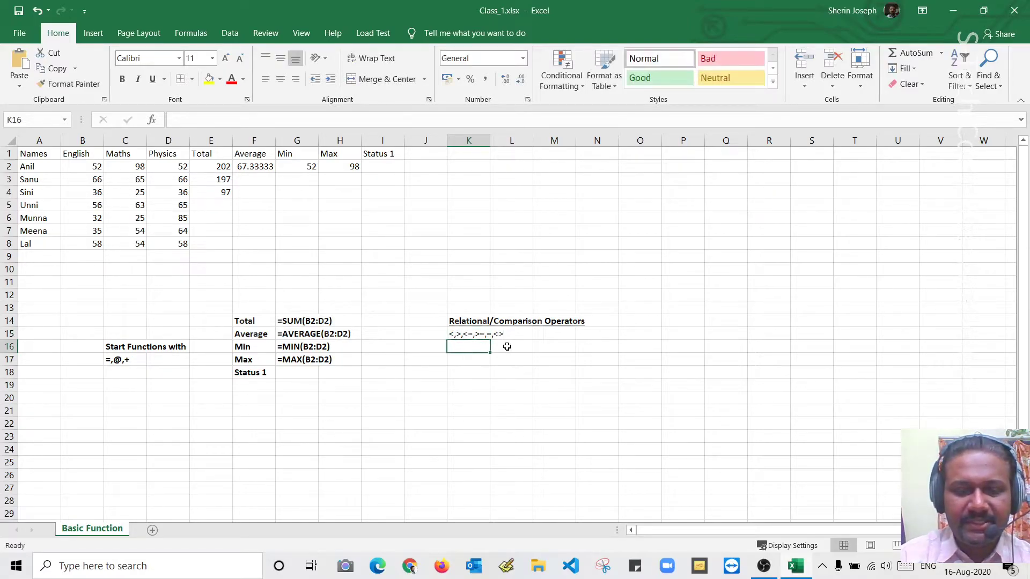
pyautogui.press('Up')
pyautogui.hotkey('ctrl', 'b')
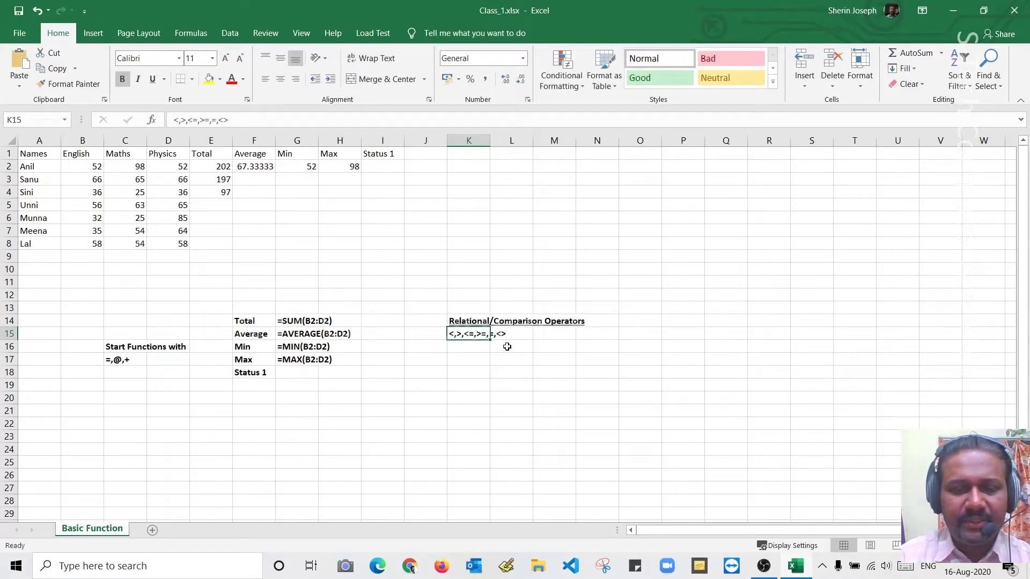
# Step: Enter the sample values 23 in K18 and 45 in L18 for the comparison example
pyautogui.press('Down')
pyautogui.press('Down')
pyautogui.press('Down')
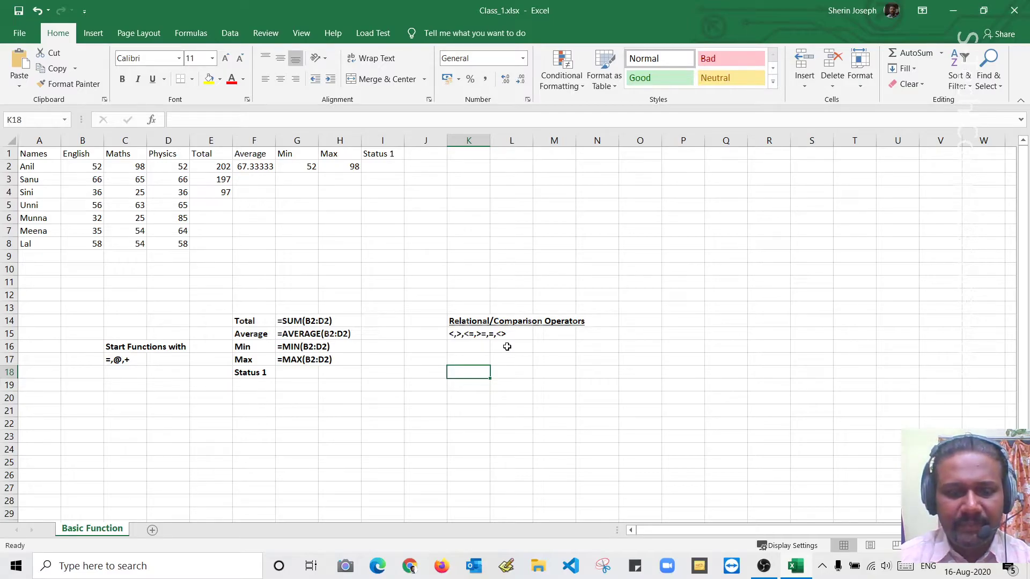
pyautogui.write('23')
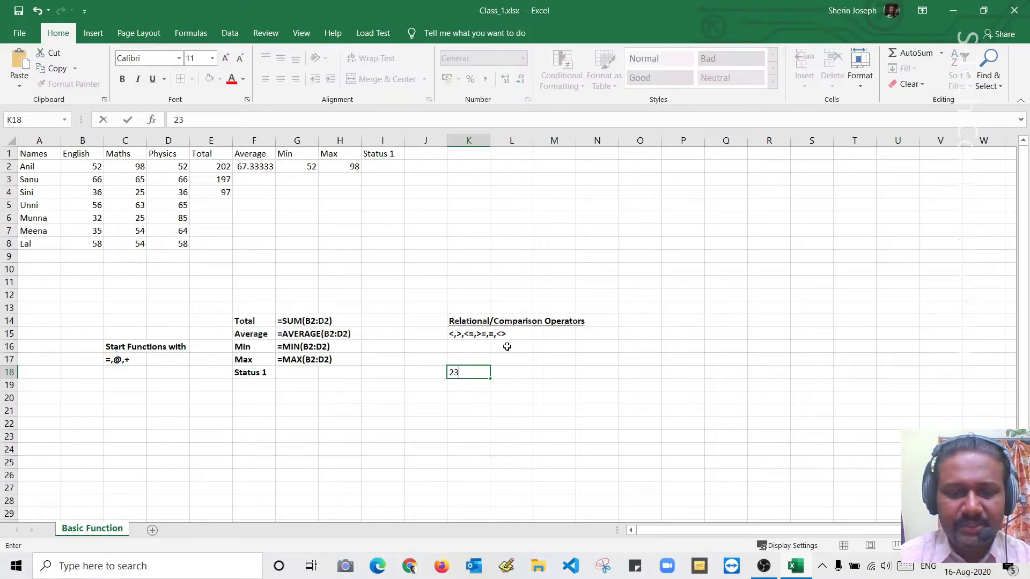
pyautogui.press('Tab')
pyautogui.write('23')
pyautogui.press('Tab')
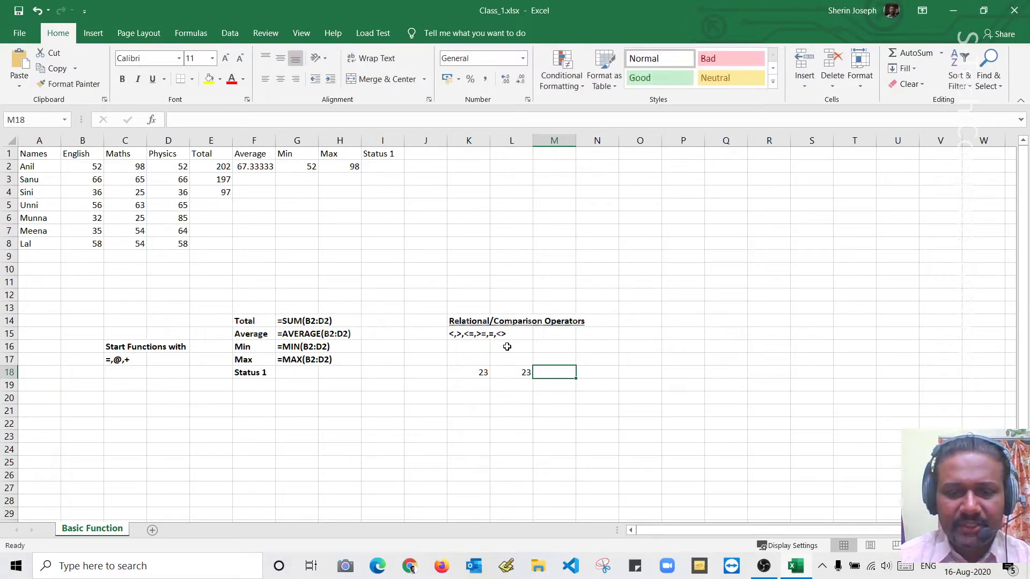
pyautogui.press('Left')
pyautogui.write('45')
pyautogui.press('Tab')
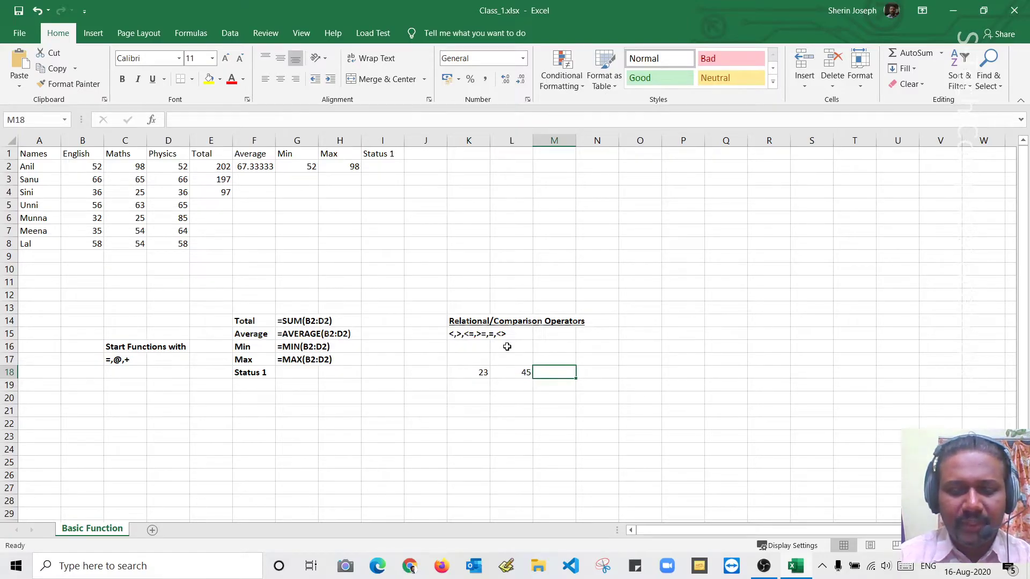
# Step: Enter the comparison formula =K18>L18 in M18 beside the two sample values
pyautogui.write('=')
pyautogui.press('Left')
pyautogui.press('Left')
pyautogui.write('>')
pyautogui.press('Left')
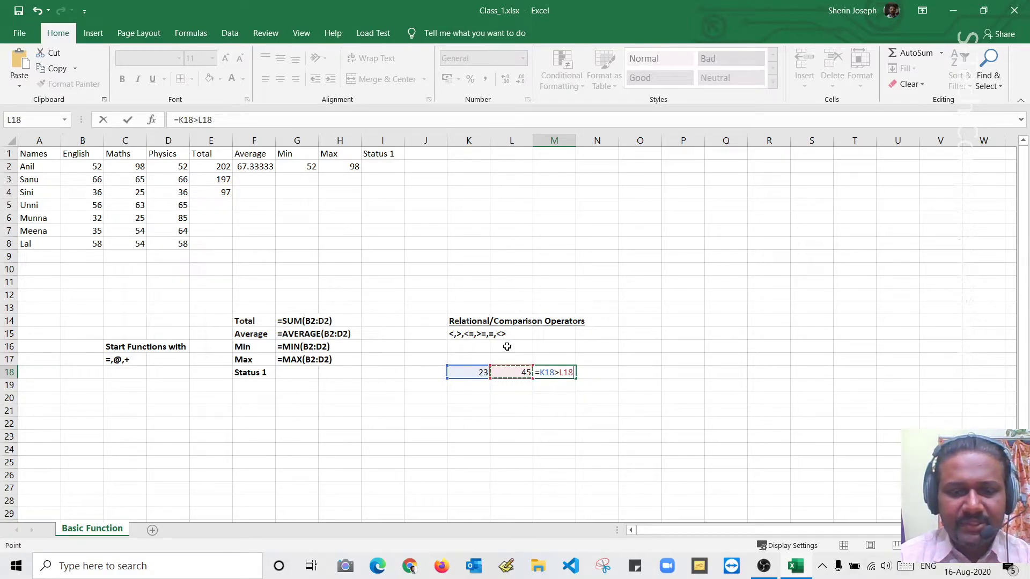
pyautogui.press('Return')
# Step: Make cells M18:N18 bold and reselect the comparison result in M18
pyautogui.press('Up')
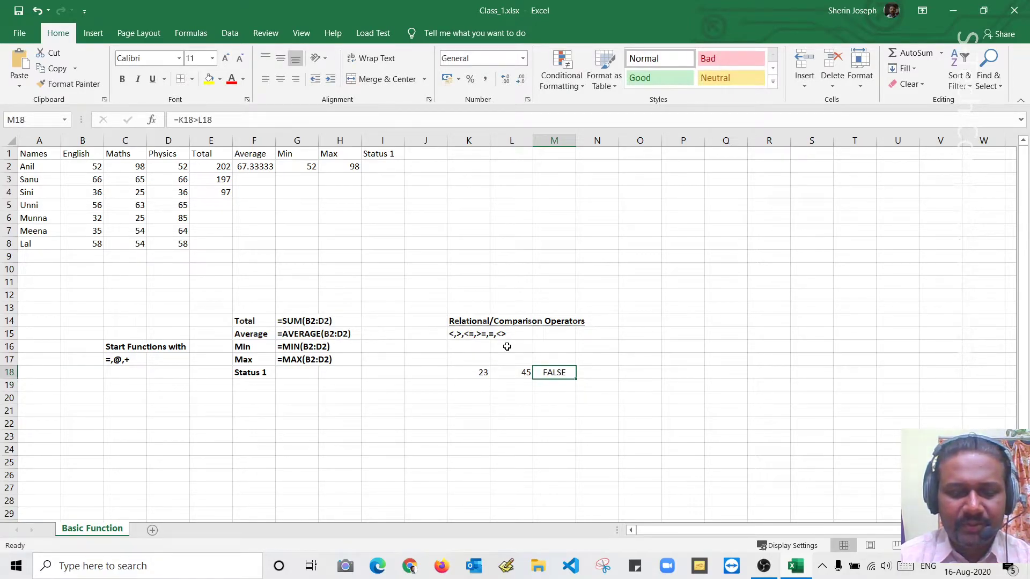
pyautogui.hotkey('shift', 'Right')
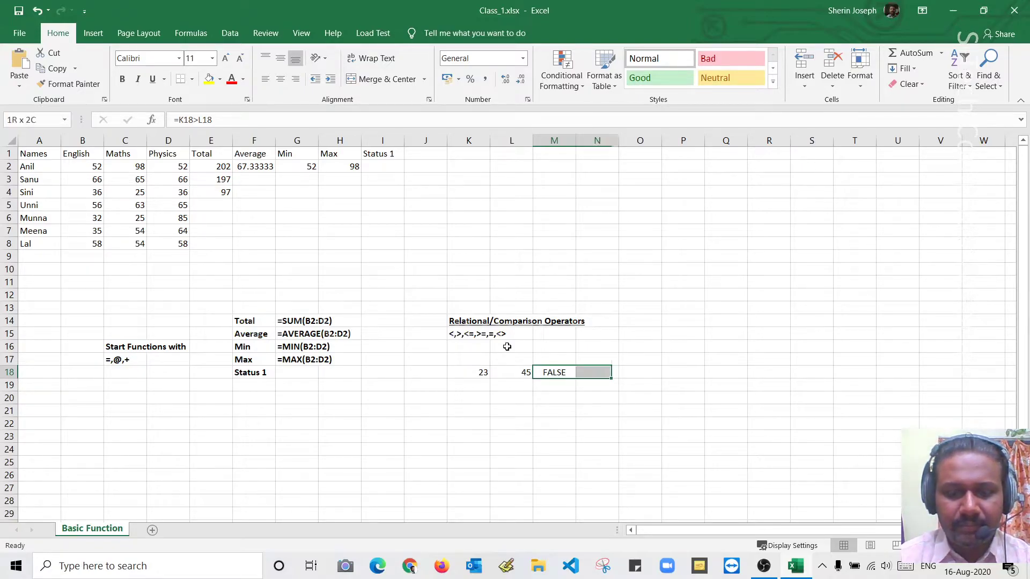
pyautogui.hotkey('ctrl', 'b')
pyautogui.hotkey('shift', 'Left')
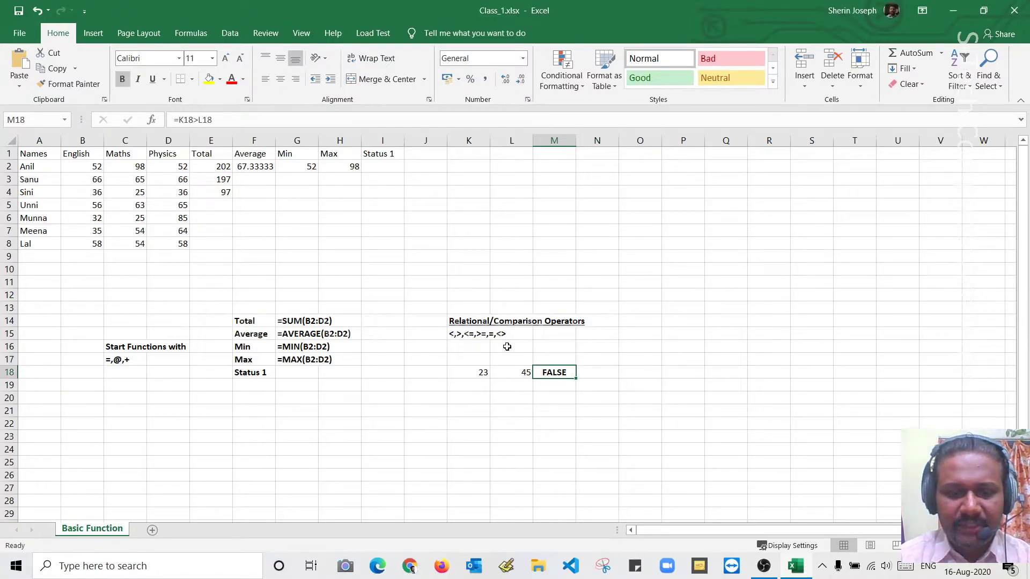
# Step: Record the comparison formula =K18>L18 from M18 as plain text in N18
pyautogui.press('F2')
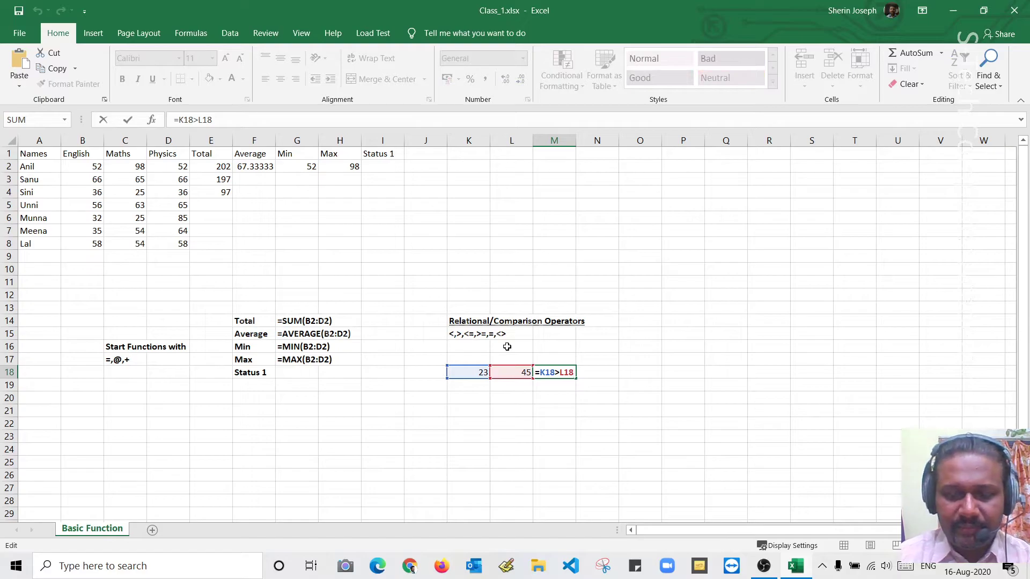
pyautogui.hotkey('shift', 'Home')
pyautogui.hotkey('ctrl', 'c')
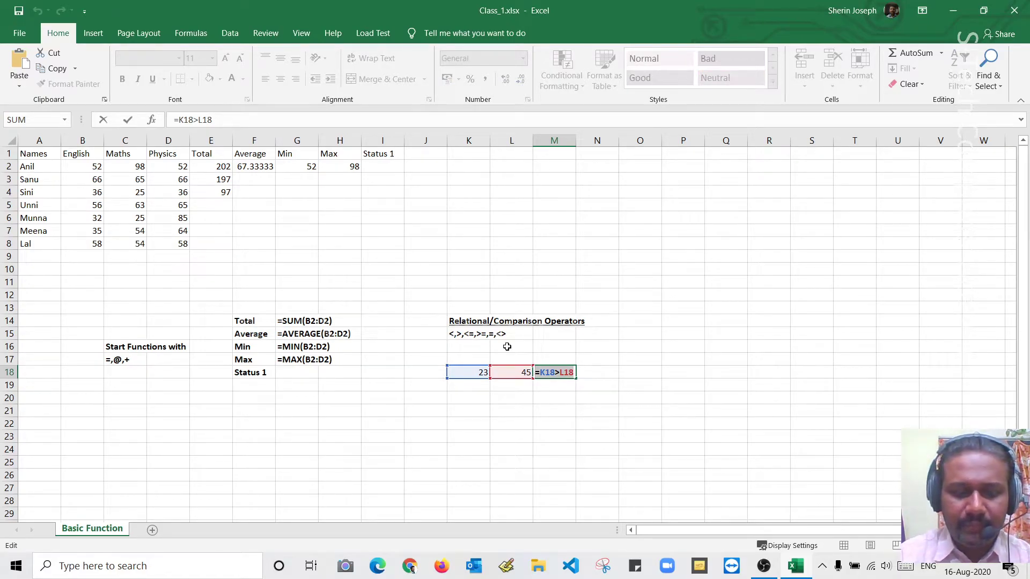
pyautogui.press('Tab')
pyautogui.write("'")
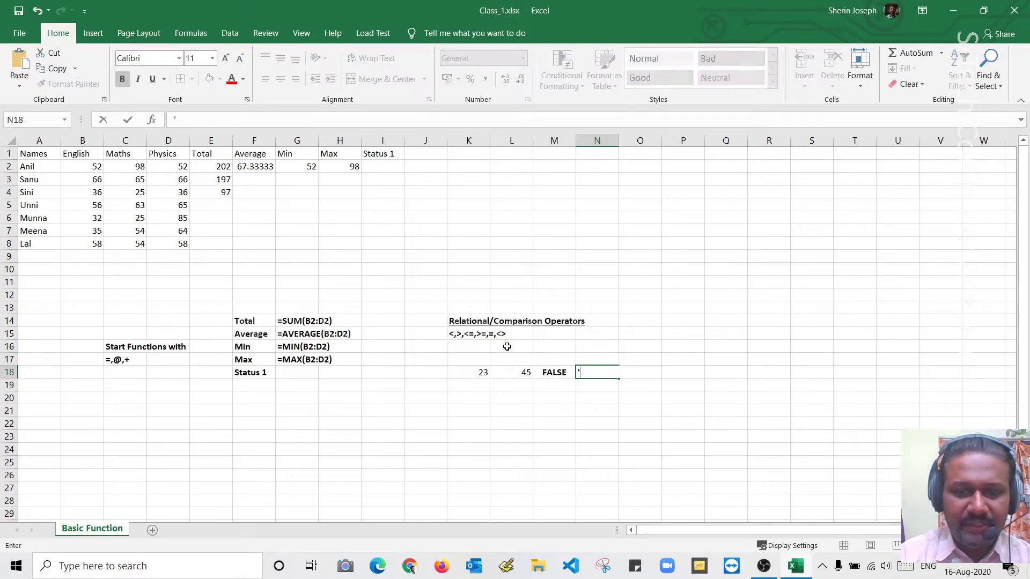
pyautogui.hotkey('ctrl', 'v')
pyautogui.press('Return')
# Step: Change the first sample value in K18 to 55
pyautogui.click(473, 376)
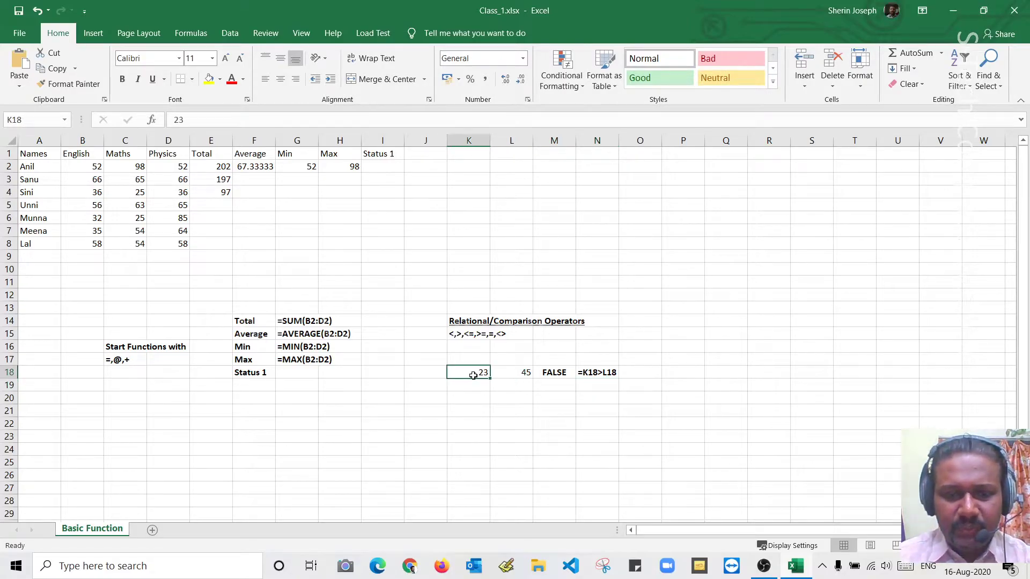
pyautogui.write('55')
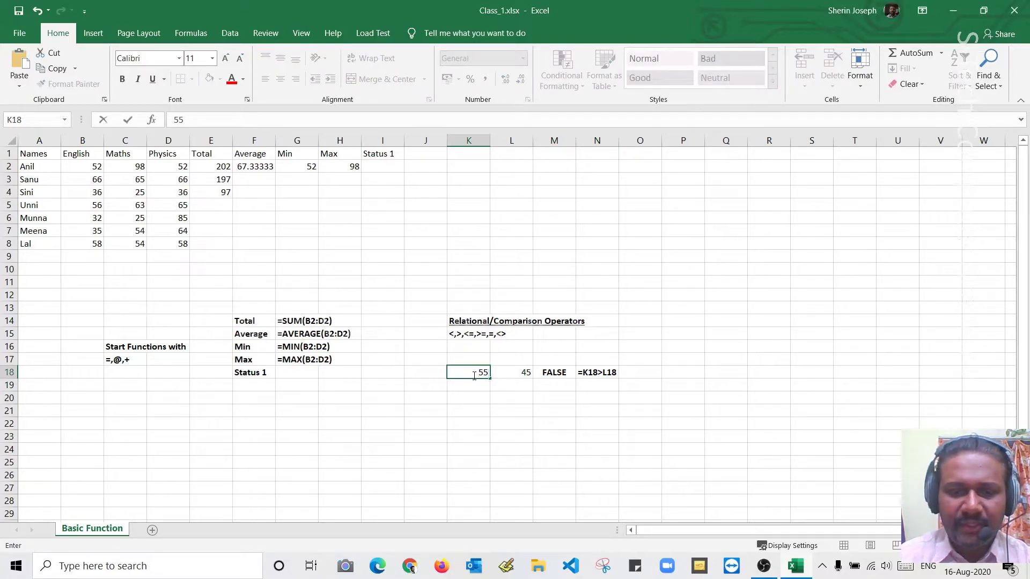
pyautogui.press('Return')
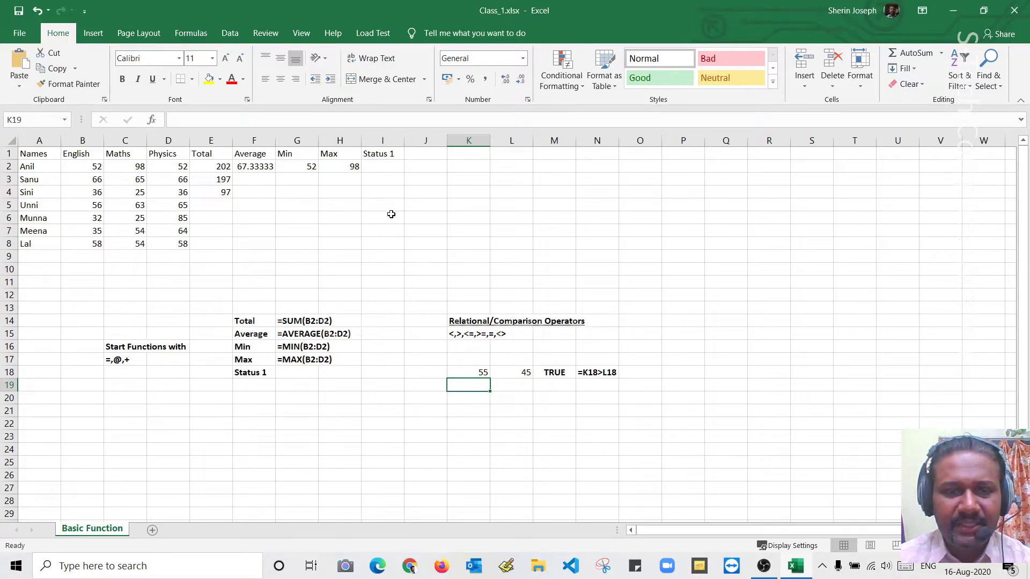
# Step: Enter the formula =IF(F2>=50,"Pass","Fail") in I2 under Status 1
pyautogui.click(386, 166)
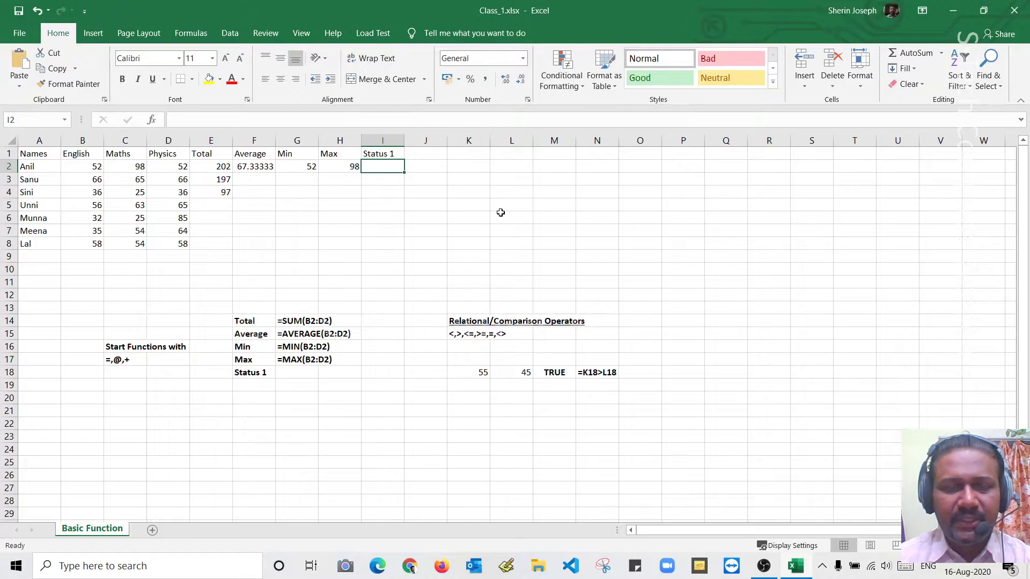
pyautogui.write('=')
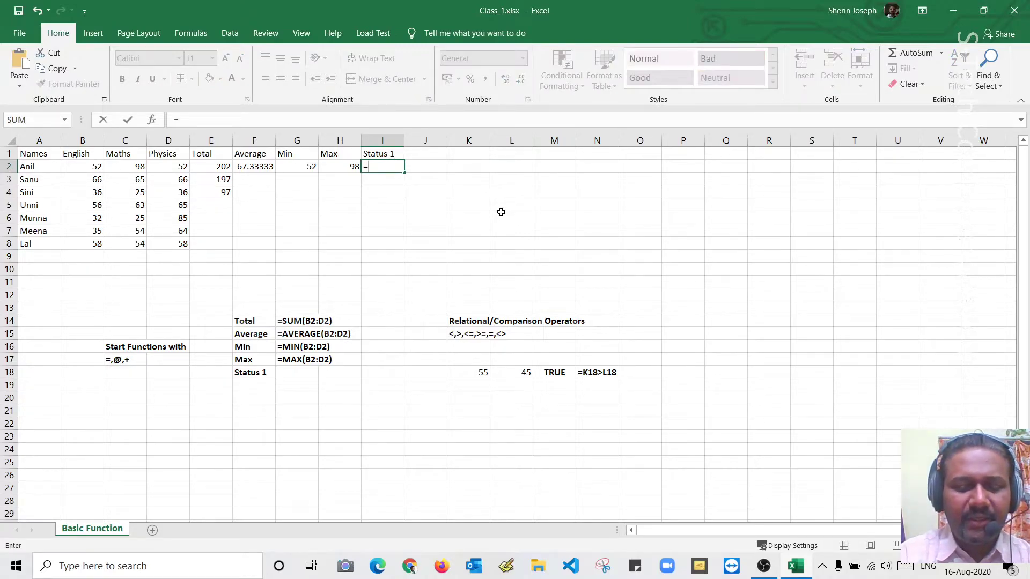
pyautogui.write('if')
pyautogui.press('Tab')
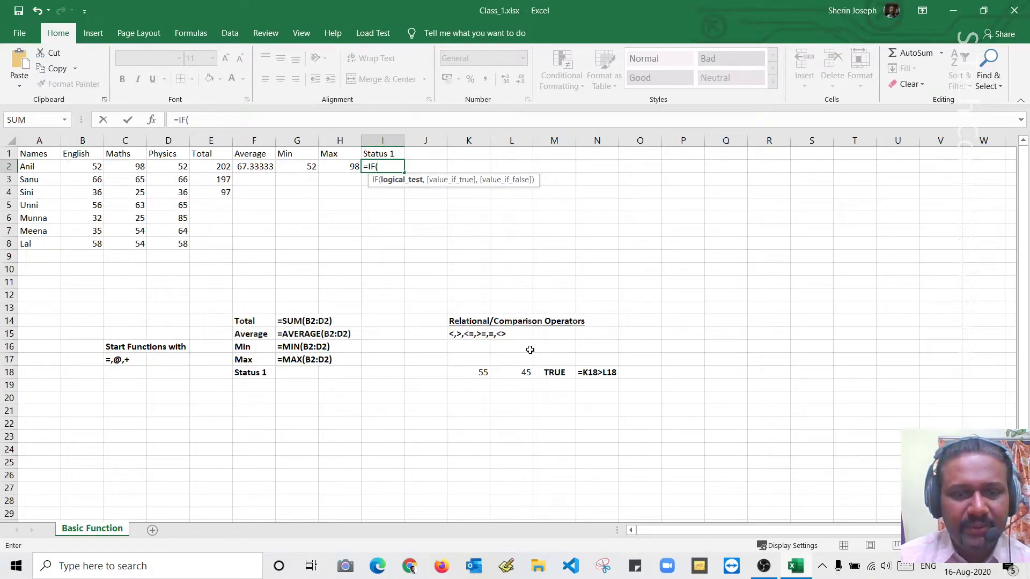
pyautogui.click(260, 166)
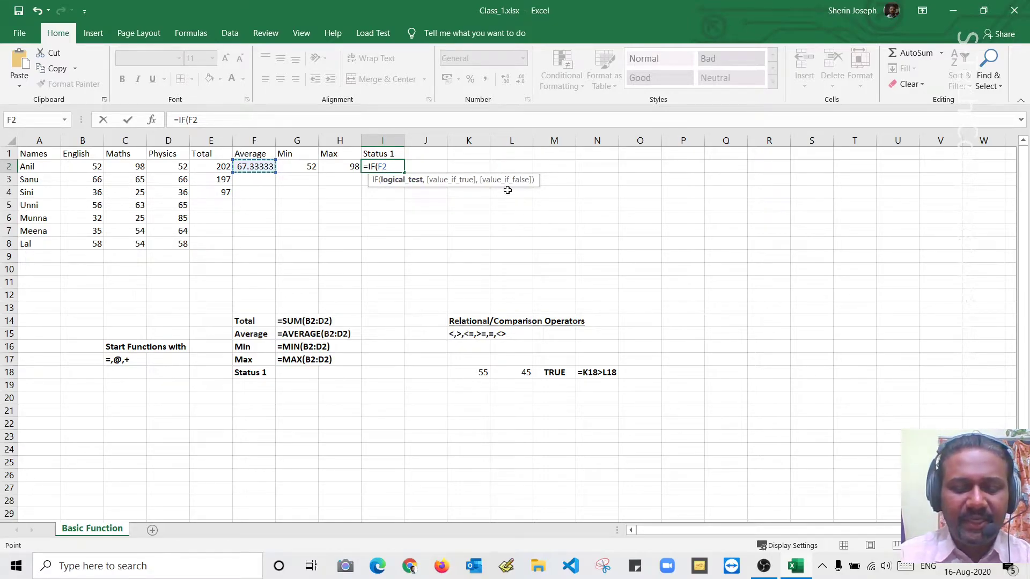
pyautogui.write('>=50,')
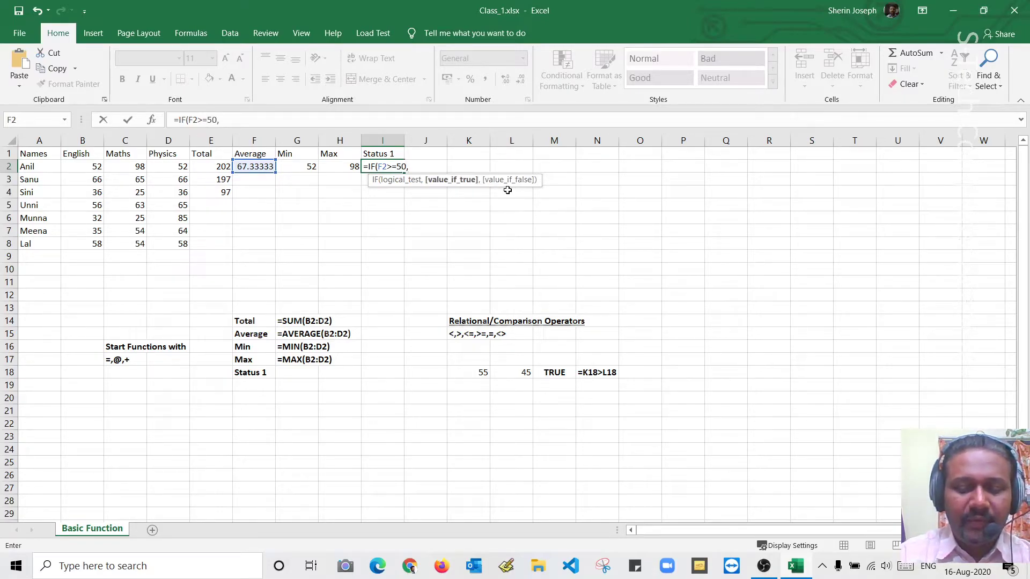
pyautogui.write('"P')
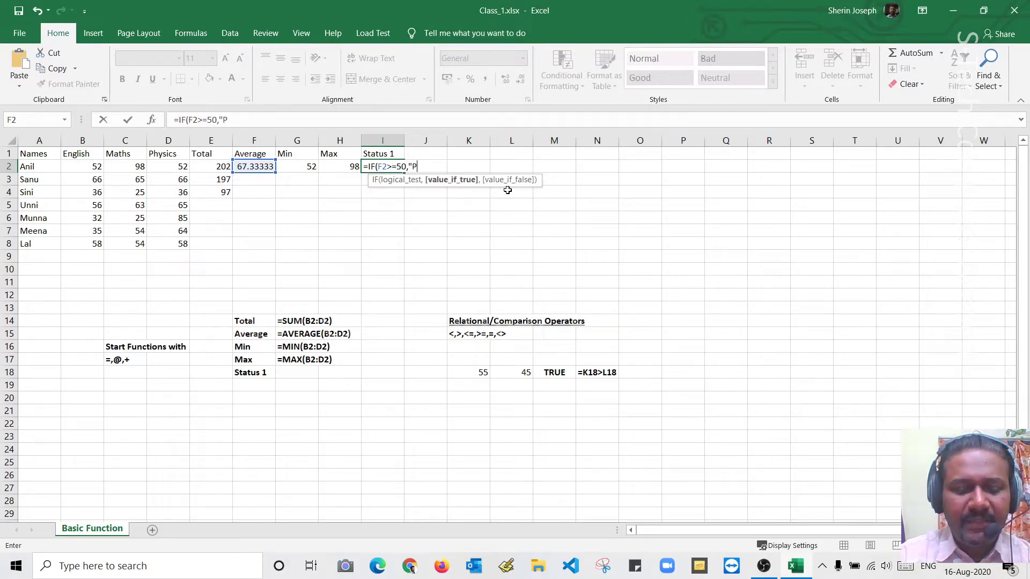
pyautogui.write('ass","Fail')
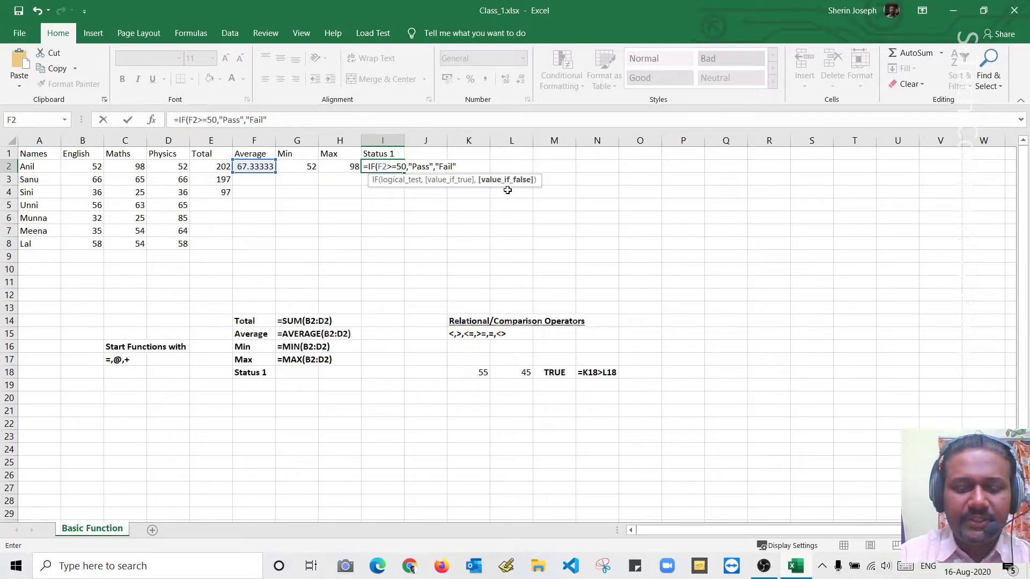
pyautogui.write('")')
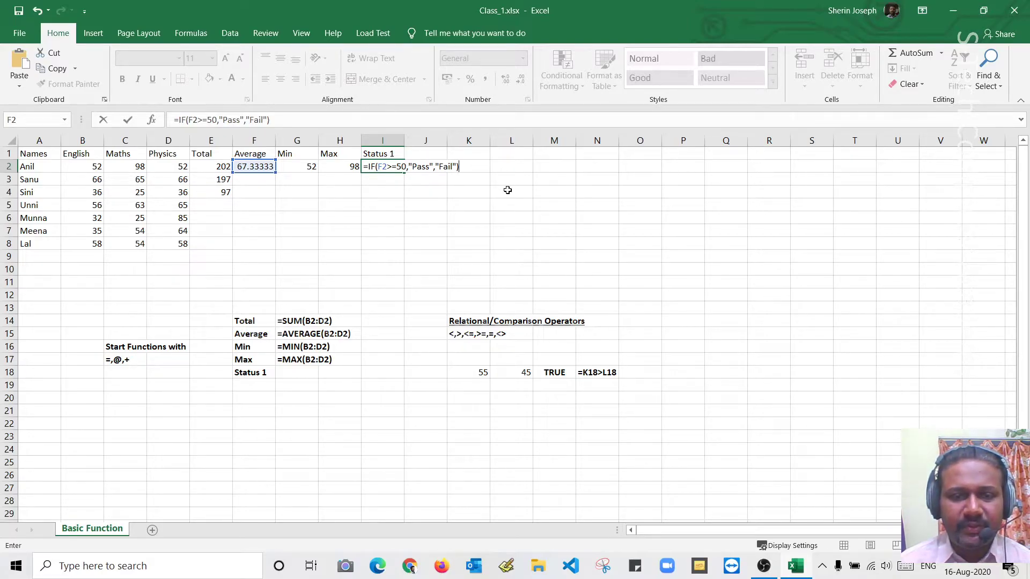
pyautogui.press('Return')
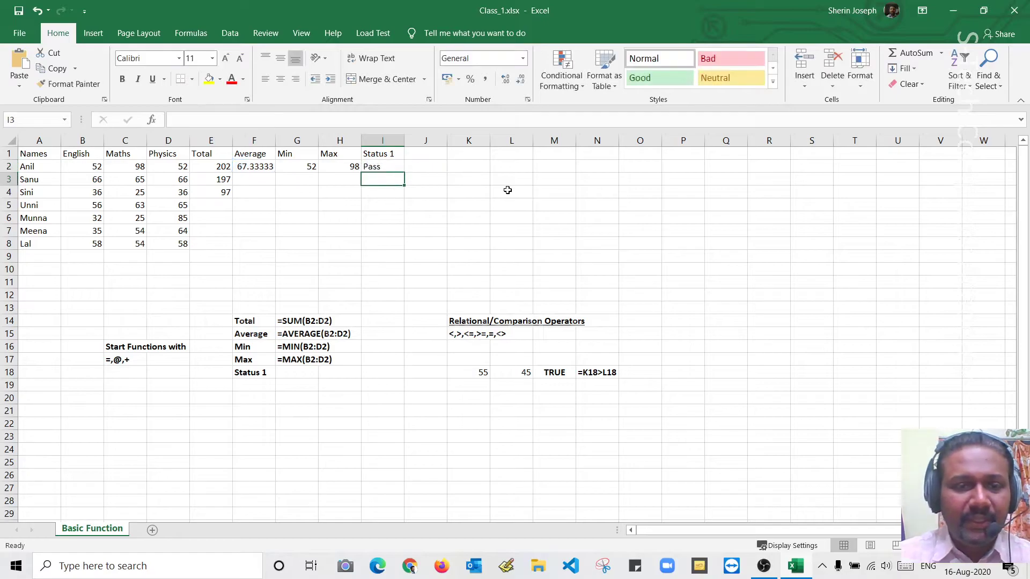
# Step: Copy the IF formula text from I2 and record it as plain text in G18 beside the Status 1 label
pyautogui.click(384, 167)
pyautogui.doubleClick(384, 166)
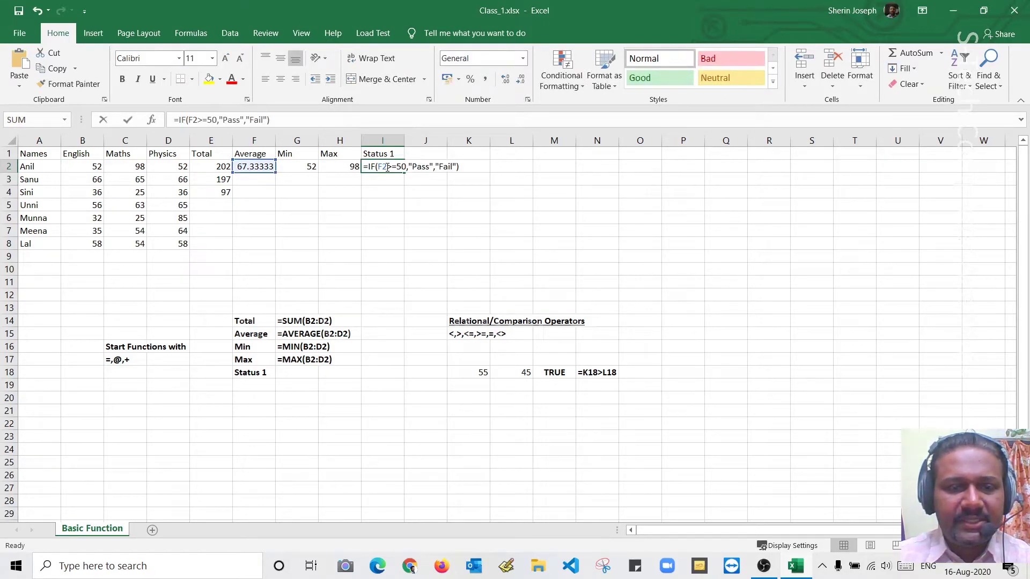
pyautogui.moveTo(464, 166); pyautogui.dragTo(346, 163)
pyautogui.hotkey('ctrl', 'c')
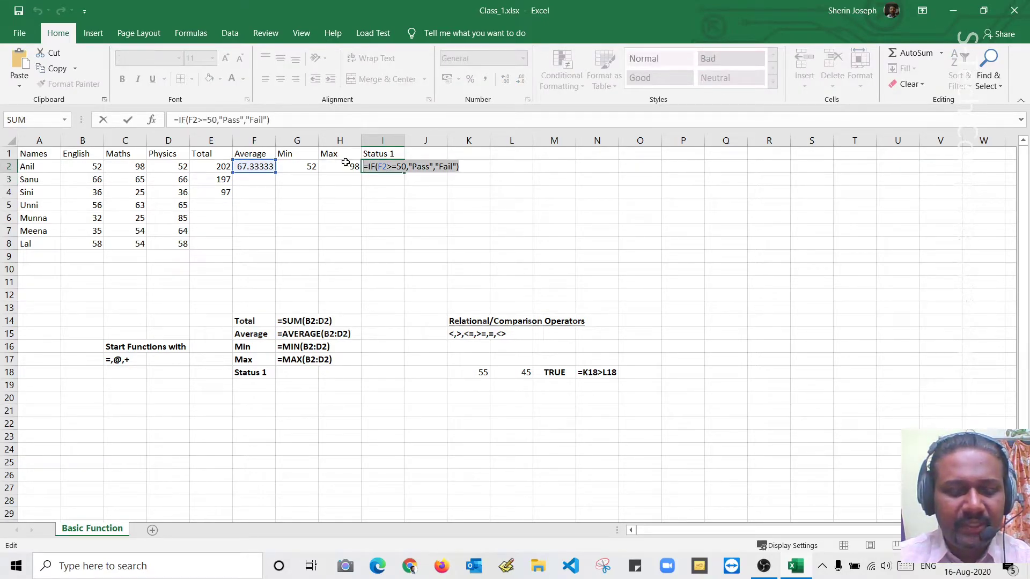
pyautogui.press('Escape')
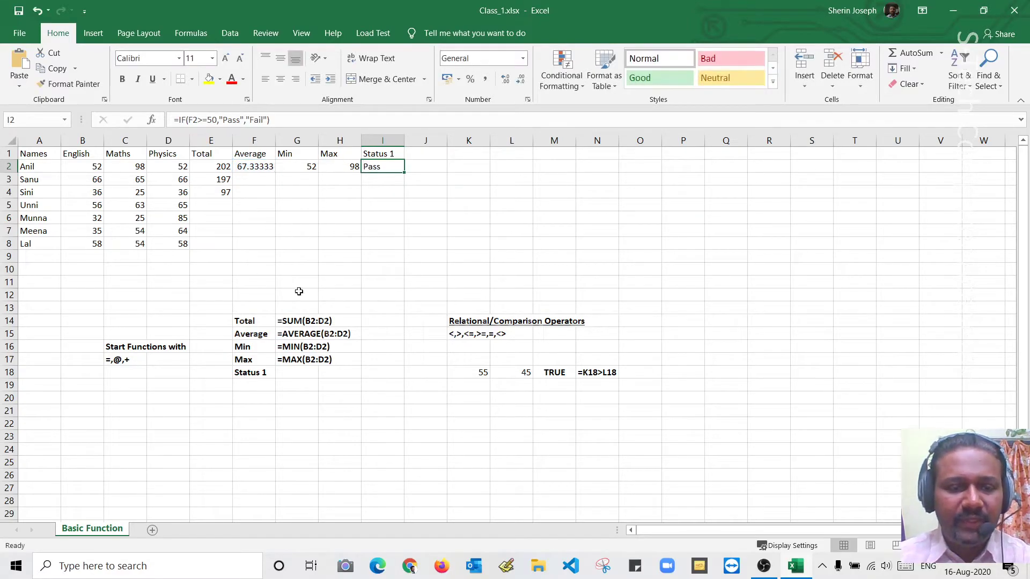
pyautogui.click(296, 377)
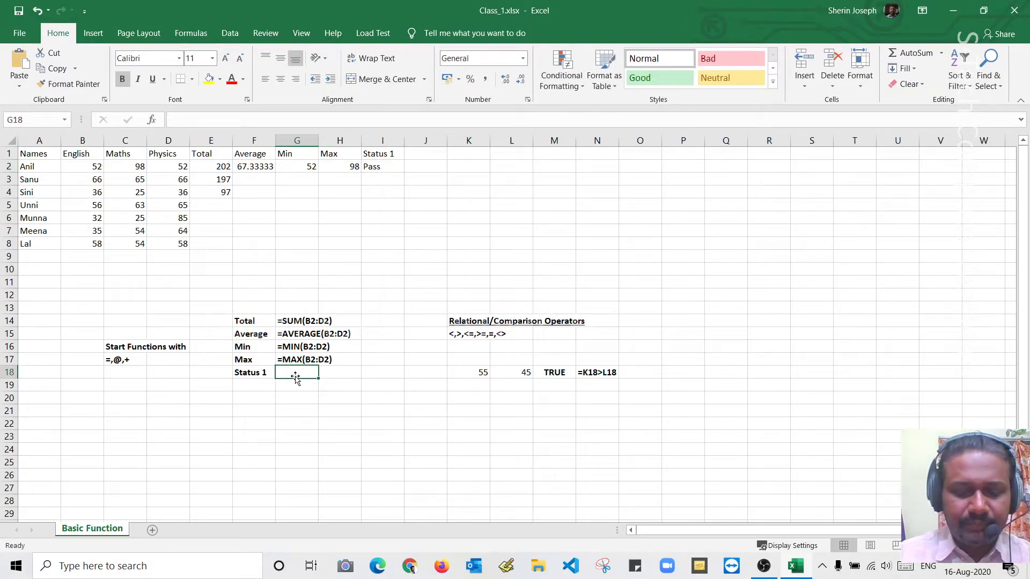
pyautogui.write("'")
pyautogui.hotkey('ctrl', 'v')
pyautogui.press('Return')
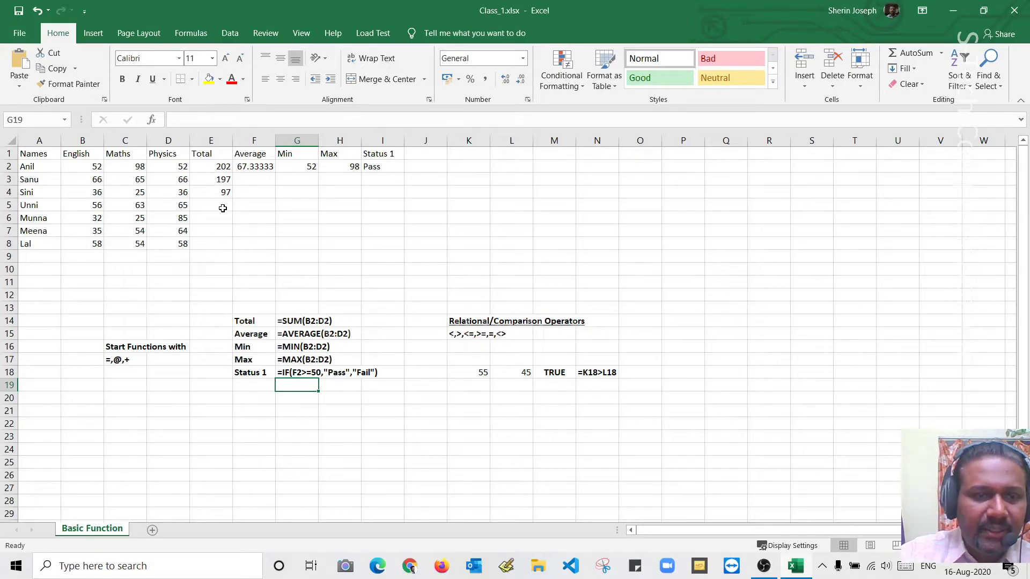
# Step: Copy the Total to Status 1 formulas in E2:I2 into E3:I8 for the remaining students and end copy mode
pyautogui.moveTo(213, 166); pyautogui.dragTo(372, 168)
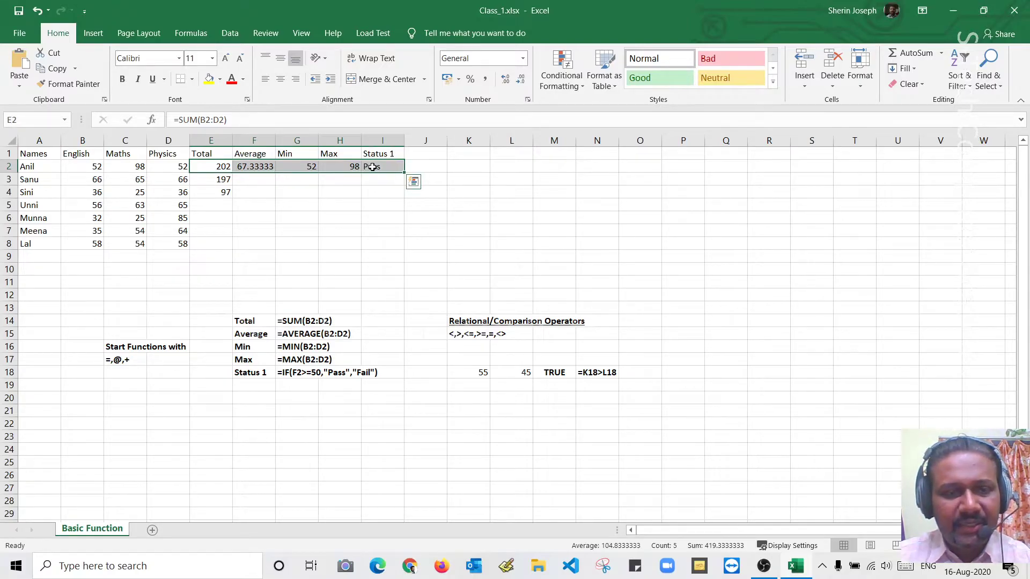
pyautogui.hotkey('ctrl', 'c')
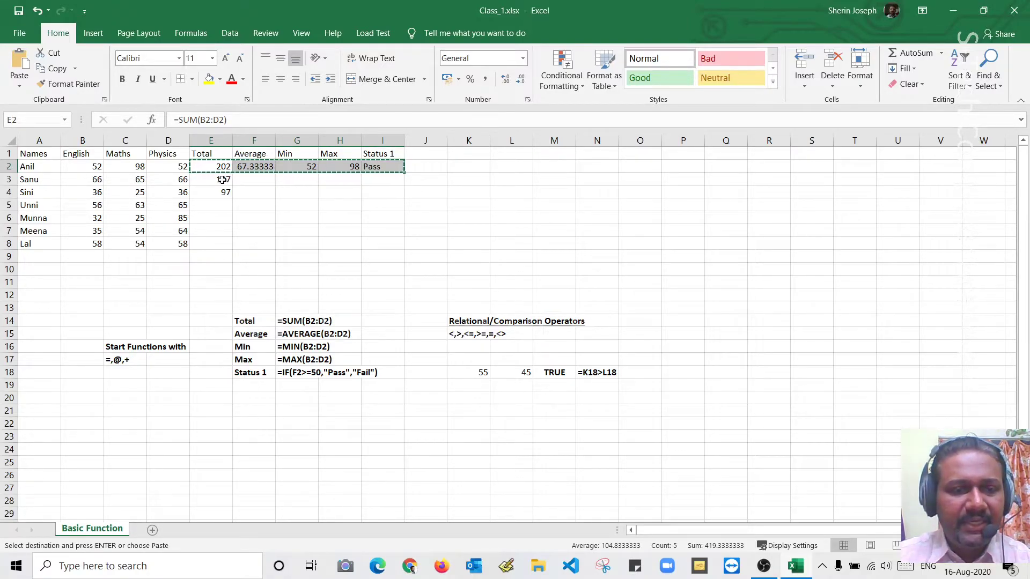
pyautogui.moveTo(223, 180); pyautogui.dragTo(383, 243)
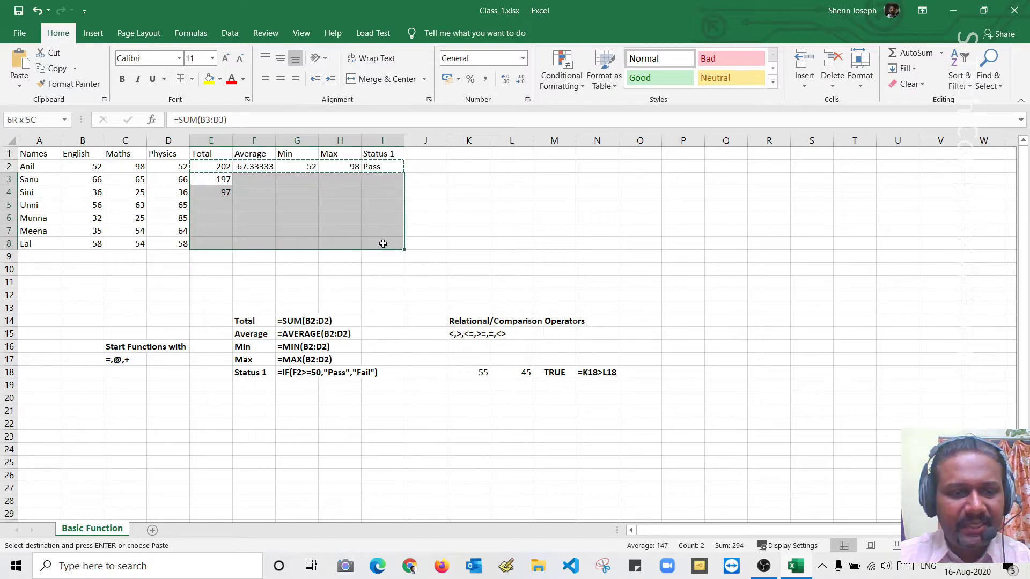
pyautogui.hotkey('ctrl', 'v')
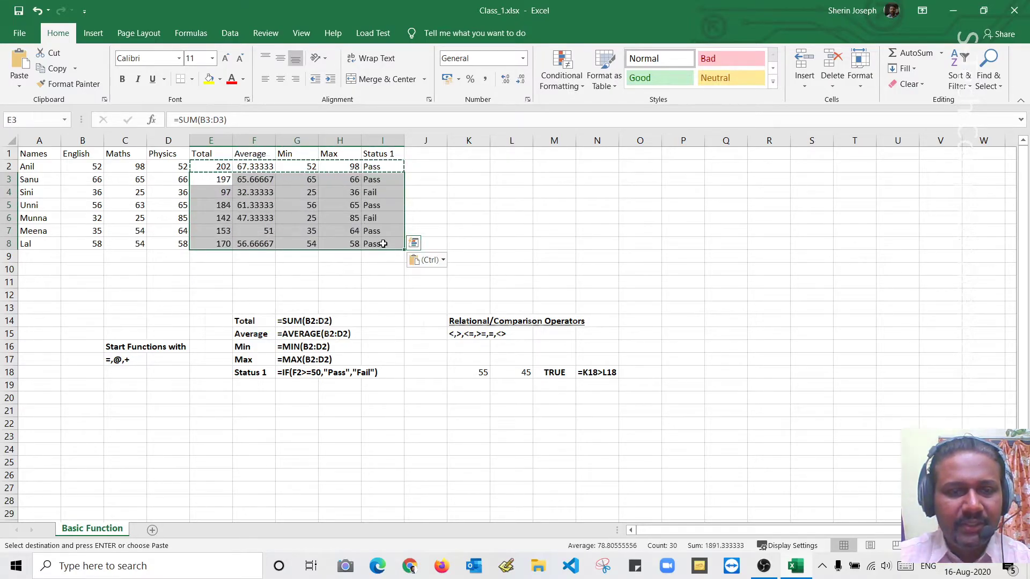
pyautogui.click(314, 270)
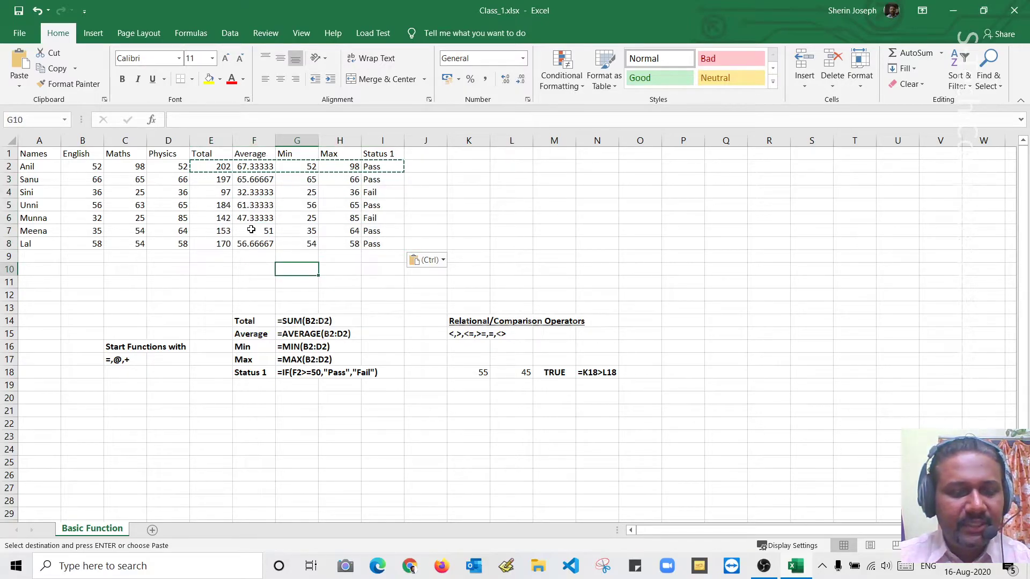
pyautogui.press('Escape')
# Step: Examine the cell references in the copied Total, Min and Max formulas of row 3, and highlight the filled range E3:I8
pyautogui.doubleClick(225, 179)
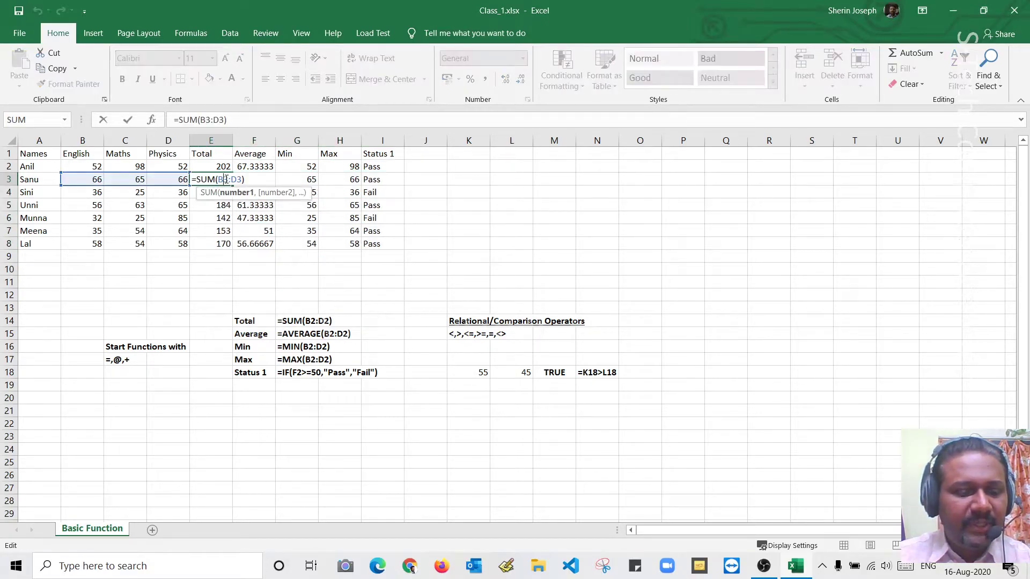
pyautogui.press('Escape')
pyautogui.doubleClick(285, 182)
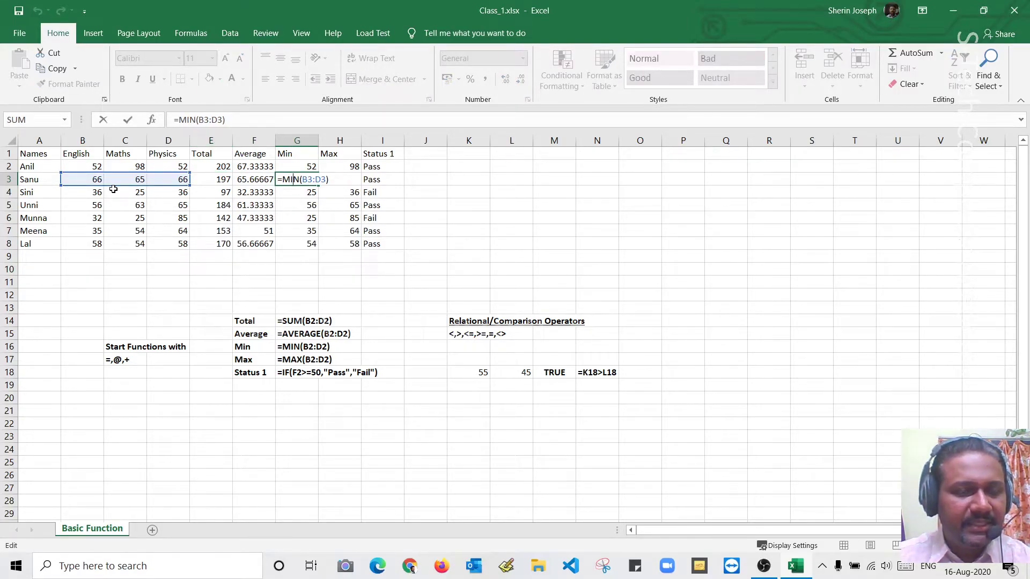
pyautogui.press('Escape')
pyautogui.click(351, 184)
pyautogui.hotkey('ctrl', 'Down')
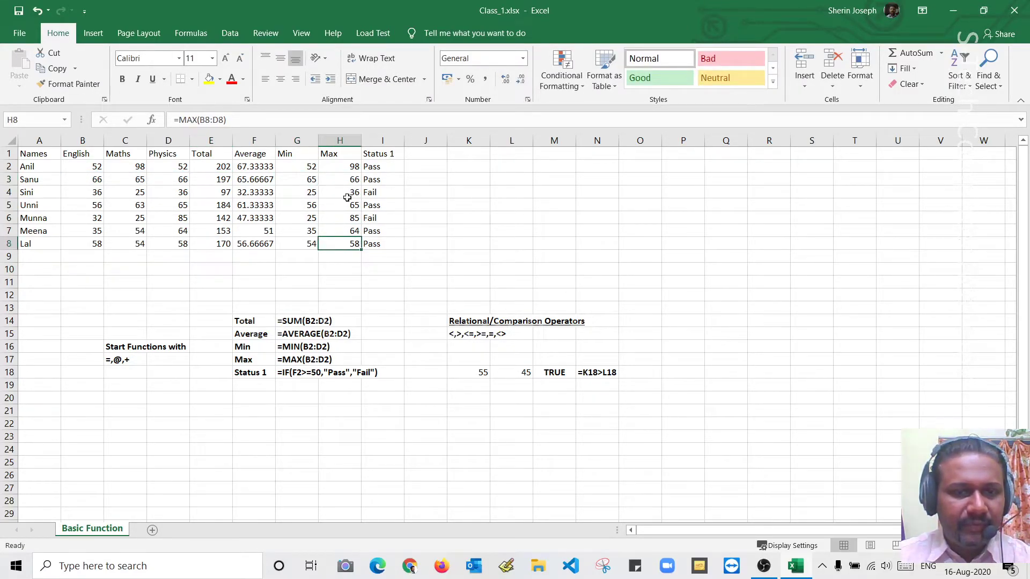
pyautogui.doubleClick(350, 181)
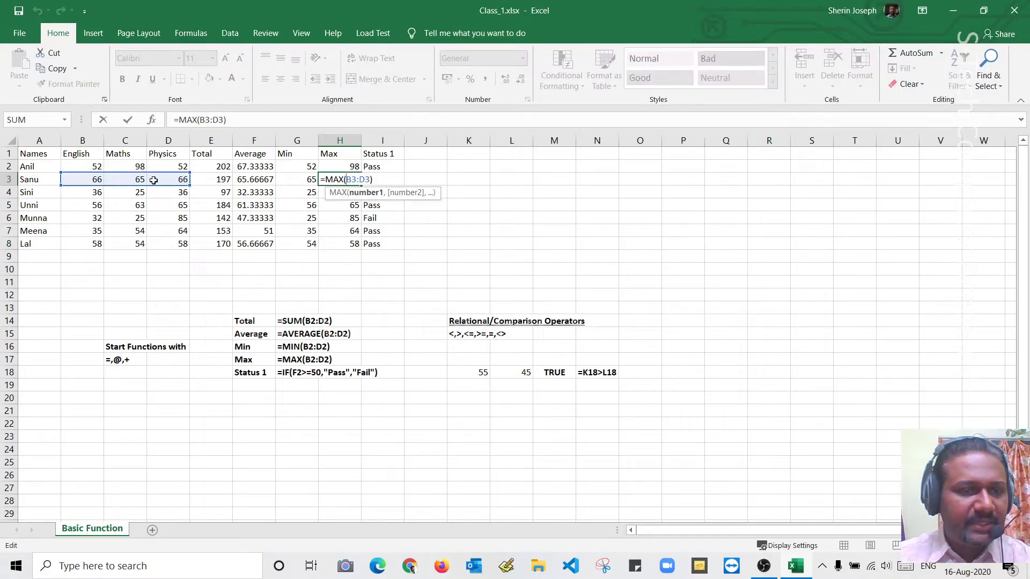
pyautogui.press('Escape')
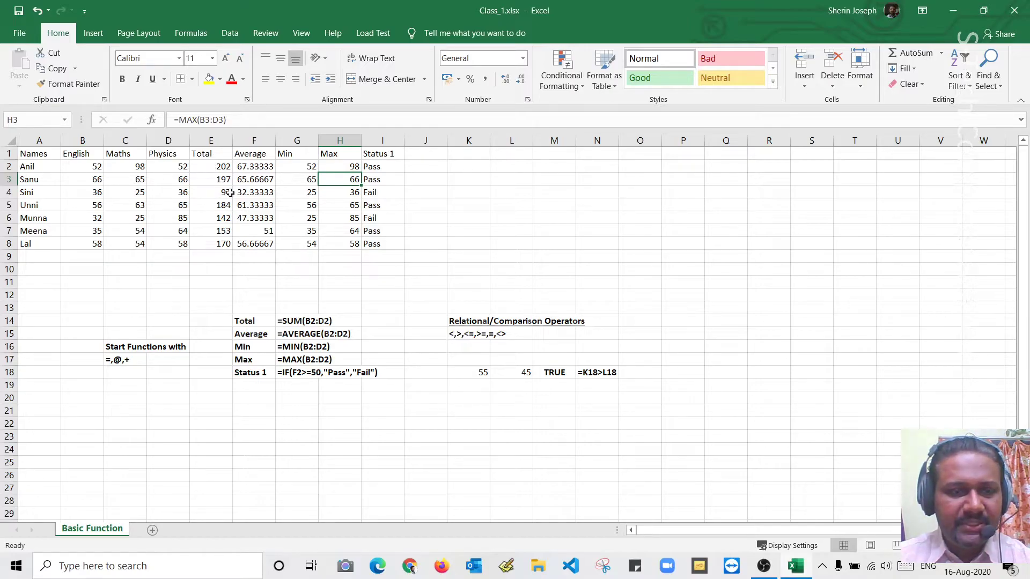
pyautogui.moveTo(218, 181); pyautogui.dragTo(380, 245)
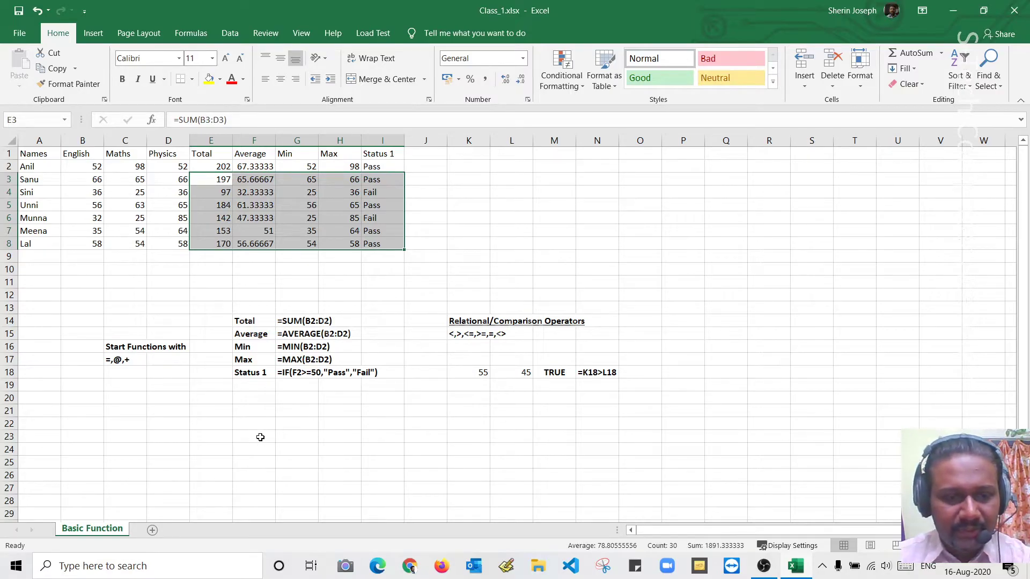
# Step: Enter the heading "Duplicate Function" in F23 and make it bold and underlined
pyautogui.click(243, 435)
pyautogui.write('D')
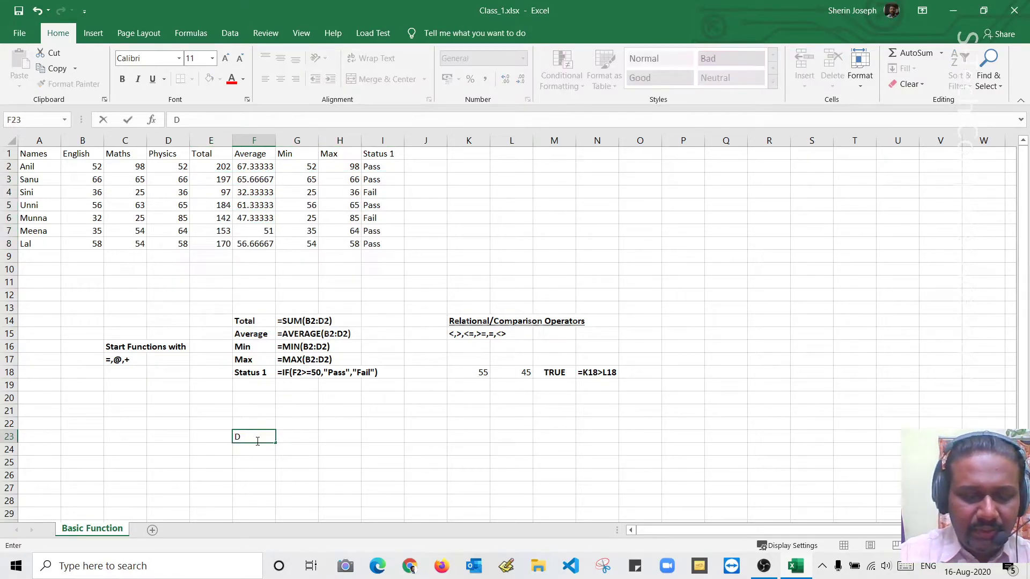
pyautogui.write('uplic')
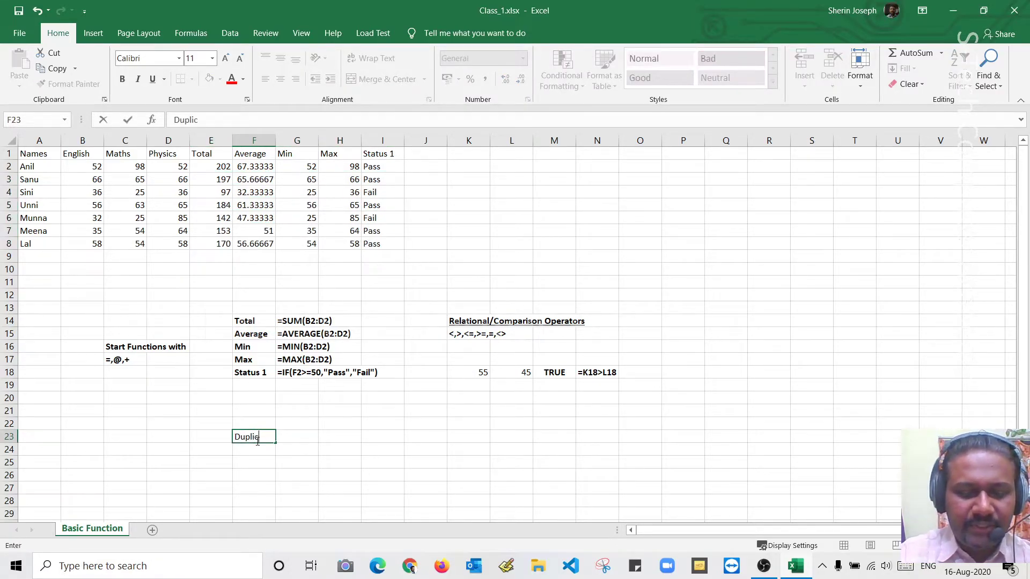
pyautogui.write('ate Fun')
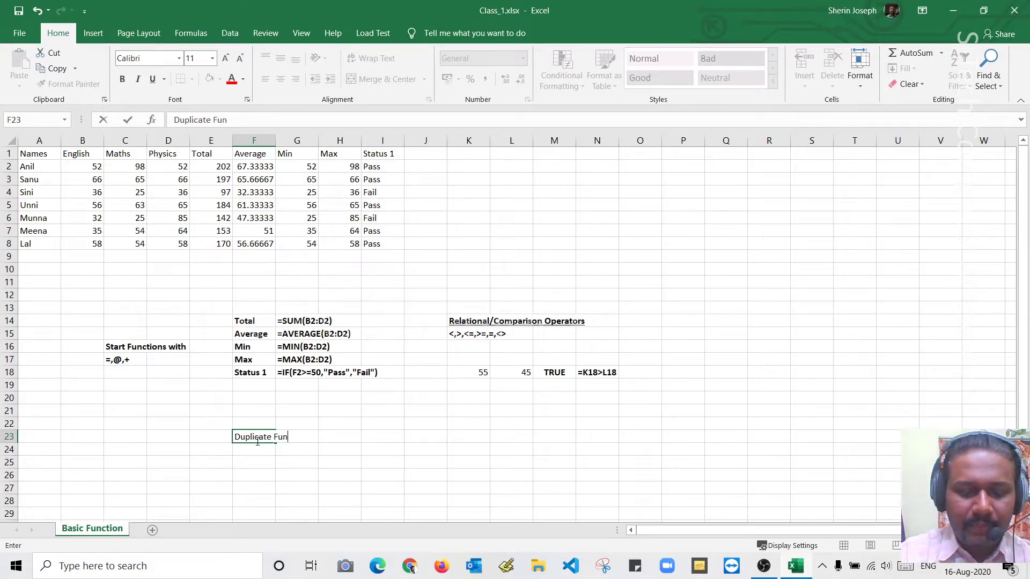
pyautogui.write('ction')
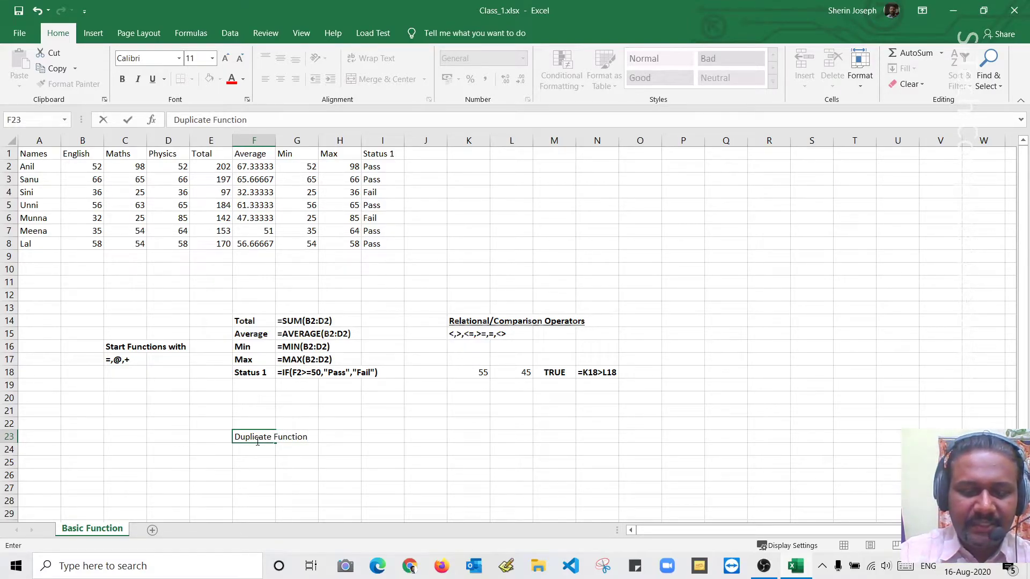
pyautogui.press('Return')
pyautogui.click(256, 440)
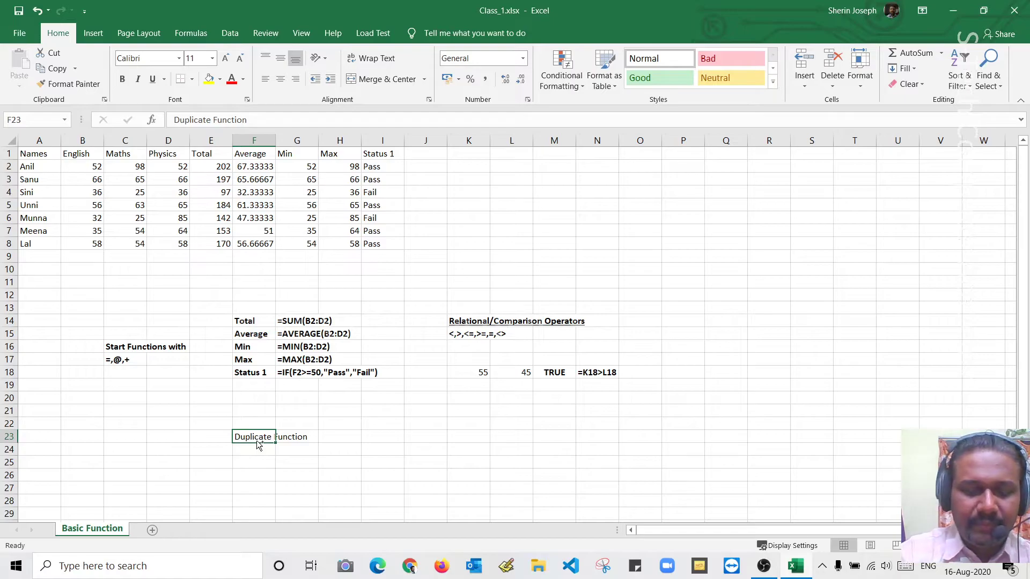
pyautogui.hotkey('ctrl', 'u')
pyautogui.hotkey('ctrl', 'b')
pyautogui.press('Down')
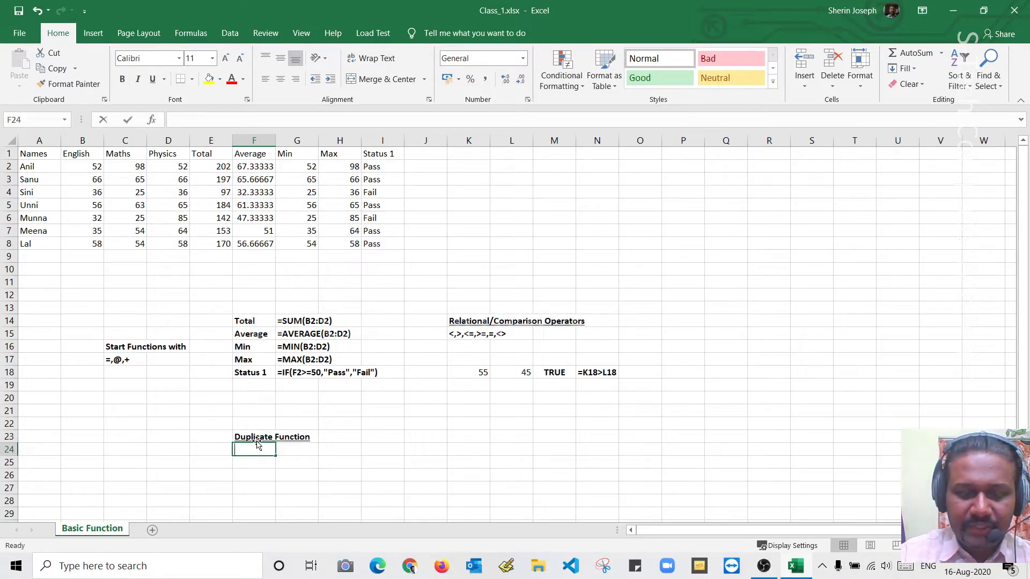
# Step: List the notes "1) Copy Paste" in F24 and "2) Select All the range Ctlr+D" in F25 under the heading
pyautogui.write('1) Co')
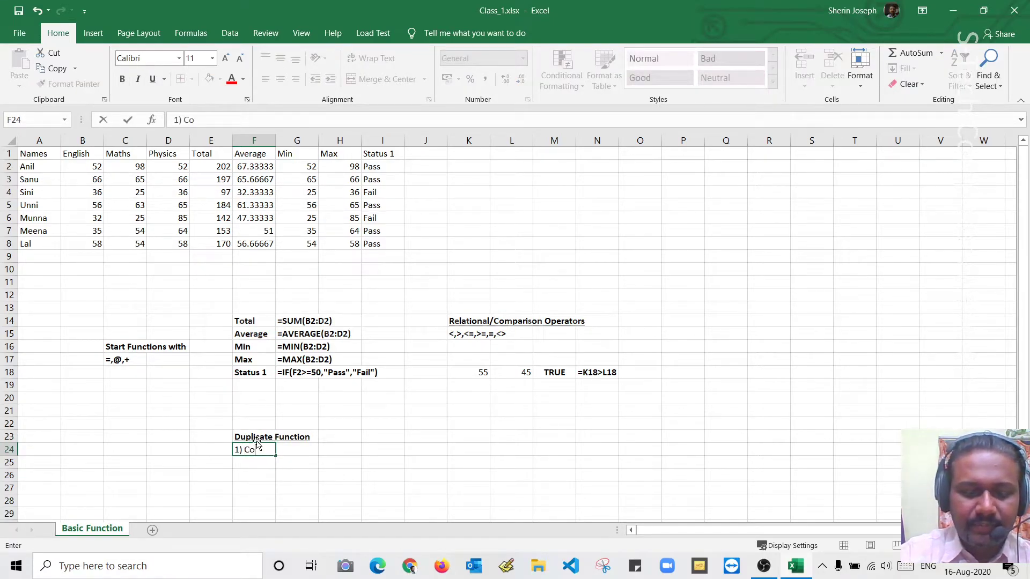
pyautogui.write('py Paste')
pyautogui.press('Return')
pyautogui.write('2) Select All the')
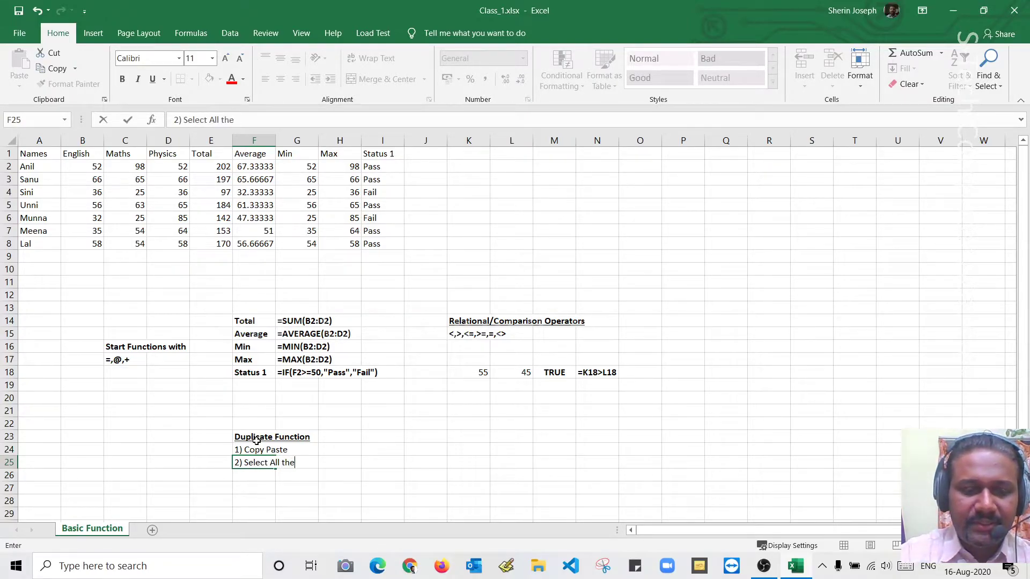
pyautogui.write(' range')
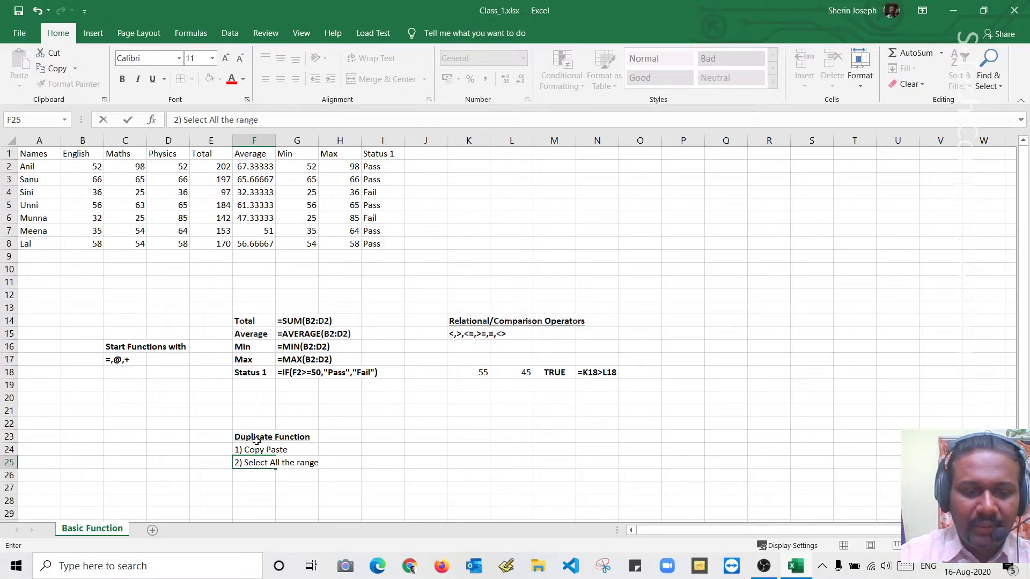
pyautogui.write(' Ctlr+D')
pyautogui.press('Return')
# Step: Make the range F24:F28 bold, covering the two notes and the empty cells below them
pyautogui.press('Up')
pyautogui.press('Up')
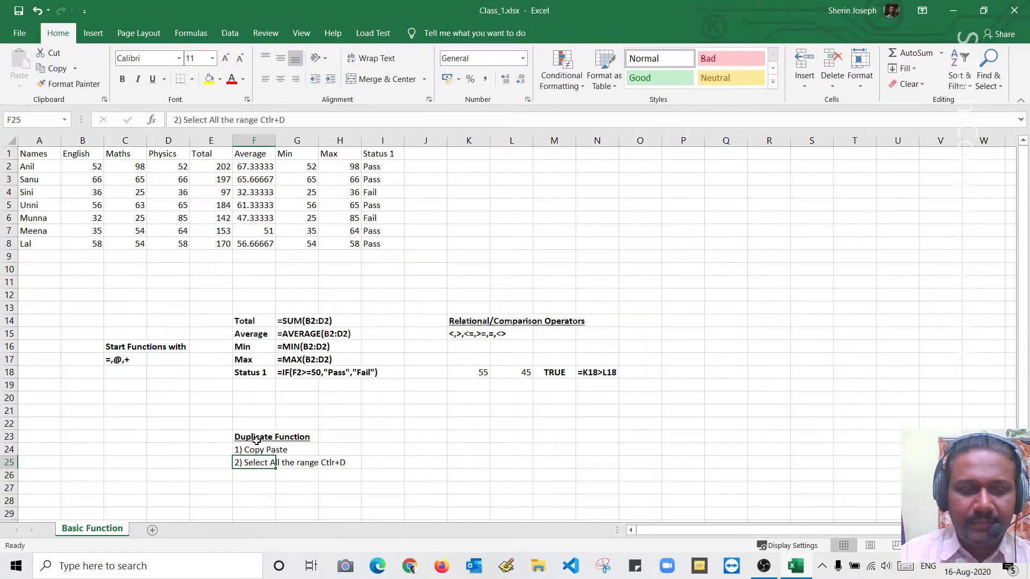
pyautogui.hotkey('shift', 'Down')
pyautogui.hotkey('shift', 'Down')
pyautogui.hotkey('shift', 'Down')
pyautogui.hotkey('shift', 'Down')
pyautogui.hotkey('ctrl', 'b')
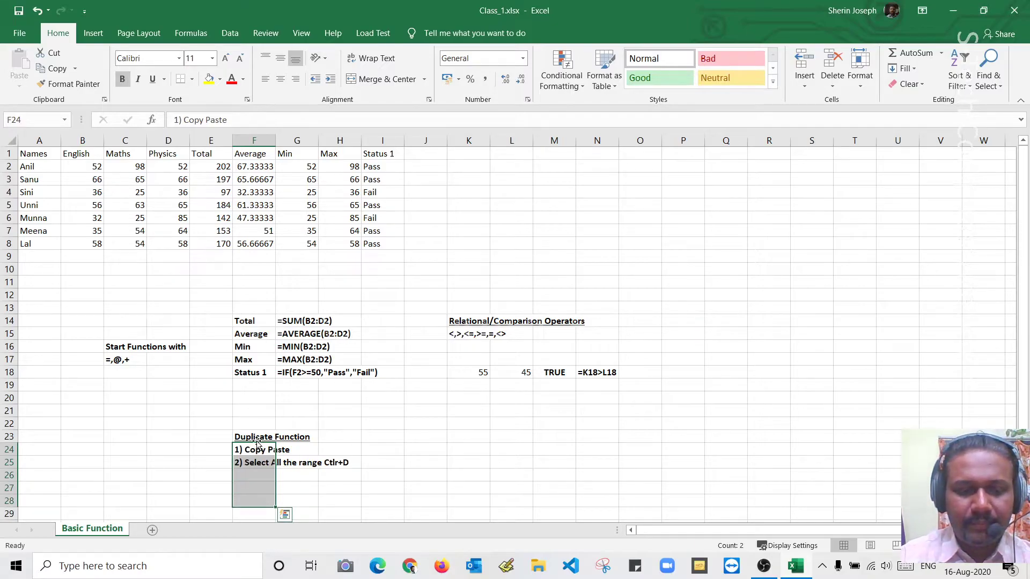
# Step: Clear the results in E3:I8 and refill them by applying Fill Down to the row 2 formulas over E2:I8
pyautogui.click(289, 448)
pyautogui.moveTo(210, 182); pyautogui.dragTo(374, 253)
pyautogui.press('Delete')
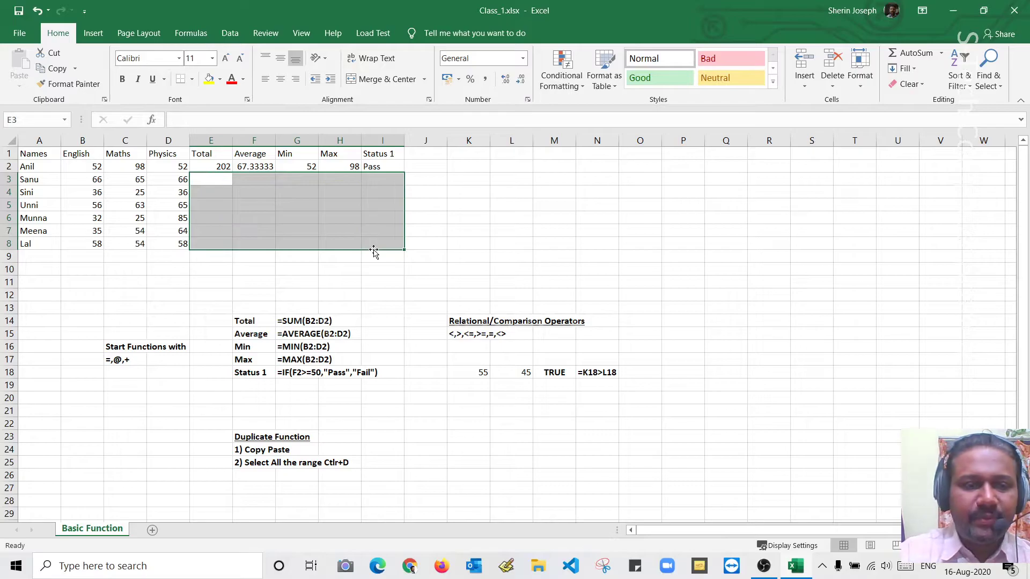
pyautogui.moveTo(209, 167); pyautogui.dragTo(370, 245)
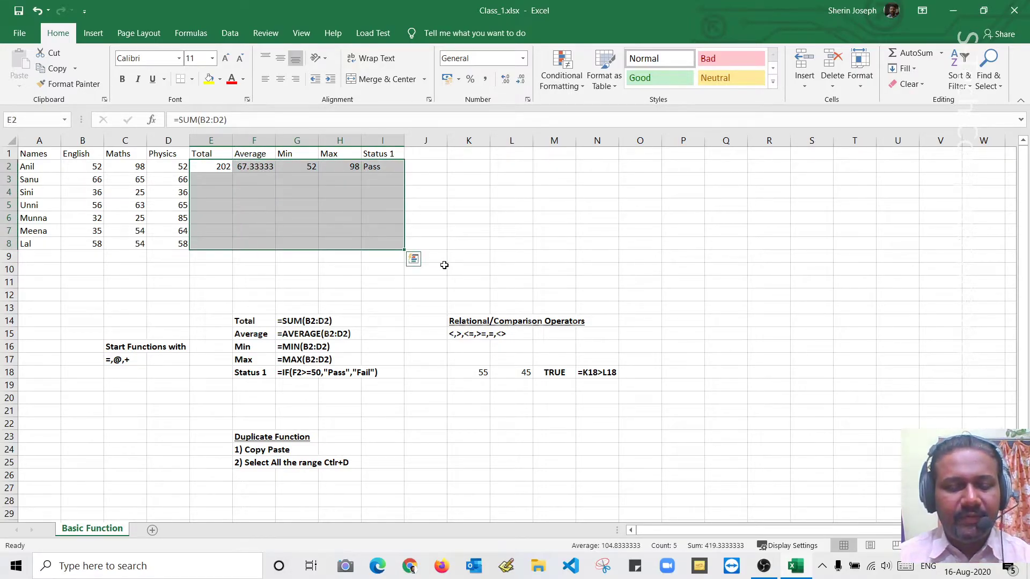
pyautogui.hotkey('ctrl', 'd')
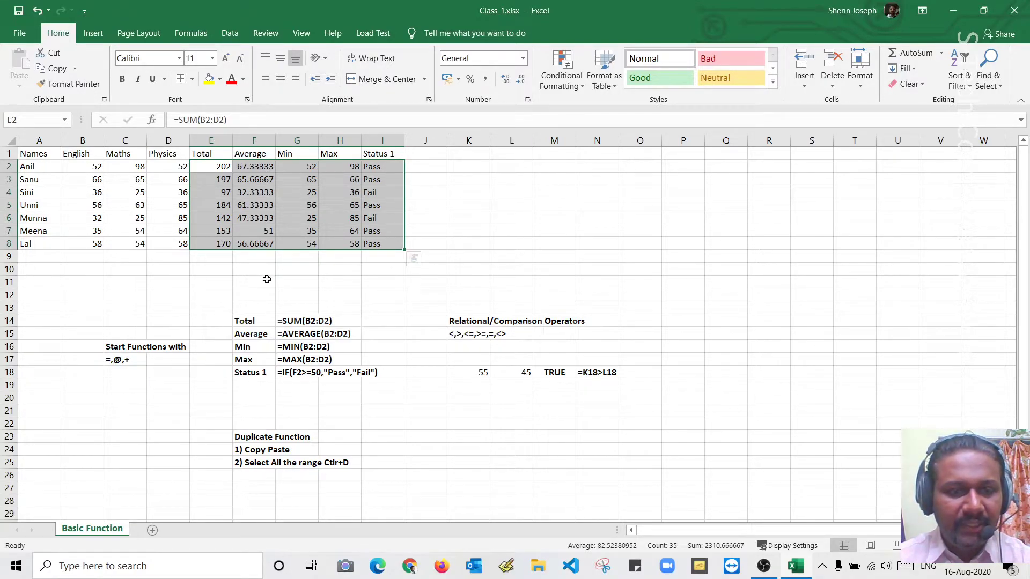
# Step: Add the bold note "3) Drag and Drop" in cell F26 under the Duplicate Function list
pyautogui.click(247, 474)
pyautogui.hotkey('ctrl', 'b')
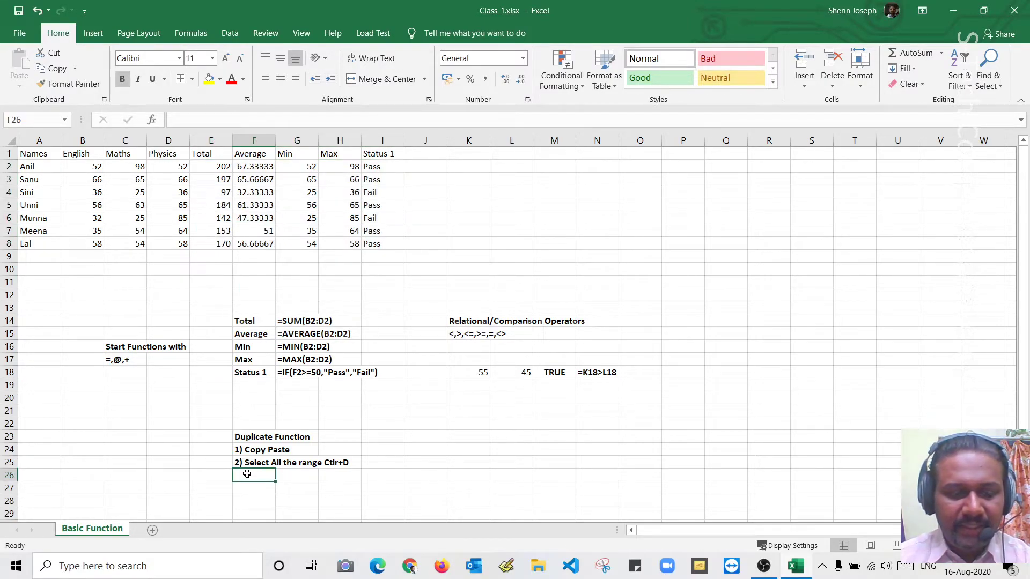
pyautogui.write('3)')
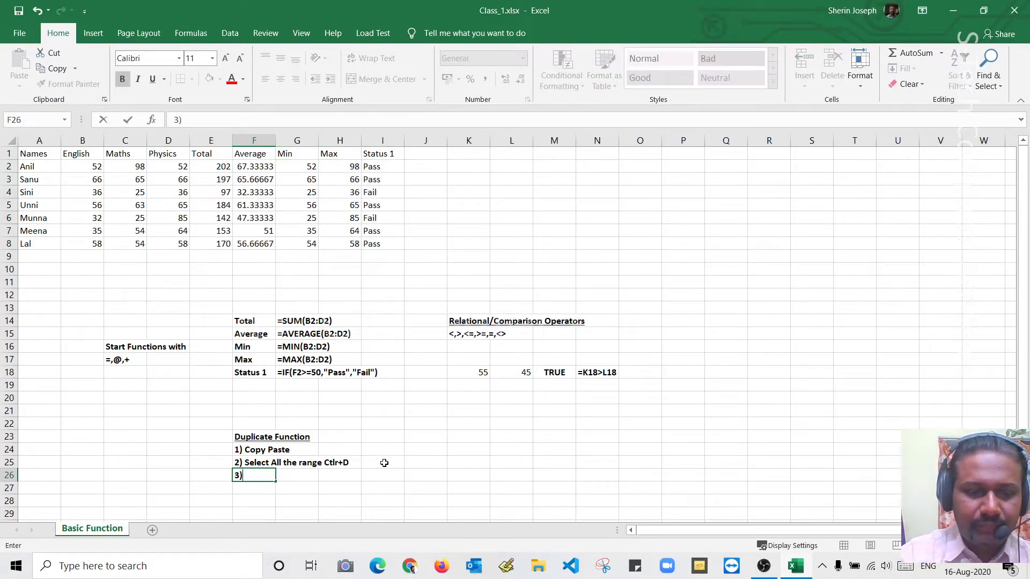
pyautogui.write(' D')
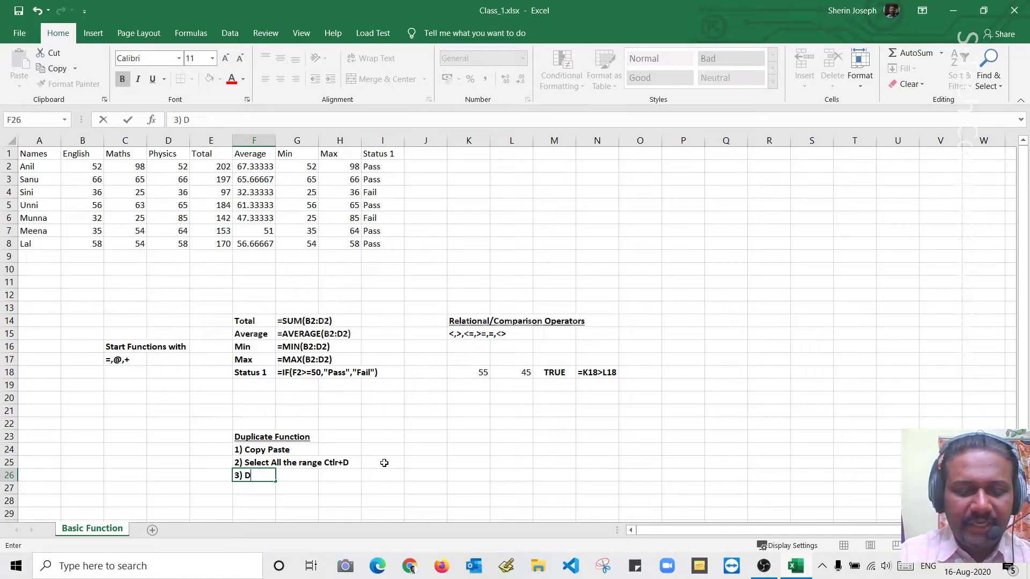
pyautogui.write('rag ')
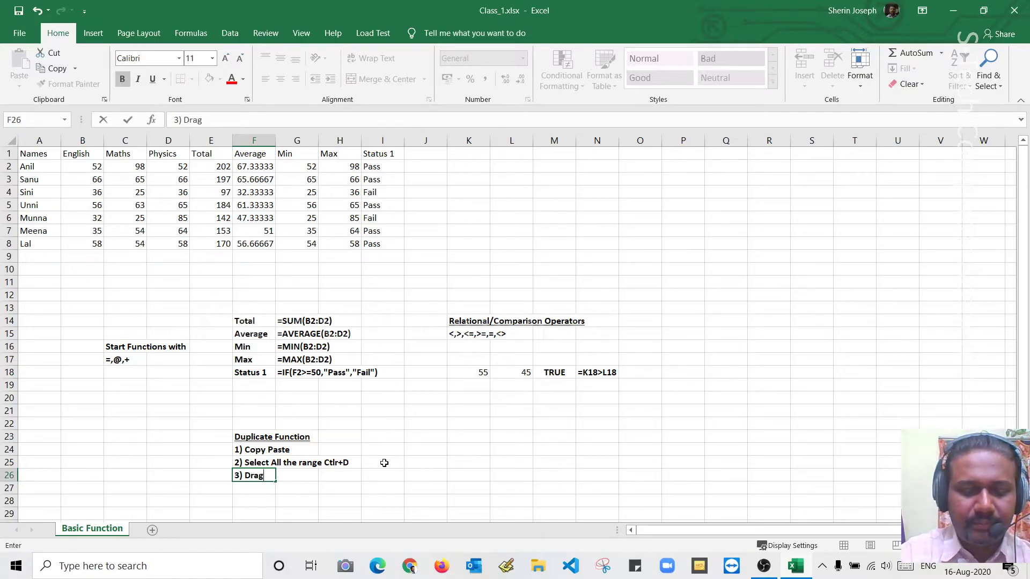
pyautogui.write('and Drop')
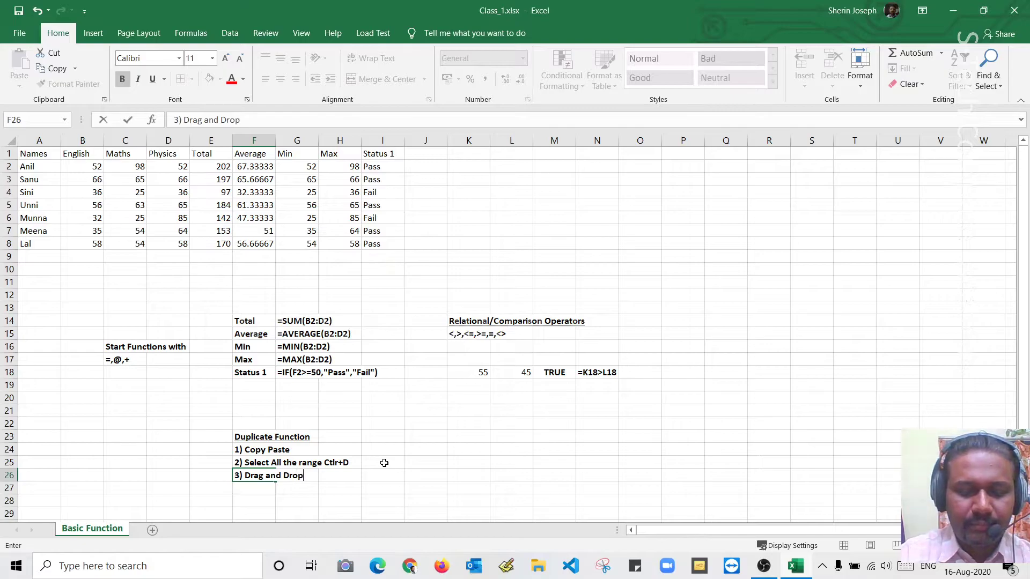
pyautogui.press('Return')
# Step: Clear E3:I8 again and extend the formulas in E2:I2 down to row 8 with the fill handle
pyautogui.moveTo(210, 186); pyautogui.dragTo(372, 248)
pyautogui.press('Delete')
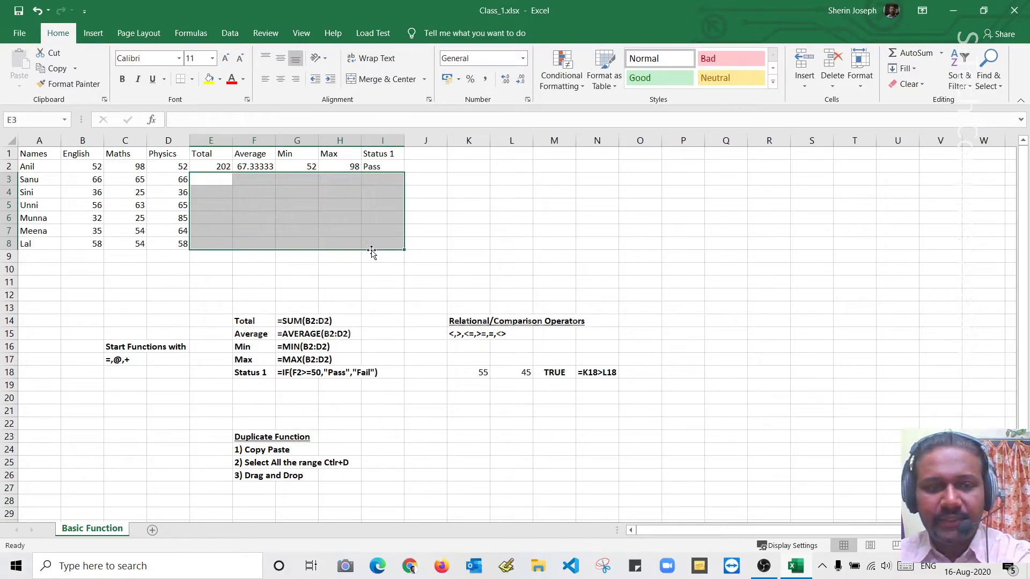
pyautogui.moveTo(212, 166); pyautogui.dragTo(389, 167)
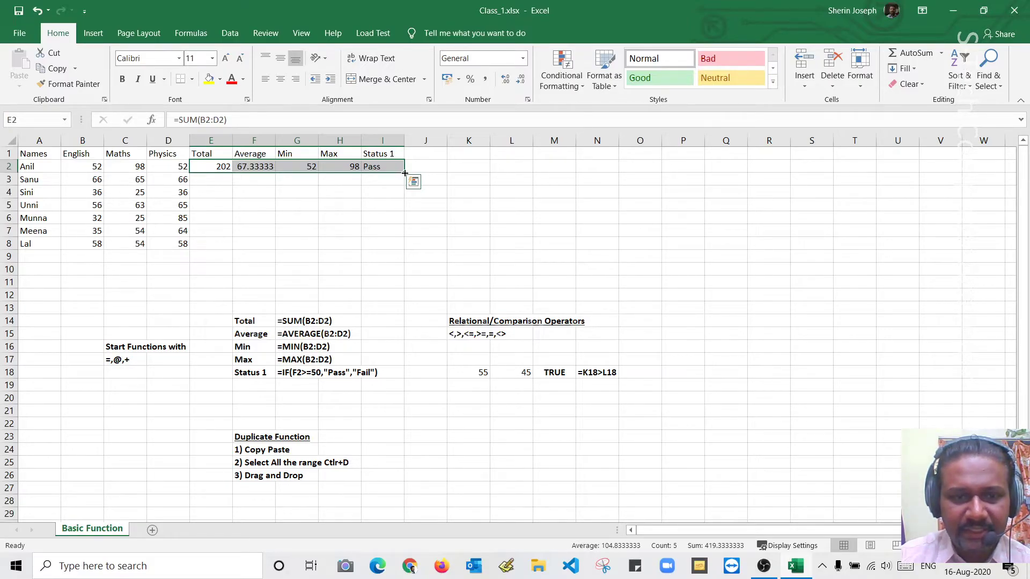
pyautogui.moveTo(405, 170); pyautogui.dragTo(407, 253)
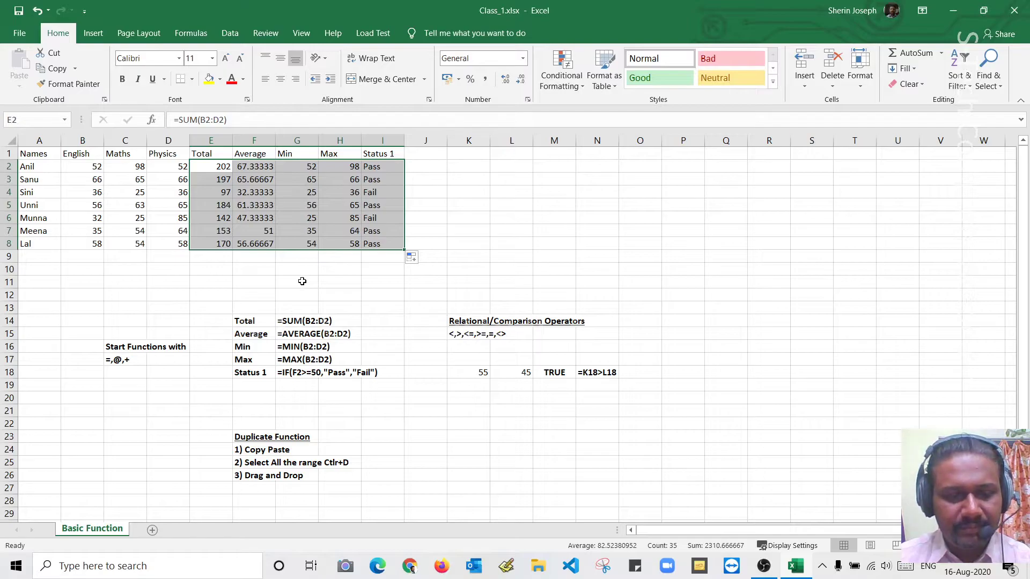
# Step: Add the note "4) Double click on corner" in cell F27 of the Duplicate Function list
pyautogui.click(252, 491)
pyautogui.write('4')
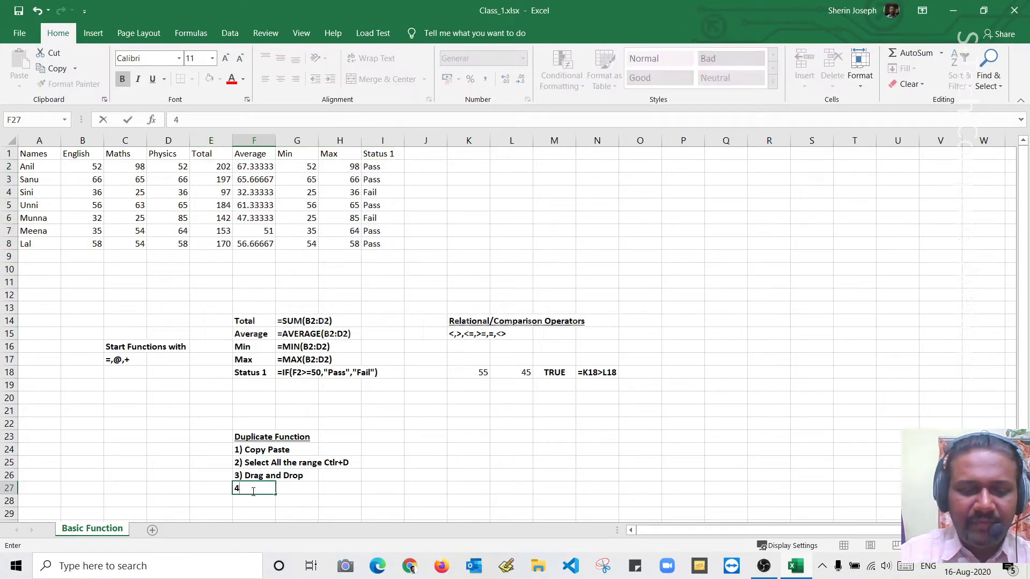
pyautogui.write(') D')
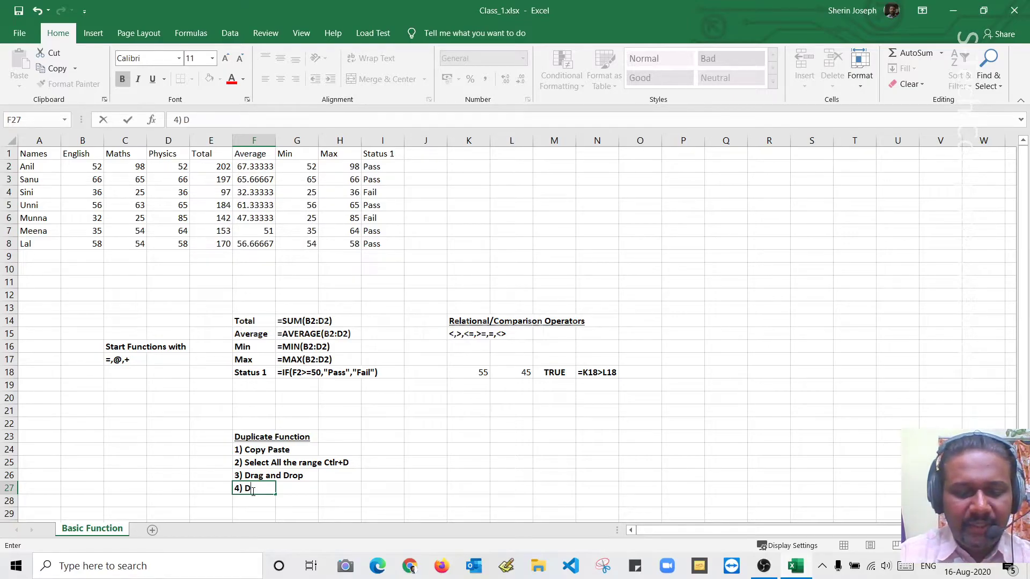
pyautogui.write('ouble')
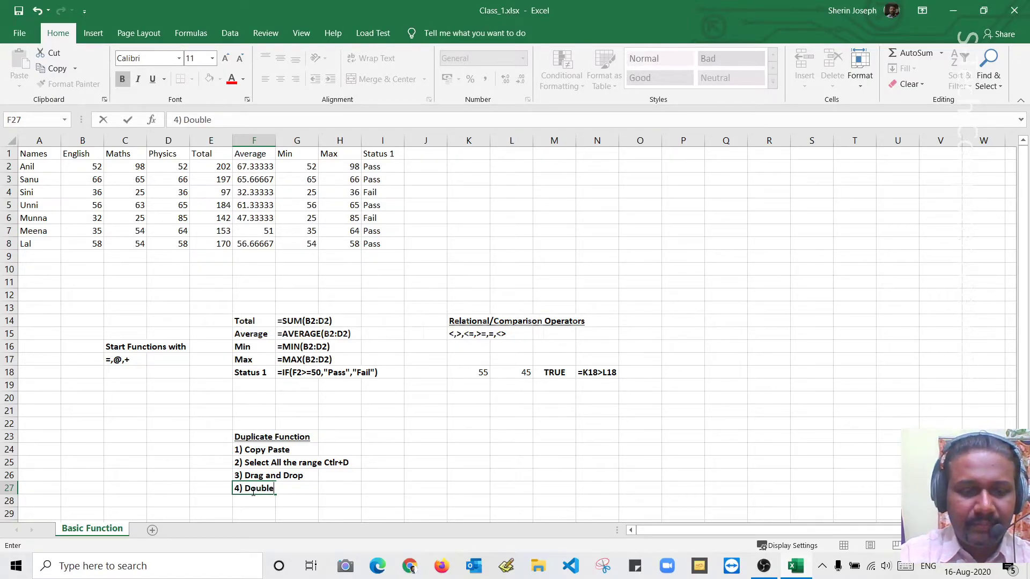
pyautogui.write(' click on')
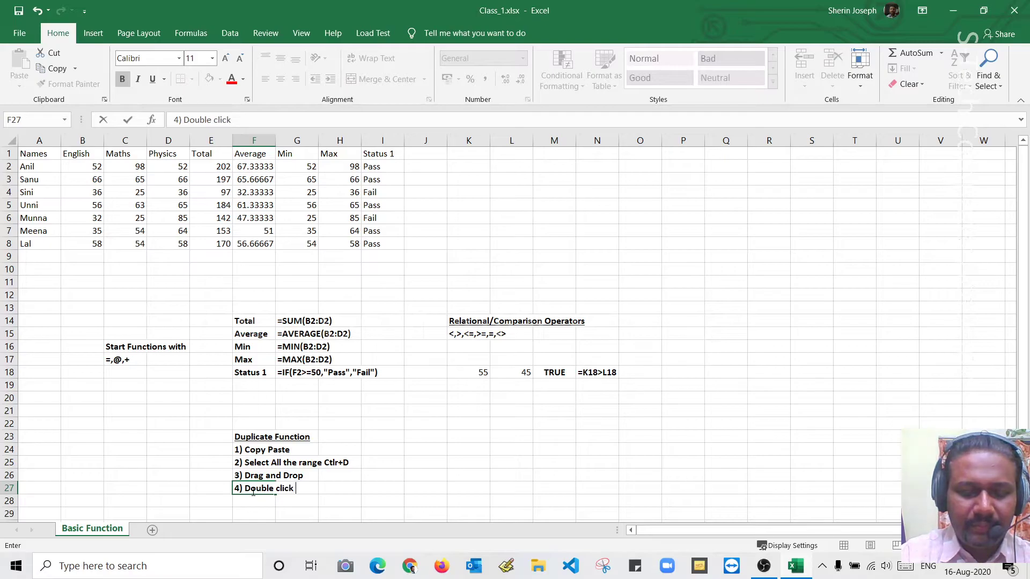
pyautogui.write('co')
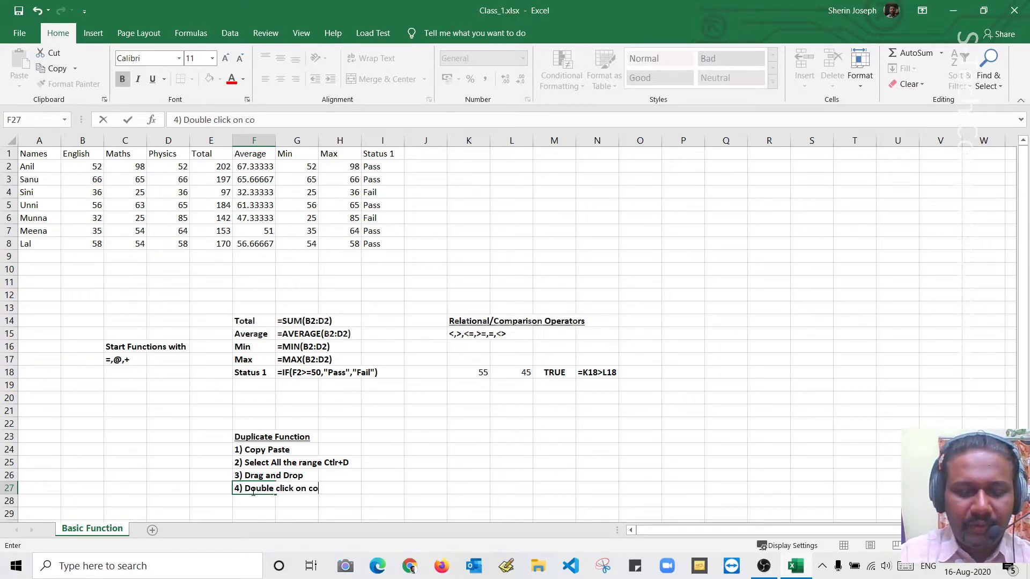
pyautogui.write('rner')
pyautogui.press('Return')
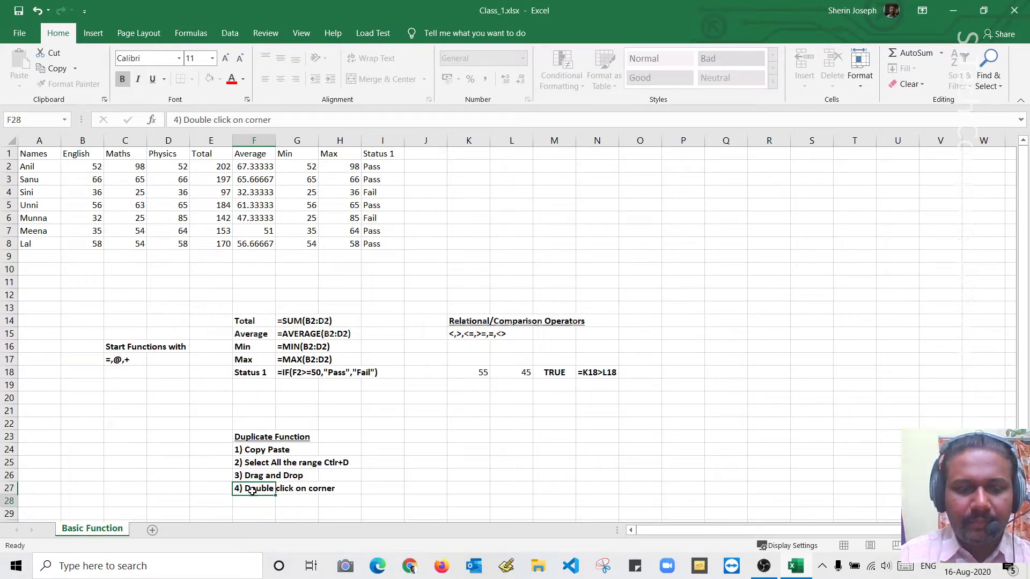
# Step: Clear E3:I8 and auto-fill the formulas in E2:I2 down to the last data row using the fill handle's automatic extent
pyautogui.moveTo(206, 182); pyautogui.dragTo(386, 248)
pyautogui.press('Delete')
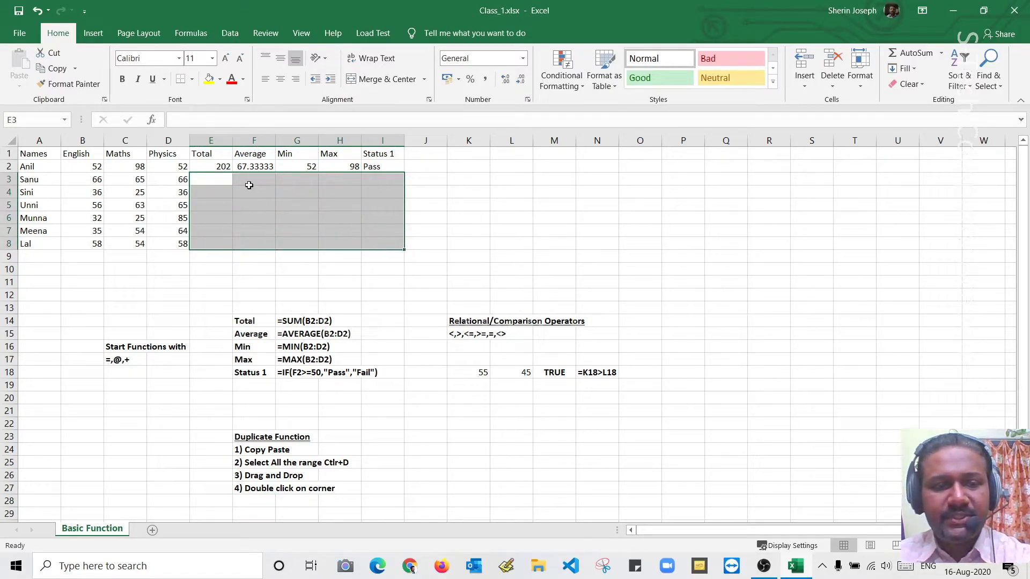
pyautogui.moveTo(206, 166); pyautogui.dragTo(404, 162)
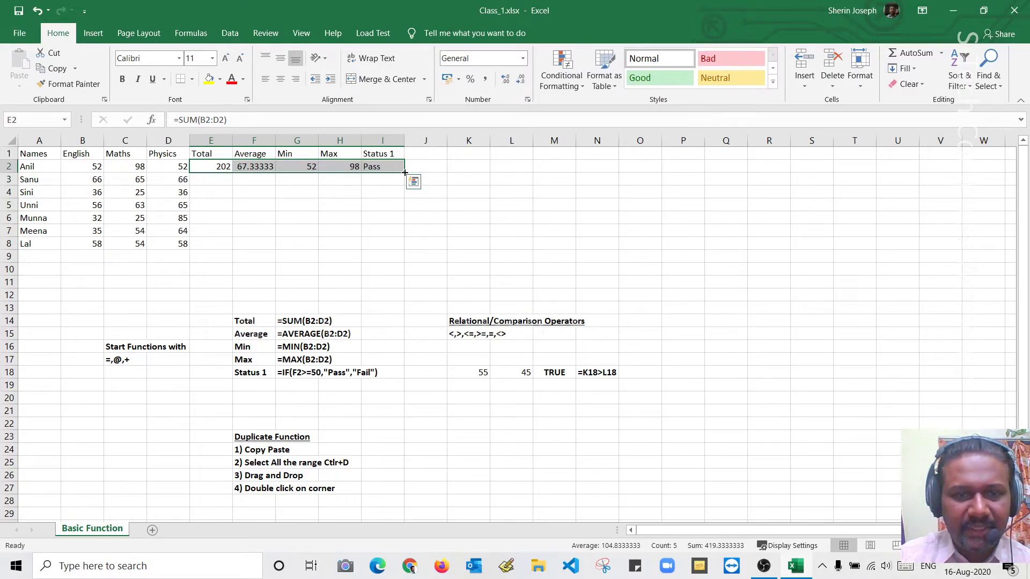
pyautogui.doubleClick(404, 172)
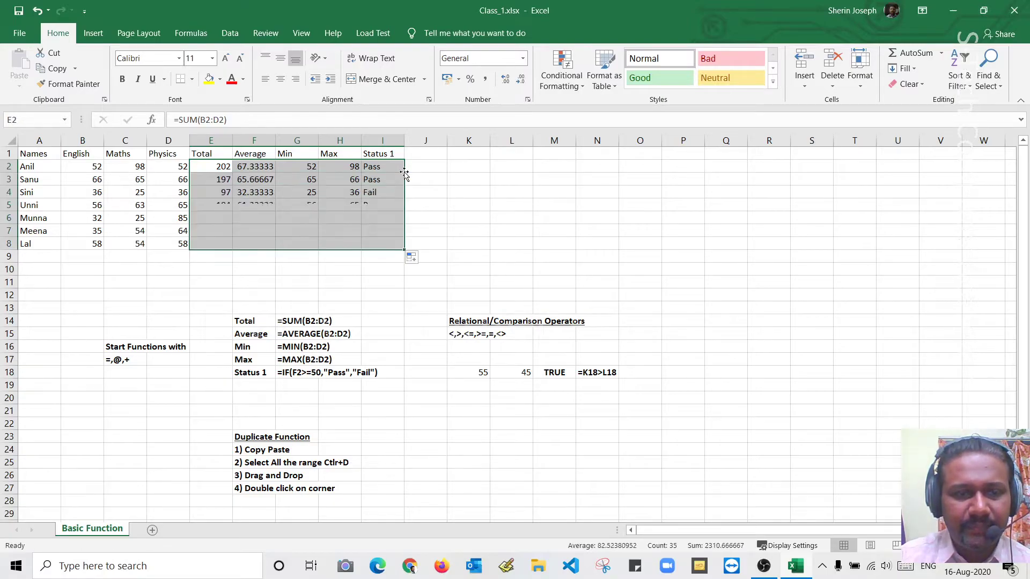
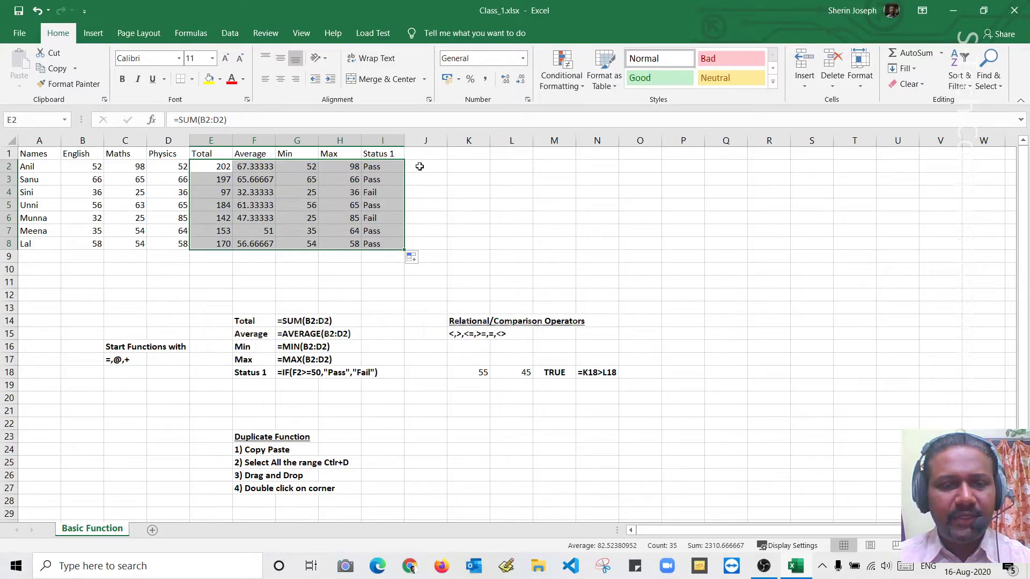
# Step: Extend the Status 1 header from I1 into J1 to create the "Status 2" column heading
pyautogui.click(428, 153)
pyautogui.click(383, 156)
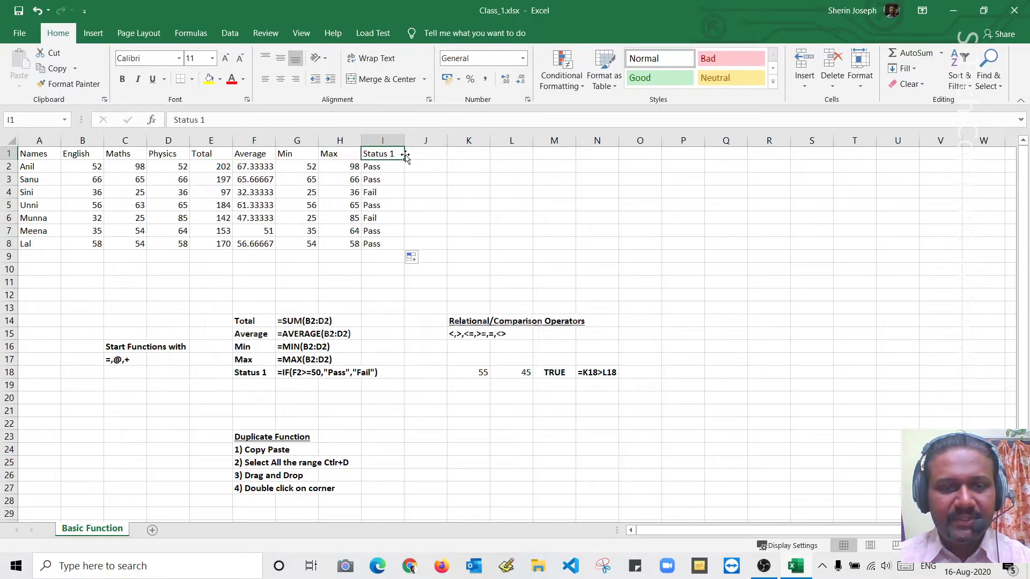
pyautogui.moveTo(404, 160); pyautogui.dragTo(432, 156)
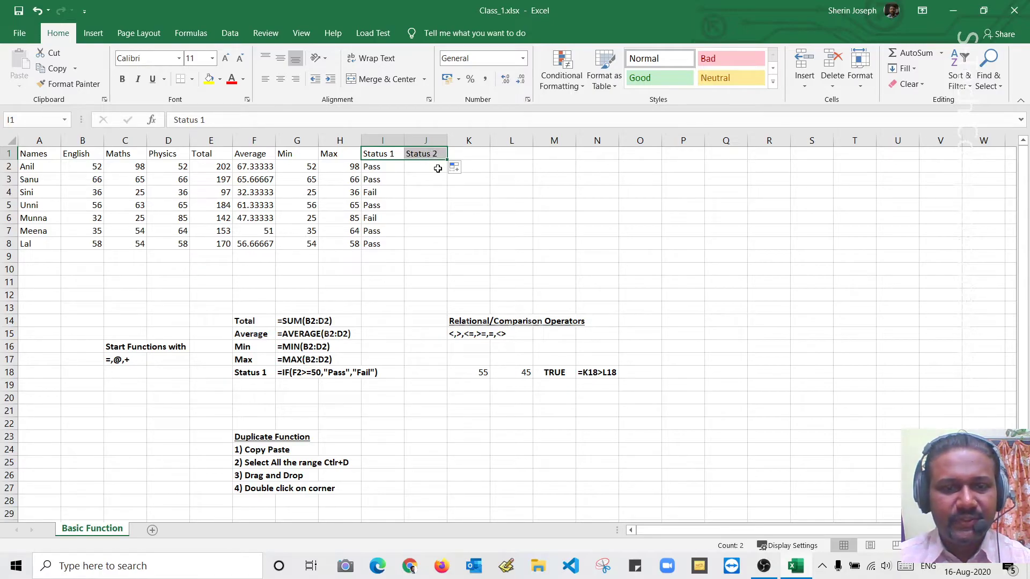
# Step: Enter the formula =IF(AVERAGE(B2:D2)>=50,"Pass","Fail") in cell J2 under Status 2
pyautogui.click(432, 169)
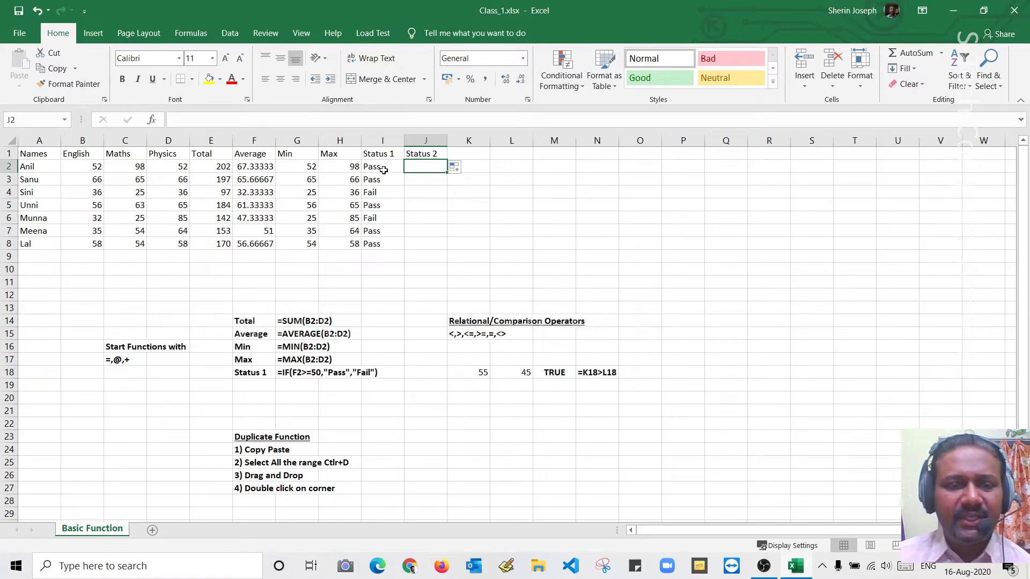
pyautogui.click(250, 169)
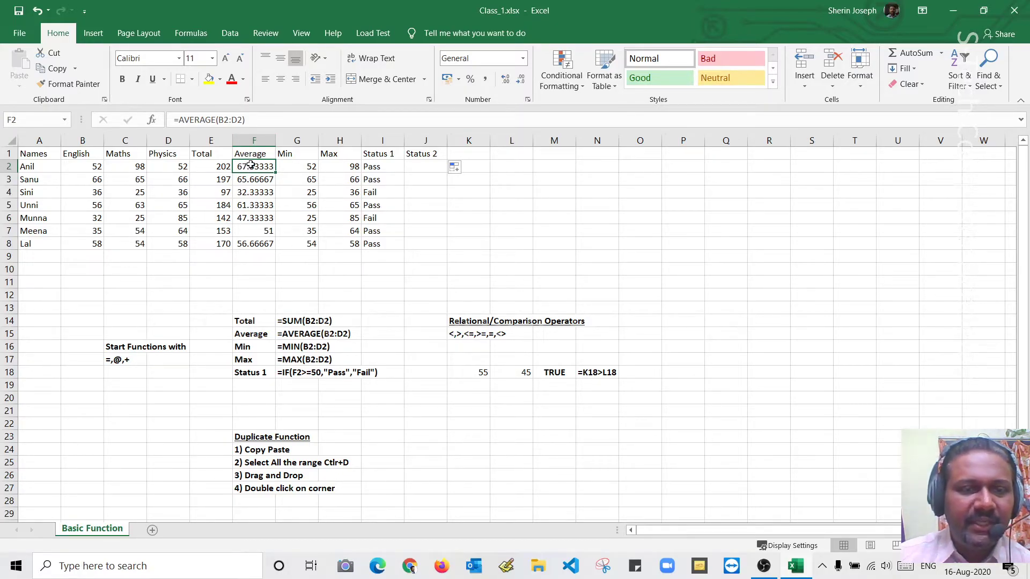
pyautogui.click(432, 167)
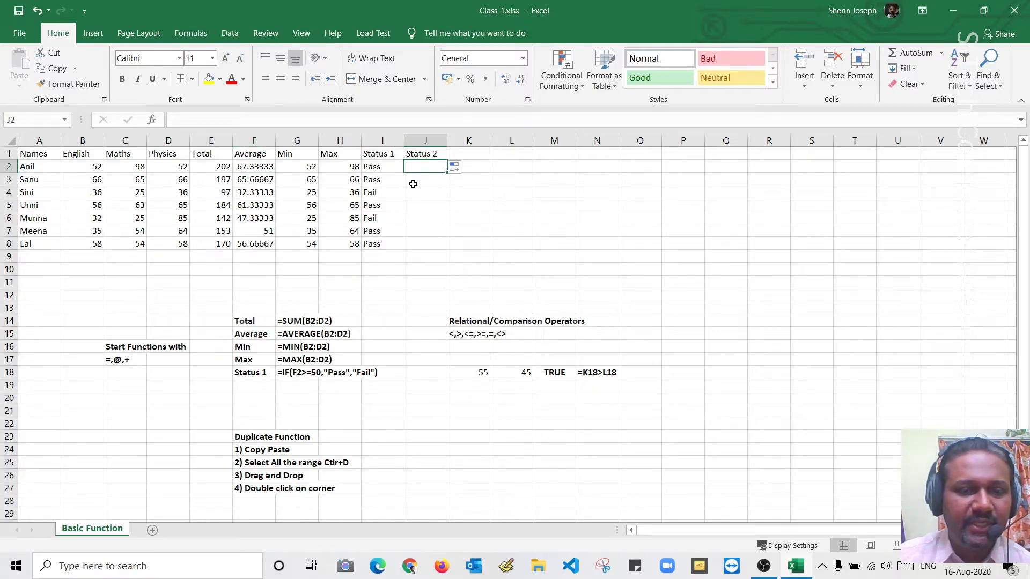
pyautogui.write('=')
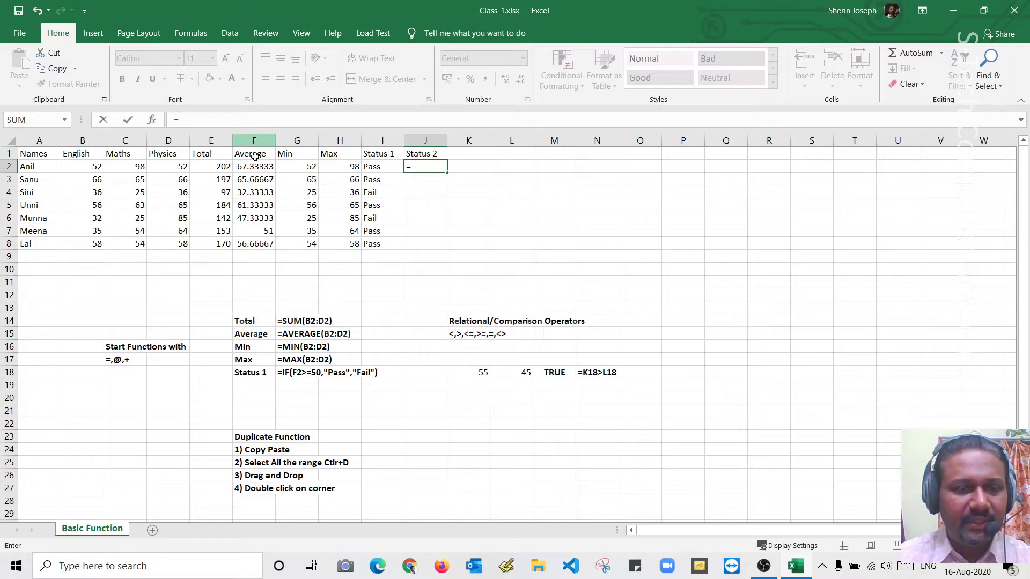
pyautogui.write('if')
pyautogui.press('Tab')
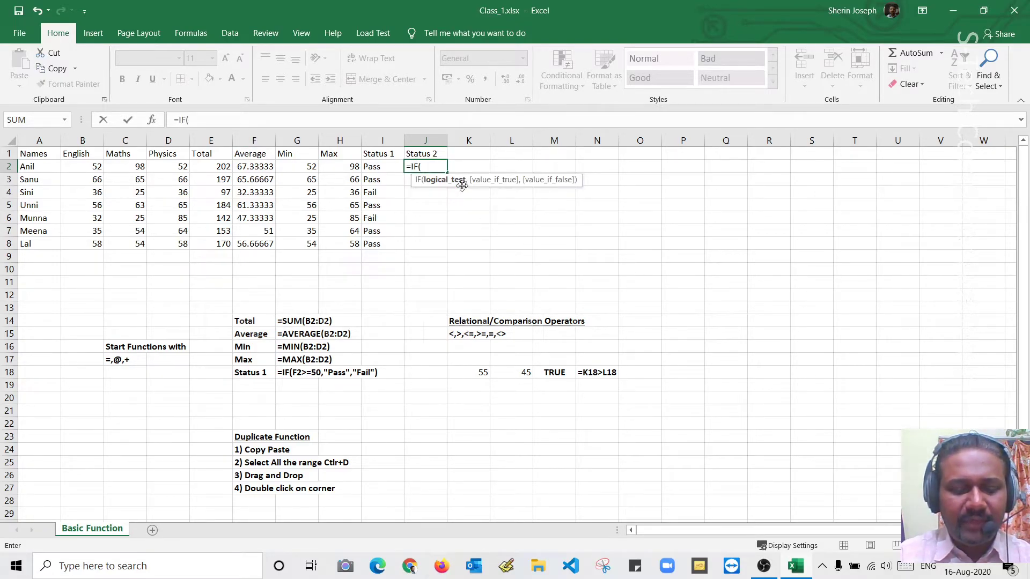
pyautogui.write('a')
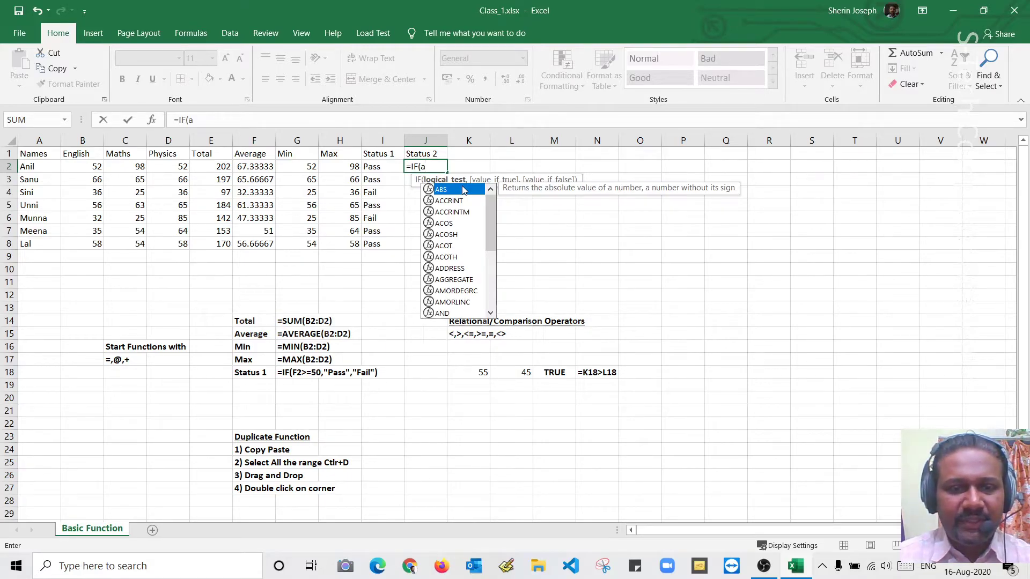
pyautogui.write('v')
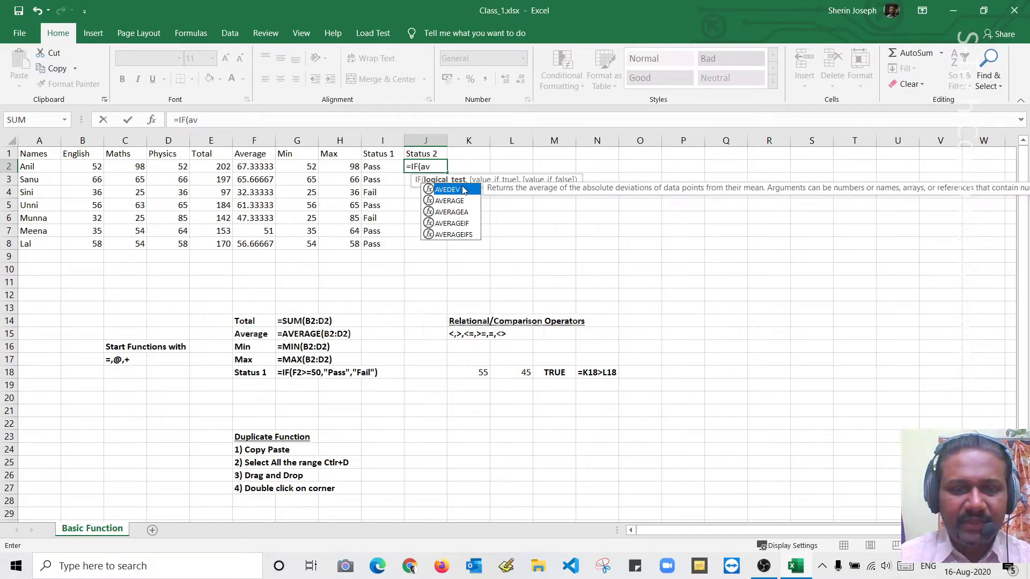
pyautogui.press('Down')
pyautogui.press('Tab')
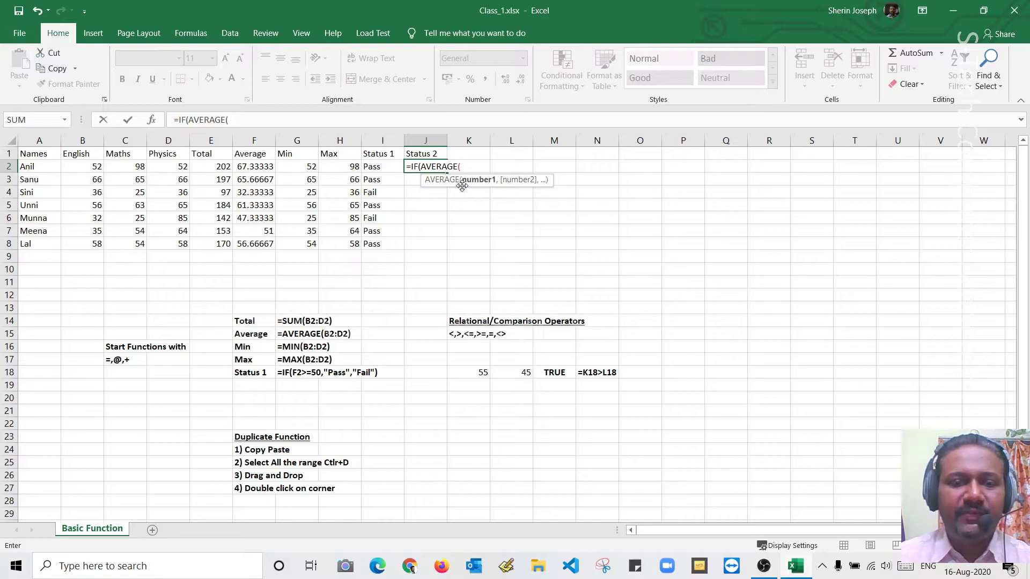
pyautogui.moveTo(87, 167); pyautogui.dragTo(177, 168)
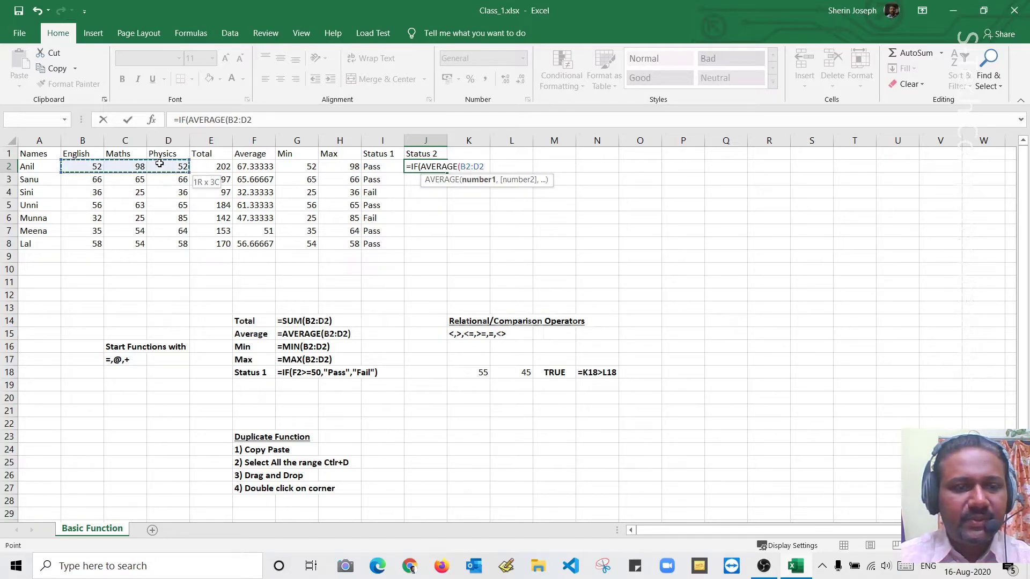
pyautogui.write(')')
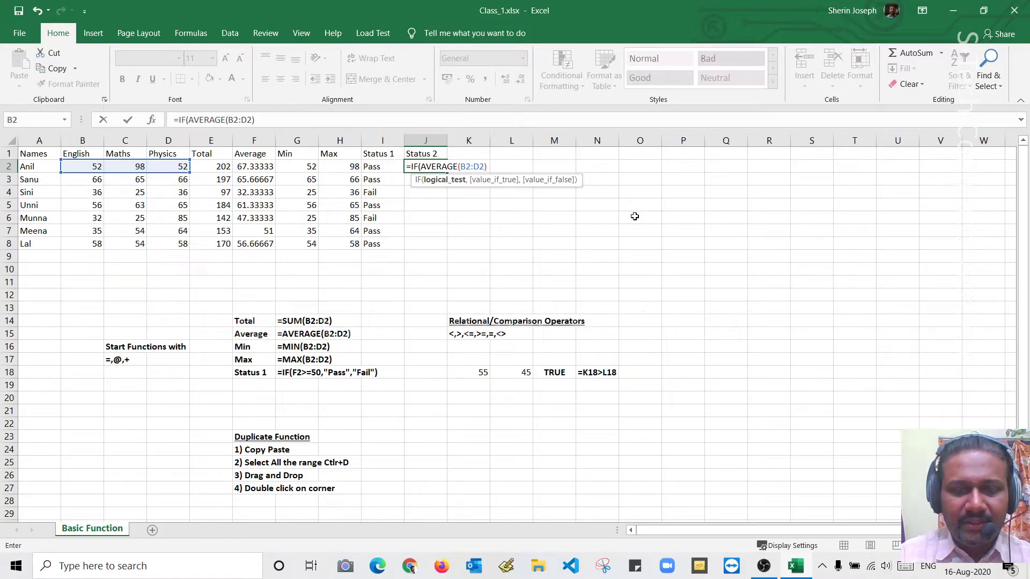
pyautogui.write('>=50,"Pass')
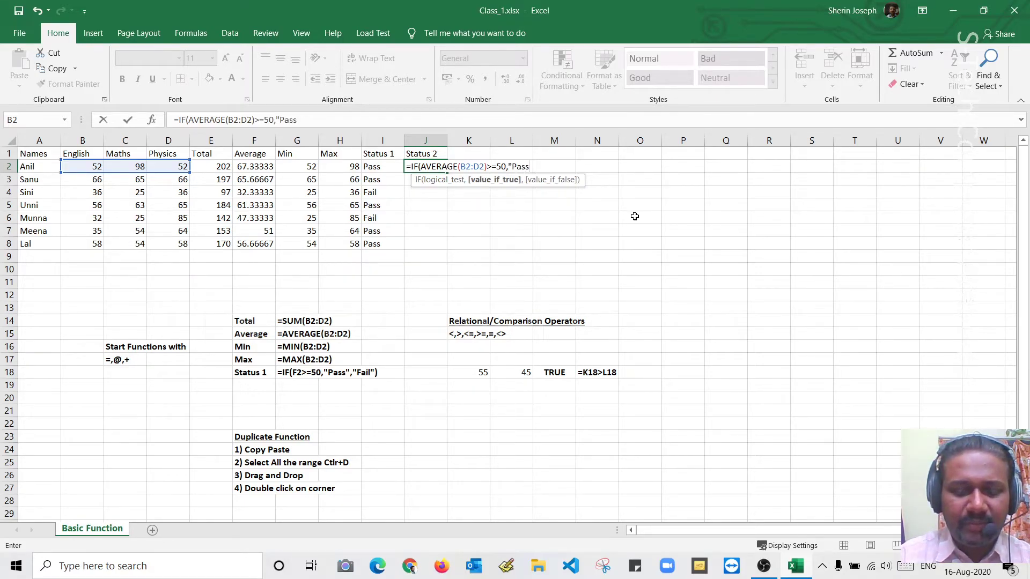
pyautogui.write('","Fail')
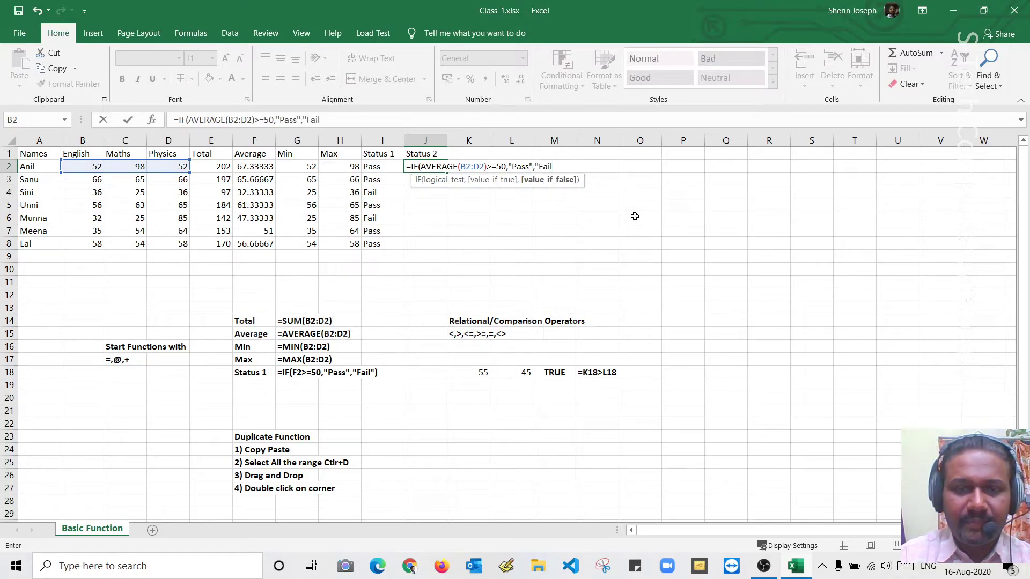
pyautogui.write('")')
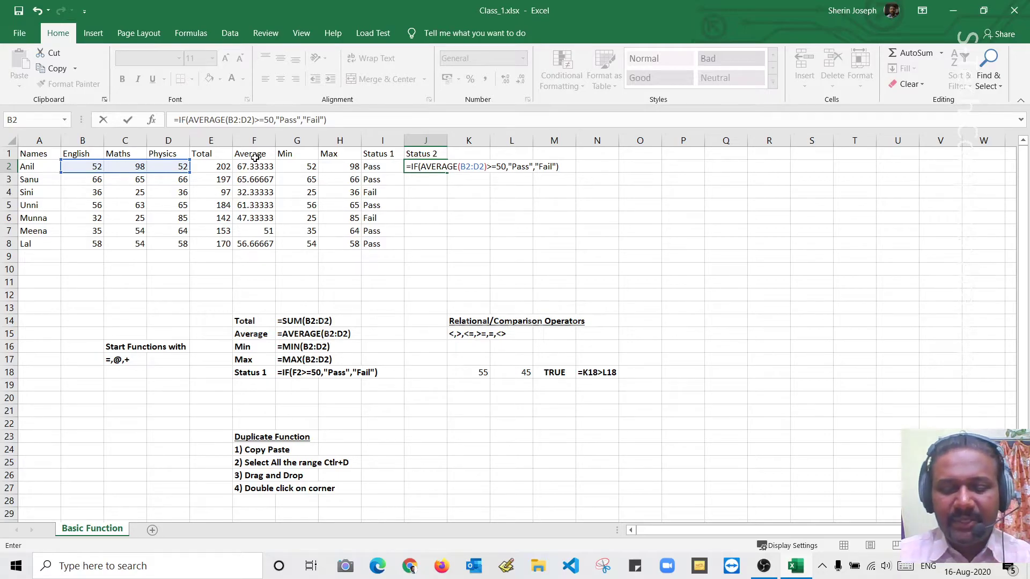
pyautogui.press('Return')
# Step: Review the Status 2 formula in J2 and auto-fill it down to J8
pyautogui.click(431, 168)
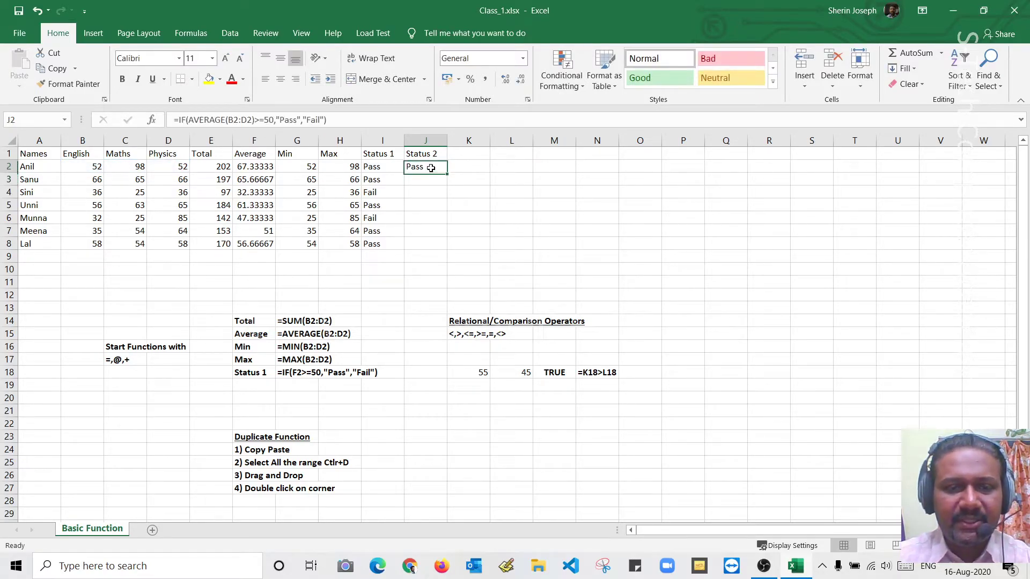
pyautogui.doubleClick(431, 168)
pyautogui.press('Escape')
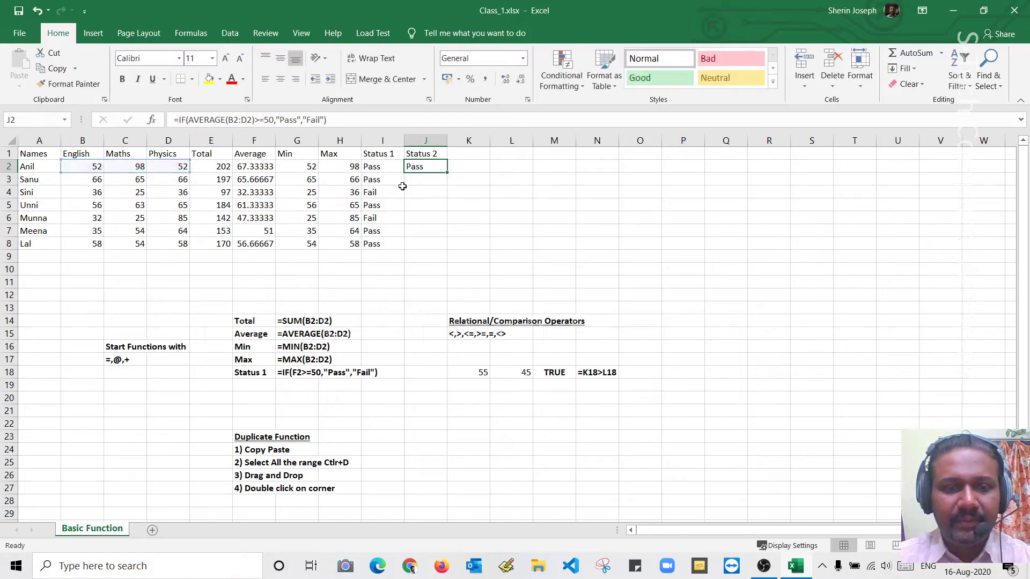
pyautogui.doubleClick(448, 173)
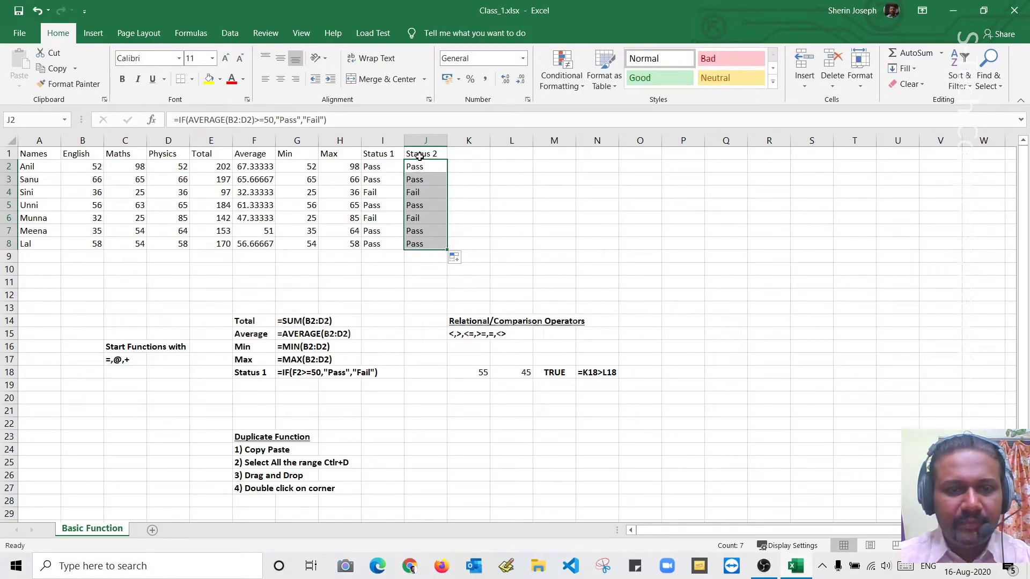
# Step: Extend the Status 1 label from F18 into F19 as "Status 2" and paste the formula text from J2 into G19
pyautogui.click(271, 378)
pyautogui.moveTo(271, 378)
pyautogui.mouseDown()
pyautogui.moveTo(284, 385)
pyautogui.moveTo(276, 387)
pyautogui.mouseUp()
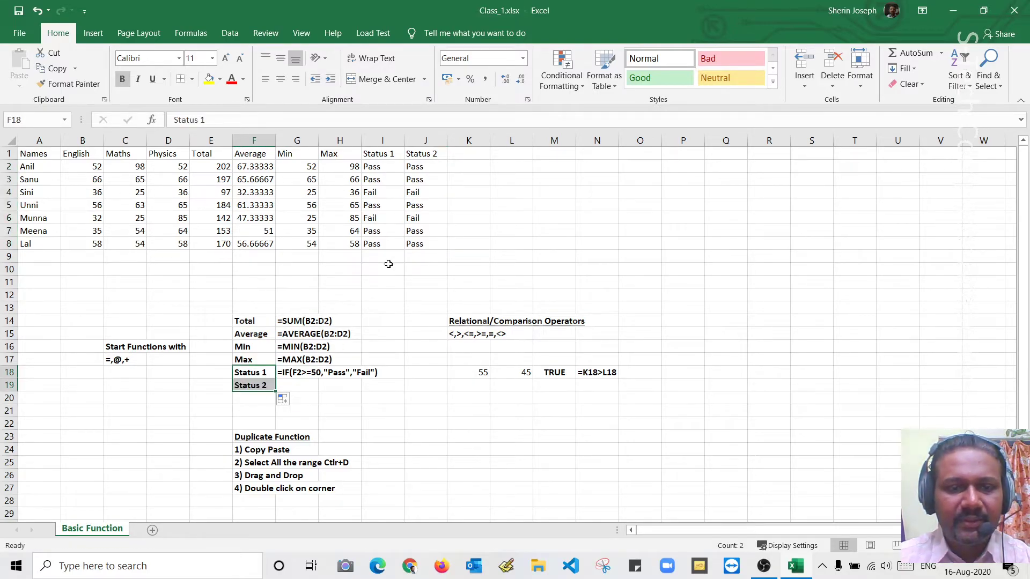
pyautogui.doubleClick(427, 166)
pyautogui.moveTo(561, 166); pyautogui.dragTo(407, 167)
pyautogui.hotkey('ctrl', 'c')
pyautogui.press('Escape')
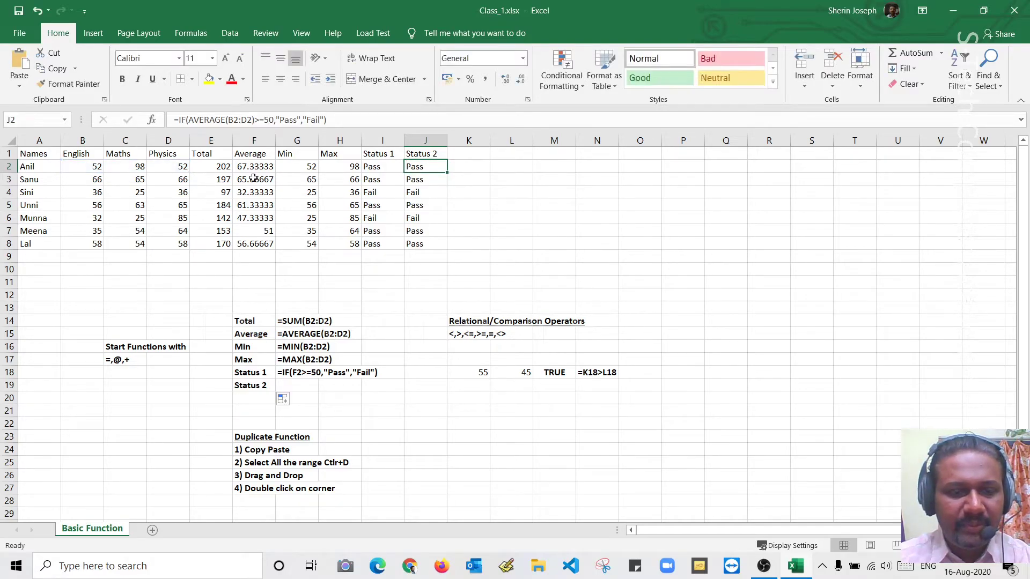
pyautogui.doubleClick(292, 384)
pyautogui.hotkey('ctrl', 'v')
pyautogui.press('Return')
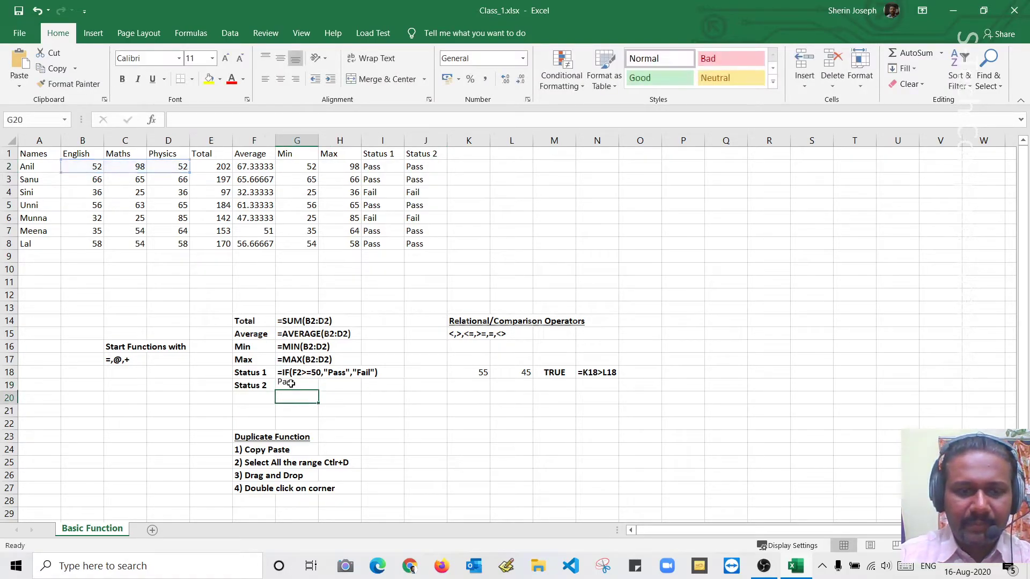
# Step: Turn the formula in G19 into literal text with a leading apostrophe and make it bold
pyautogui.doubleClick(290, 385)
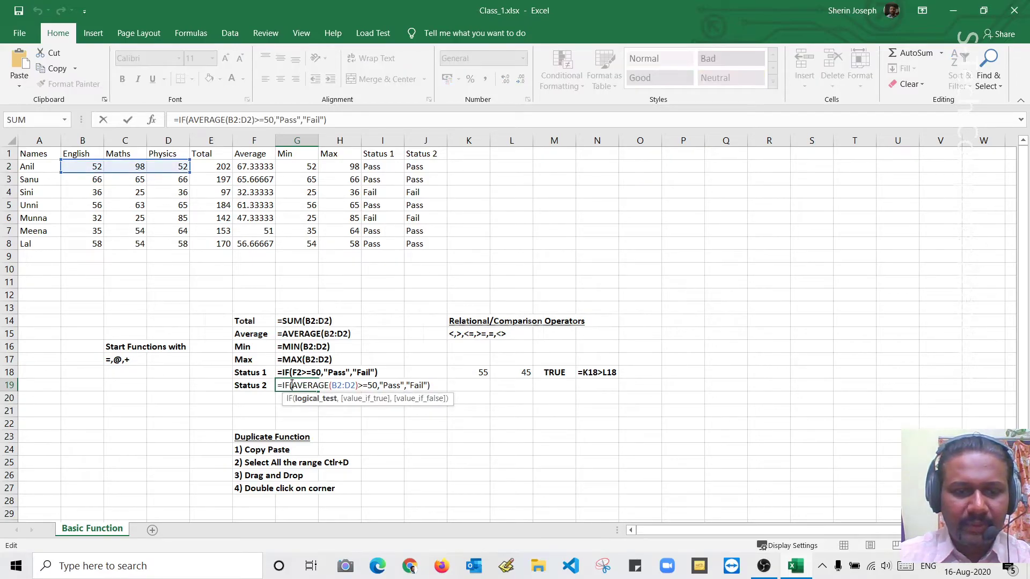
pyautogui.click(278, 386)
pyautogui.write("'")
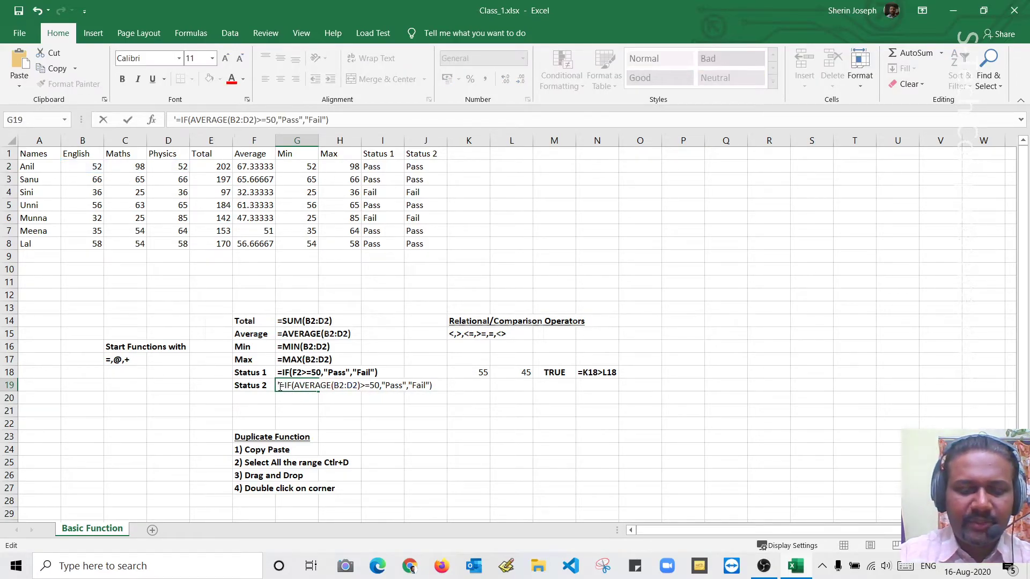
pyautogui.press('Return')
pyautogui.click(279, 386)
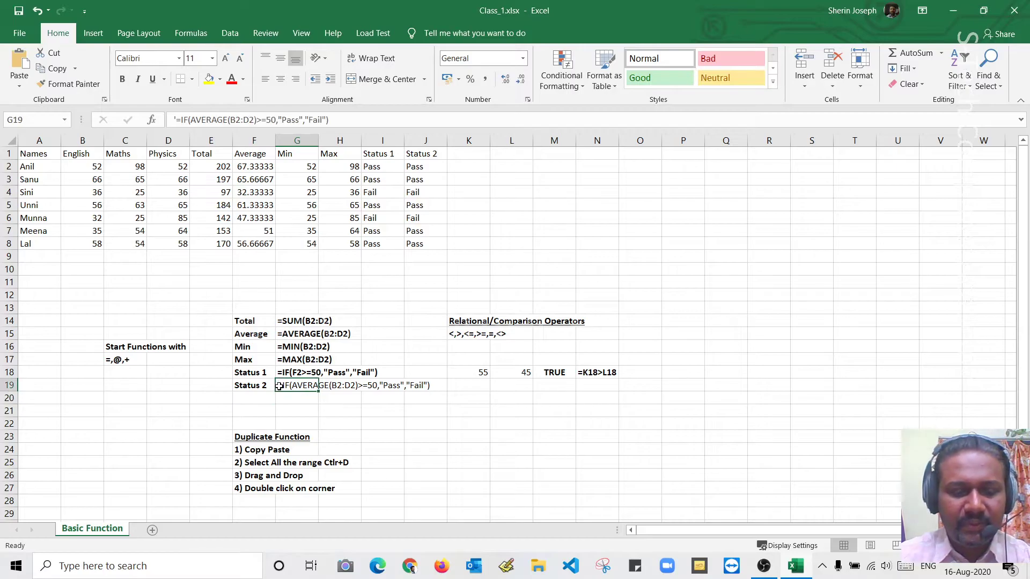
pyautogui.hotkey('ctrl', 'b')
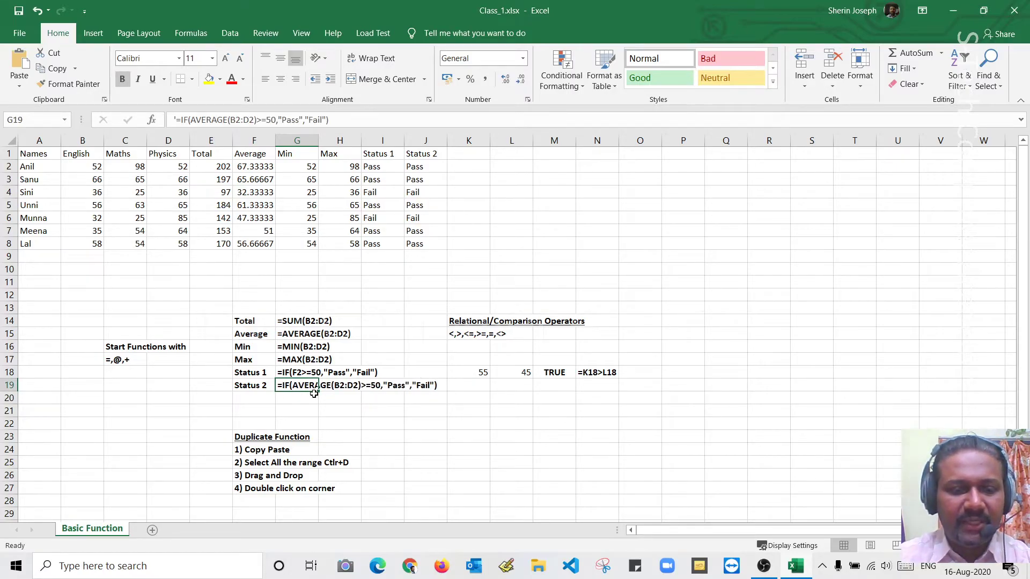
# Step: Move the Duplicate Function list so that its heading starts in cell B21
pyautogui.moveTo(236, 439); pyautogui.dragTo(94, 463)
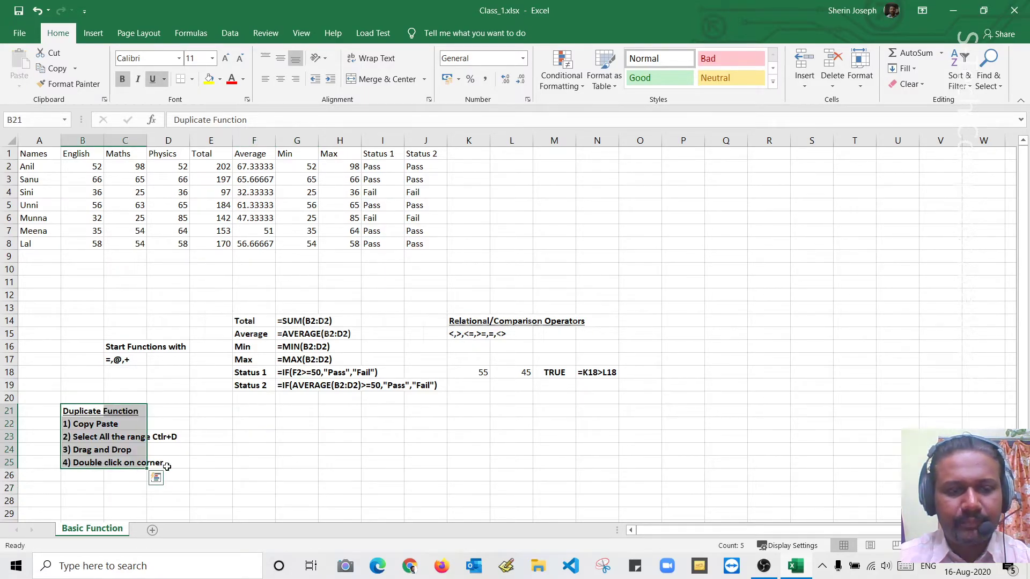
pyautogui.click(246, 433)
# Step: Extend the Status 2 header from J1 into K1 as "Status 3" and note the criterion ">=40" in K11
pyautogui.click(445, 156)
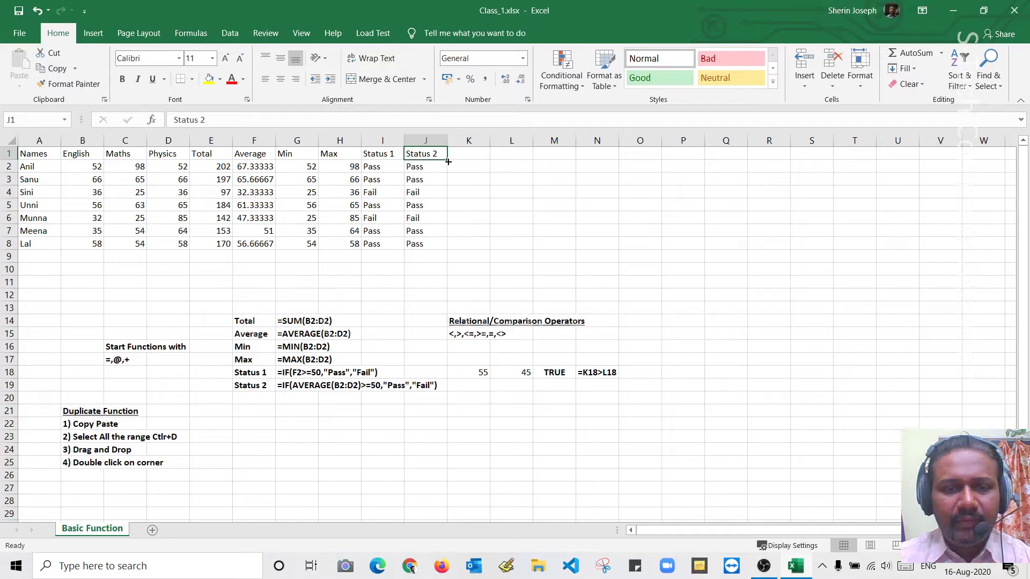
pyautogui.moveTo(448, 160); pyautogui.dragTo(483, 160)
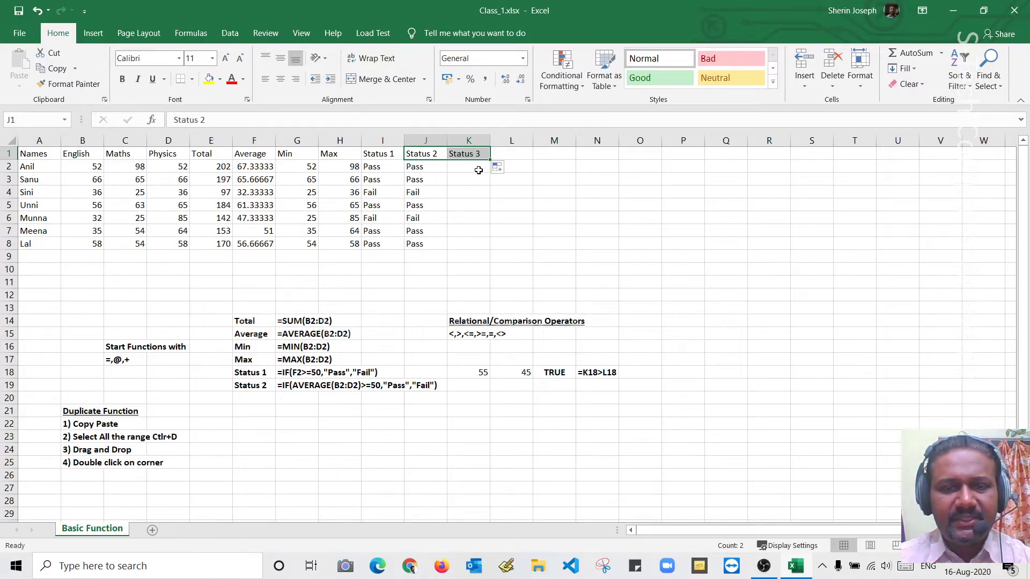
pyautogui.click(472, 166)
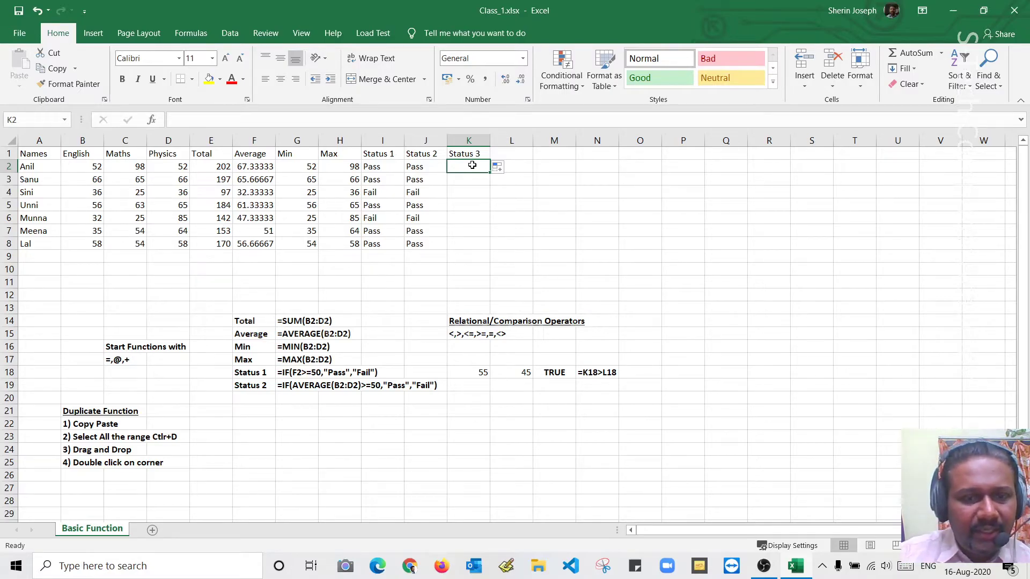
pyautogui.click(467, 285)
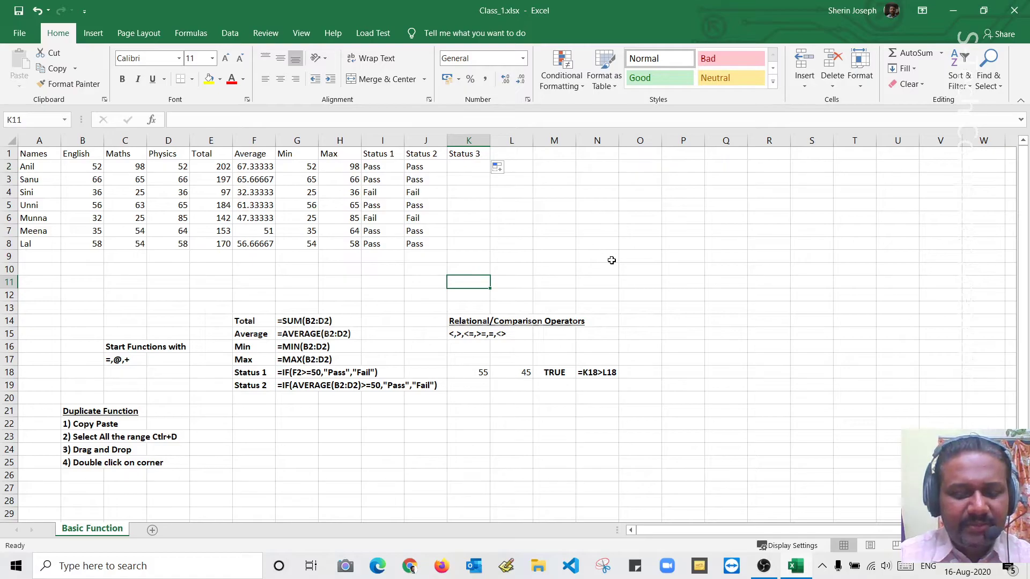
pyautogui.write('>=40')
pyautogui.press('Return')
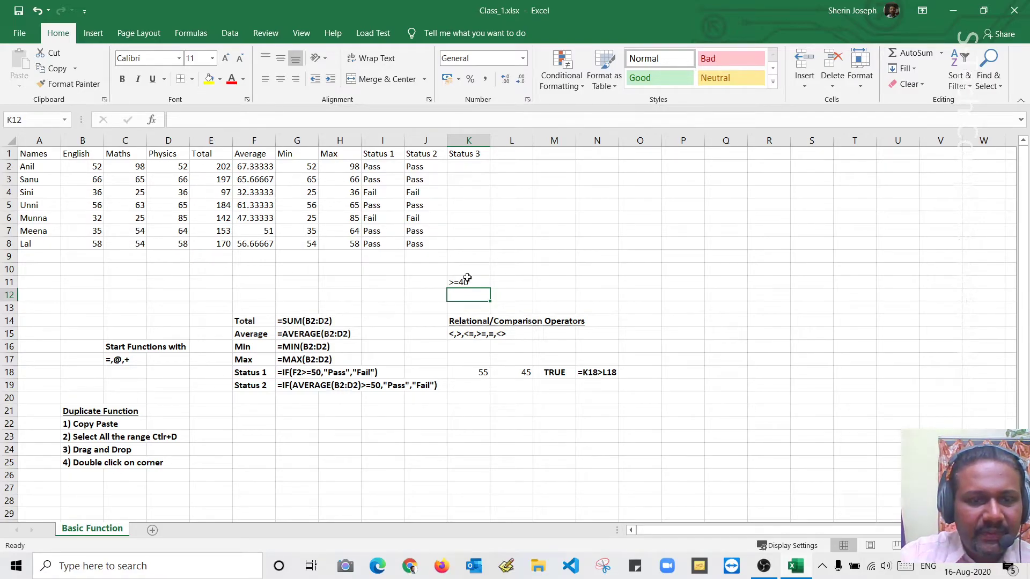
# Step: Enter =IF(MIN(B2:D2)>=40,"Pass","Fail") in K2 and auto-fill it down to K8
pyautogui.click(469, 165)
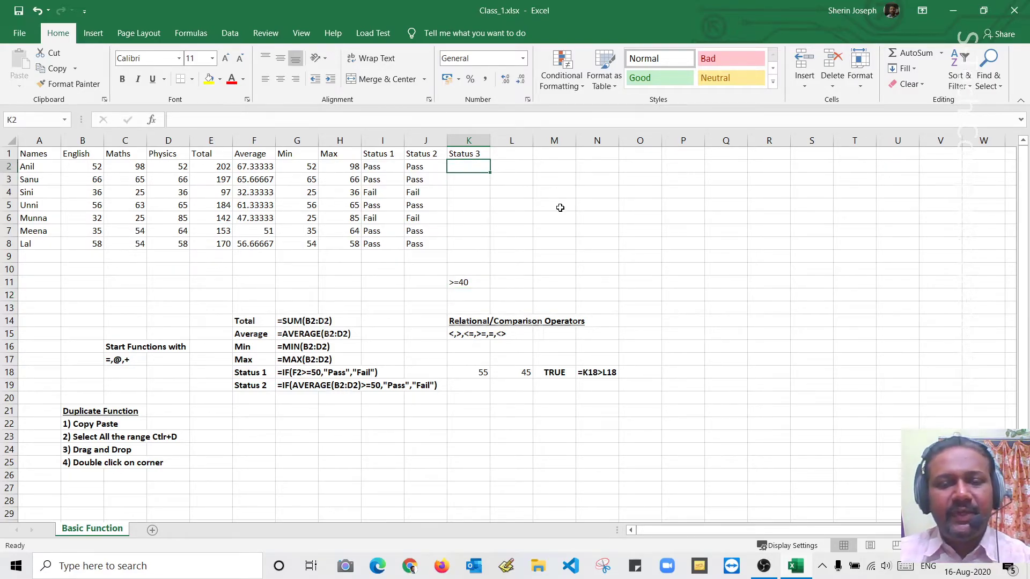
pyautogui.write('=if')
pyautogui.press('Tab')
pyautogui.write('min')
pyautogui.press('Tab')
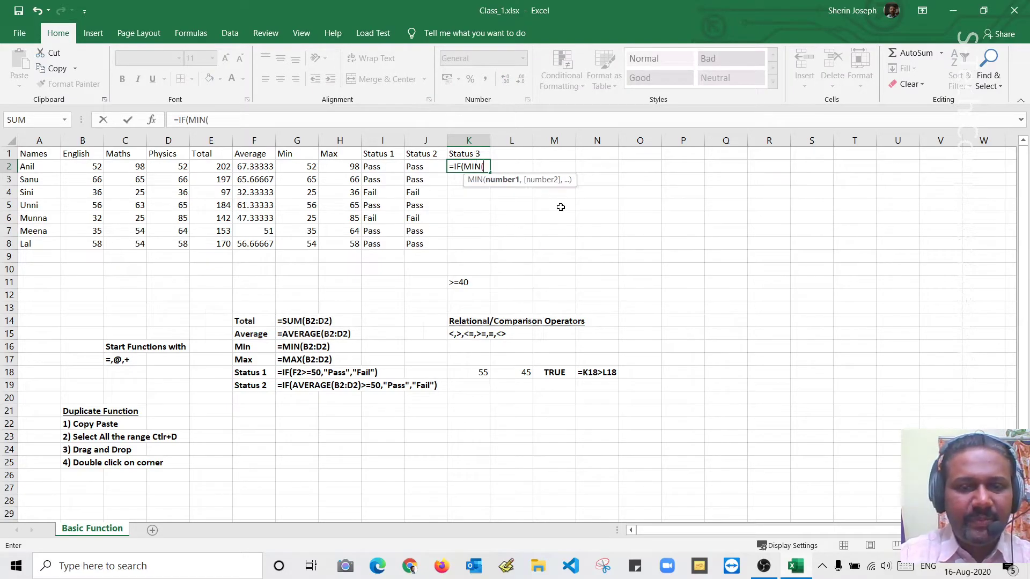
pyautogui.moveTo(86, 168); pyautogui.dragTo(183, 168)
pyautogui.write('),')
pyautogui.press('BackSpace')
pyautogui.write('>=40,"Pass","Fail')
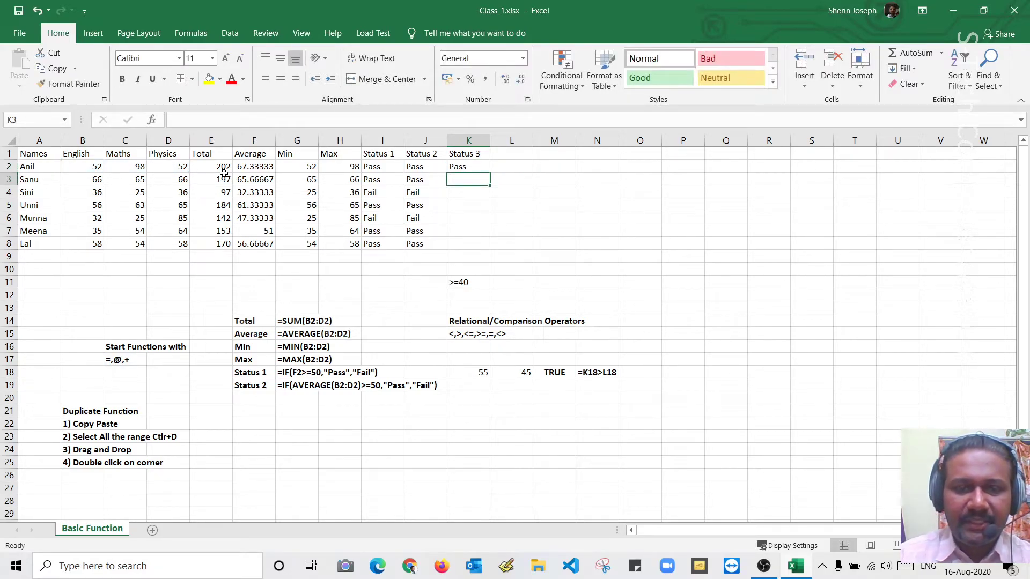
pyautogui.click(473, 167)
pyautogui.doubleClick(489, 173)
# Step: Record the K2 formula in G20 as literal text, '=IF(MIN(B2:D2)>=40,"Pass","Fail"), with a leading apostrophe
pyautogui.doubleClick(471, 165)
pyautogui.moveTo(583, 167); pyautogui.dragTo(427, 165)
pyautogui.hotkey('ctrl', 'c')
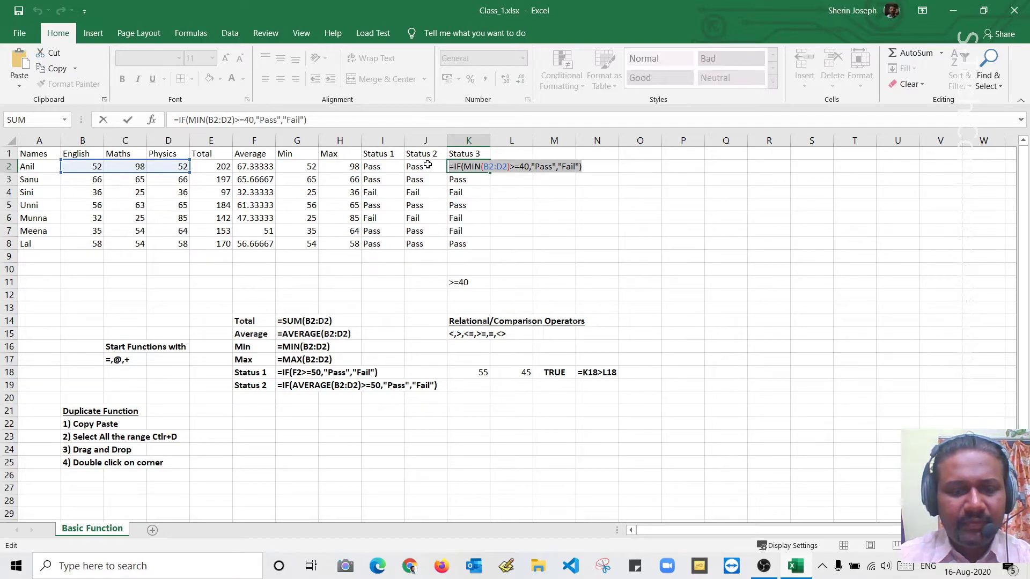
pyautogui.press('Escape')
pyautogui.click(288, 401)
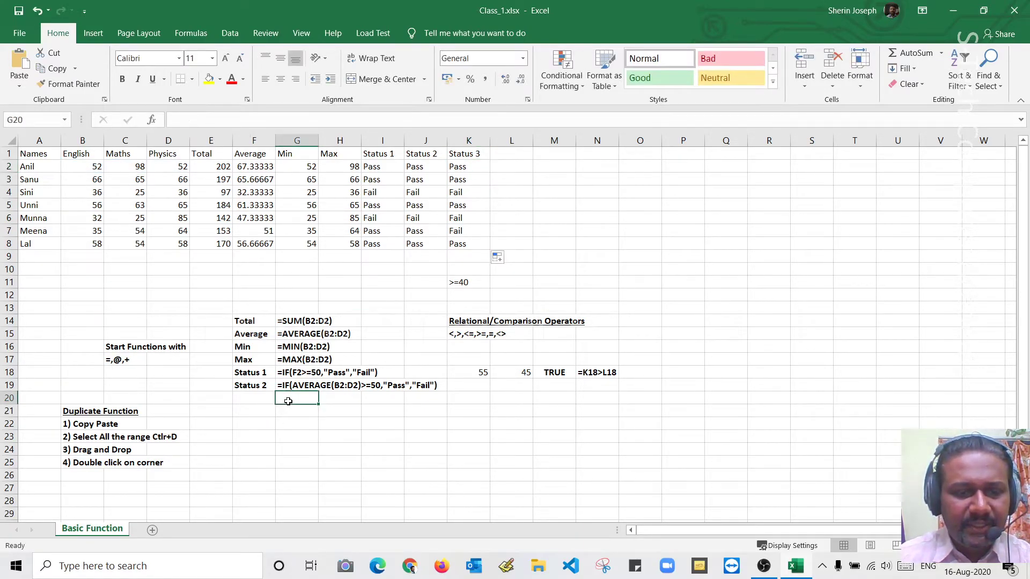
pyautogui.hotkey('ctrl', 'v')
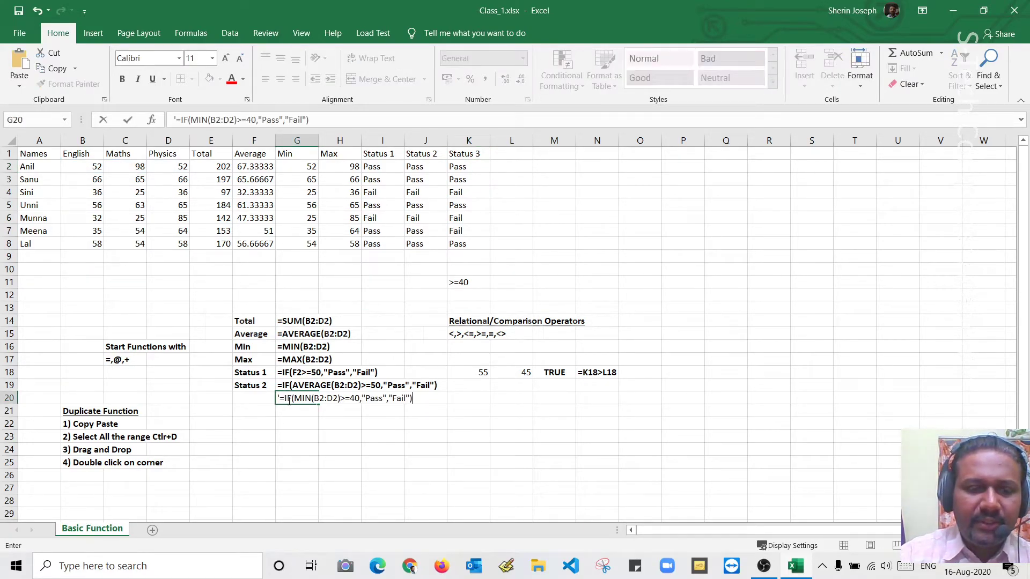
pyautogui.press('Return')
# Step: Extend the Status 2 label in F19 down to F21 to add "Status 3" and "Status 4"
pyautogui.click(250, 401)
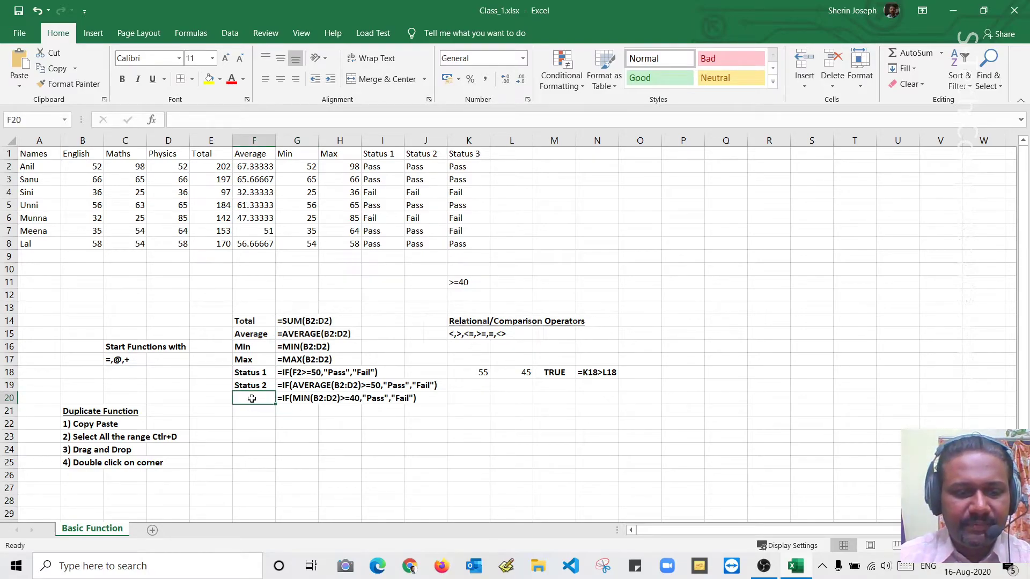
pyautogui.click(262, 388)
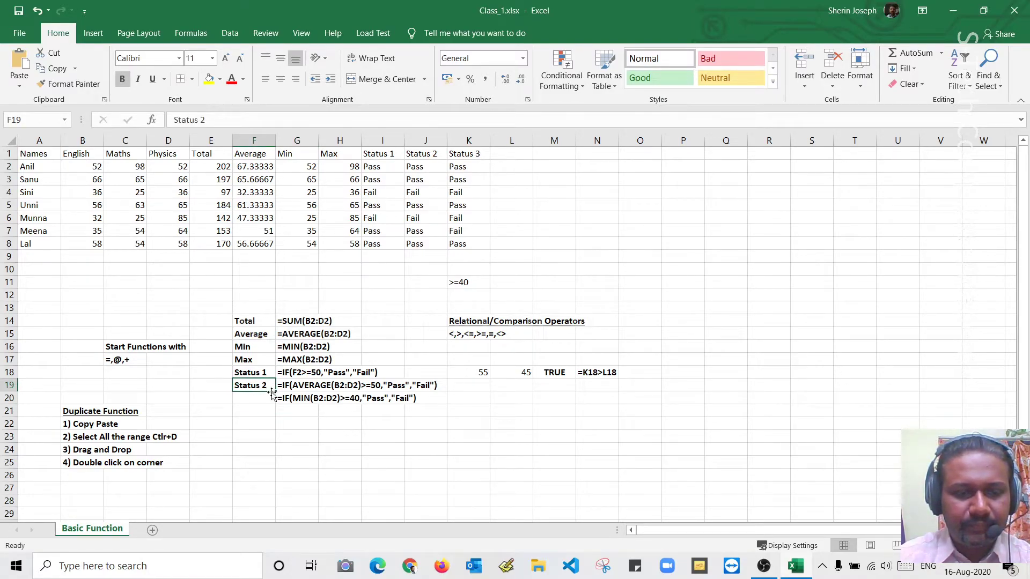
pyautogui.moveTo(278, 390); pyautogui.dragTo(290, 414)
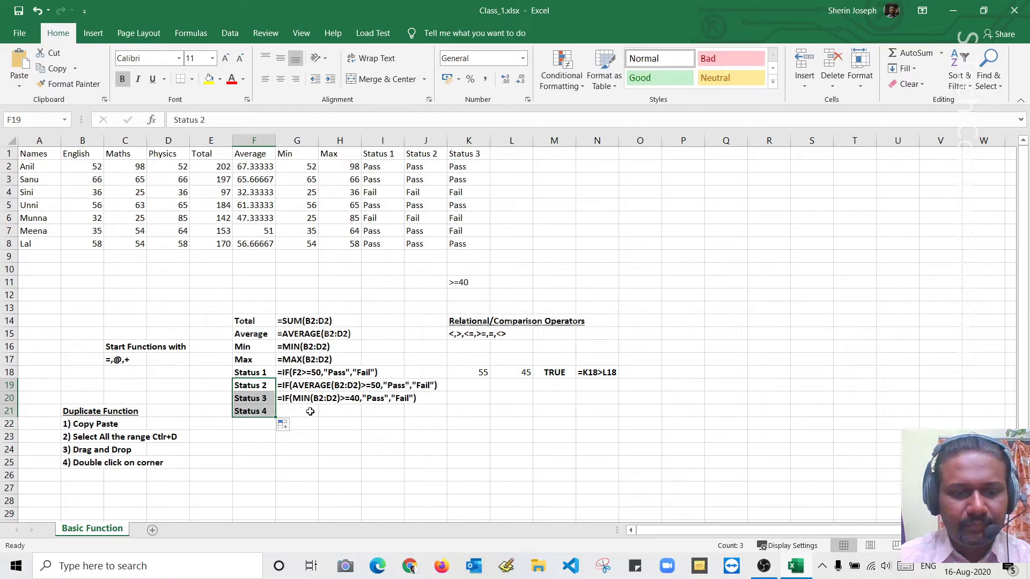
pyautogui.click(310, 413)
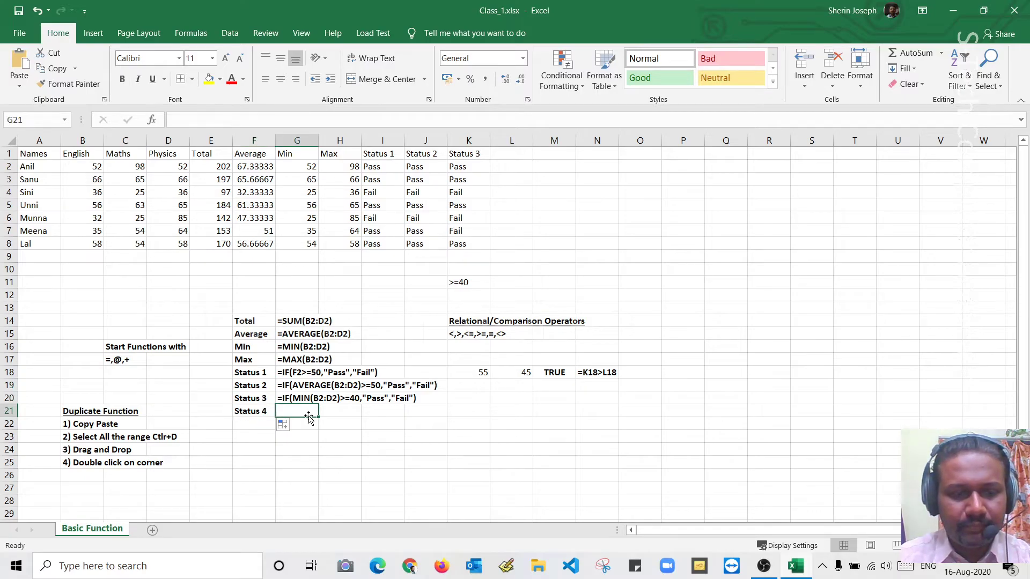
# Step: Extend the Status 3 header from K1 into L1 as "Status 4"
pyautogui.click(482, 154)
pyautogui.moveTo(491, 160); pyautogui.dragTo(516, 162)
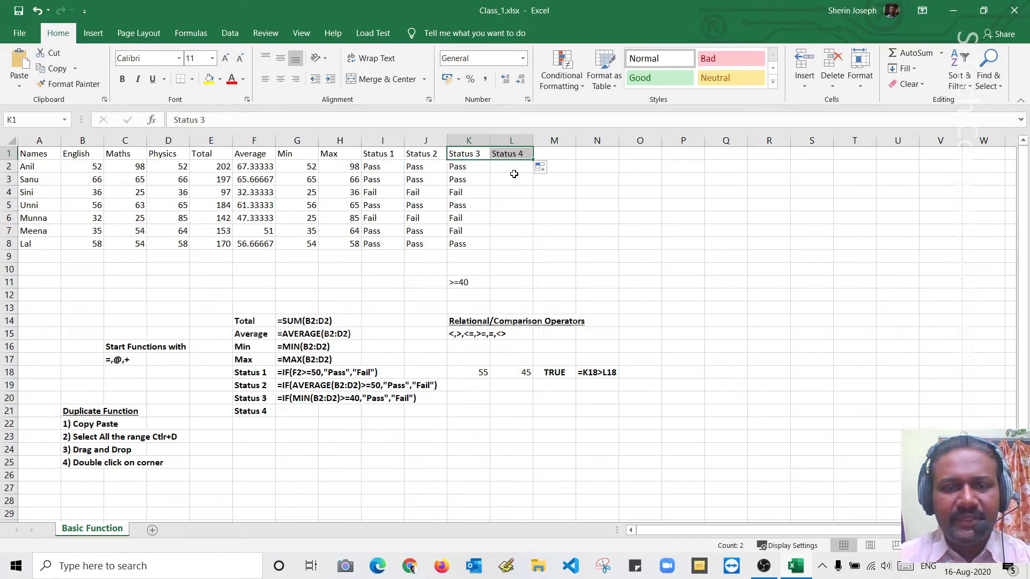
pyautogui.click(523, 173)
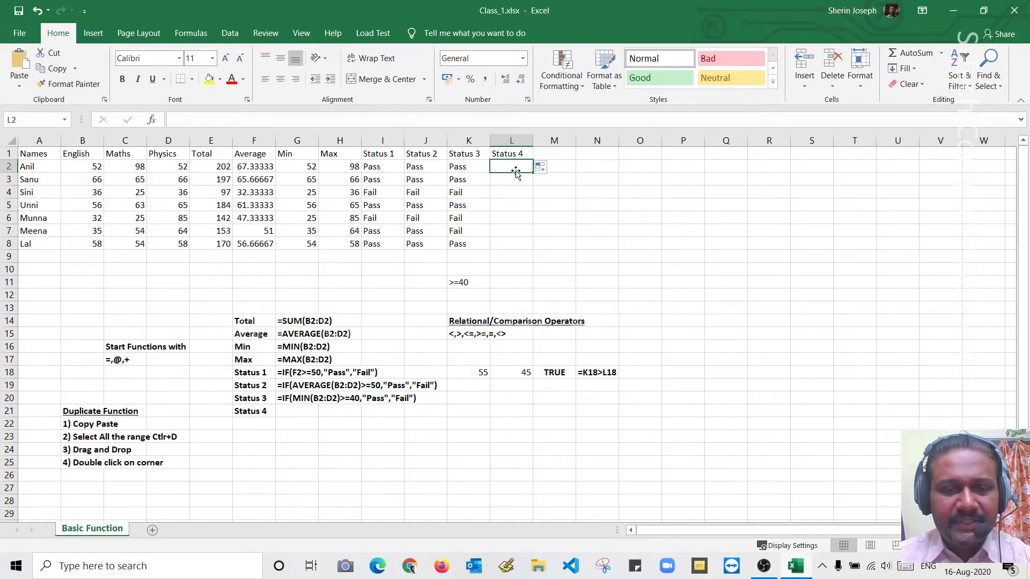
# Step: Note the subject criteria ">=40", ">=50" and ">=45" in B10, C10 and D10 under English, Maths and Physics
pyautogui.click(100, 269)
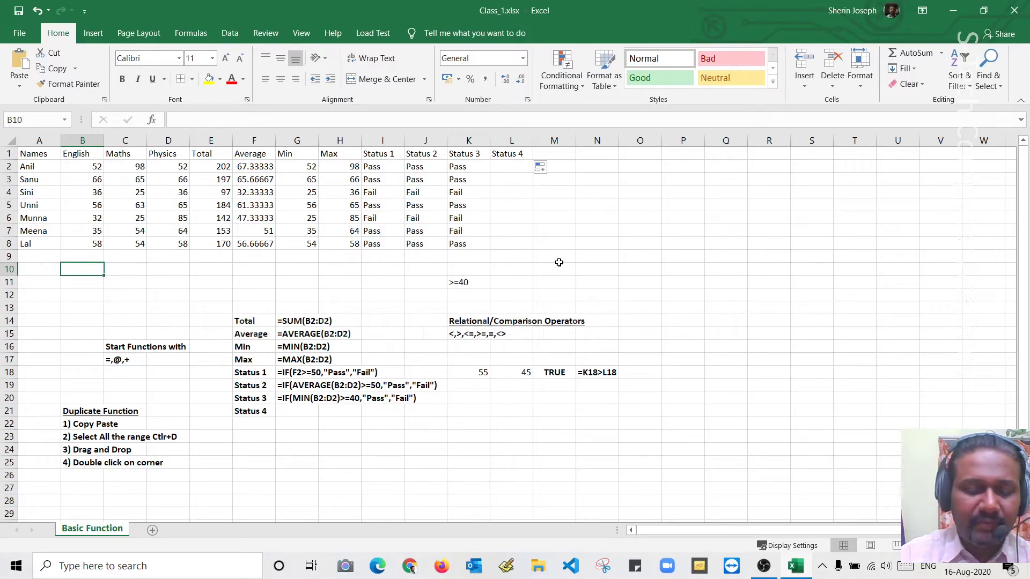
pyautogui.write('>')
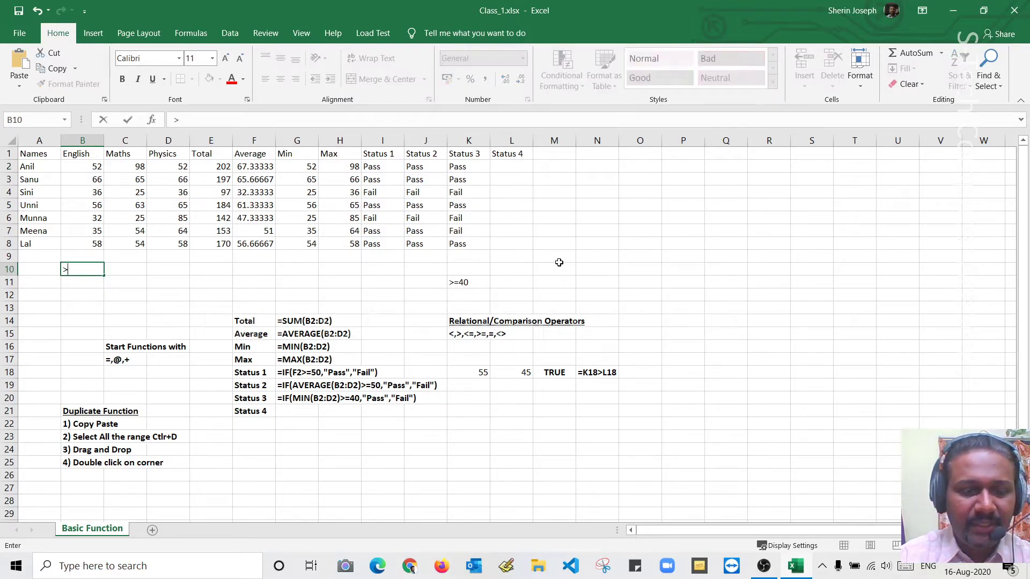
pyautogui.write('=40')
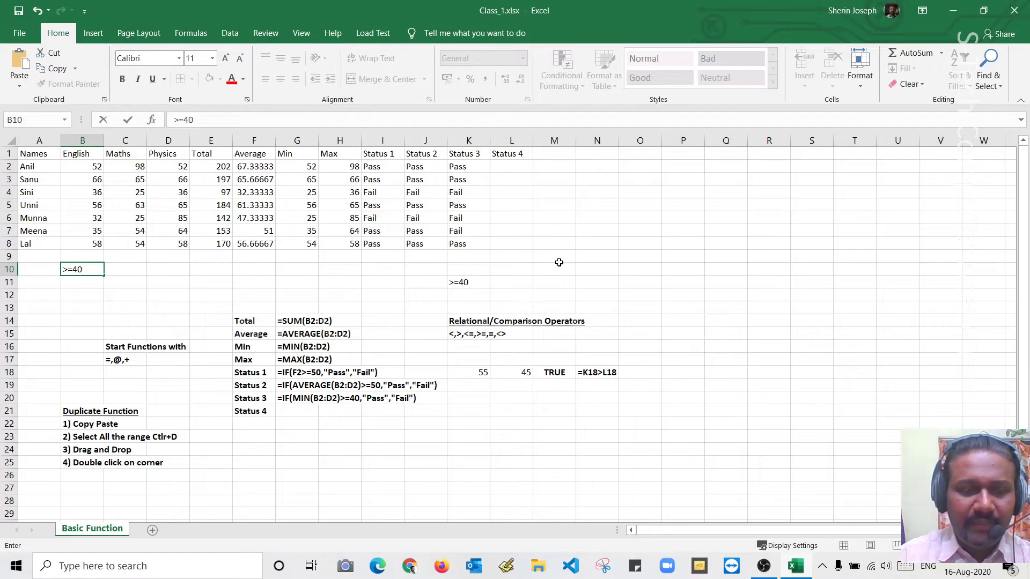
pyautogui.press('Tab')
pyautogui.write('>=50')
pyautogui.press('Tab')
pyautogui.write('>=45')
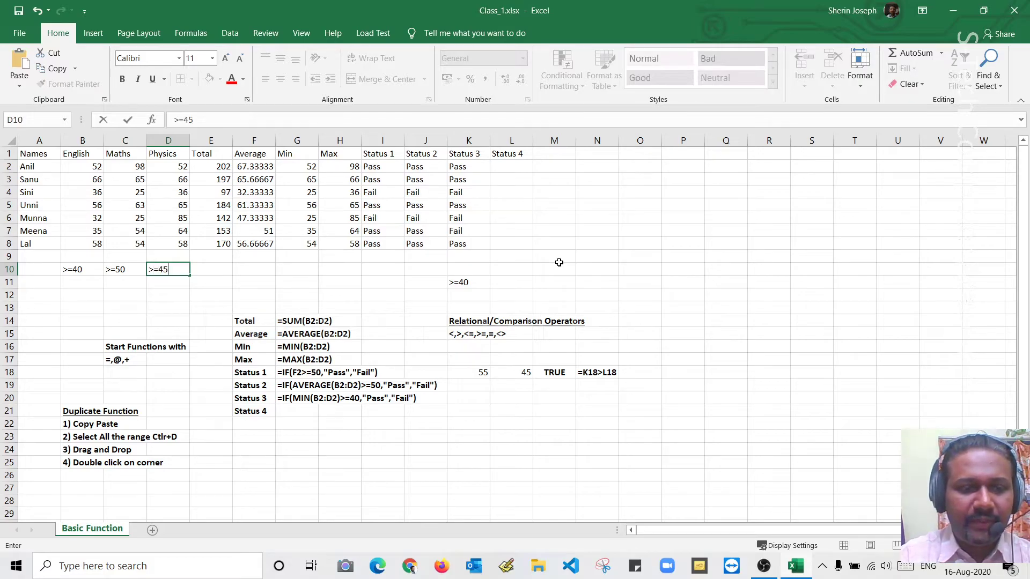
pyautogui.press('Return')
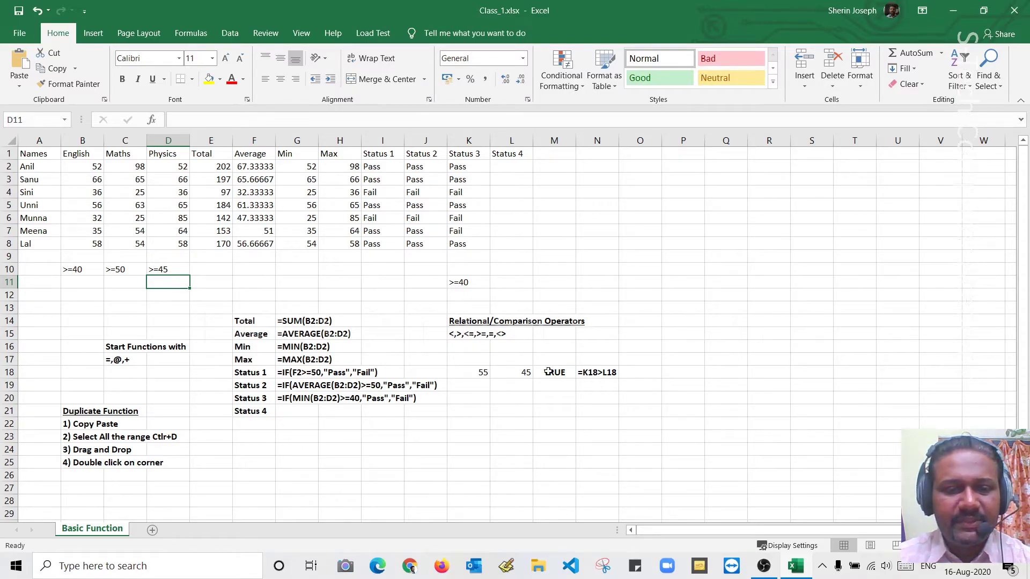
# Step: Add the heading "Logical Function" in P14 and make it bold and underlined
pyautogui.click(687, 317)
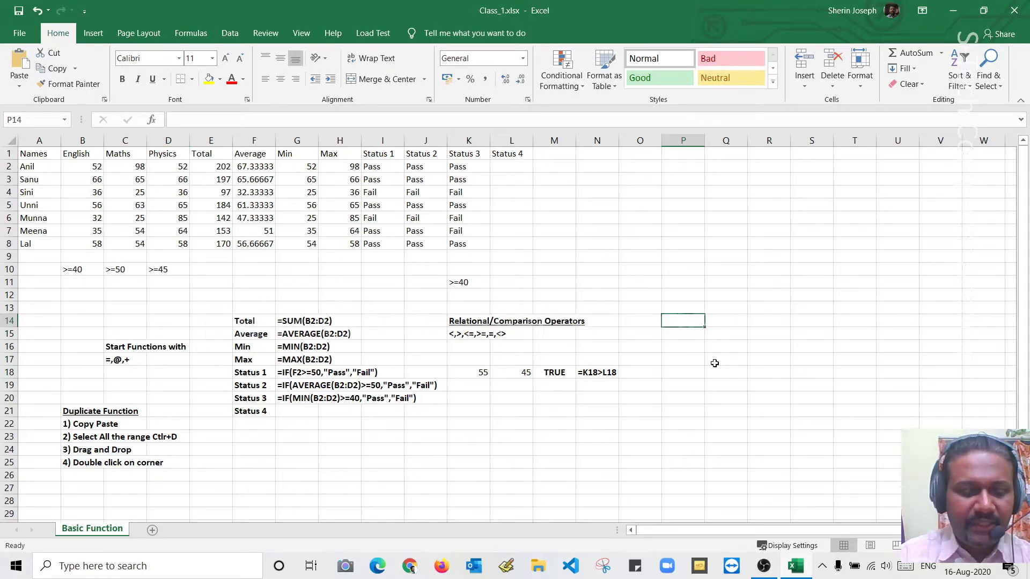
pyautogui.write('Logical Func')
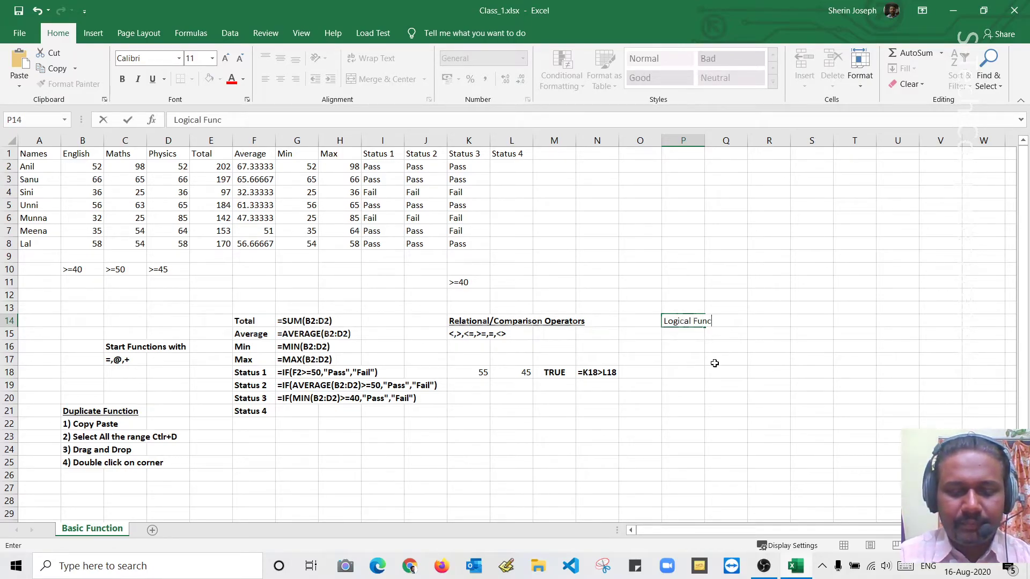
pyautogui.write('tion')
pyautogui.press('Return')
pyautogui.press('Up')
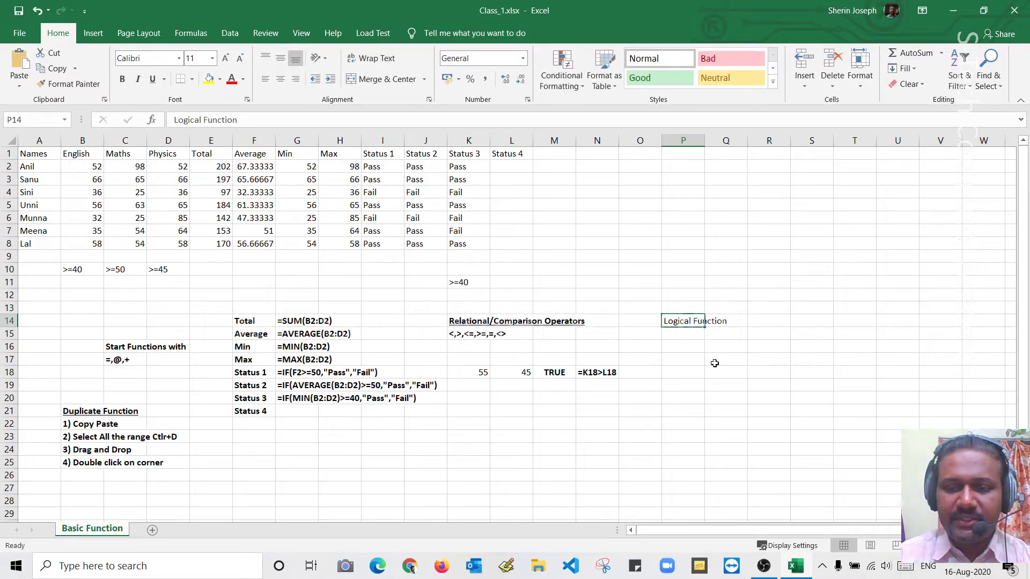
pyautogui.hotkey('ctrl', 'b')
pyautogui.hotkey('ctrl', 'u')
pyautogui.press('Down')
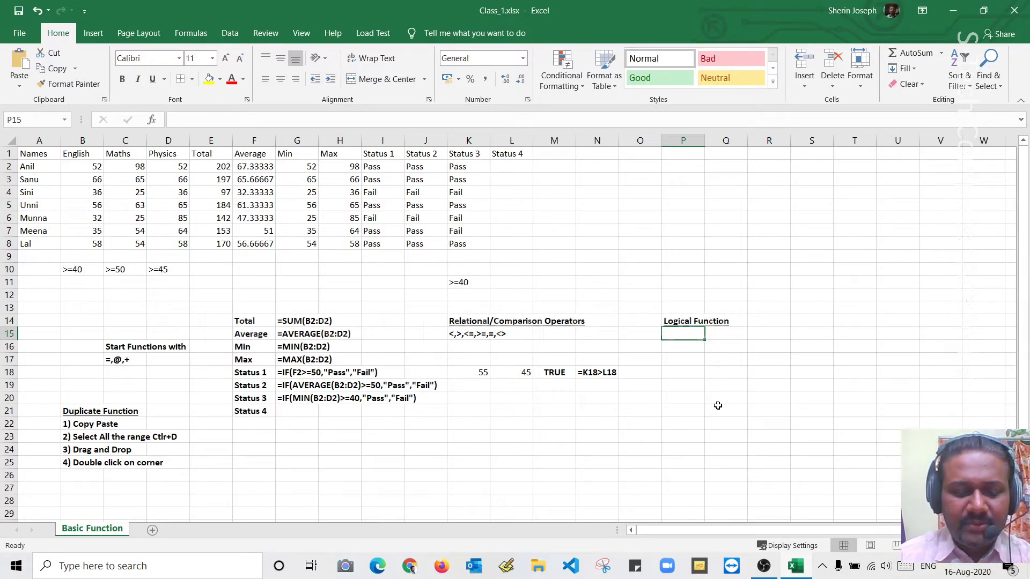
# Step: Enter the labels "AND" in P17 and "OR" in P18 and make them bold
pyautogui.press('Down')
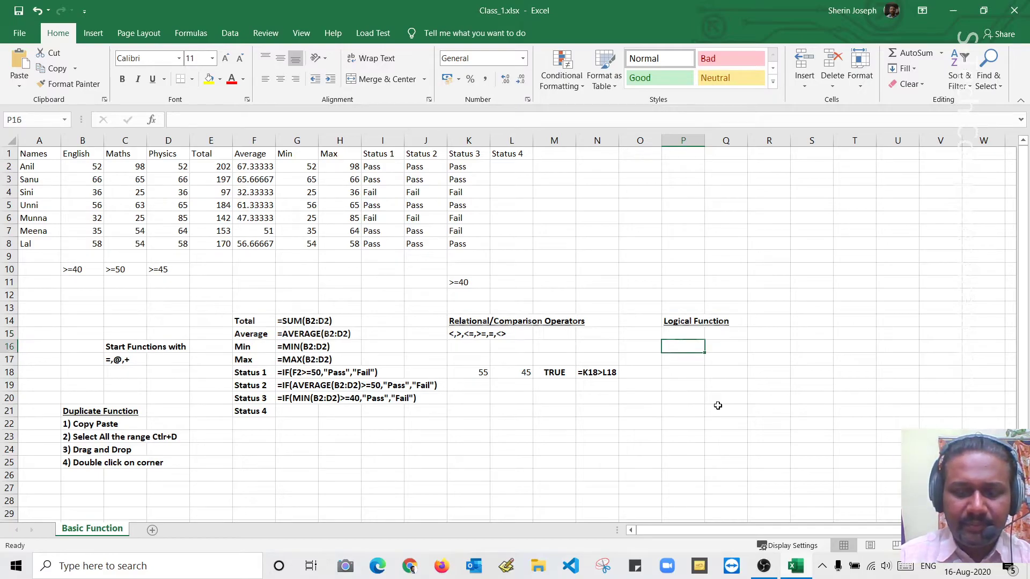
pyautogui.press('Down')
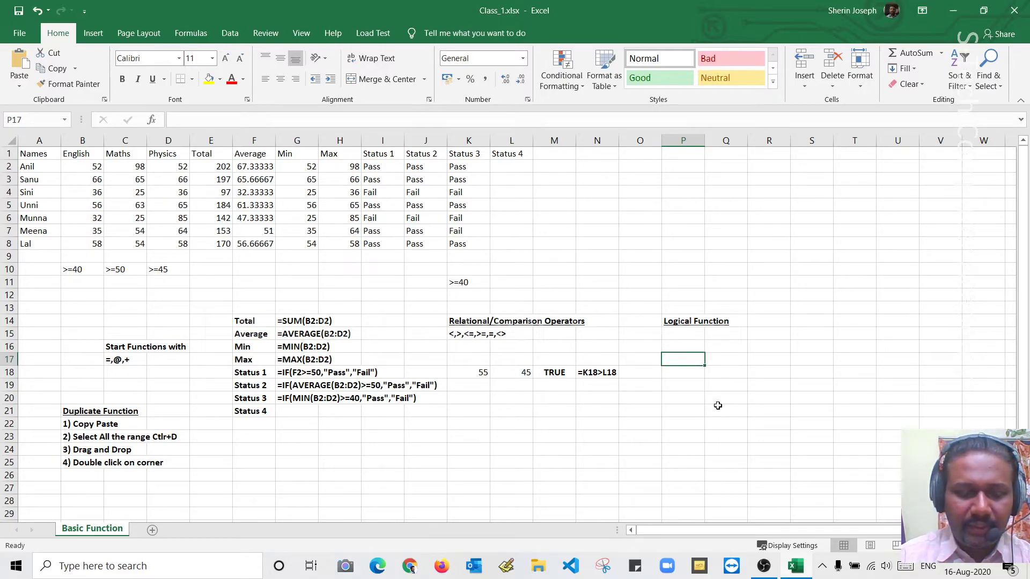
pyautogui.write('AND')
pyautogui.press('Return')
pyautogui.write('O')
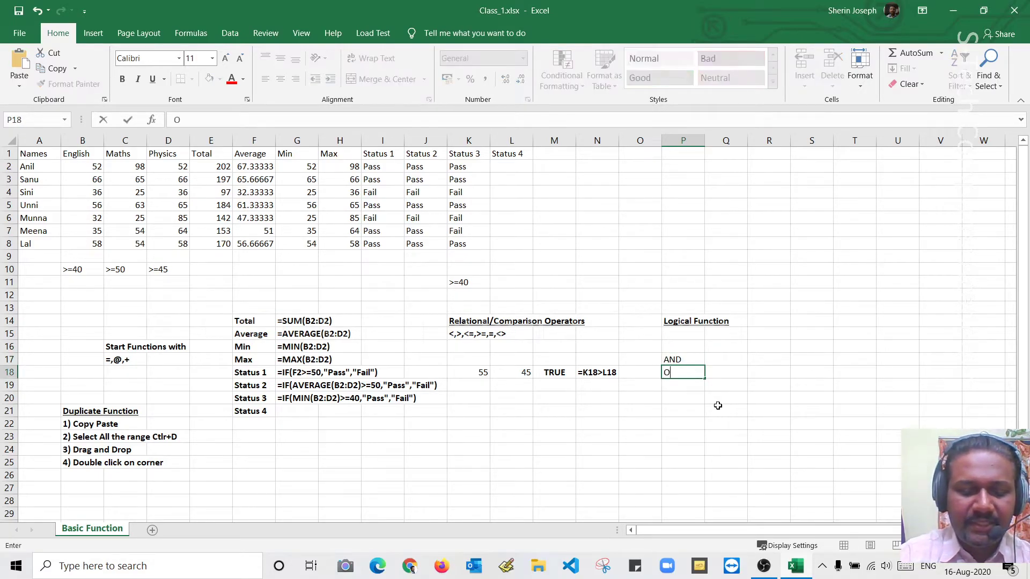
pyautogui.write('R')
pyautogui.press('Up')
pyautogui.moveTo(680, 359); pyautogui.dragTo(752, 382)
pyautogui.hotkey('ctrl', 'b')
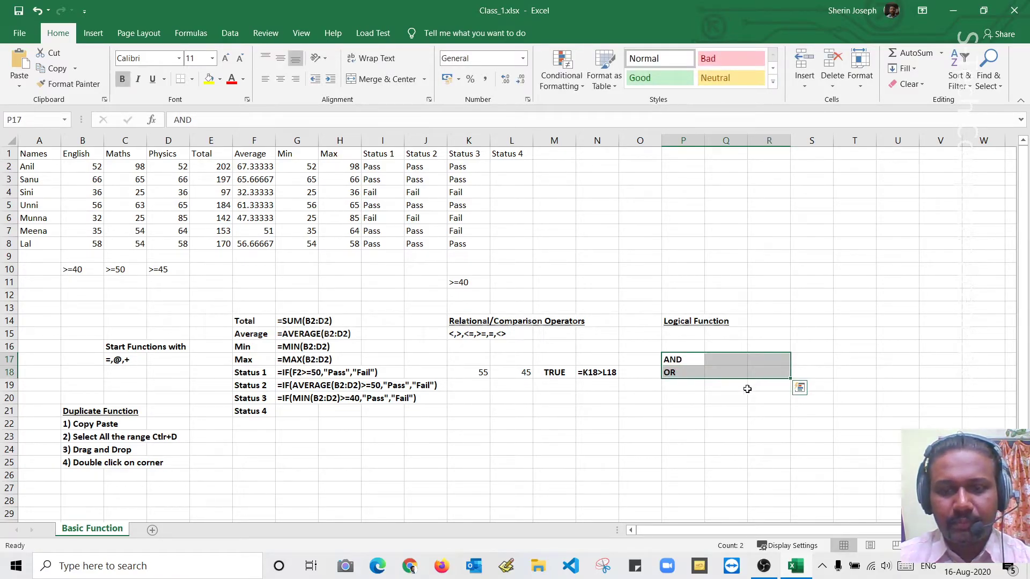
pyautogui.click(727, 410)
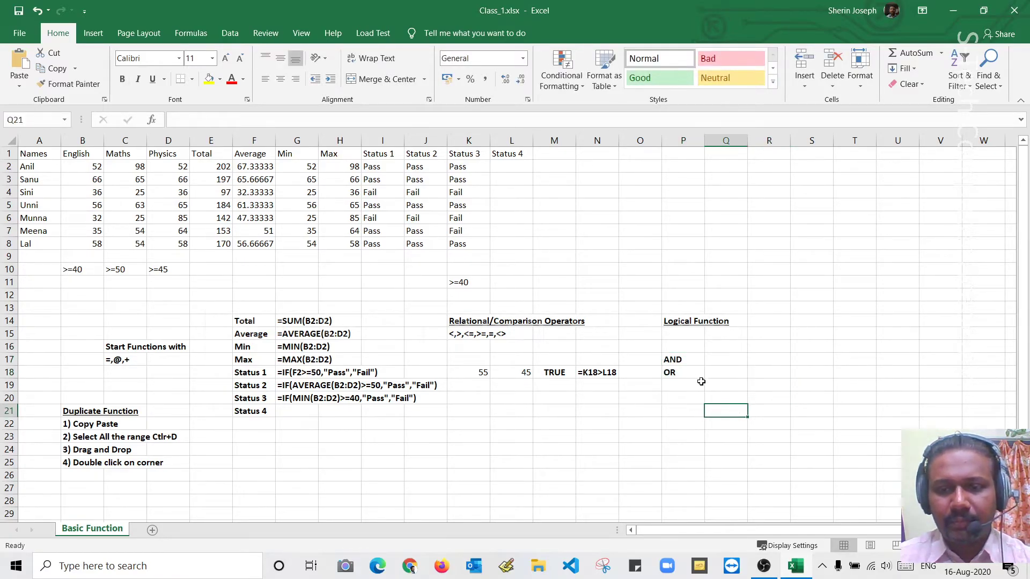
# Step: Enter the sample values 10, 20 and 30 in P16, Q16 and R16
pyautogui.click(694, 346)
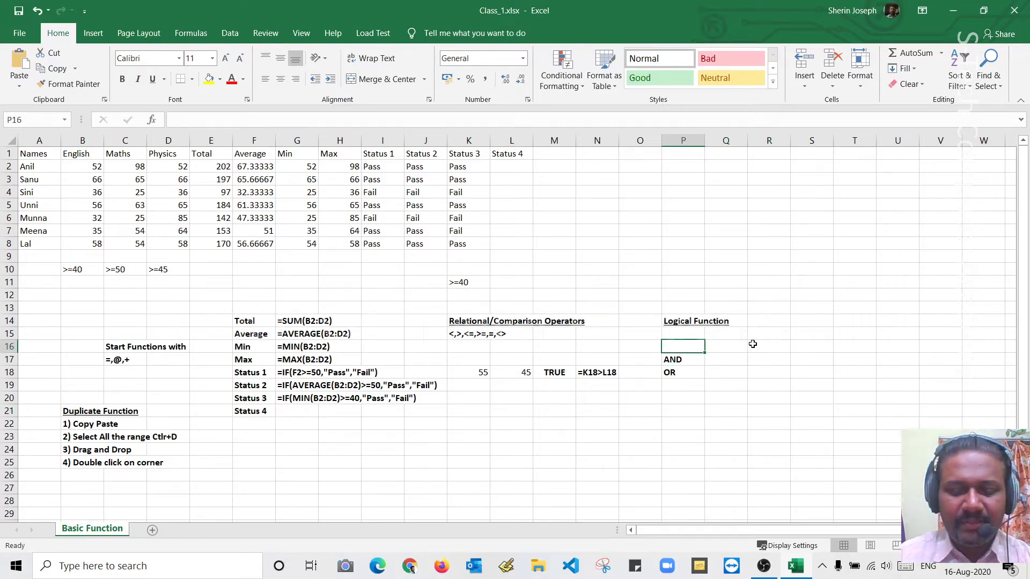
pyautogui.write('10')
pyautogui.press('Tab')
pyautogui.write('20')
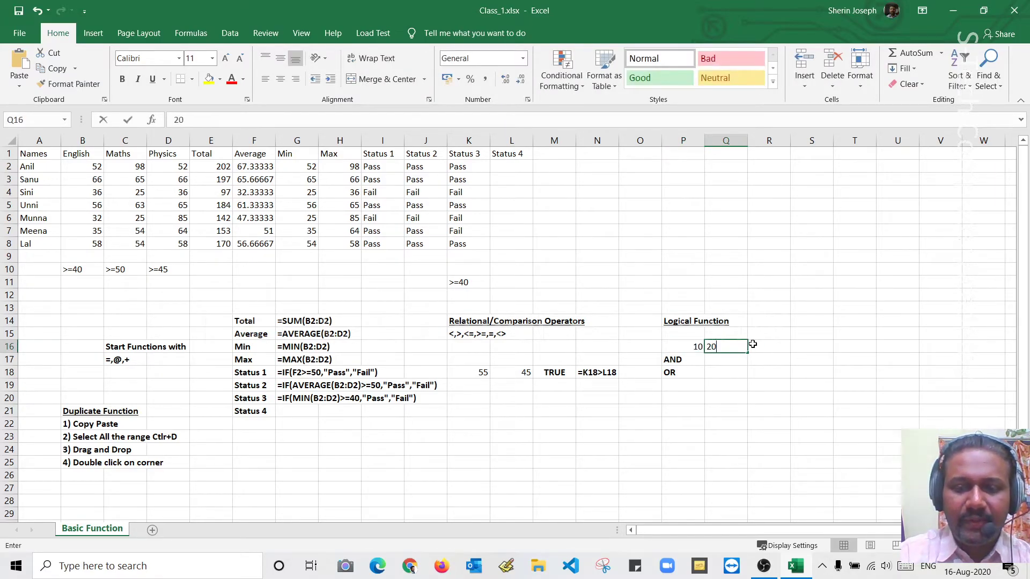
pyautogui.press('Tab')
pyautogui.write('30')
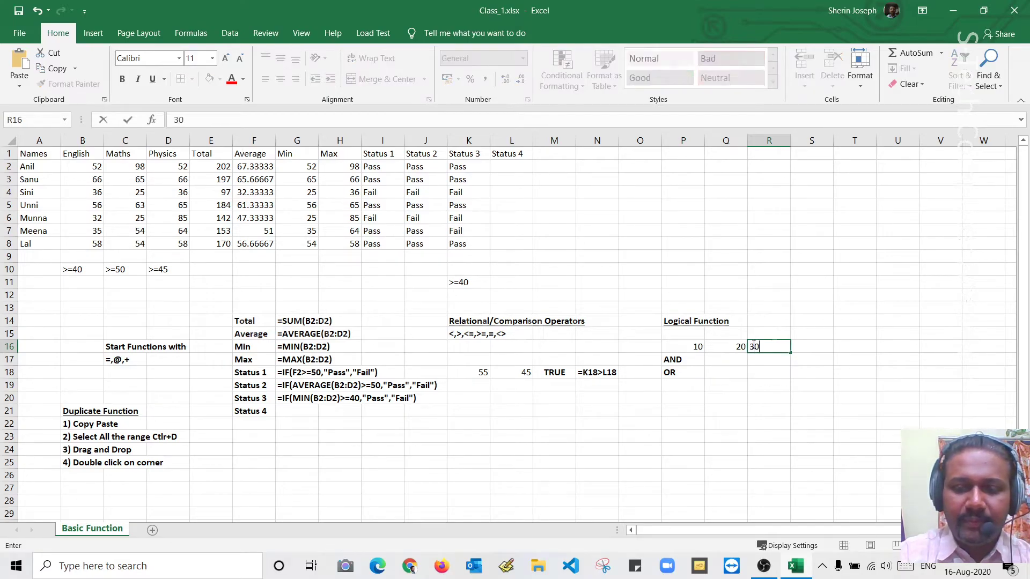
pyautogui.click(727, 364)
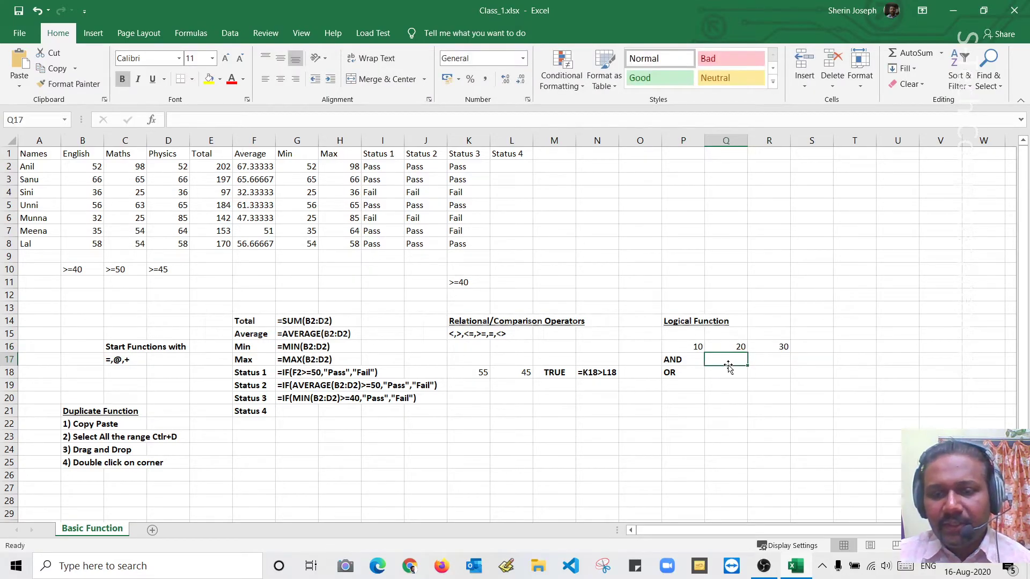
pyautogui.click(692, 346)
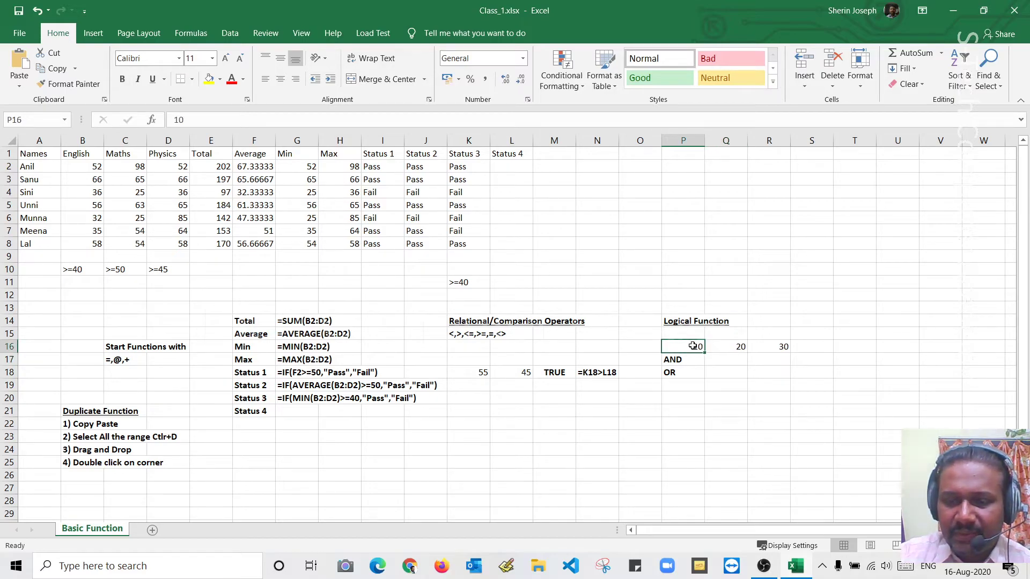
pyautogui.click(739, 347)
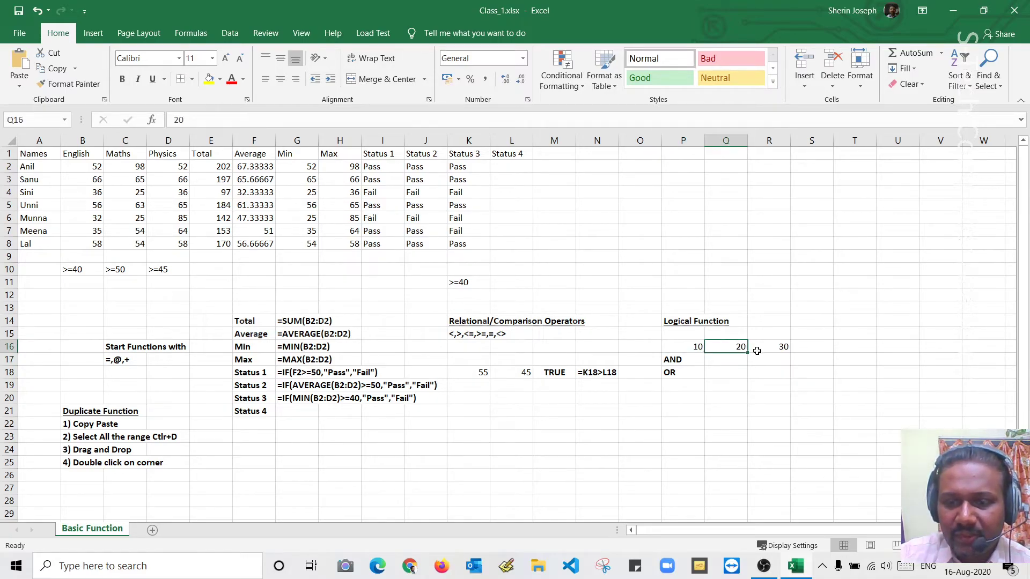
pyautogui.click(783, 348)
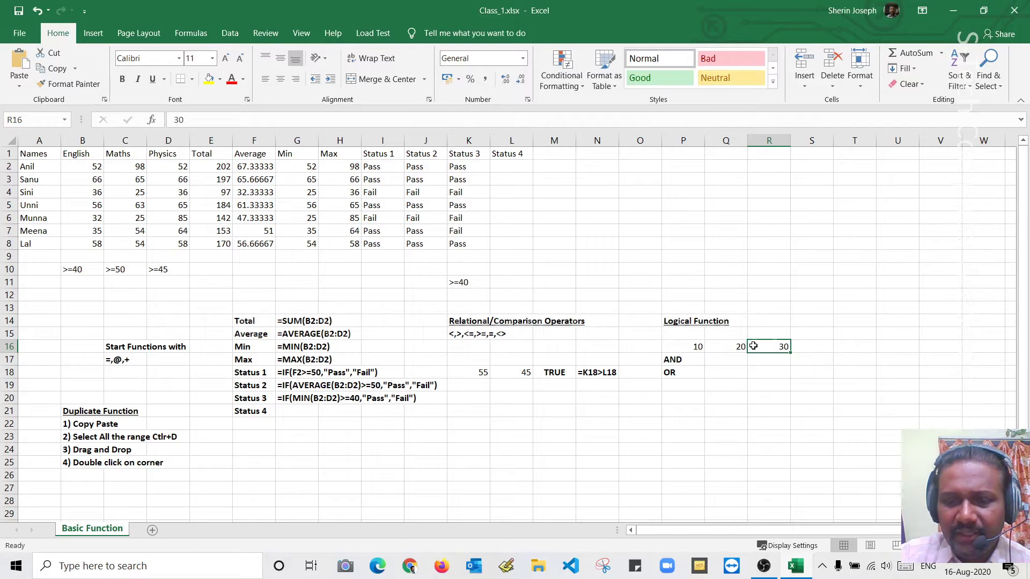
# Step: Make Q17 bold and enter =AND(P16=10,Q16=20,R16=30) in it, beside the AND label
pyautogui.click(723, 362)
pyautogui.hotkey('ctrl', 'b')
pyautogui.write('=and')
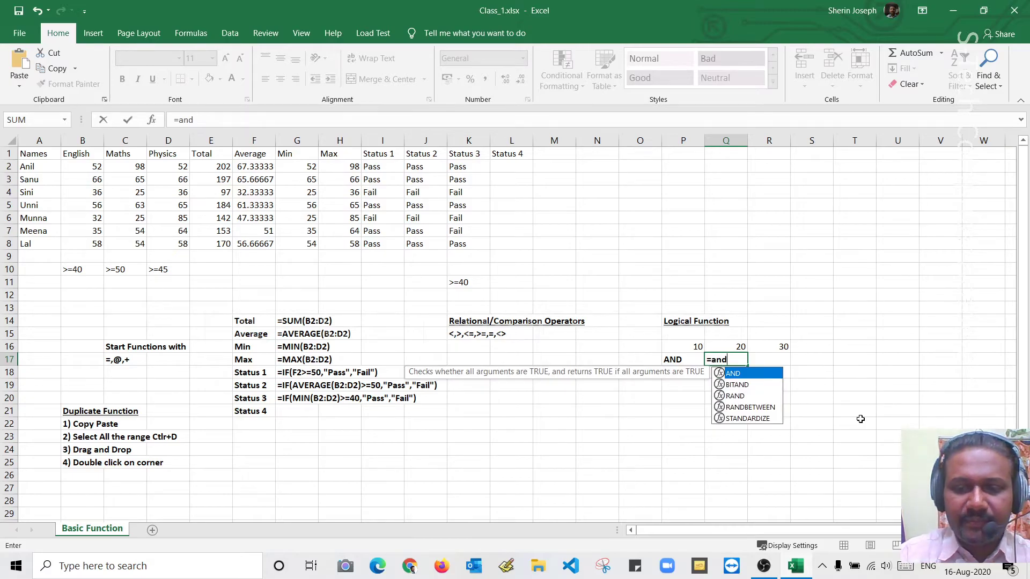
pyautogui.press('Tab')
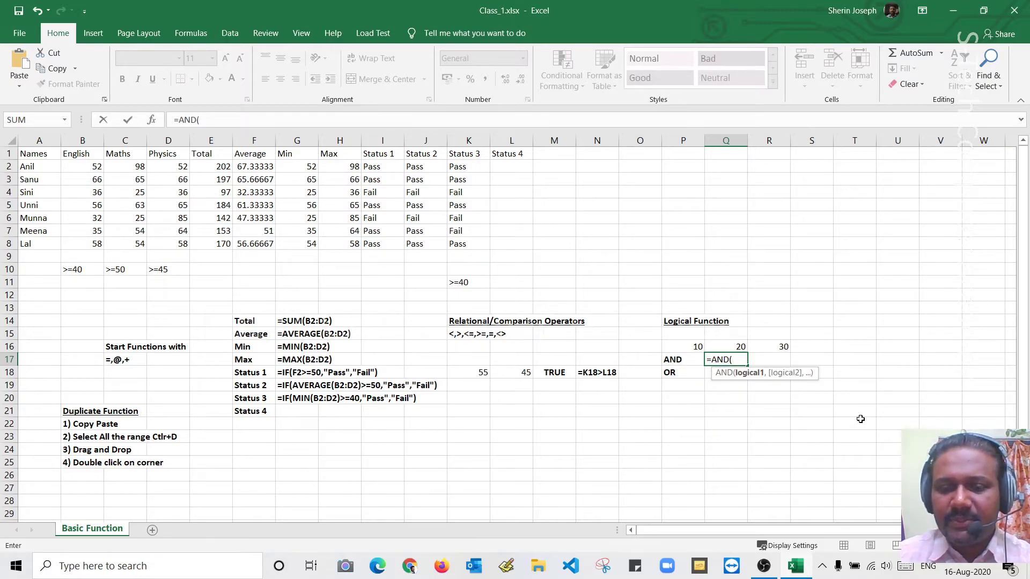
pyautogui.click(692, 347)
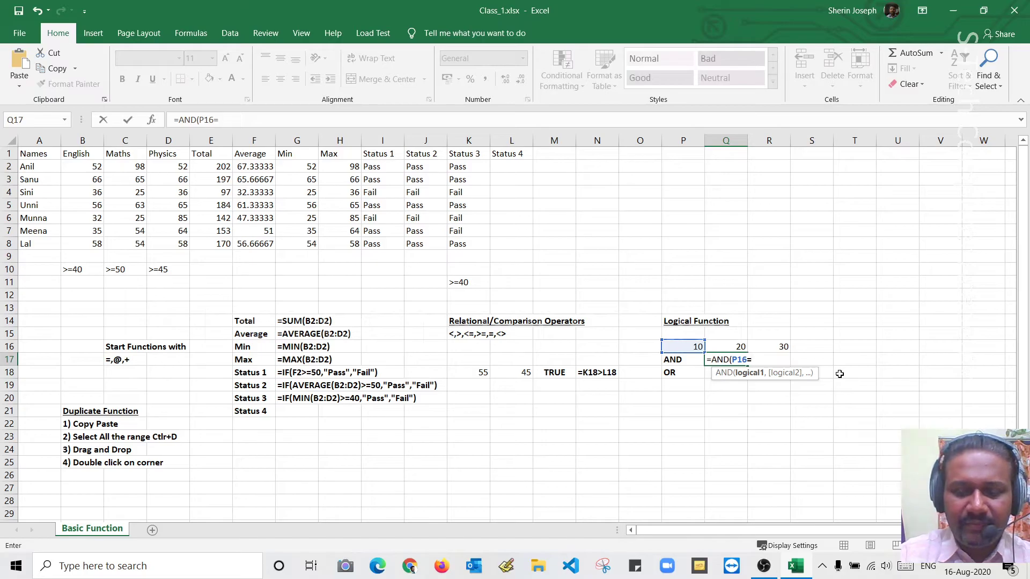
pyautogui.write('10,')
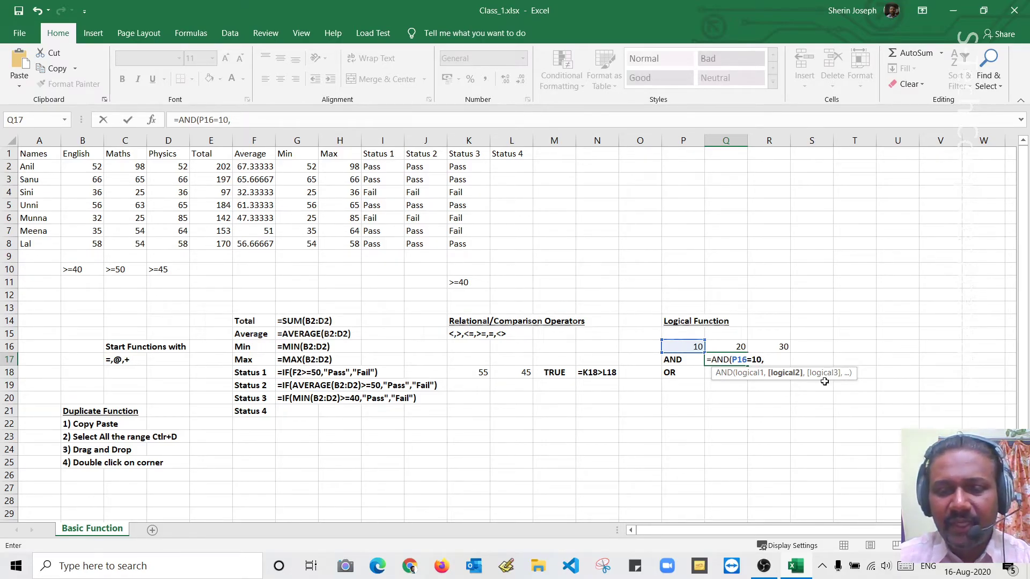
pyautogui.click(740, 351)
pyautogui.write('=')
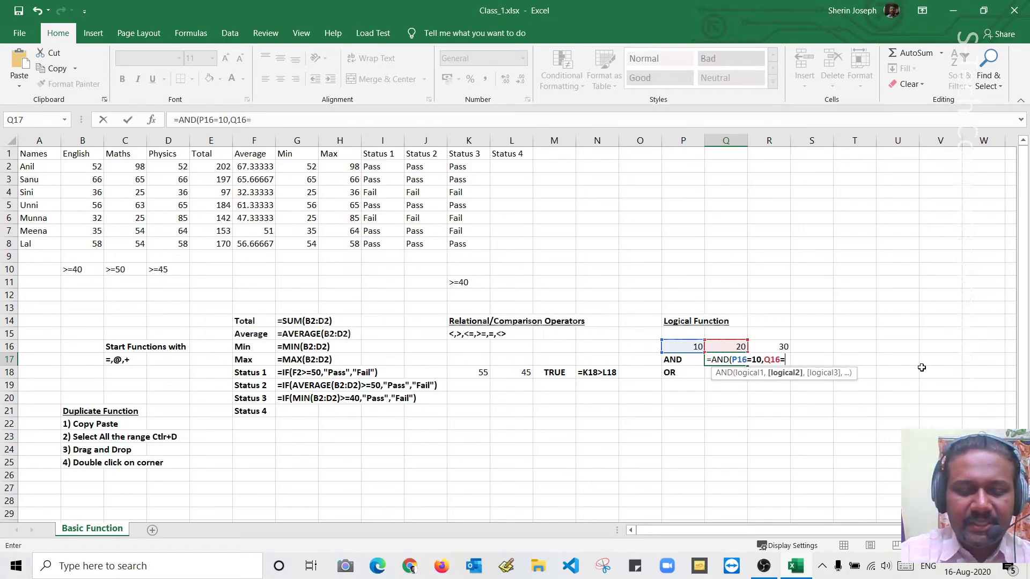
pyautogui.write('20,')
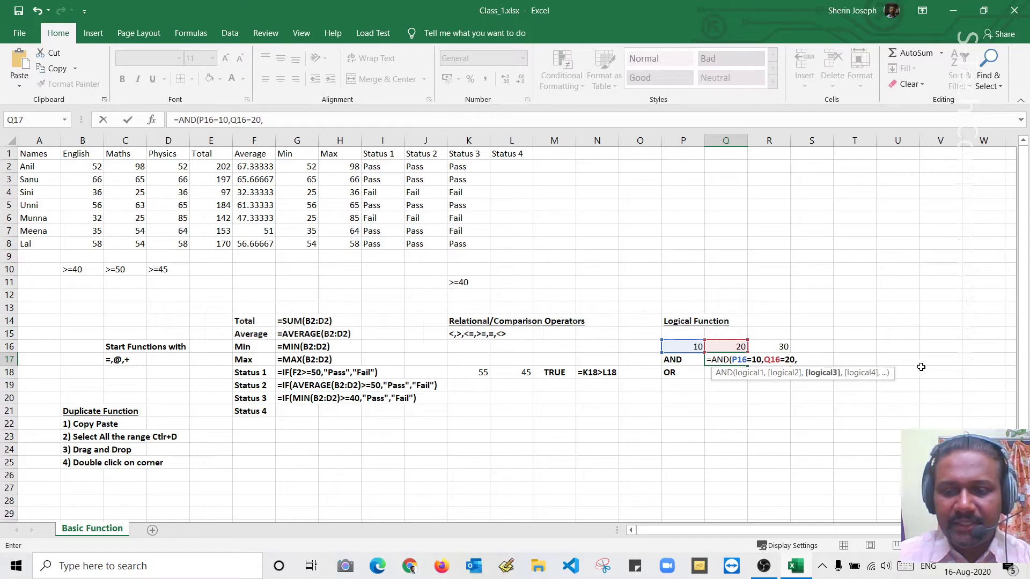
pyautogui.click(779, 350)
pyautogui.write('=30')
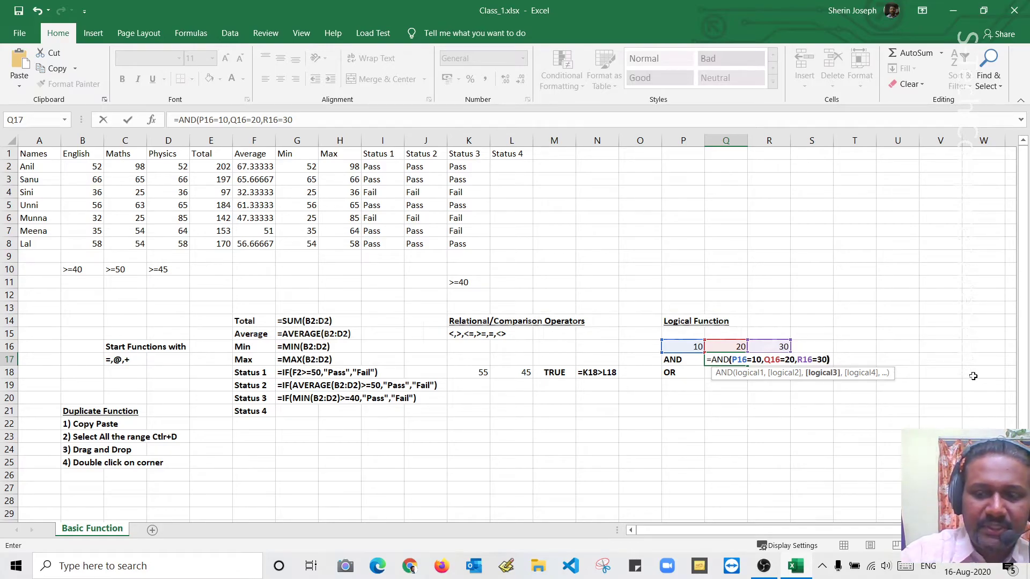
pyautogui.press('Return')
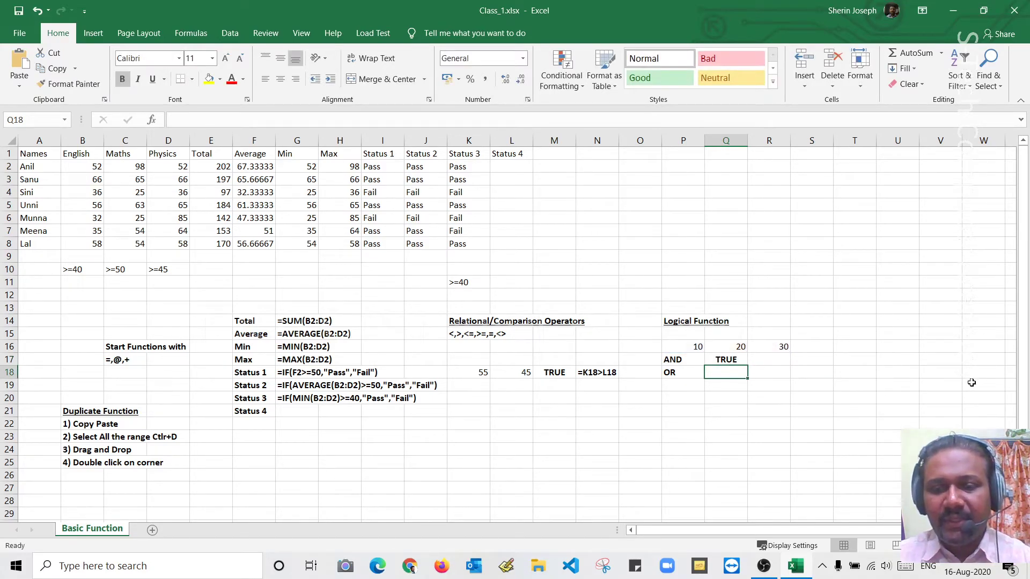
# Step: Copy the AND formula from Q17 into R17 as plain text, with a leading apostrophe
pyautogui.doubleClick(718, 361)
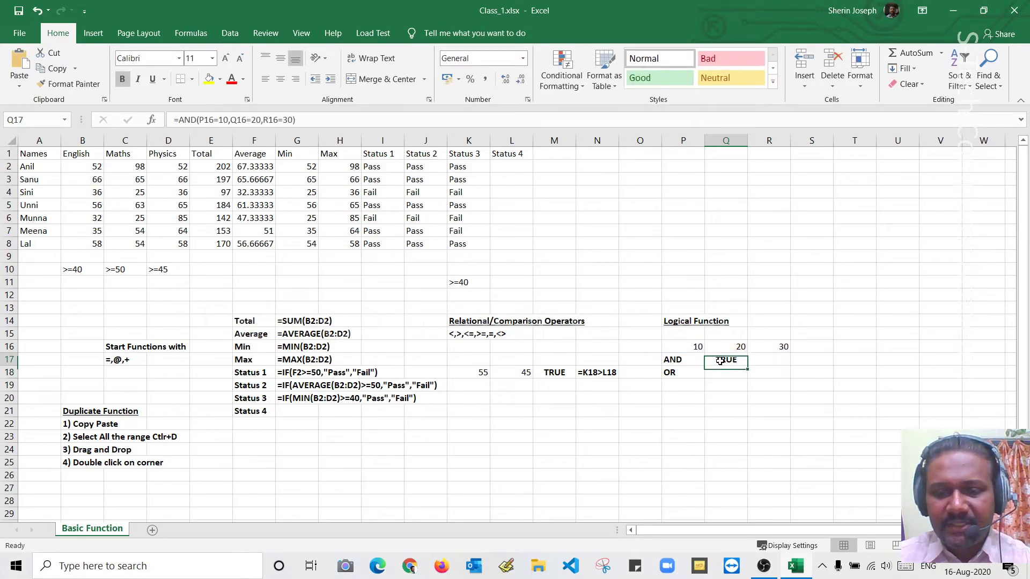
pyautogui.click(833, 361)
pyautogui.doubleClick(731, 361)
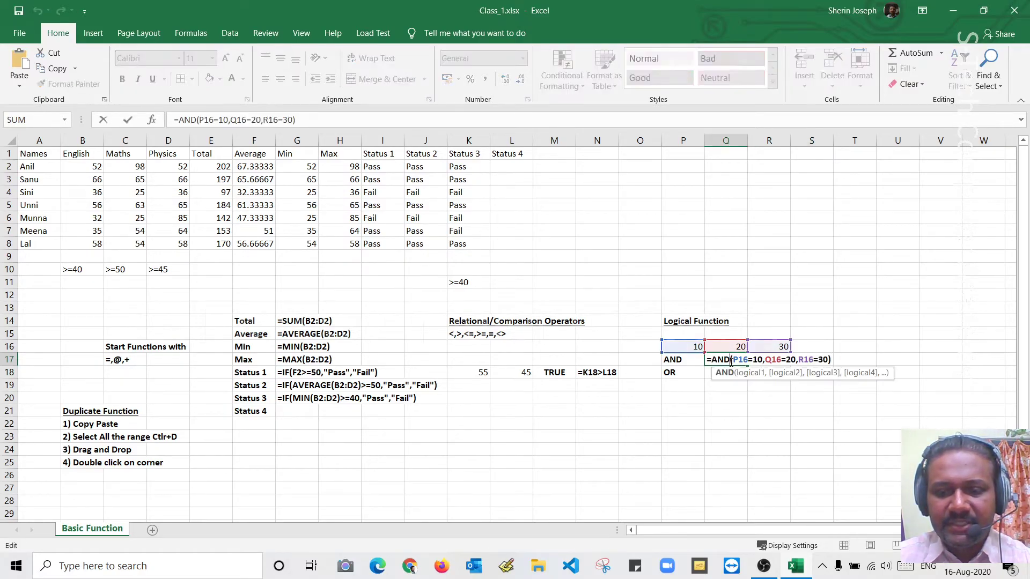
pyautogui.moveTo(707, 361); pyautogui.dragTo(848, 352)
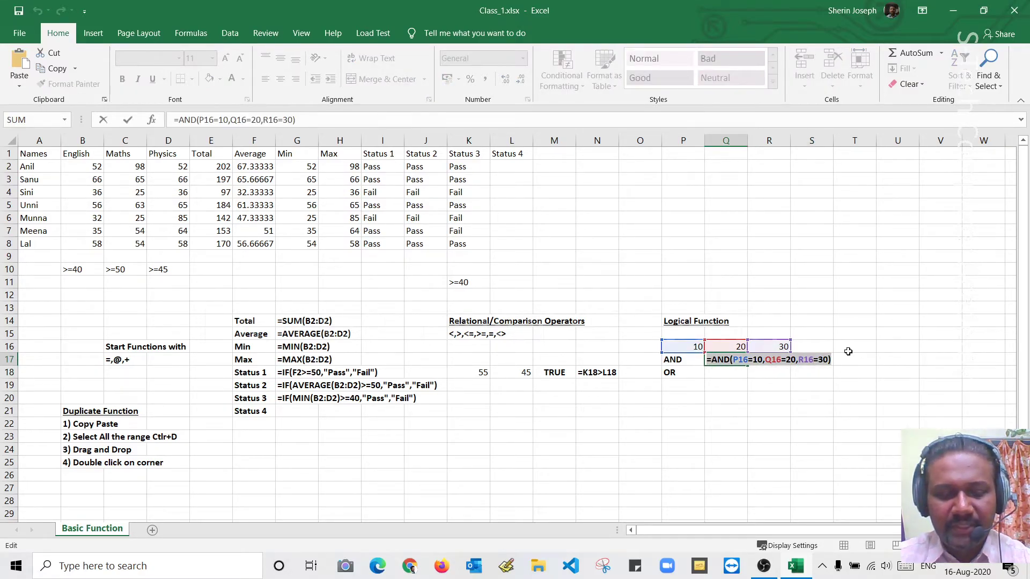
pyautogui.press('Escape')
pyautogui.click(803, 359)
pyautogui.write("'")
pyautogui.hotkey('ctrl', 'v')
pyautogui.press('Return')
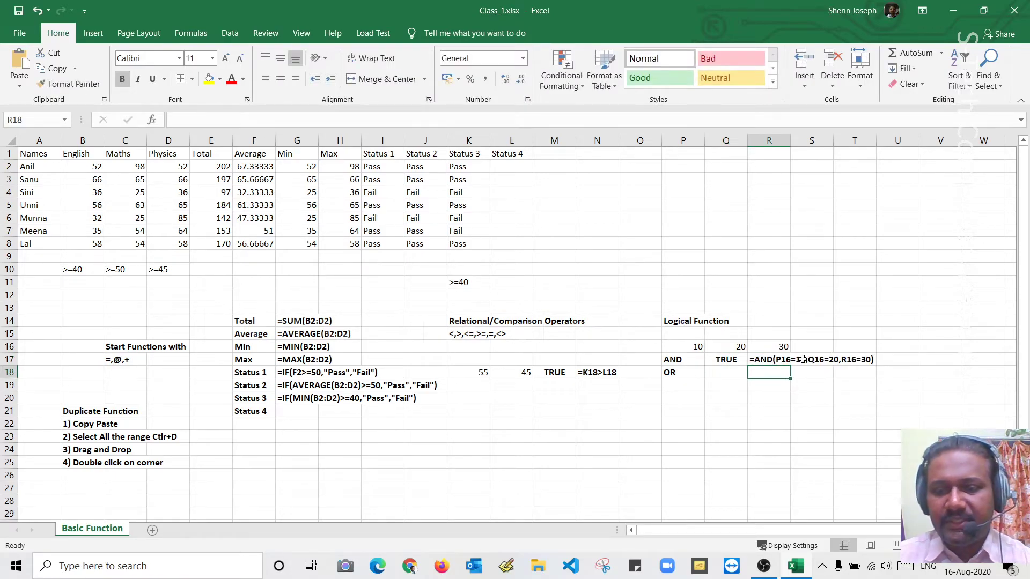
# Step: Enter =OR(P16=10,Q16=20,R16=30) in Q18, beside the OR label
pyautogui.click(724, 372)
pyautogui.write('=OR(')
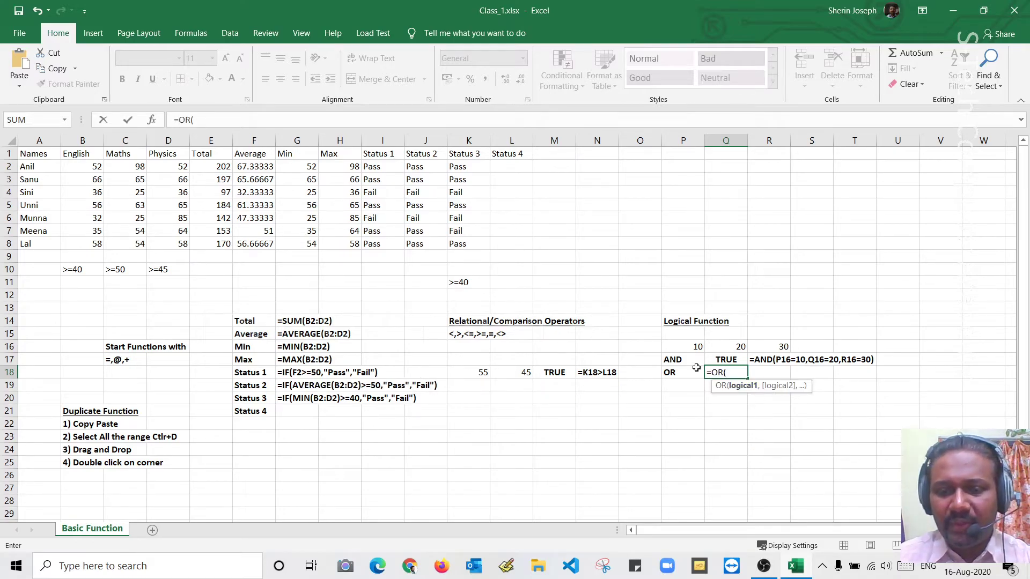
pyautogui.click(692, 346)
pyautogui.write('=10')
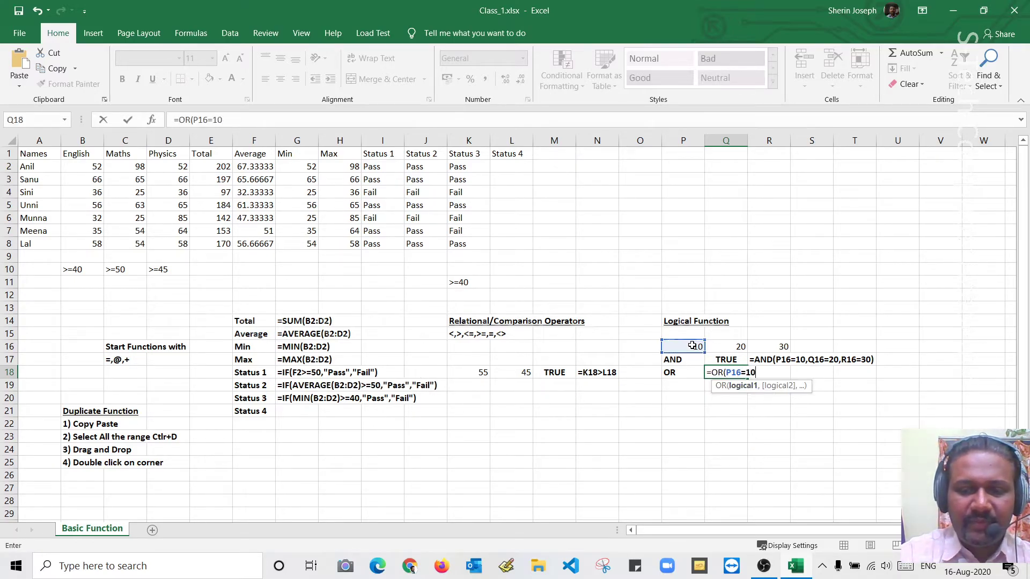
pyautogui.write(',')
pyautogui.click(721, 347)
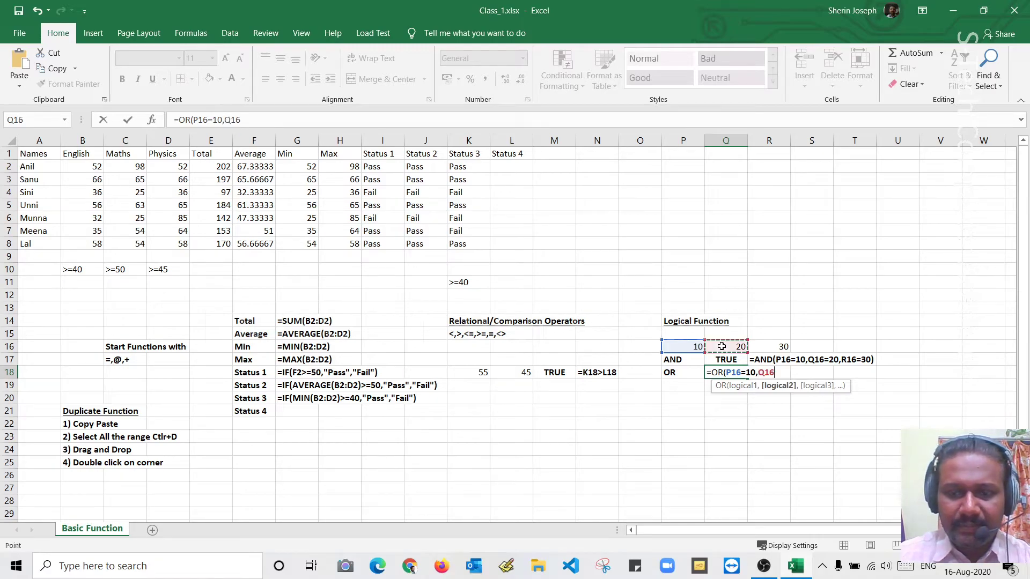
pyautogui.write('=20,')
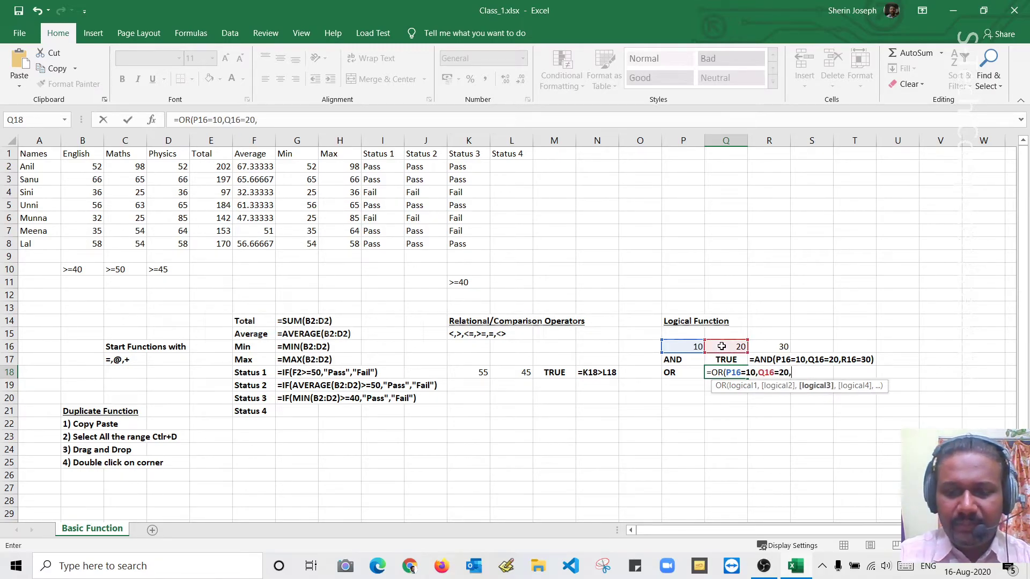
pyautogui.click(778, 349)
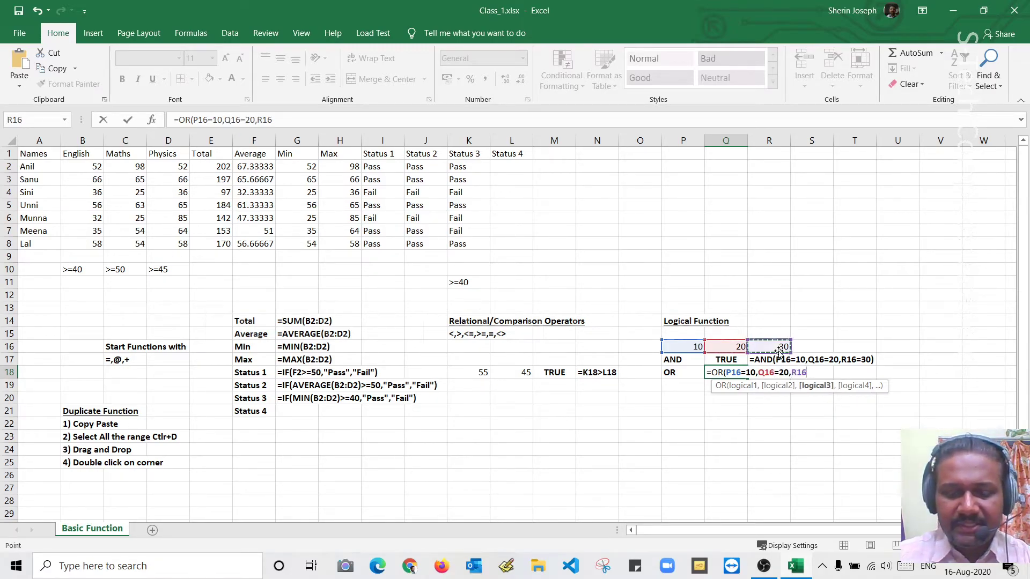
pyautogui.write('=30')
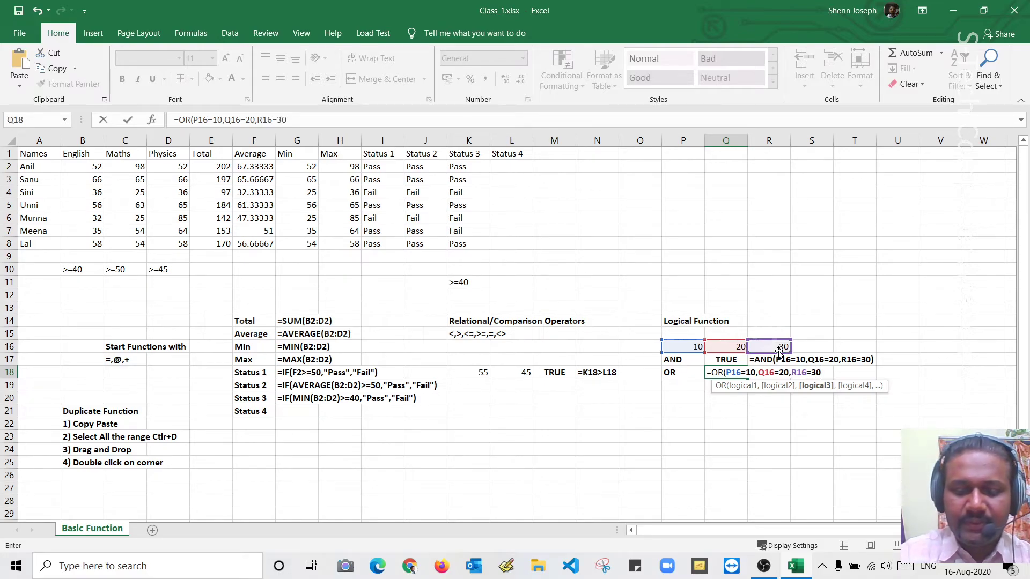
pyautogui.write(')')
pyautogui.press('Return')
# Step: Copy the OR formula from Q18 into R18 as plain text, with a leading apostrophe
pyautogui.click(732, 372)
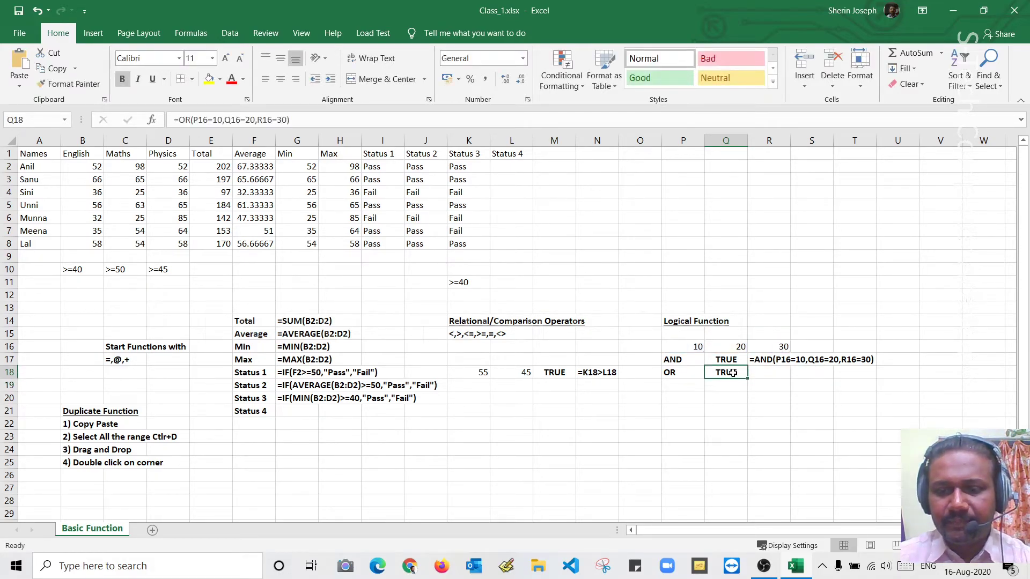
pyautogui.doubleClick(732, 373)
pyautogui.moveTo(832, 376); pyautogui.dragTo(669, 376)
pyautogui.hotkey('ctrl', 'c')
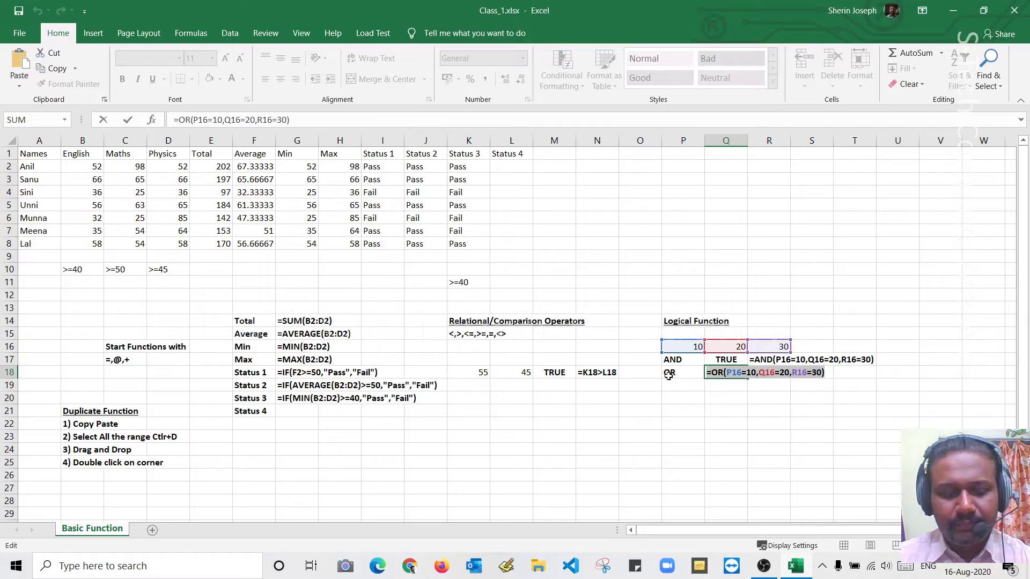
pyautogui.press('Escape')
pyautogui.doubleClick(765, 374)
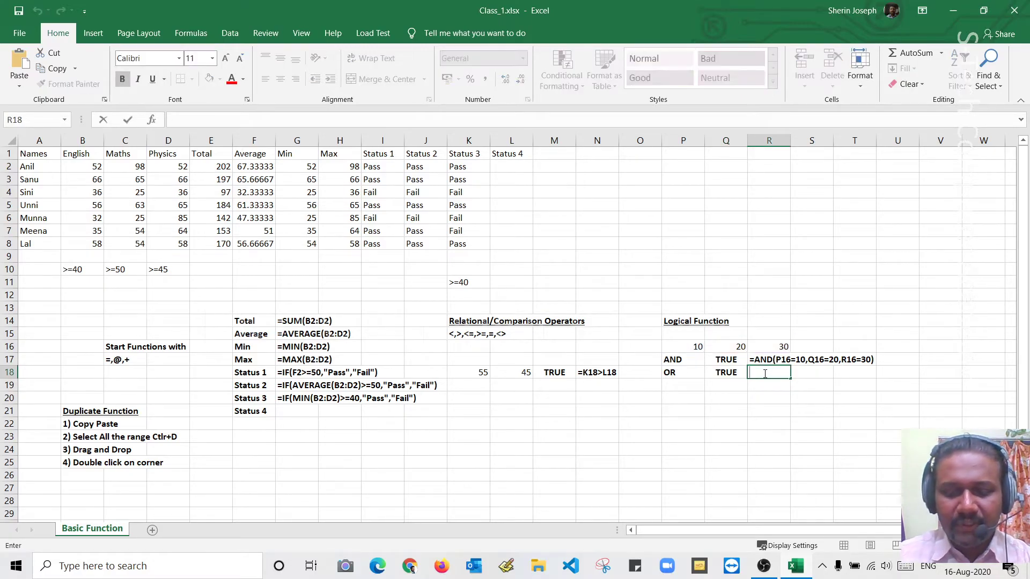
pyautogui.write("'")
pyautogui.hotkey('ctrl', 'v')
pyautogui.press('Return')
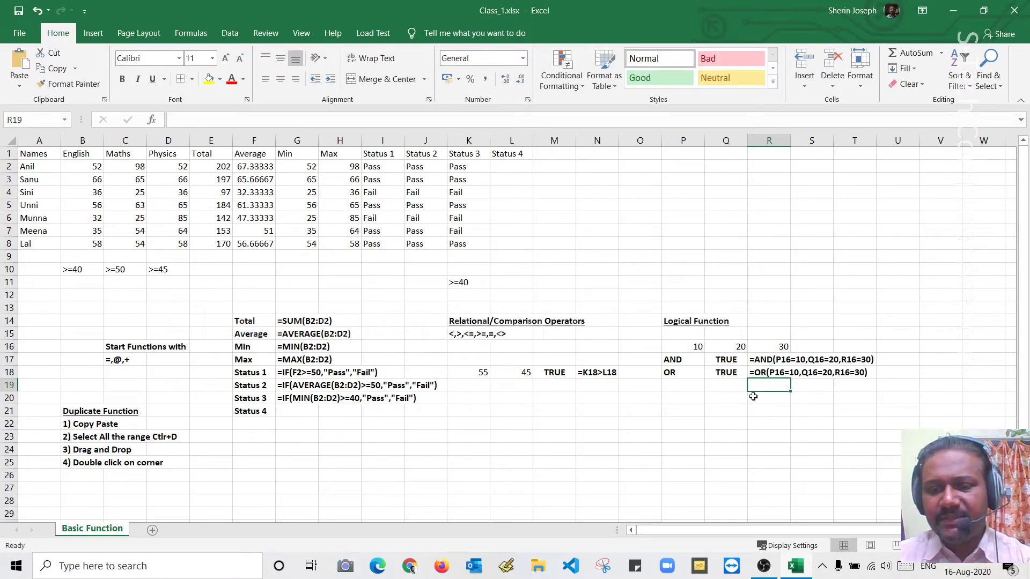
# Step: Test the AND and OR formulas by changing the sample values to 15 in P16, 55 in R16 and 42 in Q16
pyautogui.click(691, 351)
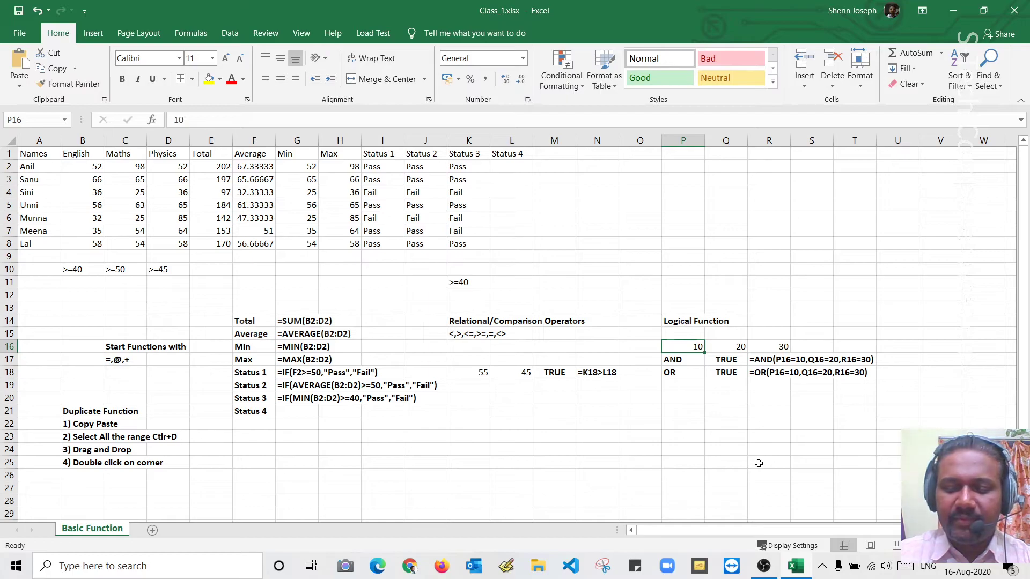
pyautogui.write('15')
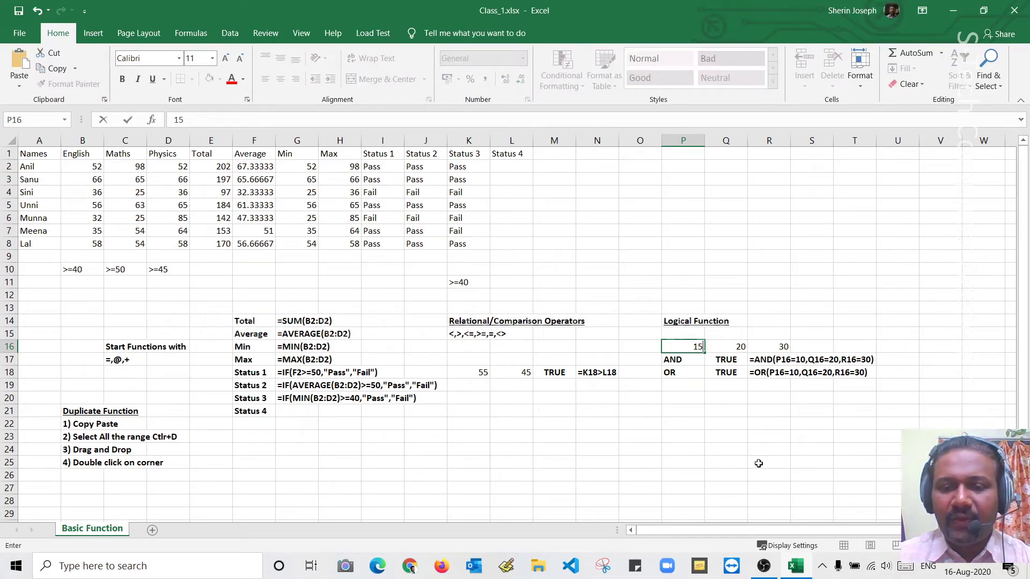
pyautogui.press('Return')
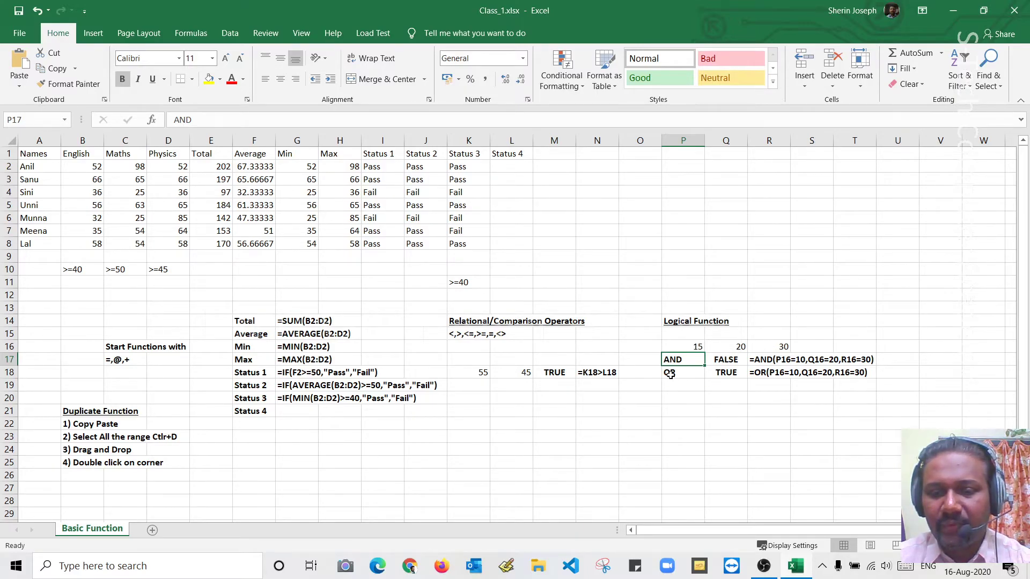
pyautogui.click(776, 347)
pyautogui.write('55')
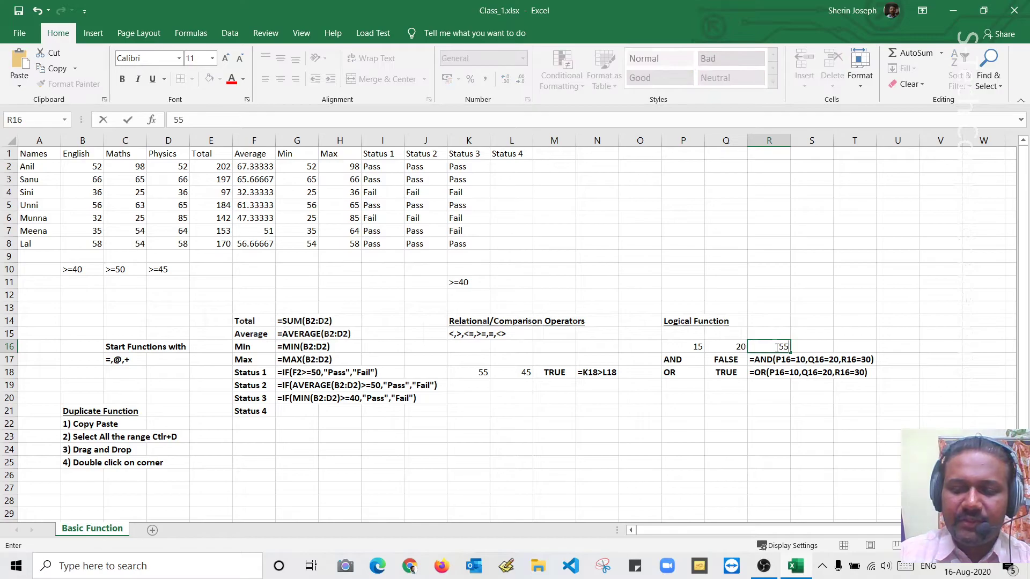
pyautogui.press('Return')
pyautogui.click(722, 350)
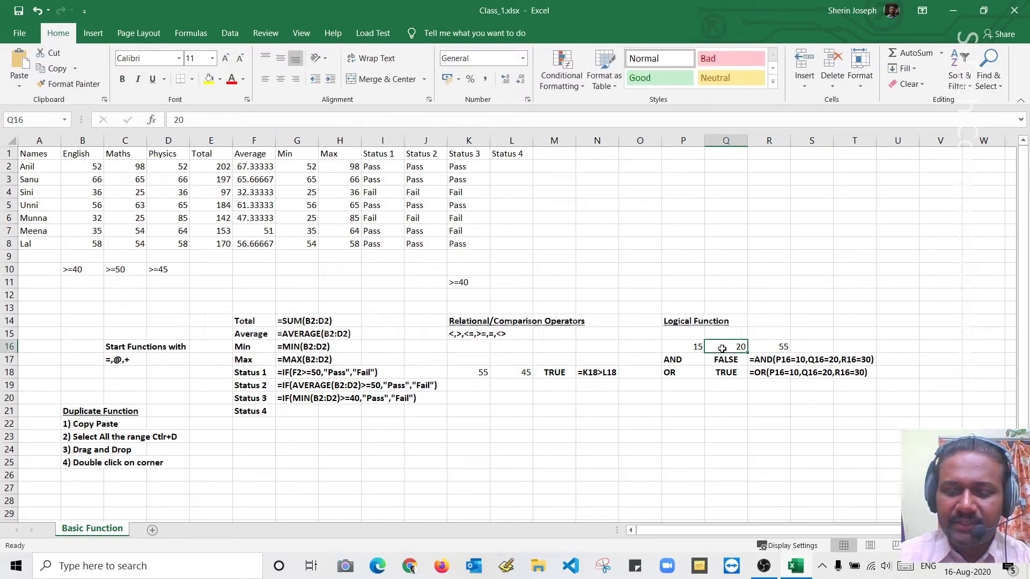
pyautogui.write('42')
pyautogui.press('Return')
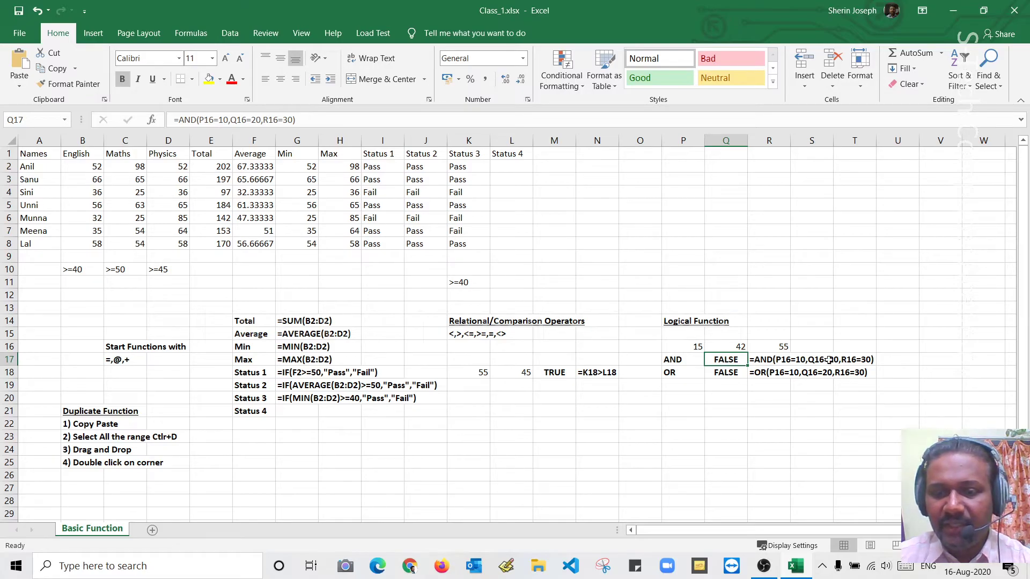
# Step: Set the sample value in R16 to 30 to test the OR formula with a single matching condition
pyautogui.click(776, 346)
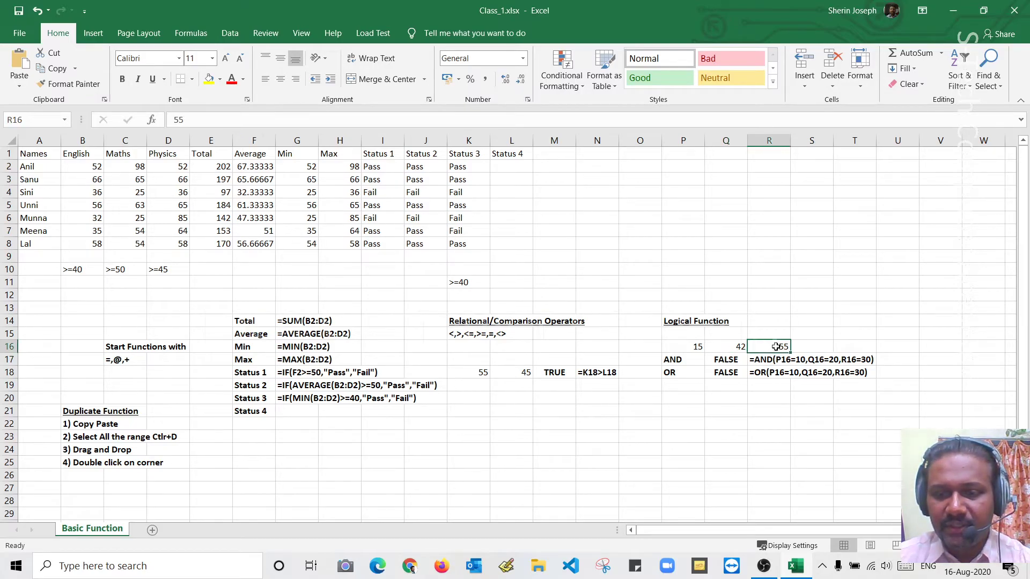
pyautogui.write('30')
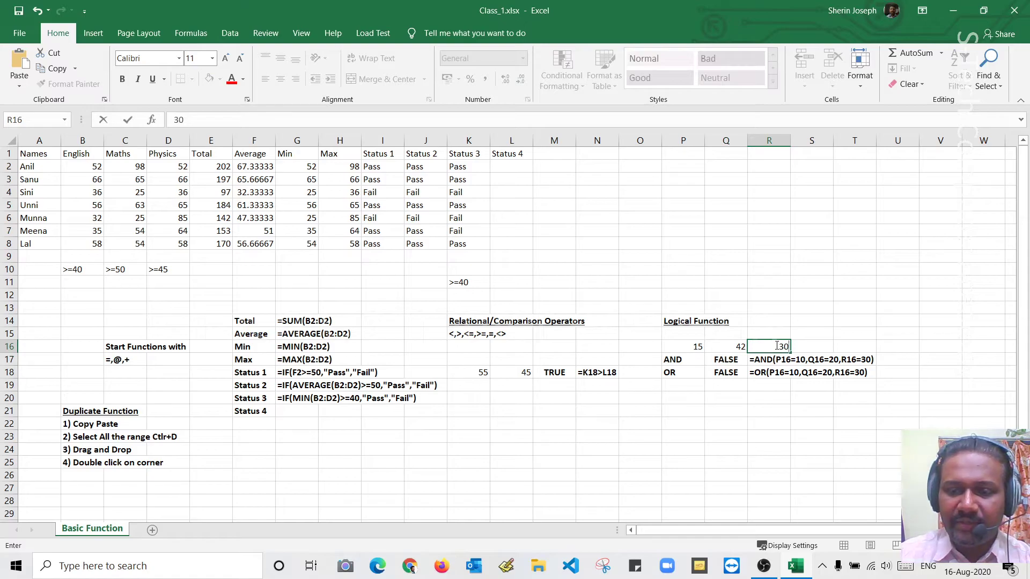
pyautogui.press('Return')
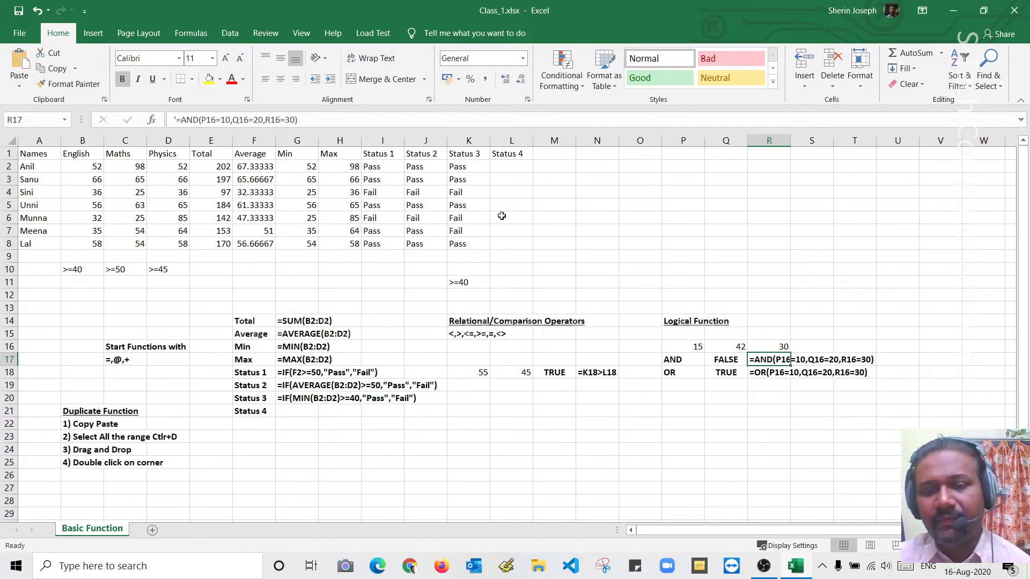
# Step: Enter =IF(AND(B2>=40,C2>=50,D2>=45),"Pass","Fail") in L2, the first Status 4 cell
pyautogui.click(513, 169)
pyautogui.write('=if')
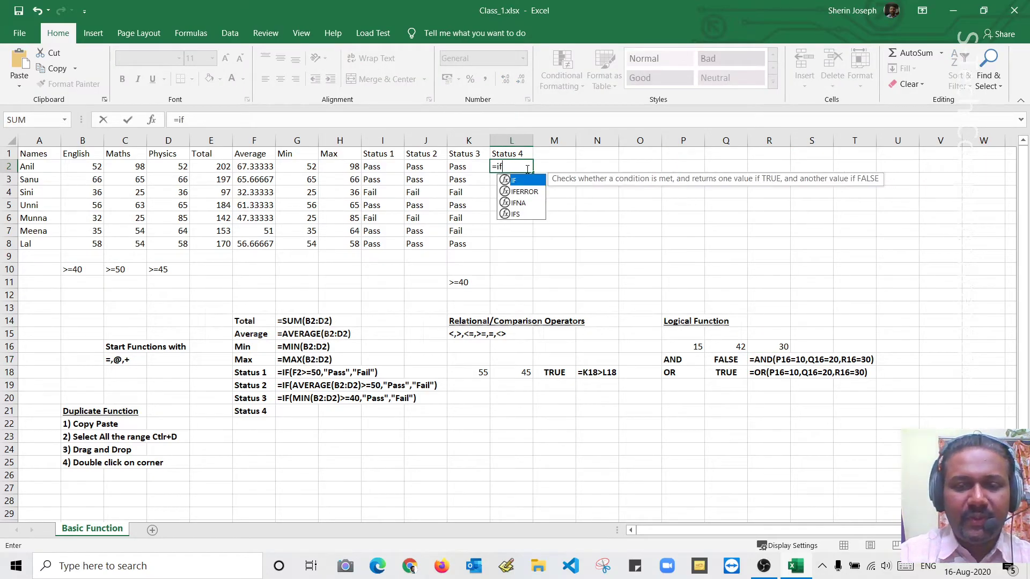
pyautogui.press('Tab')
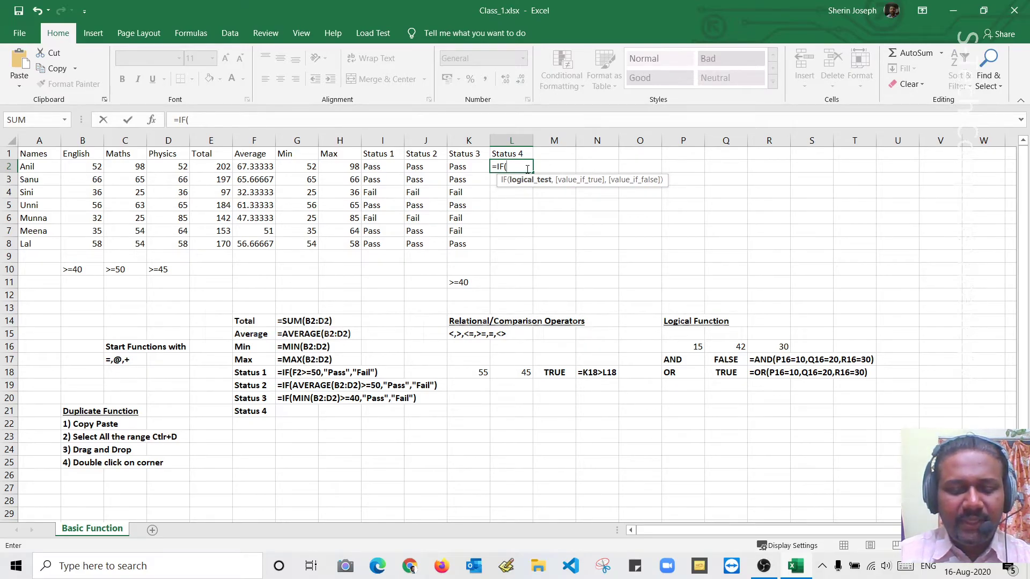
pyautogui.write('a')
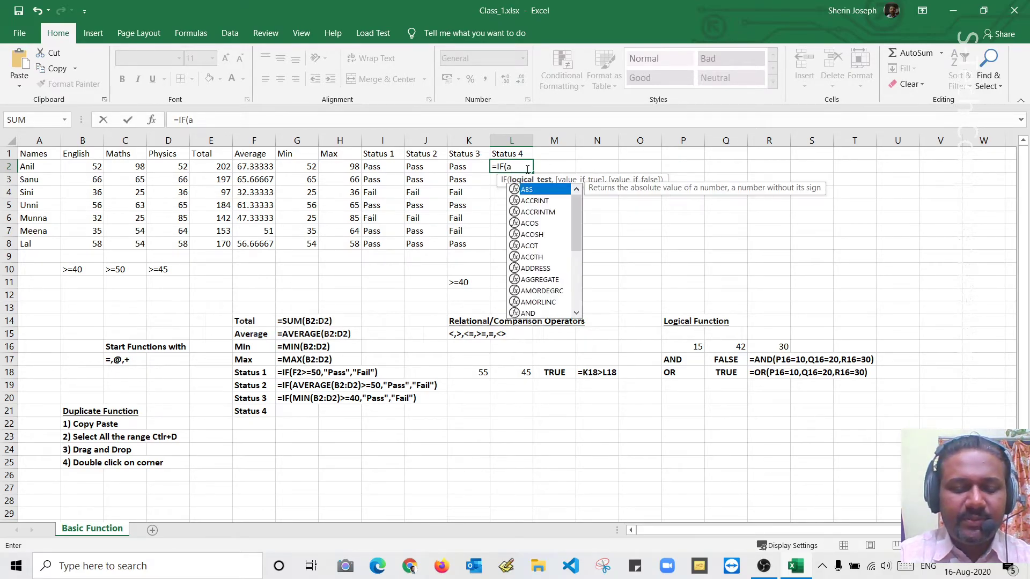
pyautogui.write('n')
pyautogui.press('Tab')
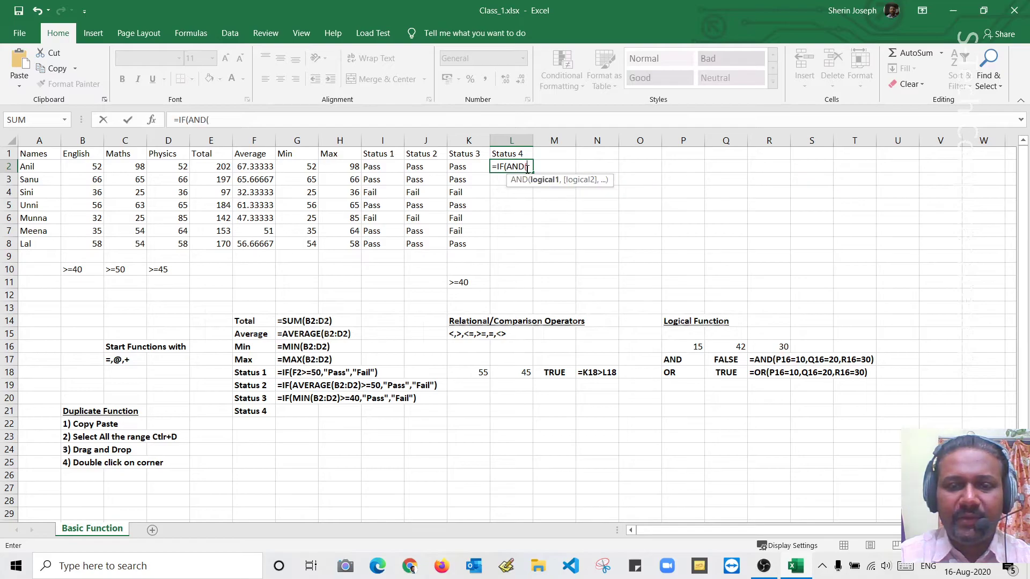
pyautogui.click(84, 167)
pyautogui.write('>')
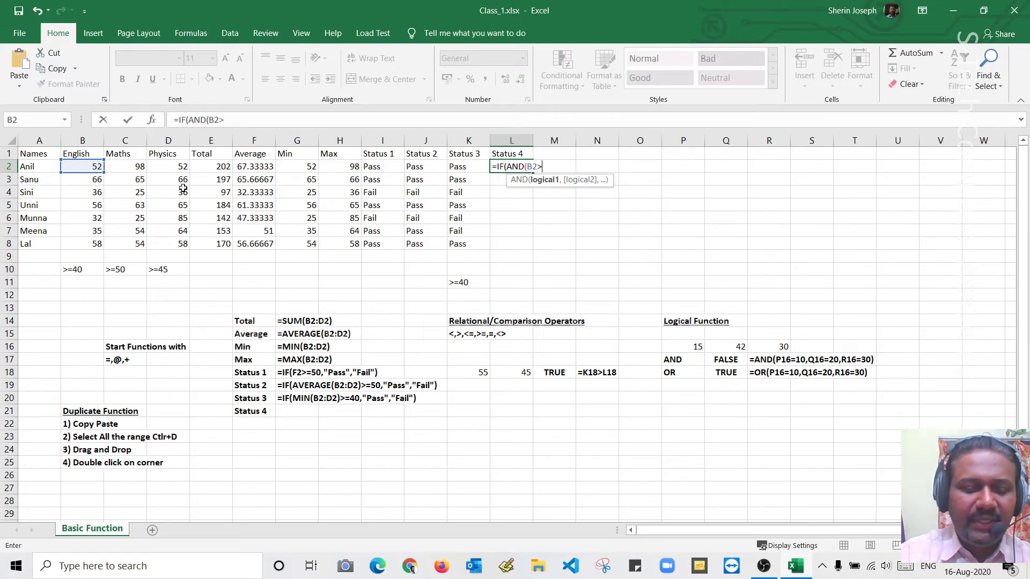
pyautogui.write('=40,')
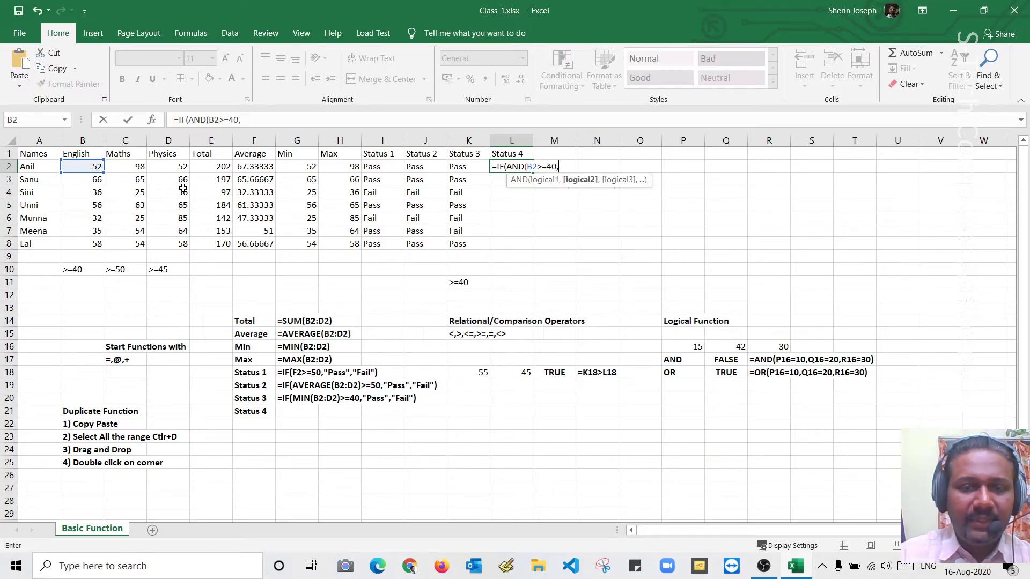
pyautogui.click(132, 170)
pyautogui.write('>=50,')
pyautogui.click(172, 169)
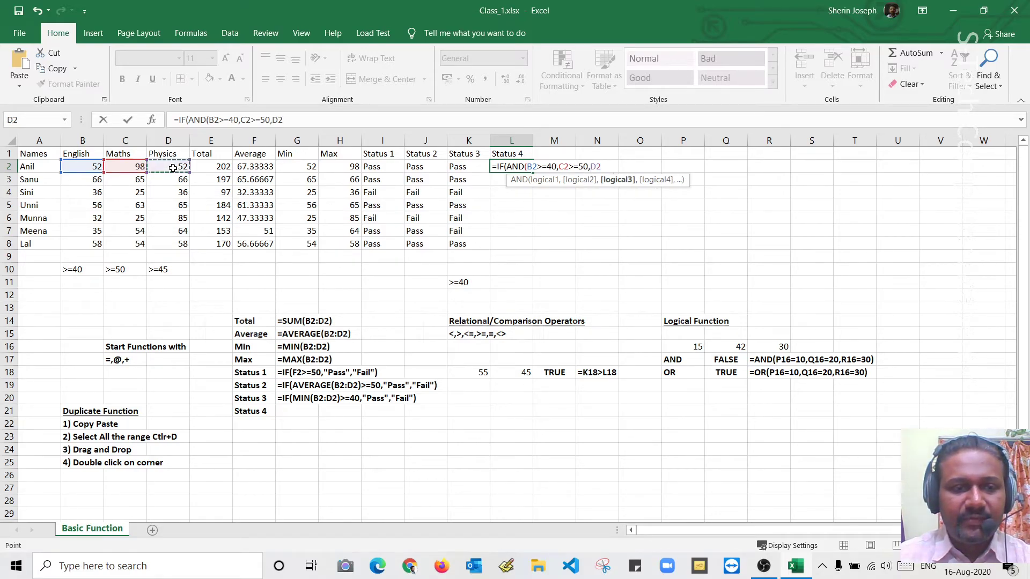
pyautogui.write('>=45')
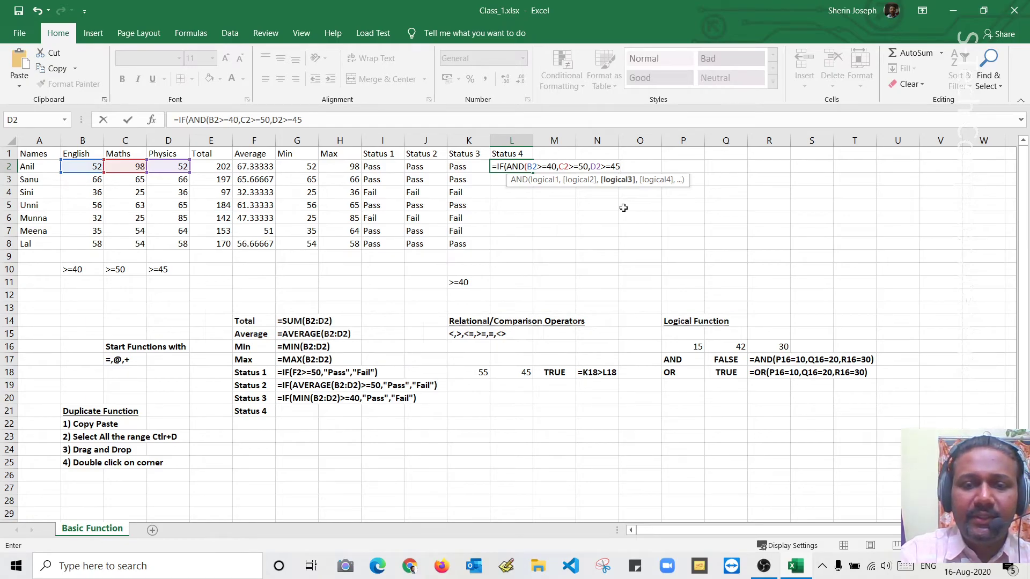
pyautogui.write(')')
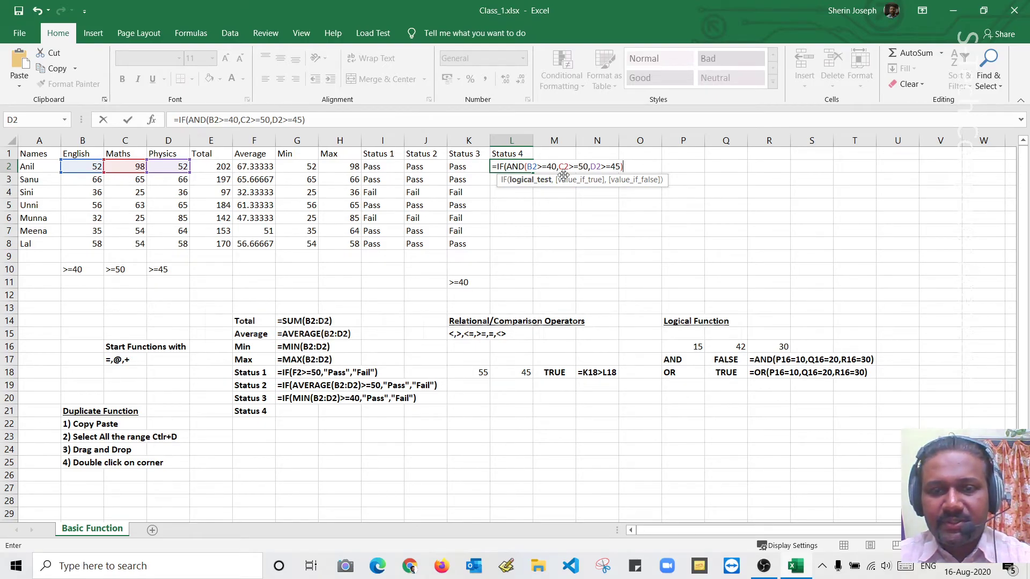
pyautogui.write(',"Pas')
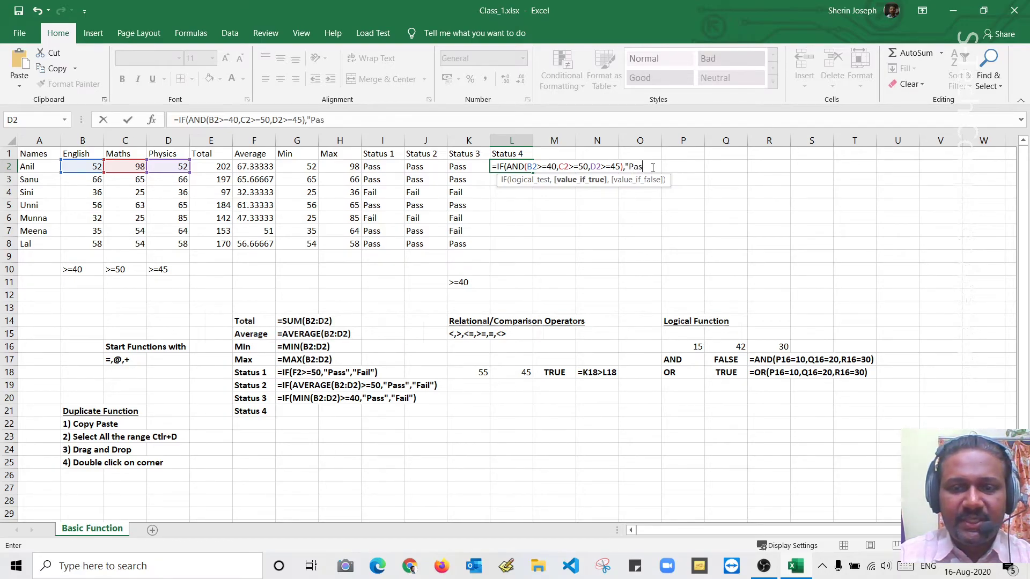
pyautogui.write('s","Fail')
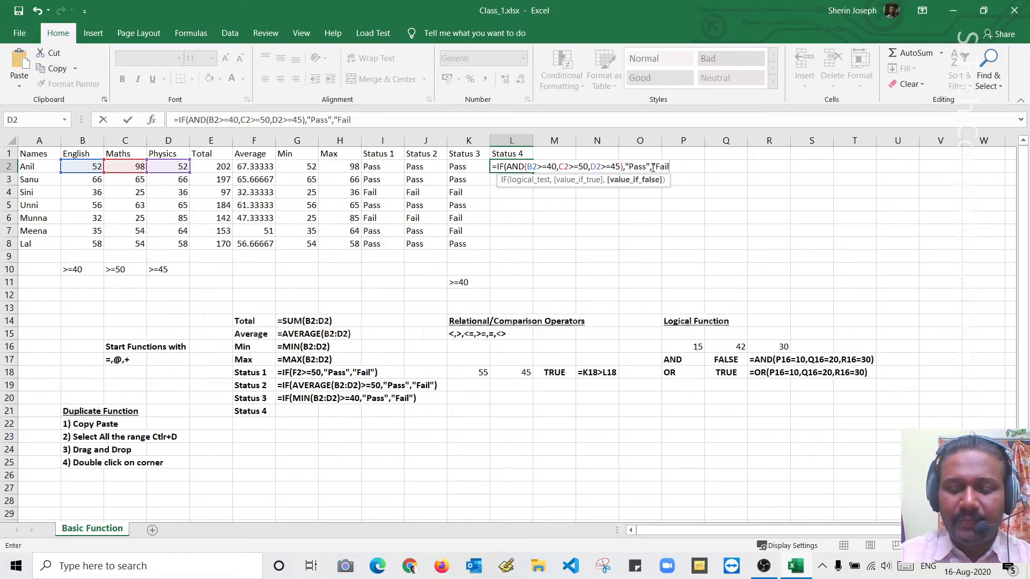
pyautogui.write('")')
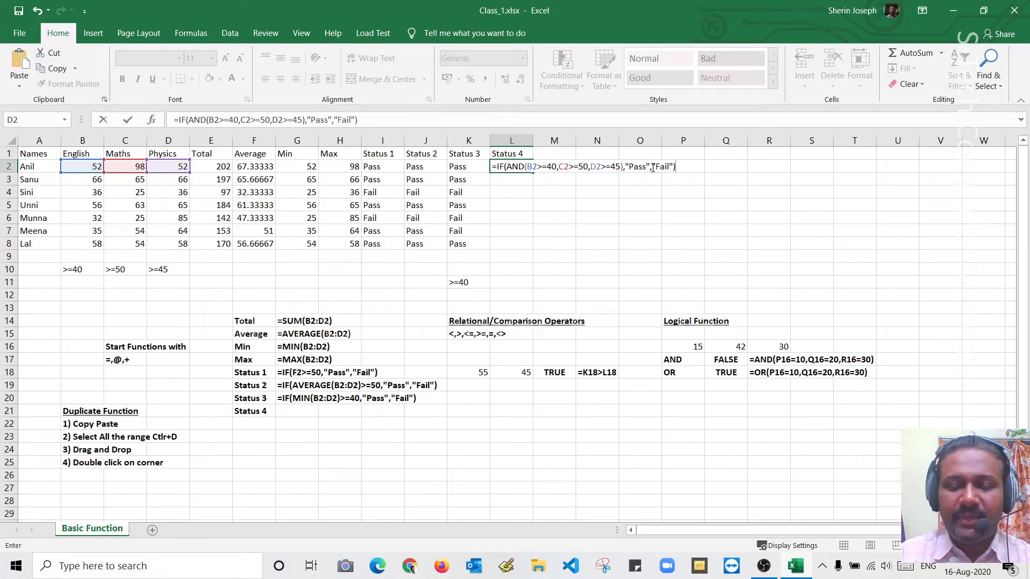
pyautogui.press('Return')
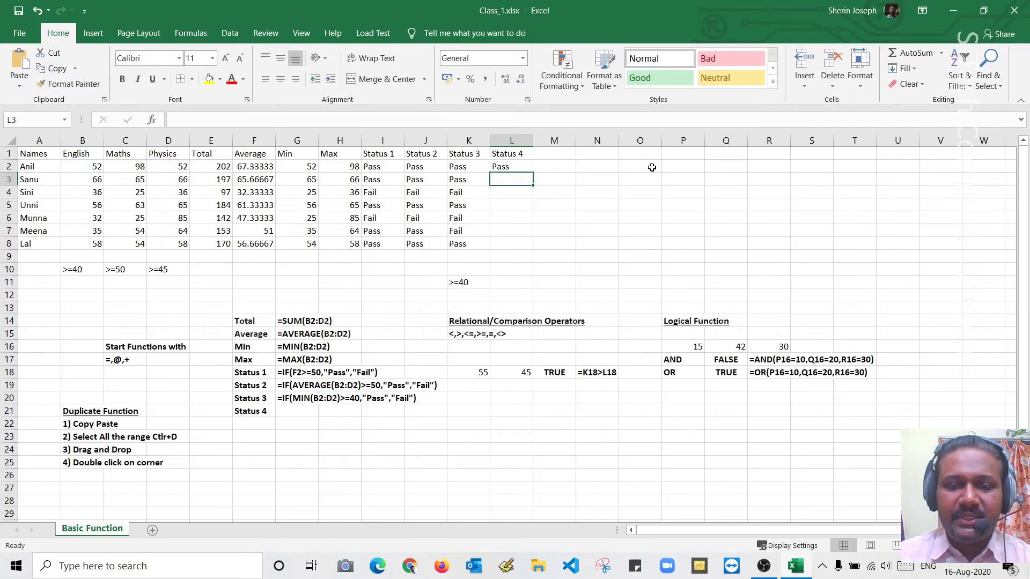
# Step: Fill the Status 4 formula from L2 down to L8 for the remaining students
pyautogui.click(511, 167)
pyautogui.doubleClick(511, 167)
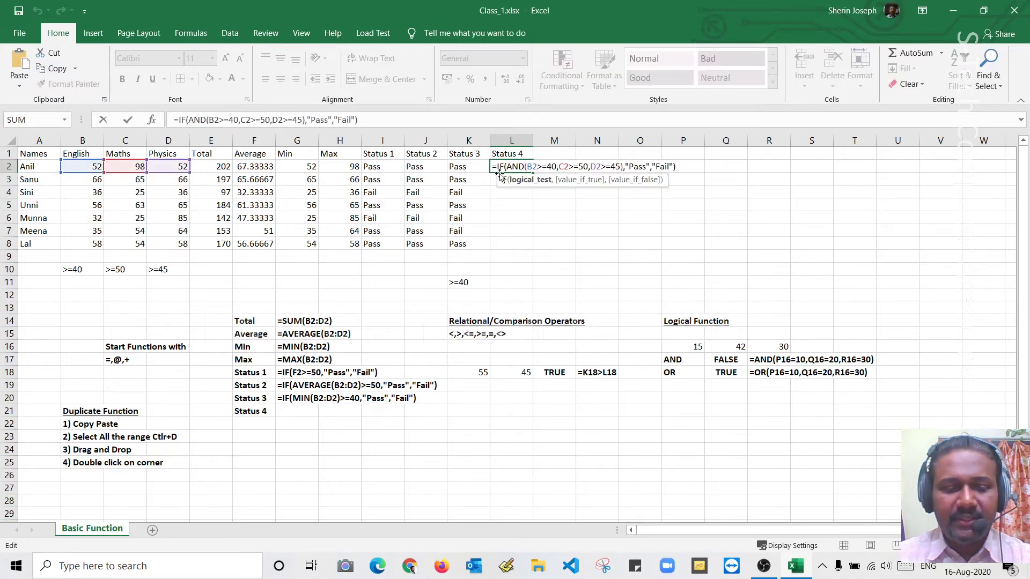
pyautogui.press('Escape')
pyautogui.doubleClick(532, 172)
# Step: Copy the Status 4 formula from L2 into G21 as plain text, beside the Status 4 label in the notes
pyautogui.doubleClick(514, 171)
pyautogui.doubleClick(518, 166)
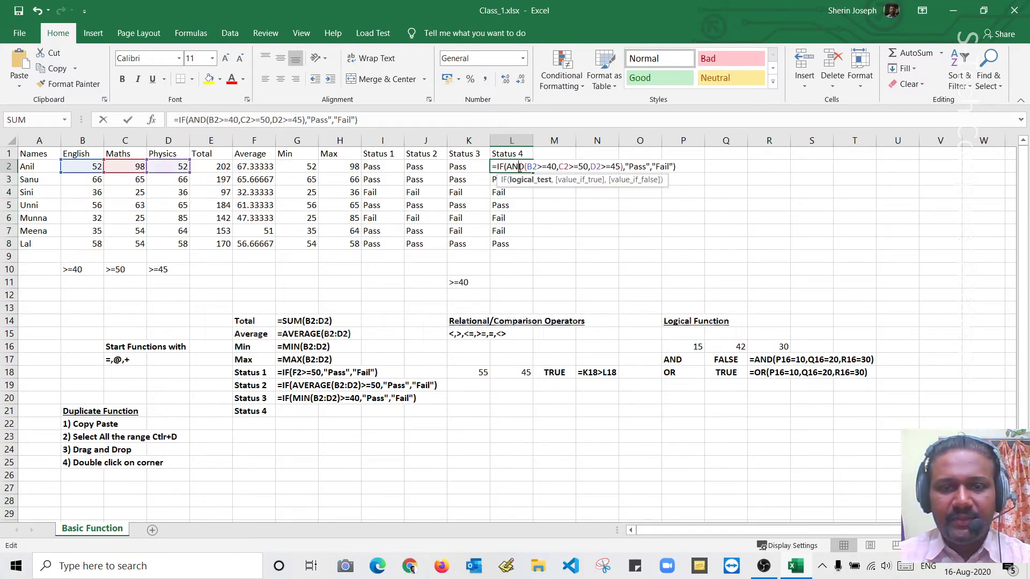
pyautogui.moveTo(676, 166); pyautogui.dragTo(479, 160)
pyautogui.hotkey('ctrl', 'c')
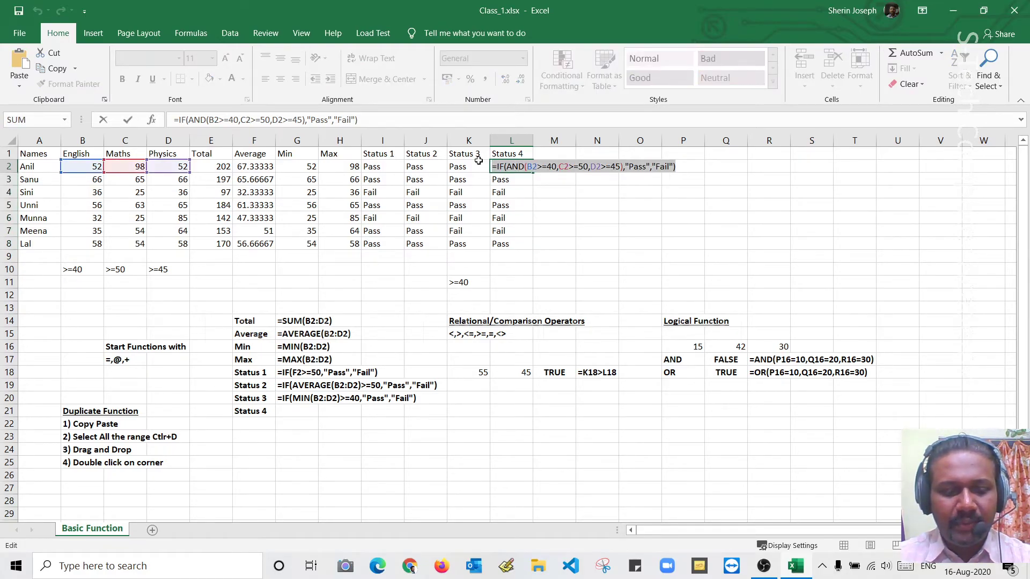
pyautogui.press('Escape')
pyautogui.click(295, 411)
pyautogui.doubleClick(296, 411)
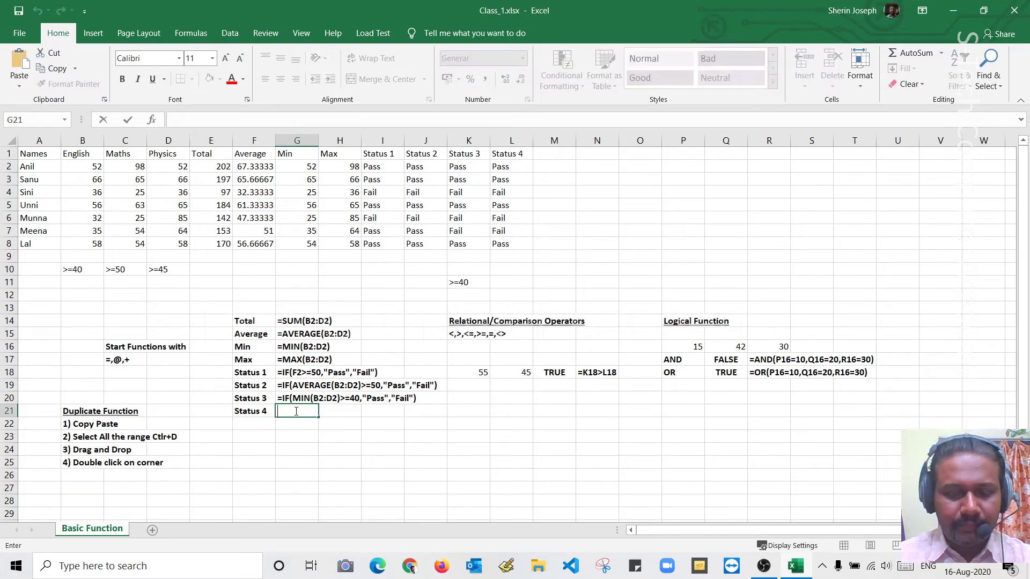
pyautogui.hotkey('ctrl', 'v')
pyautogui.press('Return')
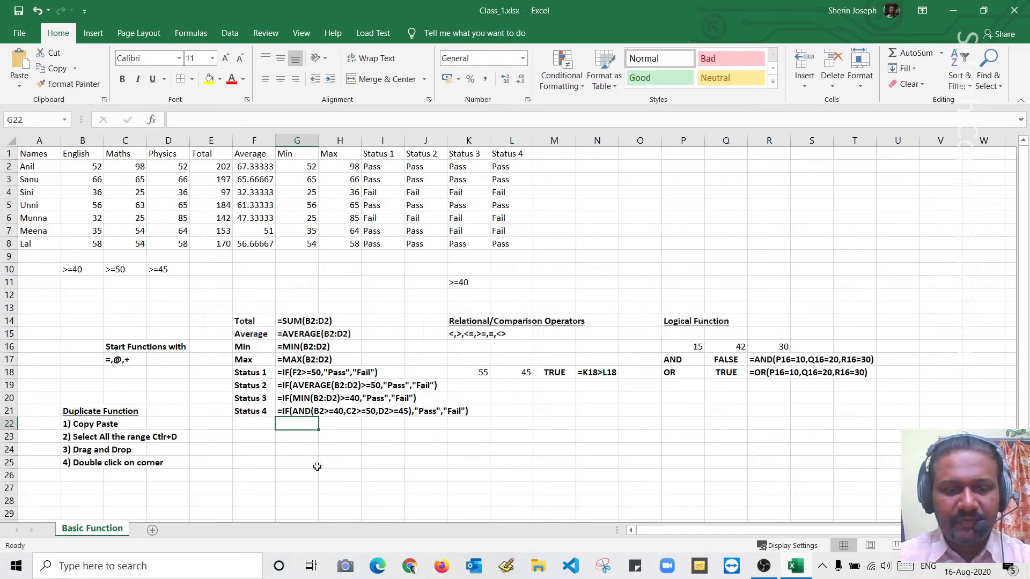
# Step: Extend the header series into M1 as Status 5 and enter =IF(OR(B2>=40,C2>=50,D2>=45),"Pass","Fail") in M2
pyautogui.click(521, 154)
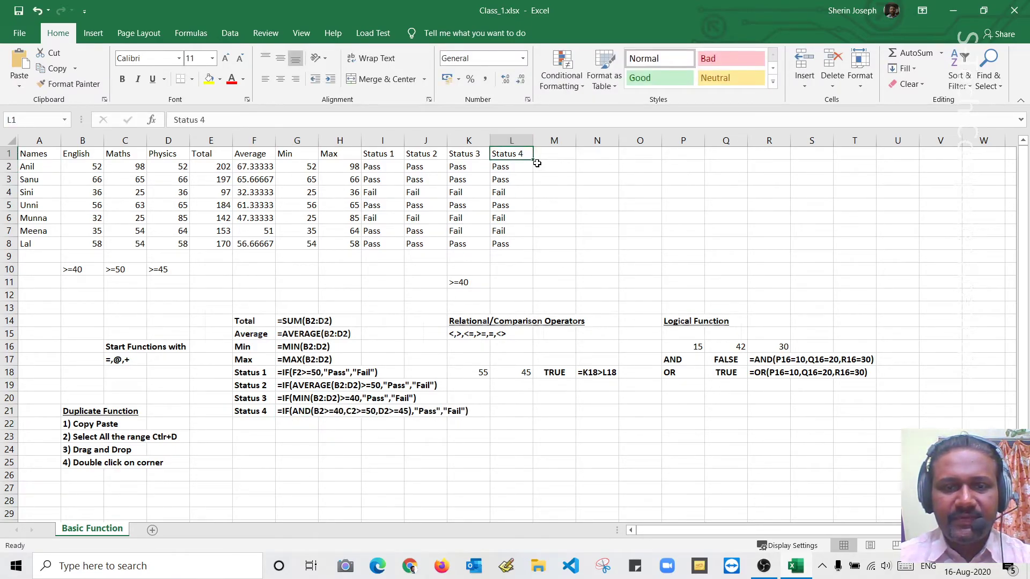
pyautogui.moveTo(533, 160); pyautogui.dragTo(557, 160)
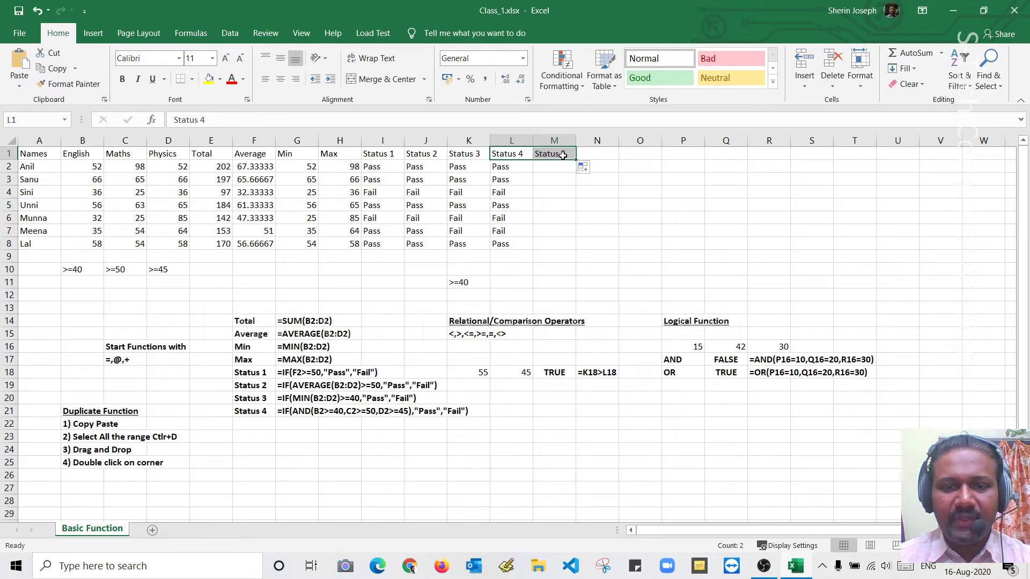
pyautogui.click(543, 167)
pyautogui.write('=IF(')
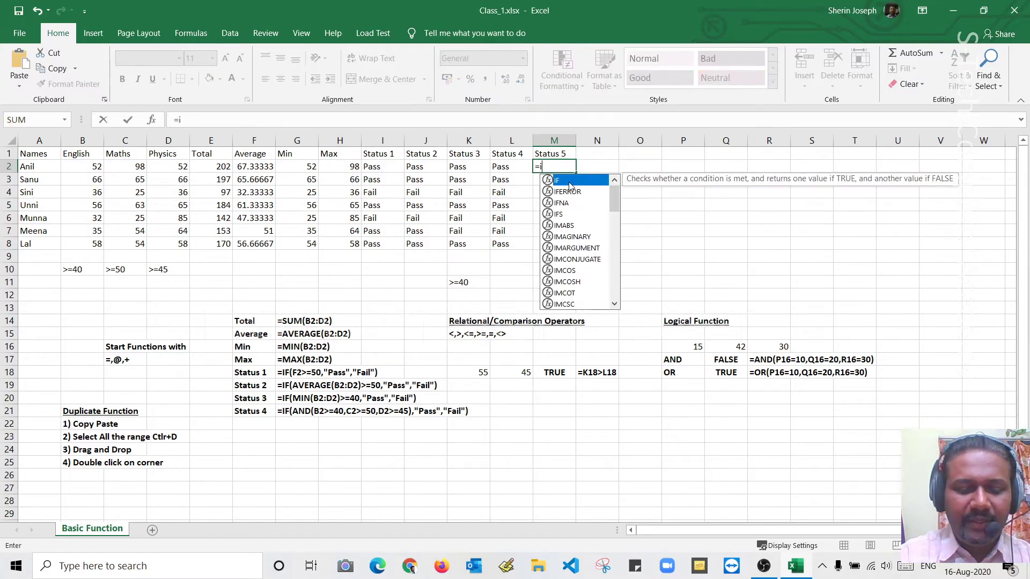
pyautogui.write('OR(')
pyautogui.click(99, 167)
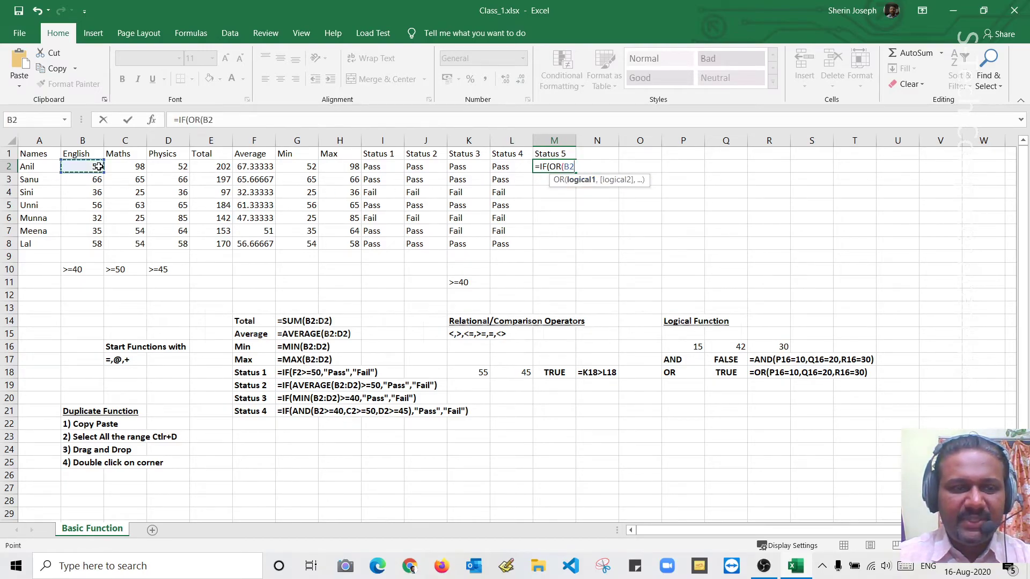
pyautogui.write('>=40,')
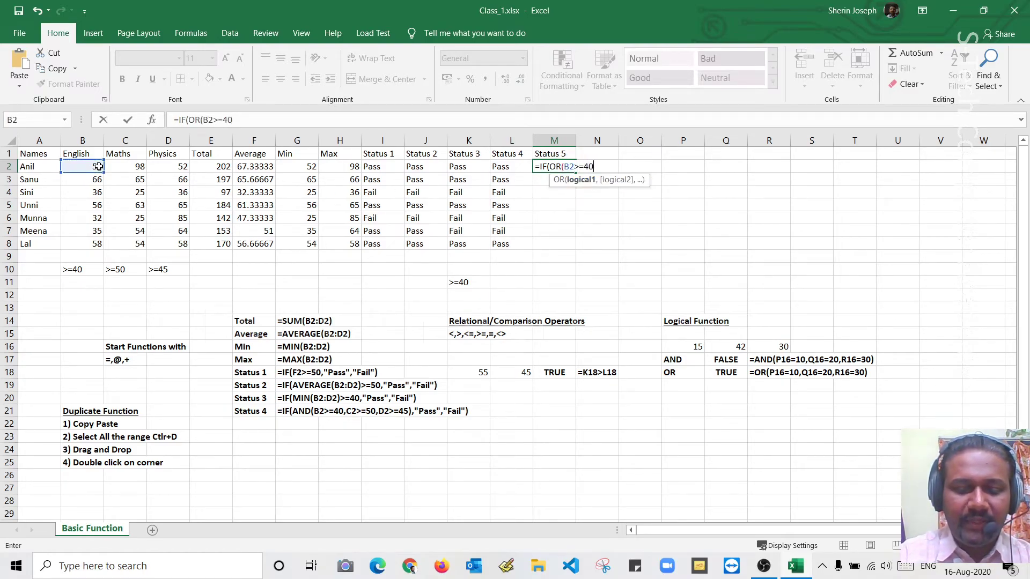
pyautogui.click(121, 166)
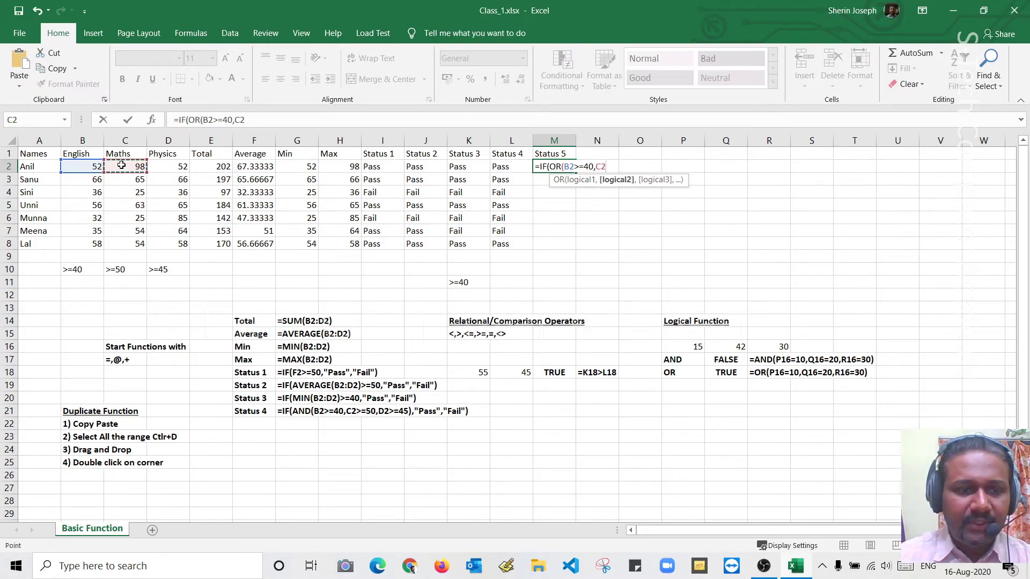
pyautogui.write('>=50,')
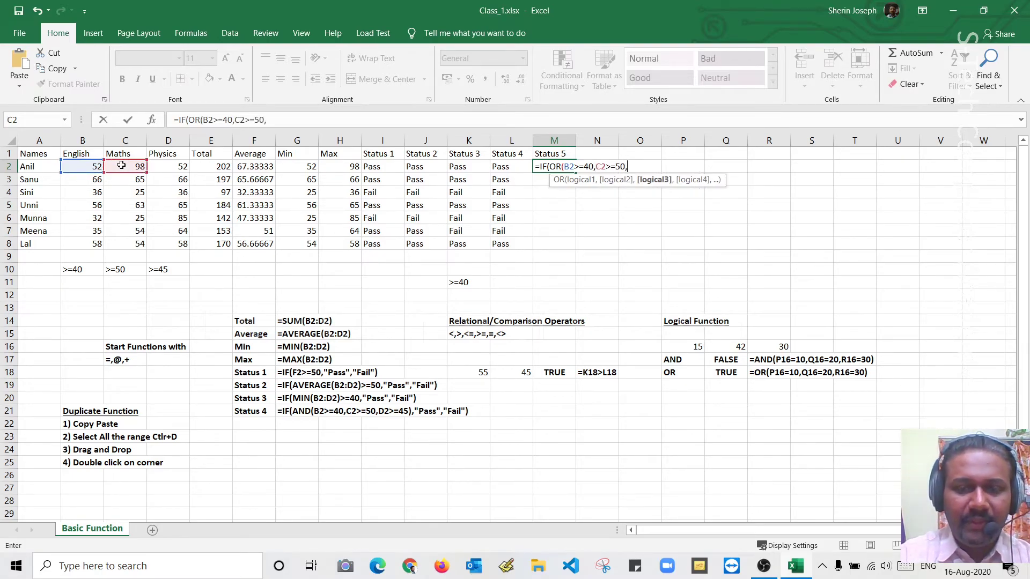
pyautogui.click(159, 166)
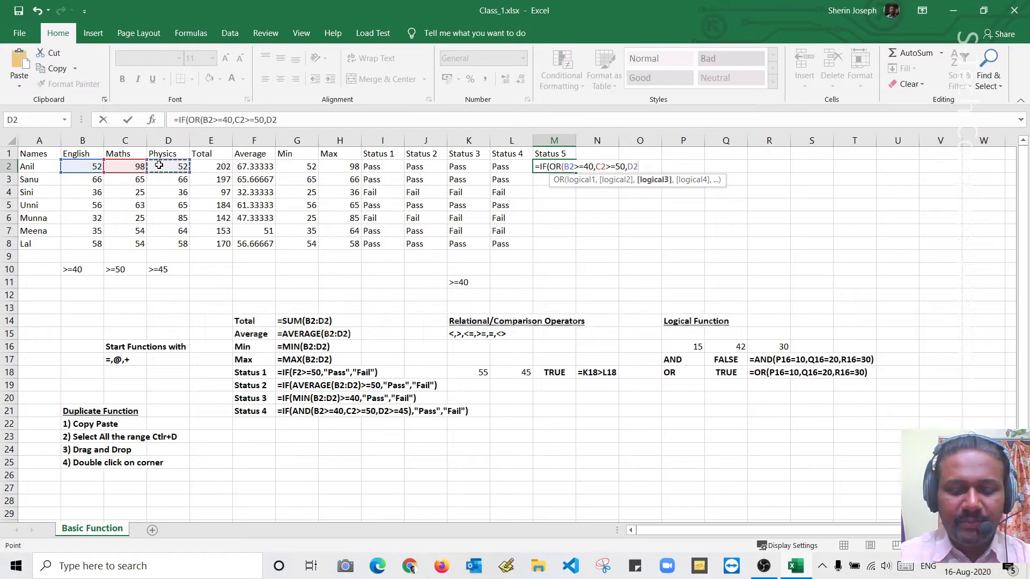
pyautogui.write('>=45')
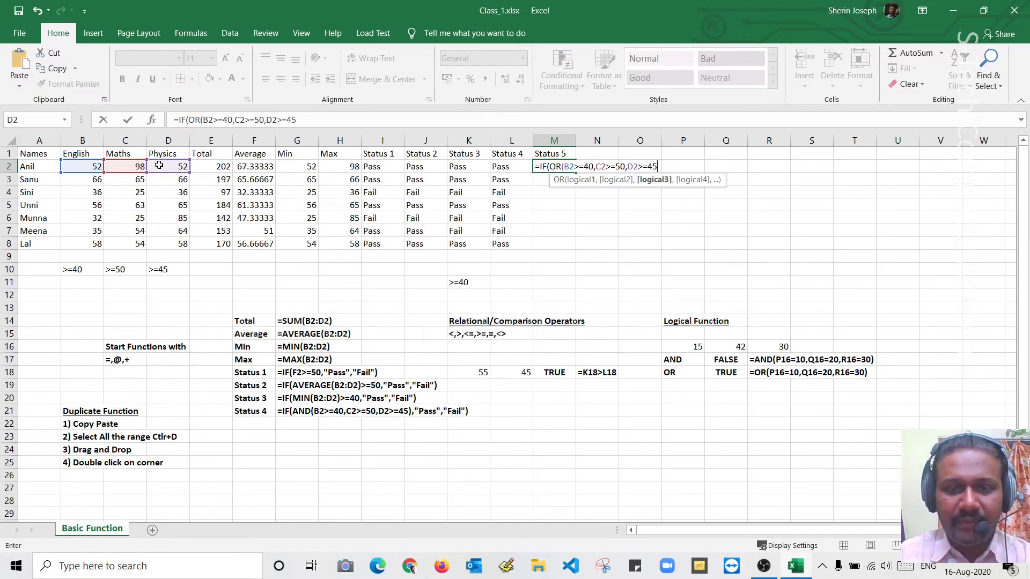
pyautogui.write('),"P')
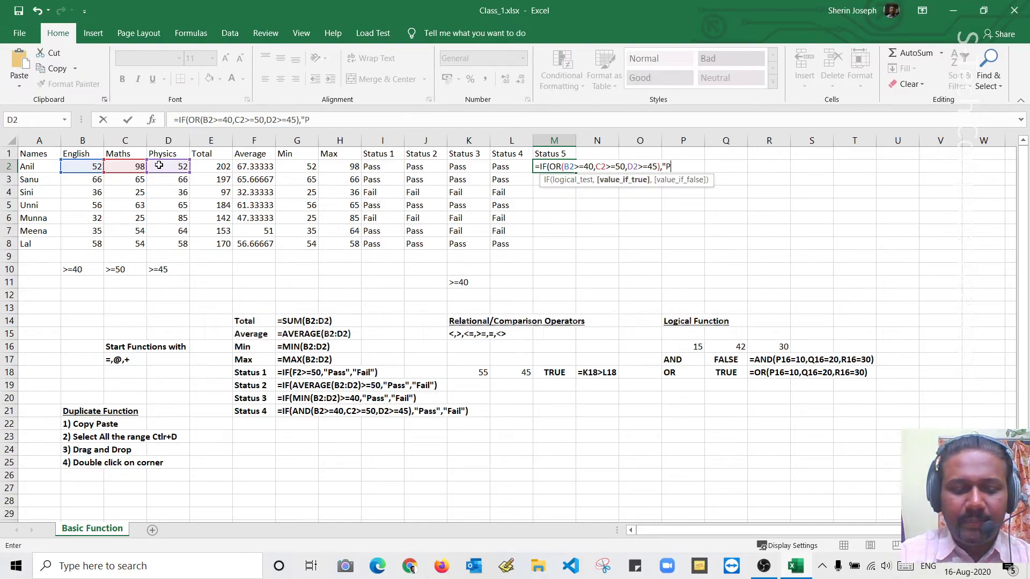
pyautogui.write('ass",')
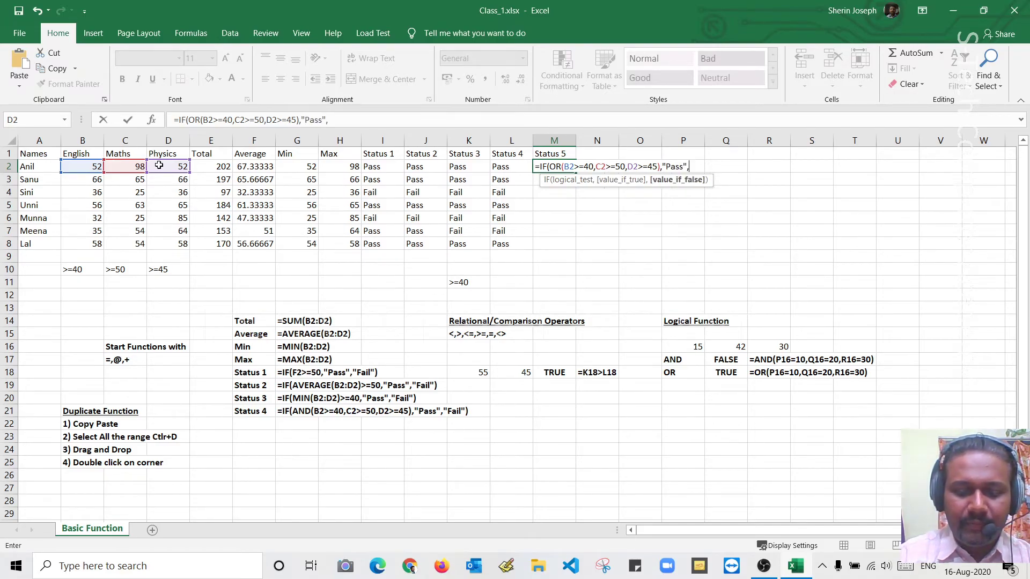
pyautogui.write('"Fail")')
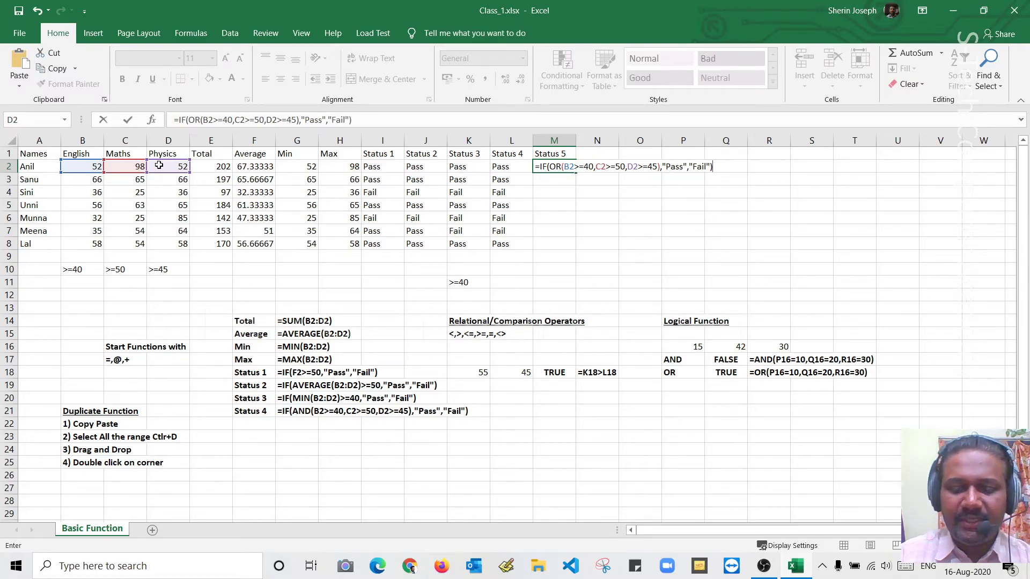
pyautogui.press('Return')
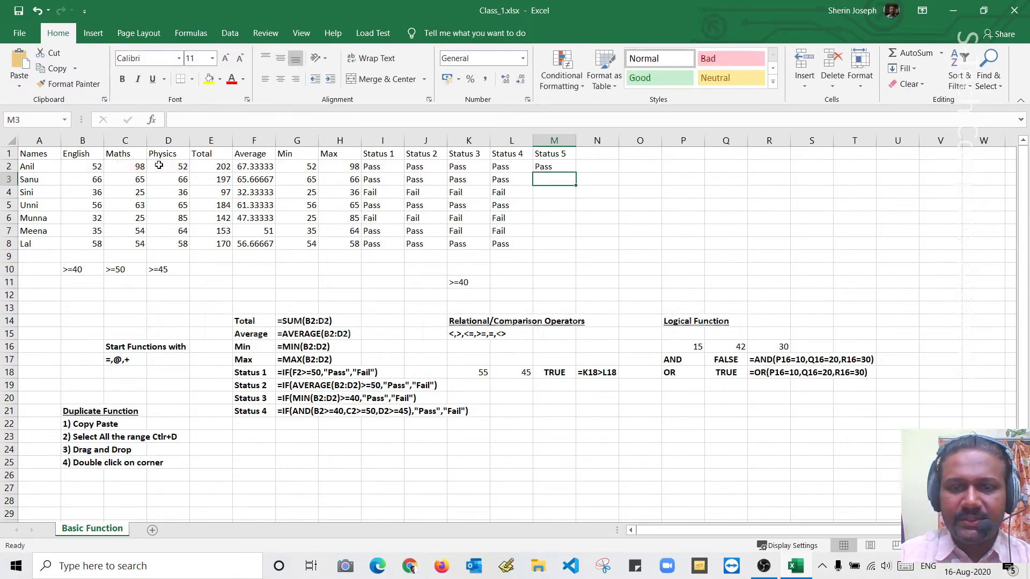
# Step: Copy the Status 5 formula from M2 into G22 as plain text, below the Status 4 formula in the notes
pyautogui.doubleClick(560, 168)
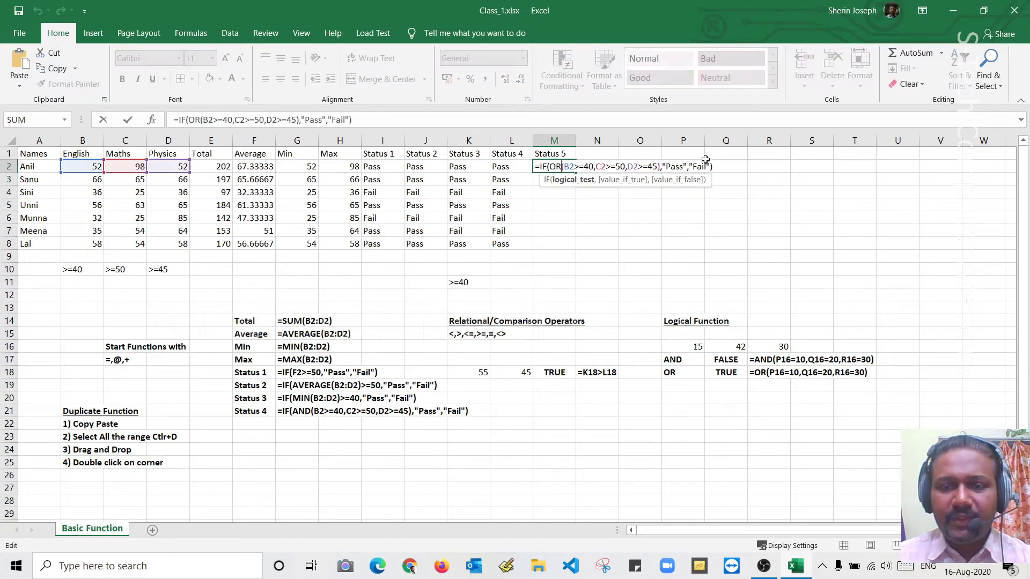
pyautogui.moveTo(726, 168); pyautogui.dragTo(526, 167)
pyautogui.hotkey('ctrl', 'c')
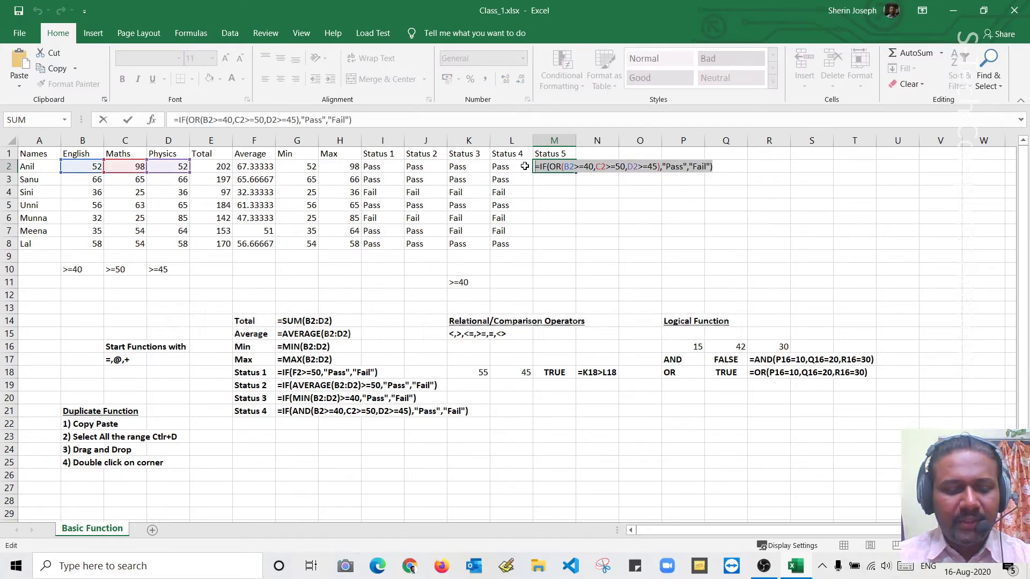
pyautogui.press('Escape')
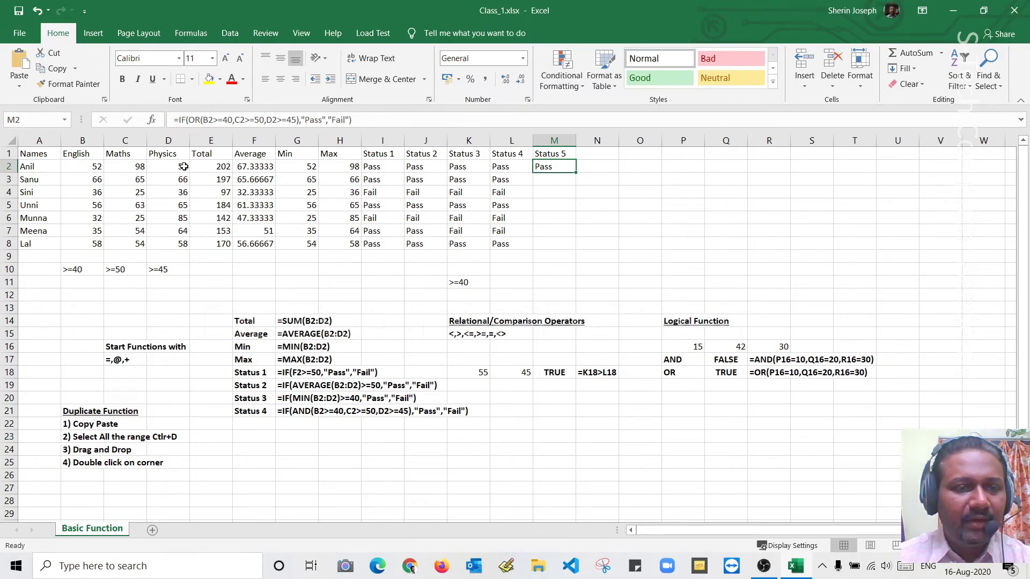
pyautogui.click(289, 427)
pyautogui.write("'")
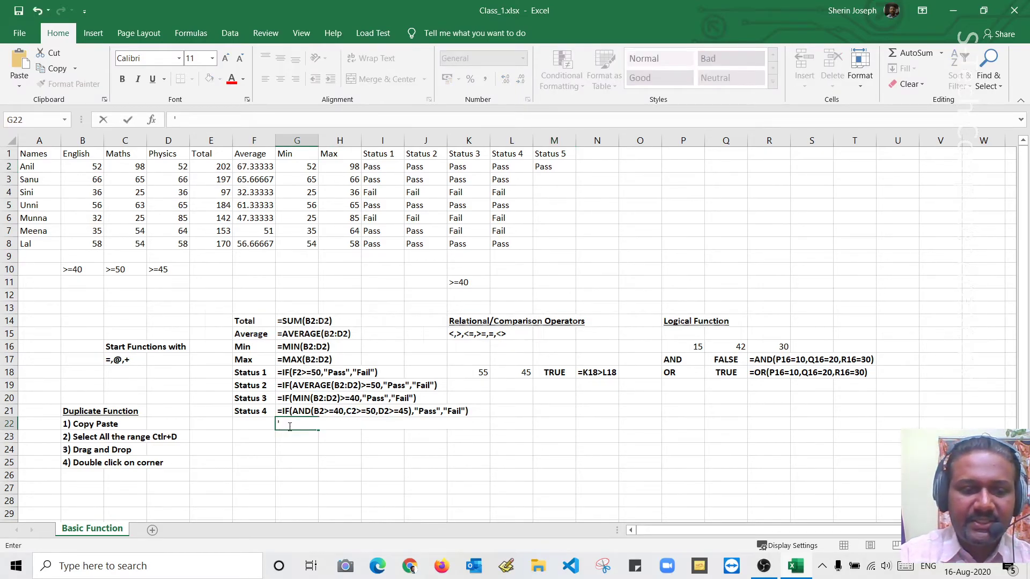
pyautogui.hotkey('ctrl', 'v')
pyautogui.press('Return')
# Step: Fill the Status 5 formula from M2 down to M8 and check the row 4 result against its three subject marks
pyautogui.click(570, 168)
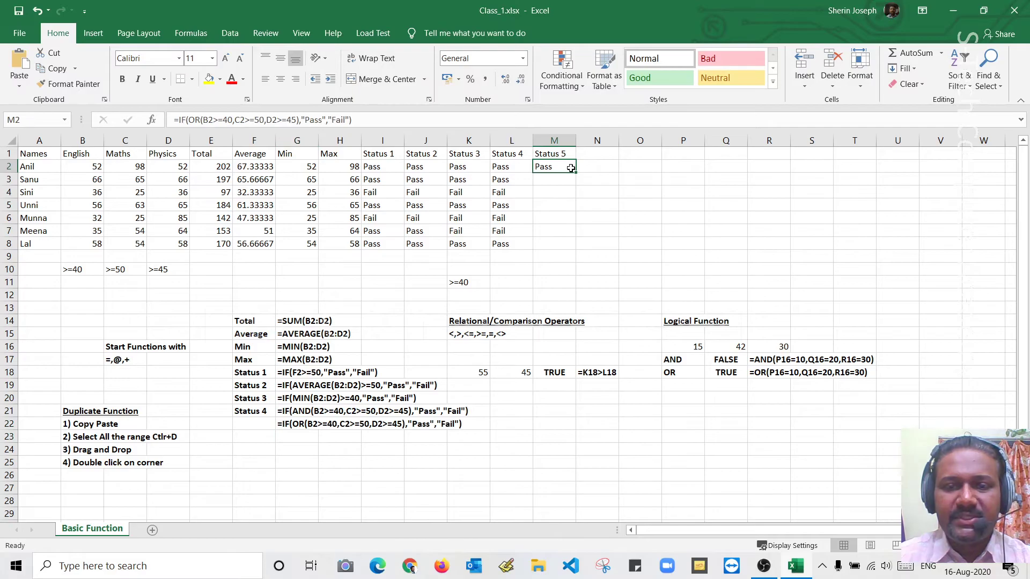
pyautogui.doubleClick(576, 172)
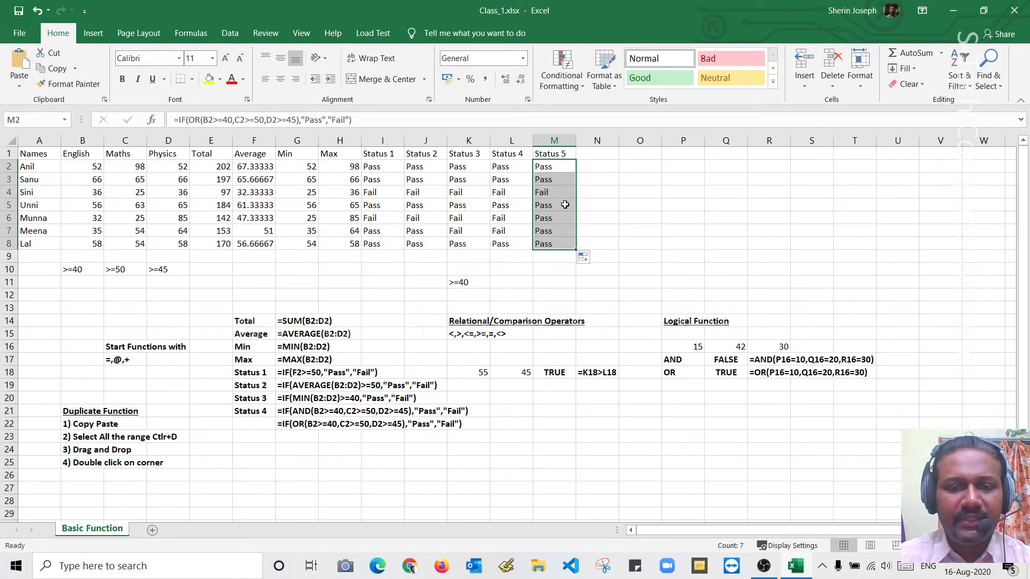
pyautogui.click(545, 195)
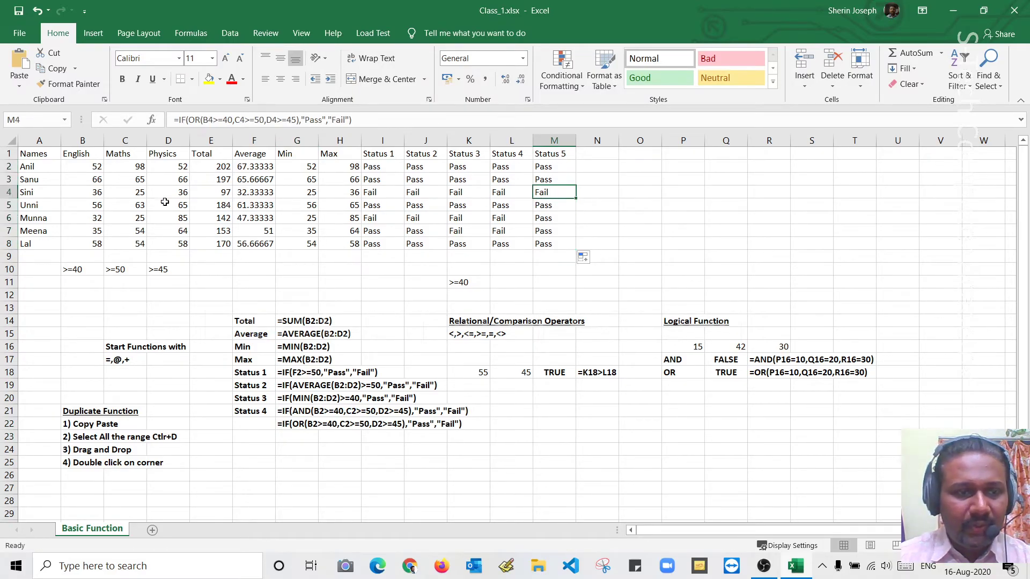
pyautogui.click(8, 192)
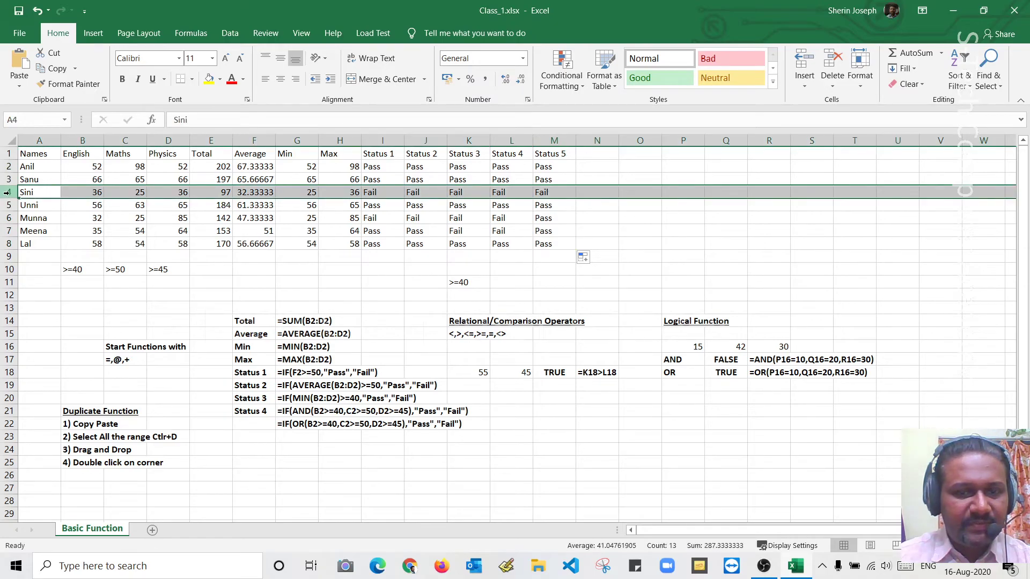
pyautogui.click(90, 192)
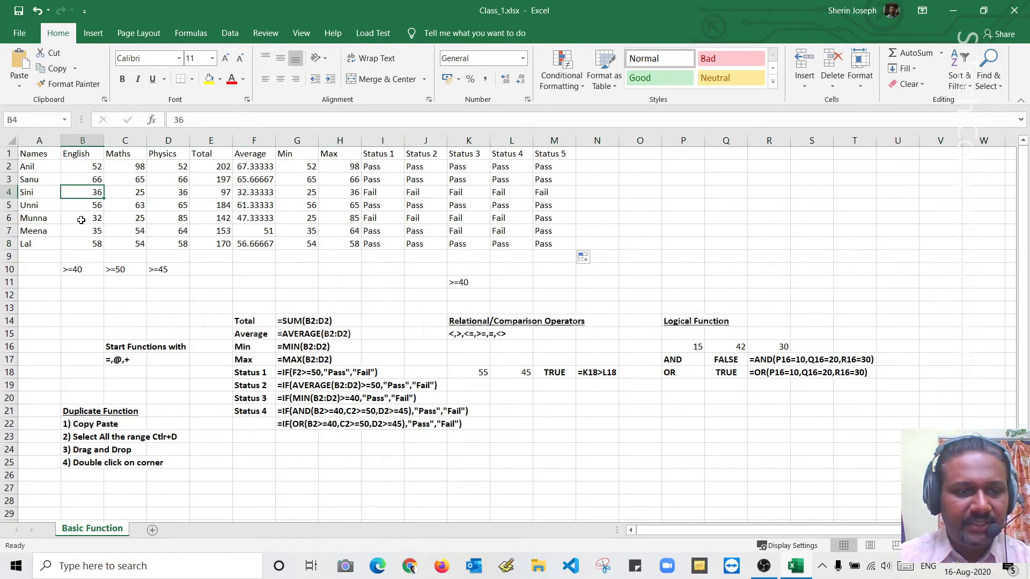
pyautogui.click(134, 196)
pyautogui.click(182, 193)
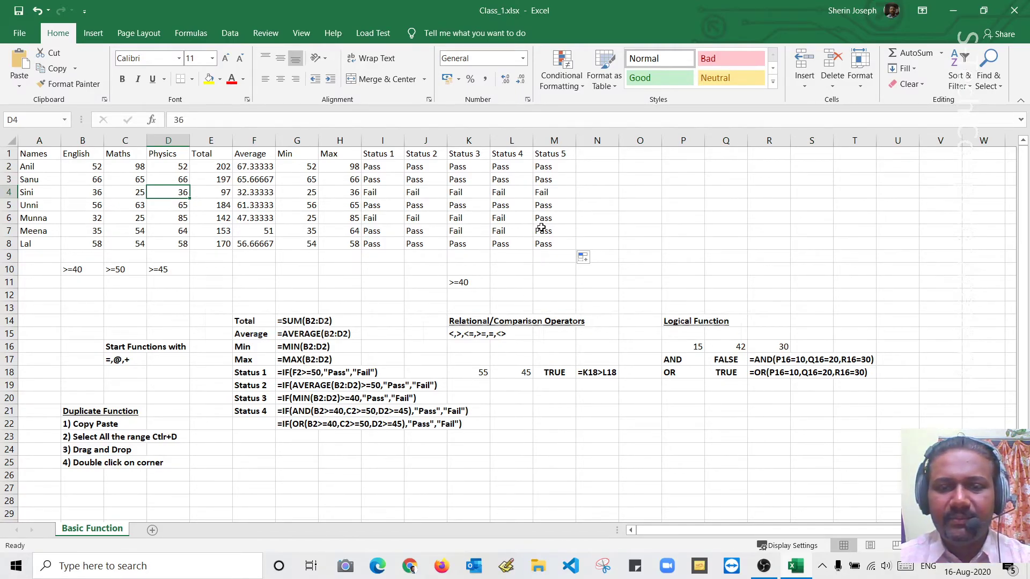
# Step: Extend the notes label series into F22 as Status 5 and enter the column header Grade in N1
pyautogui.click(260, 412)
pyautogui.moveTo(274, 417); pyautogui.dragTo(275, 429)
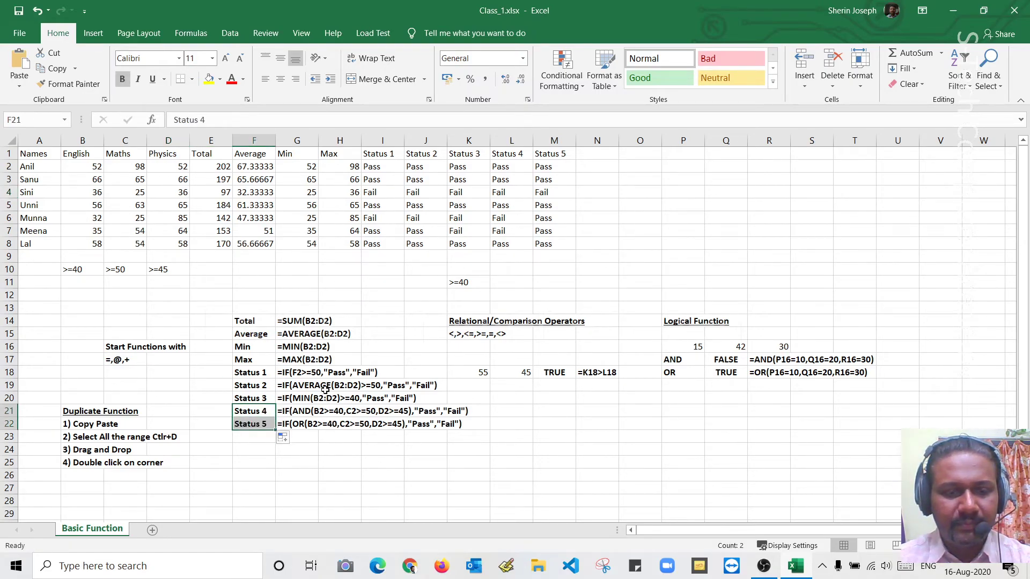
pyautogui.click(596, 154)
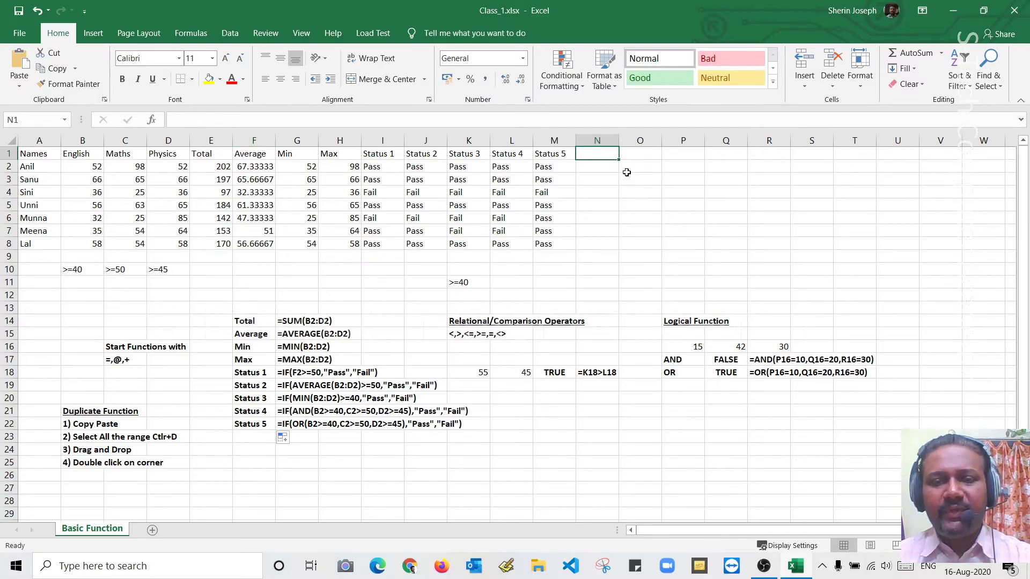
pyautogui.write('Grade')
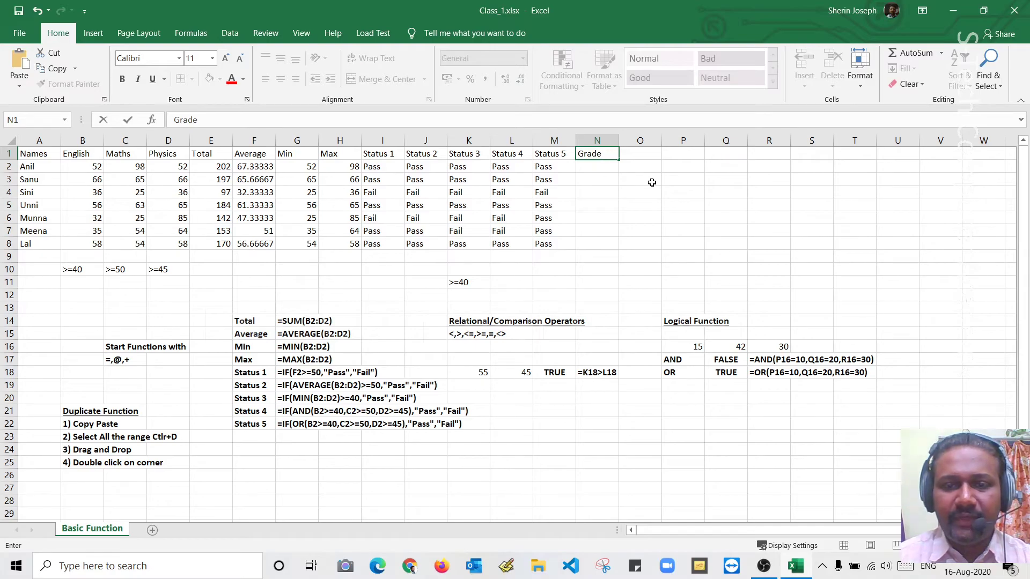
pyautogui.press('Return')
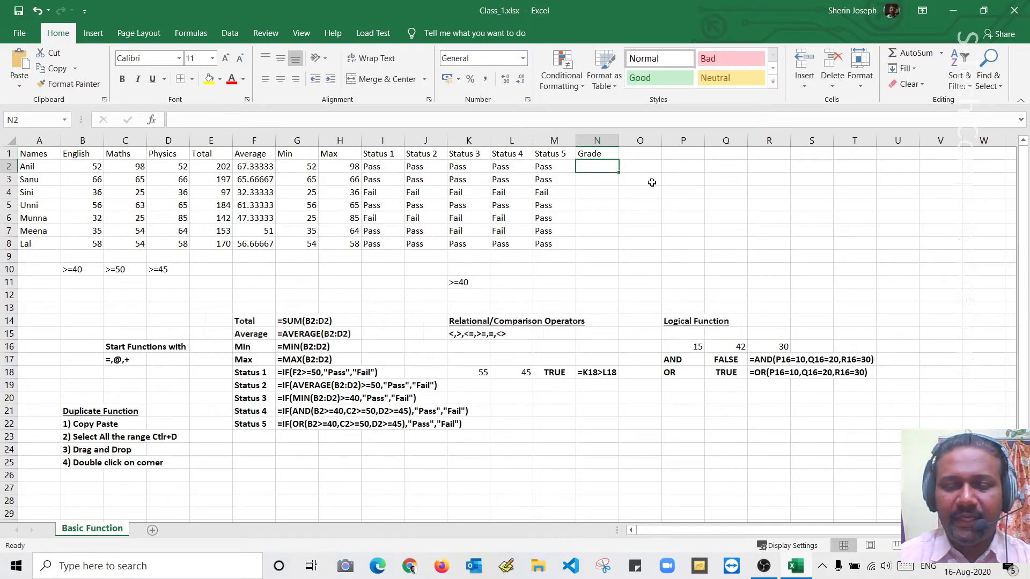
# Step: Start a grading key with the heading avg in Q2, the condition >=90 in Q3 and grade A in R3
pyautogui.click(716, 169)
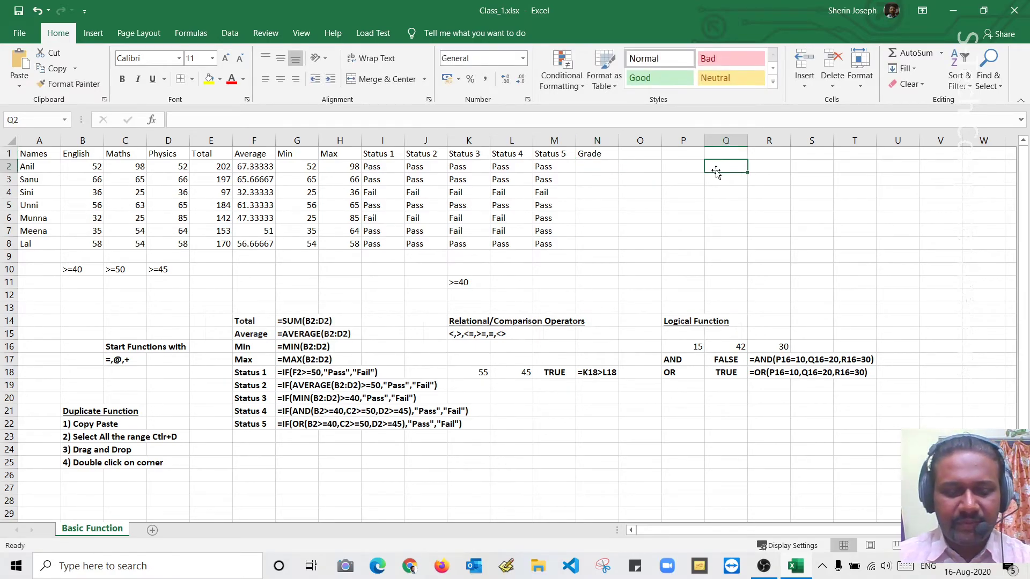
pyautogui.write('avg')
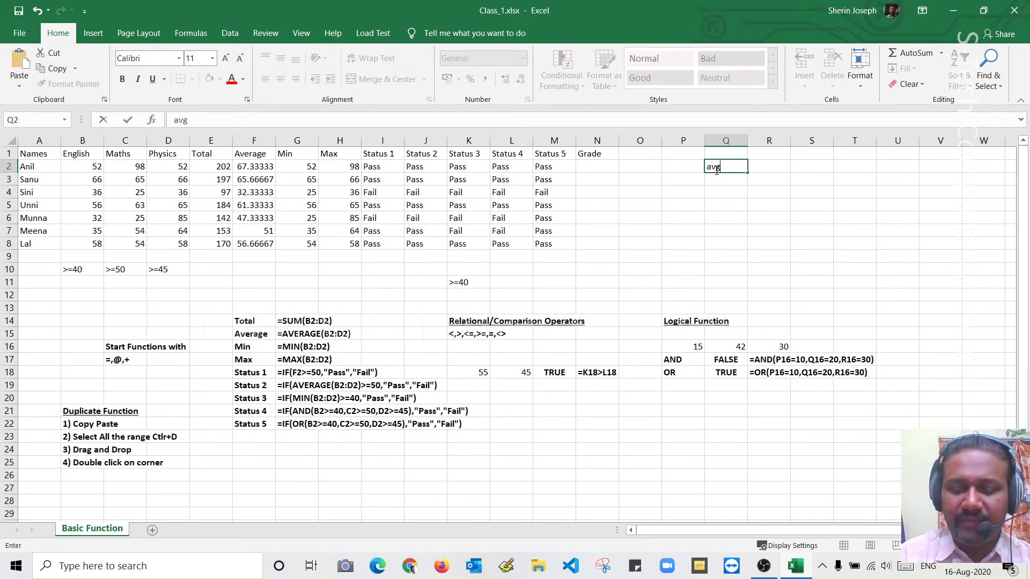
pyautogui.press('Return')
pyautogui.write('>')
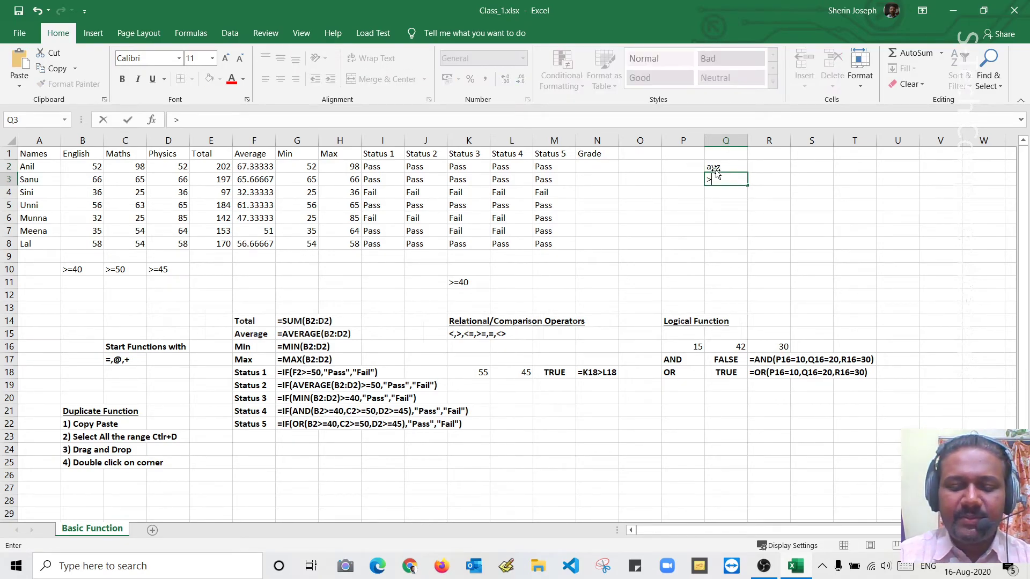
pyautogui.write('=90')
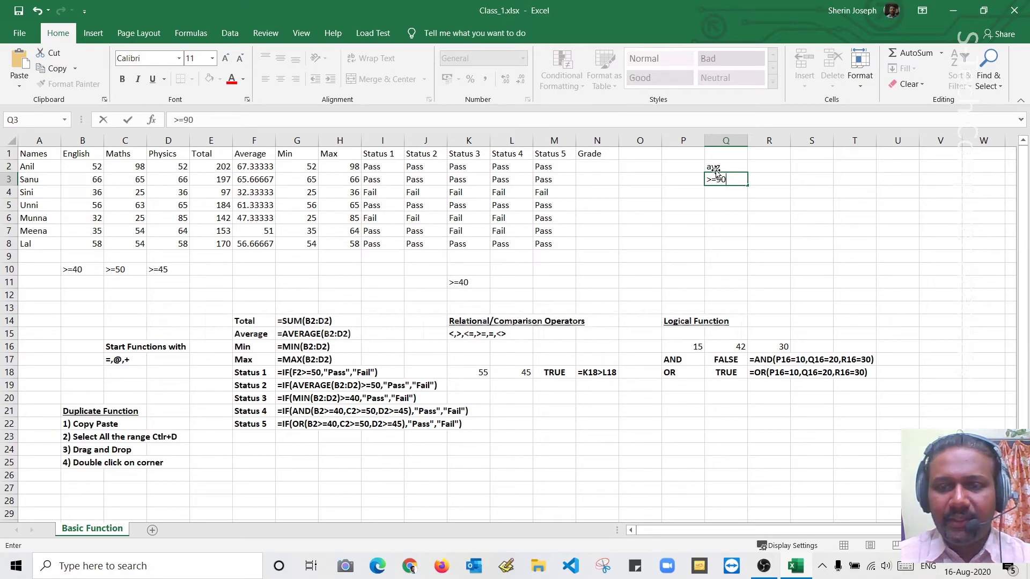
pyautogui.press('Tab')
pyautogui.write('A')
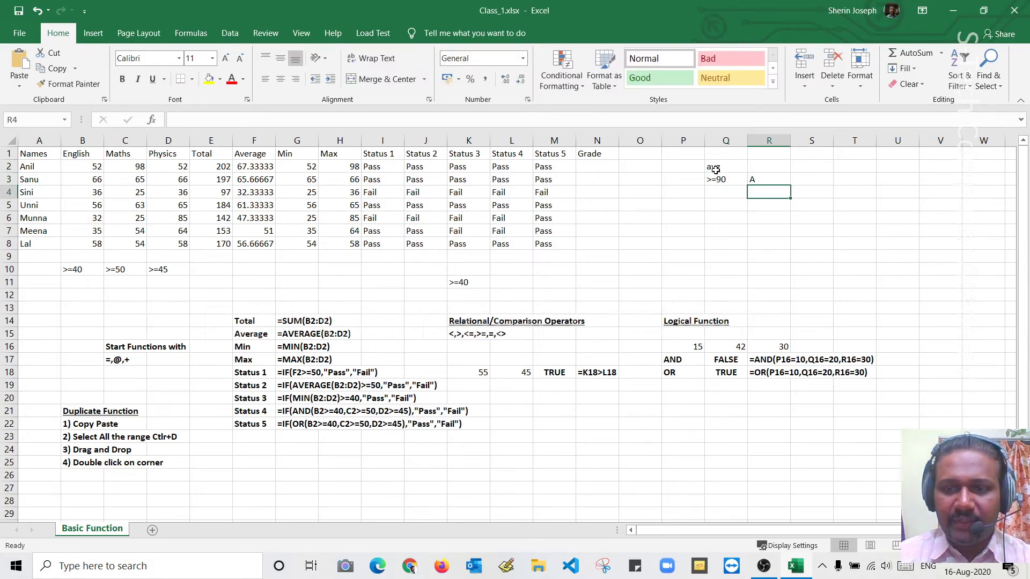
pyautogui.press('Return')
# Step: Add the condition <90 to >=70 in Q4 with grade B in R4, widening column Q to fit the text
pyautogui.write('<')
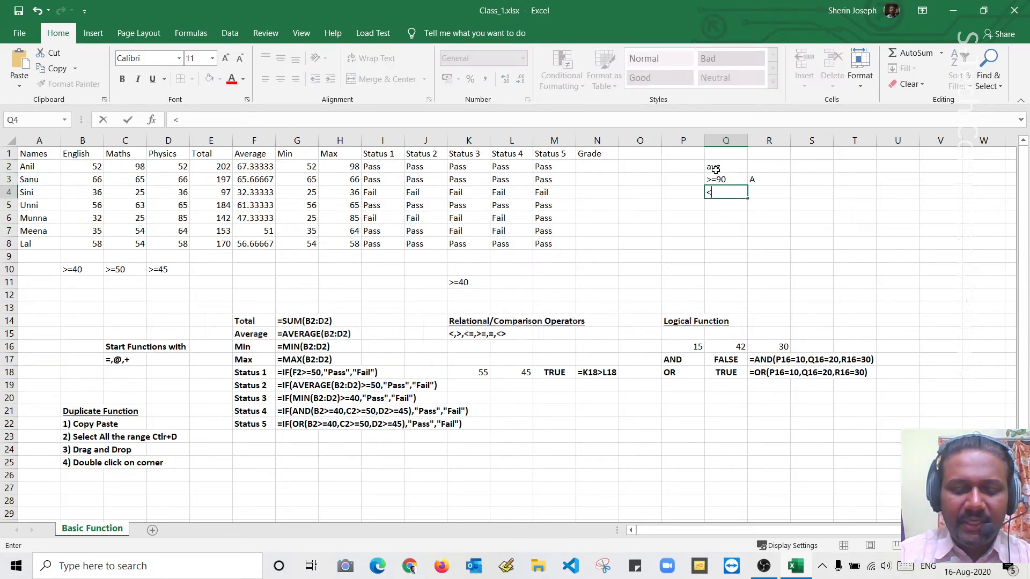
pyautogui.write('90 to >=')
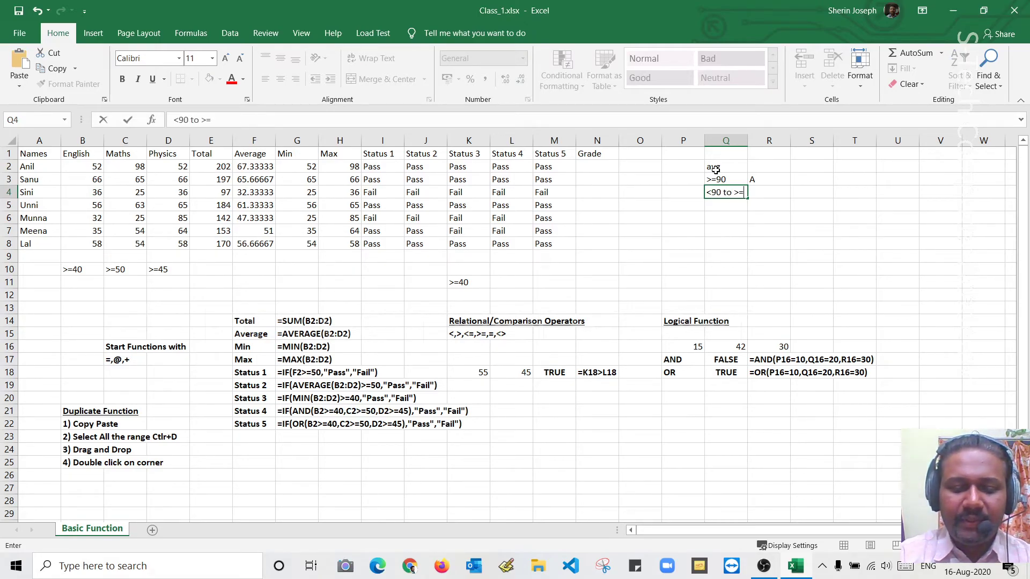
pyautogui.write('70')
pyautogui.press('Return')
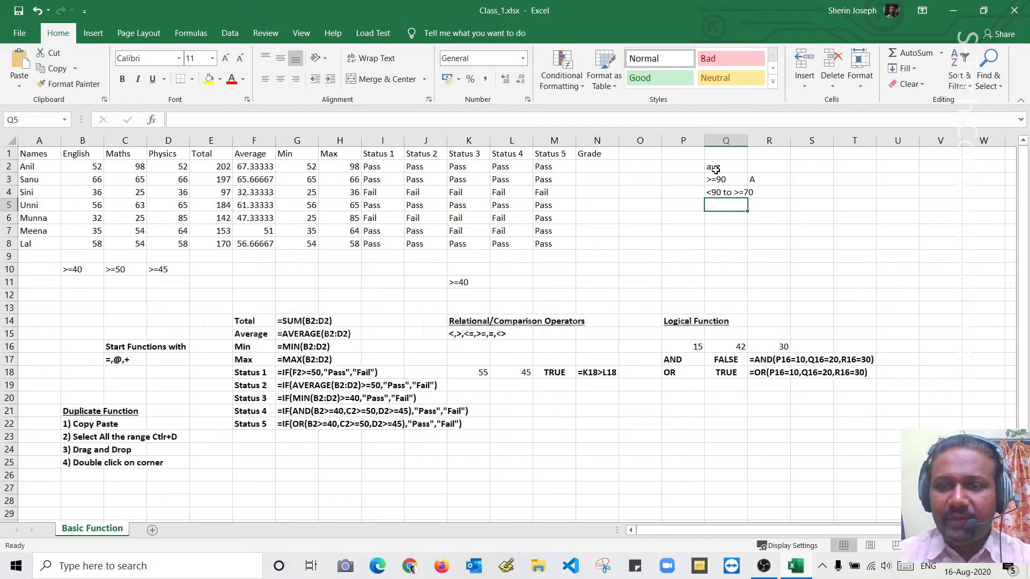
pyautogui.moveTo(750, 138); pyautogui.dragTo(764, 138)
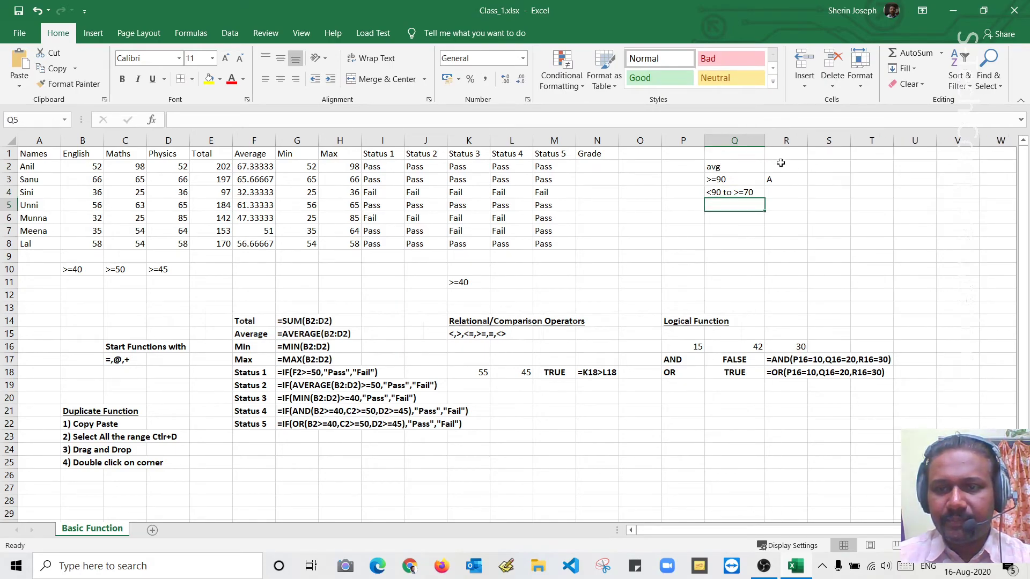
pyautogui.click(792, 194)
pyautogui.write('B')
pyautogui.press('Return')
# Step: Add the condition <70 to >=50 in Q5 of the grading key with grade C in R5
pyautogui.click(750, 197)
pyautogui.click(733, 204)
pyautogui.write('<70')
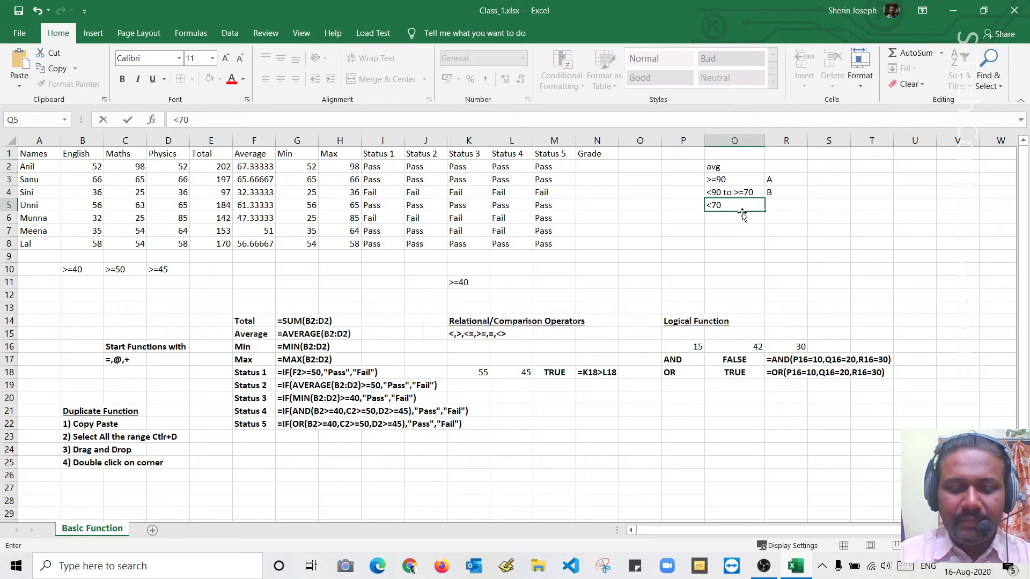
pyautogui.write(' to >=')
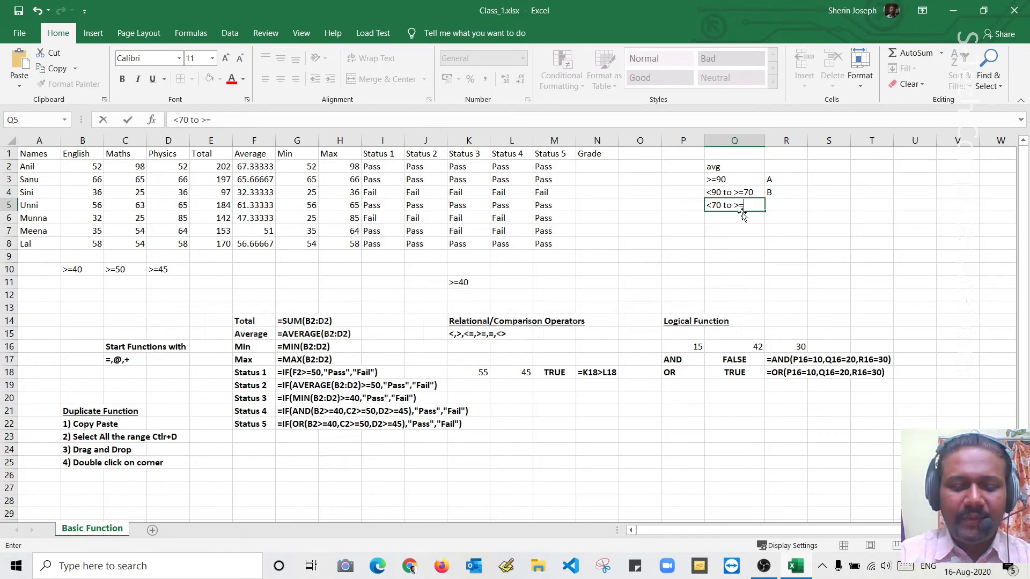
pyautogui.write('50')
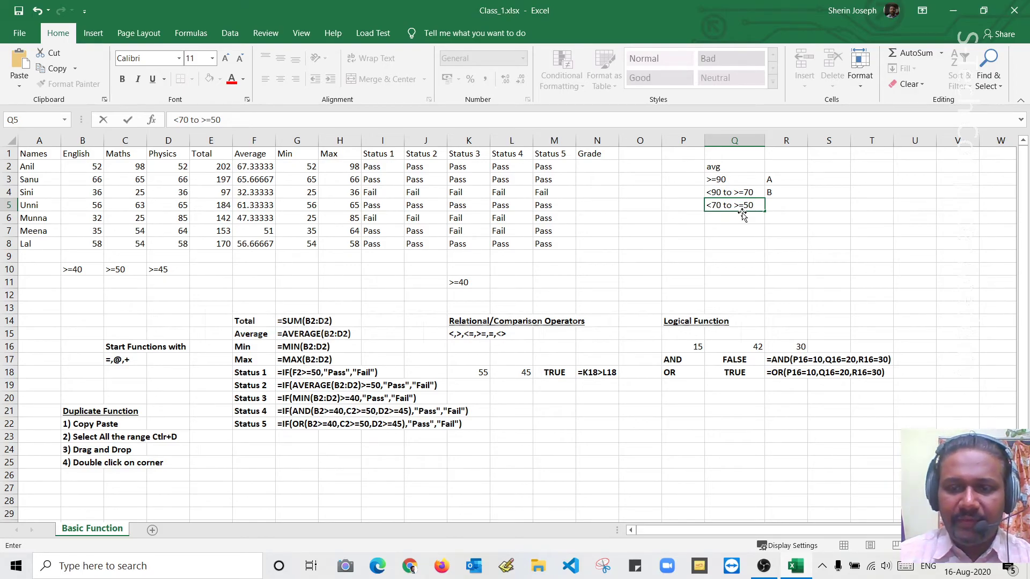
pyautogui.click(783, 211)
pyautogui.write('C')
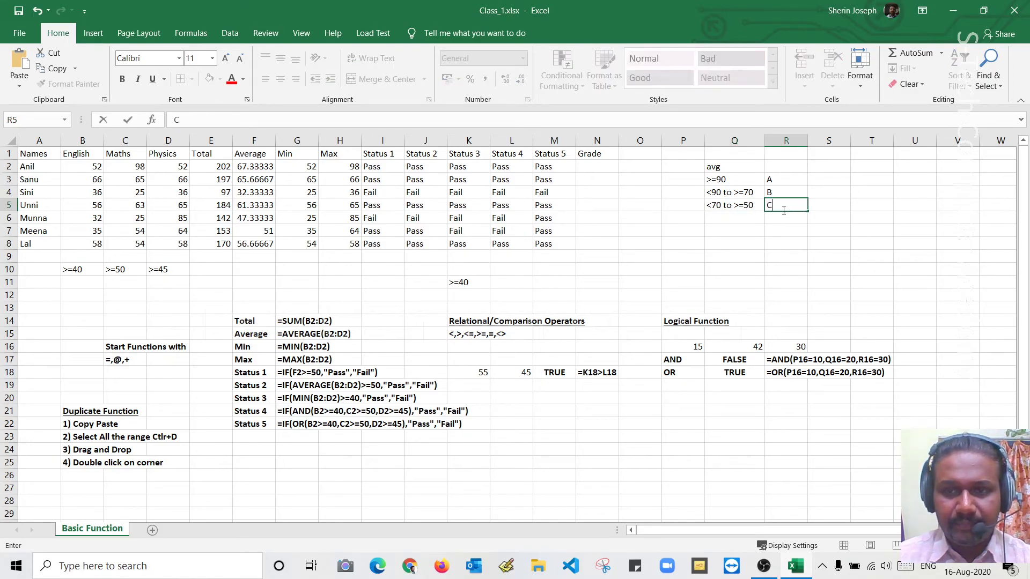
# Step: Add the last grading key row with >50 in Q6 and grade D in R6
pyautogui.click(737, 224)
pyautogui.write('>')
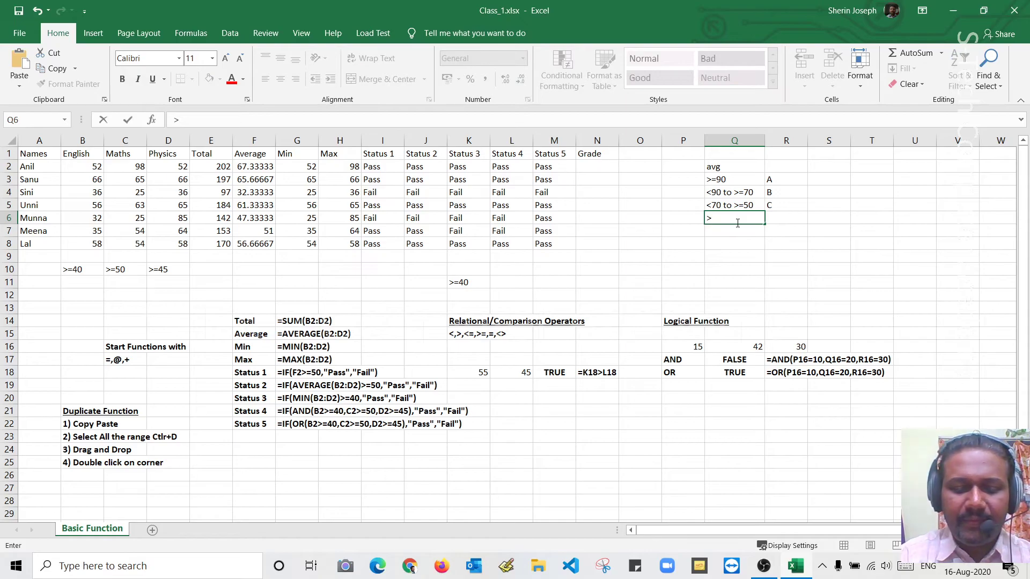
pyautogui.write('50')
pyautogui.press('Tab')
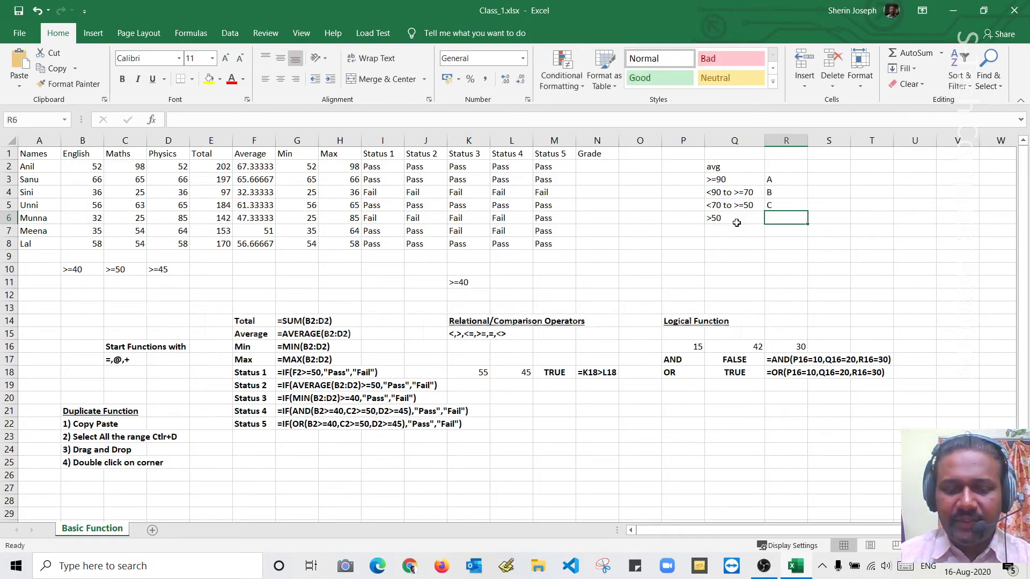
pyautogui.write('D')
pyautogui.press('Return')
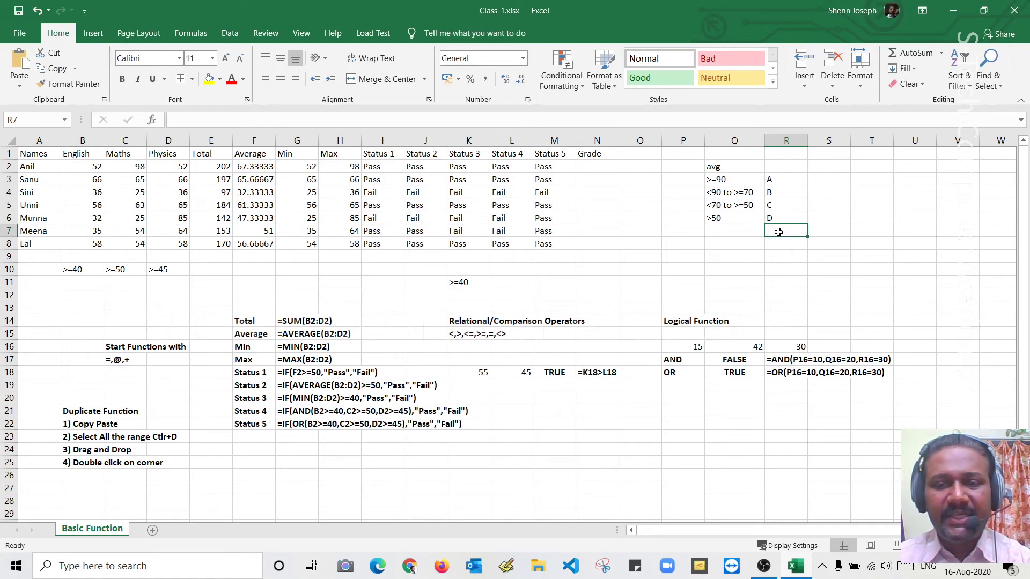
# Step: Start the Grade formula in N2 with an IF that returns "A" when the average in F2 is >=90
pyautogui.click(596, 169)
pyautogui.write('=')
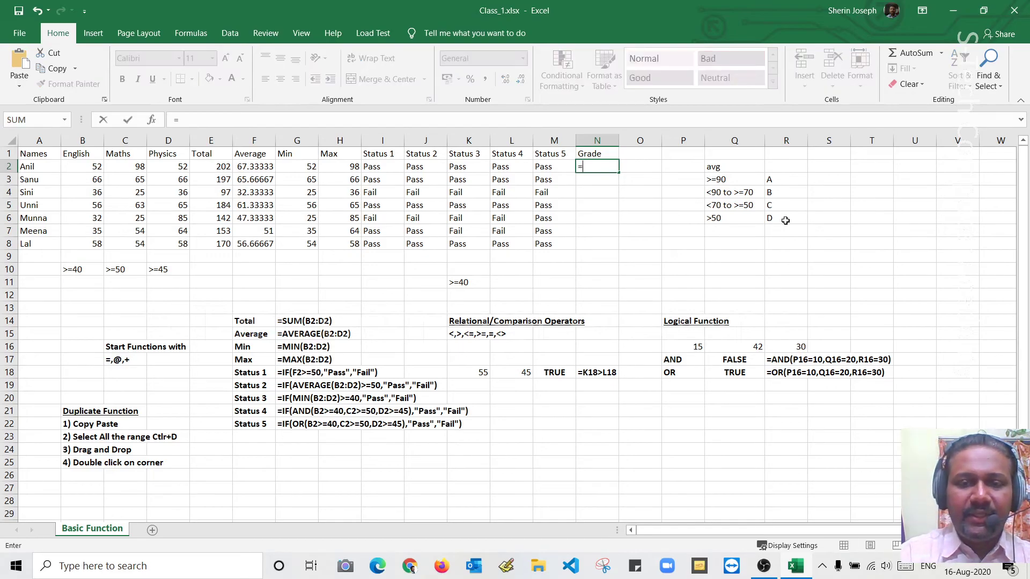
pyautogui.write('IF(')
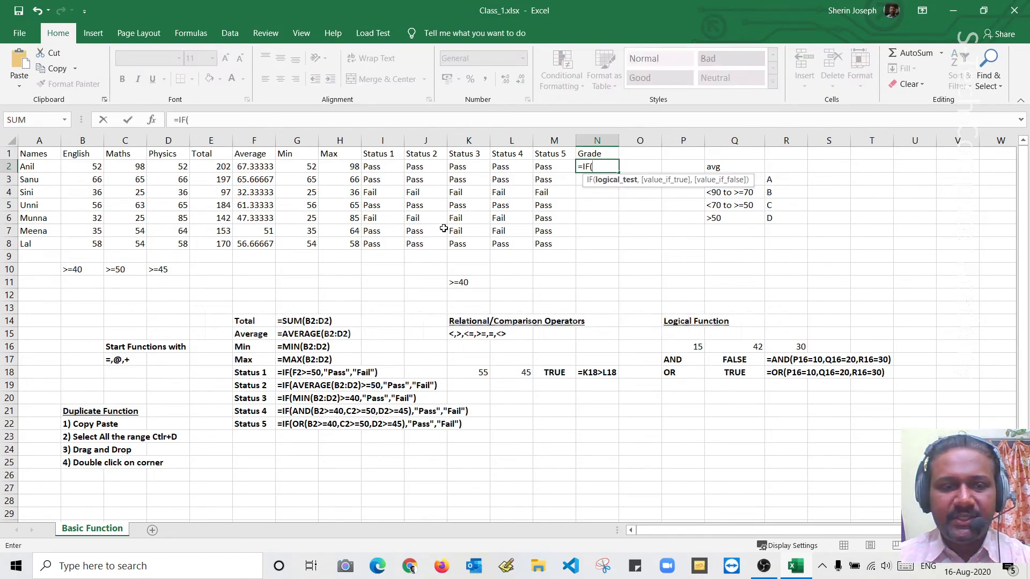
pyautogui.click(265, 169)
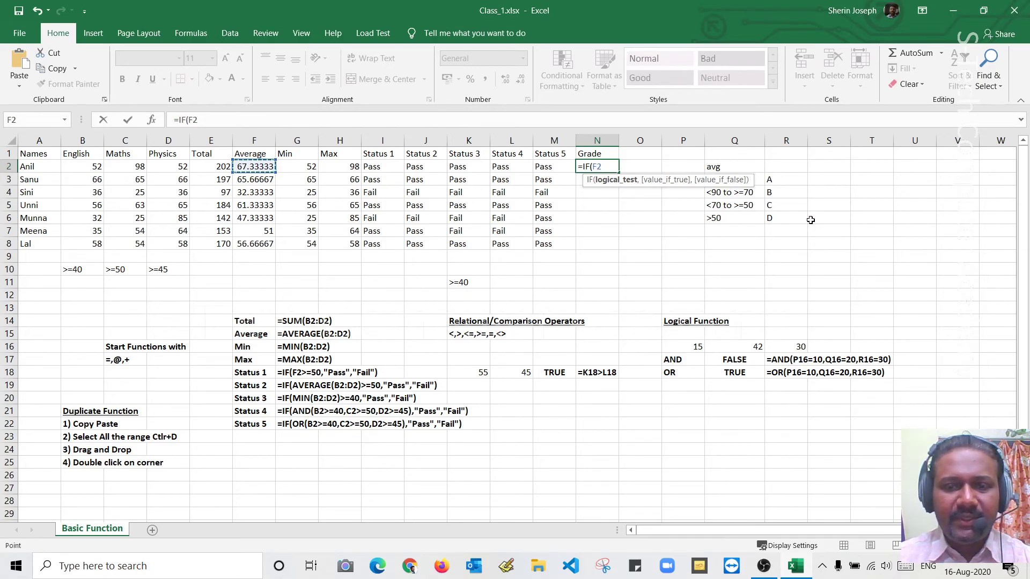
pyautogui.write('>=')
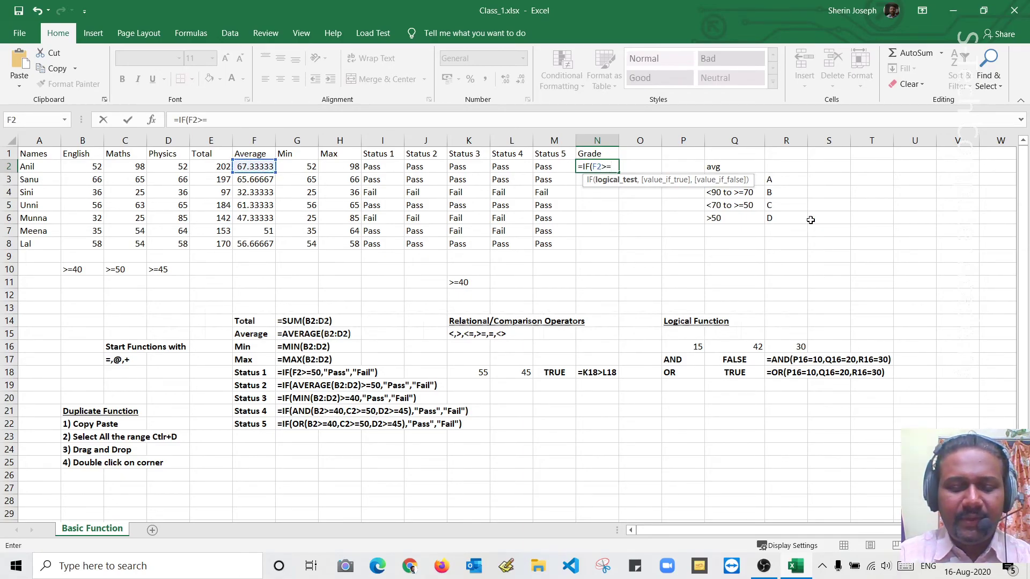
pyautogui.write('90,"')
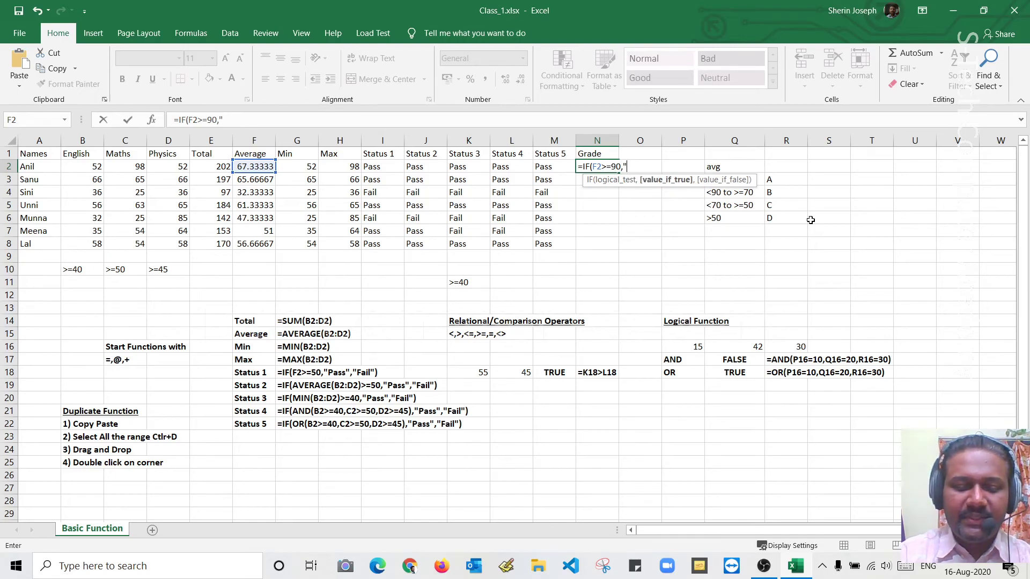
pyautogui.write('A",')
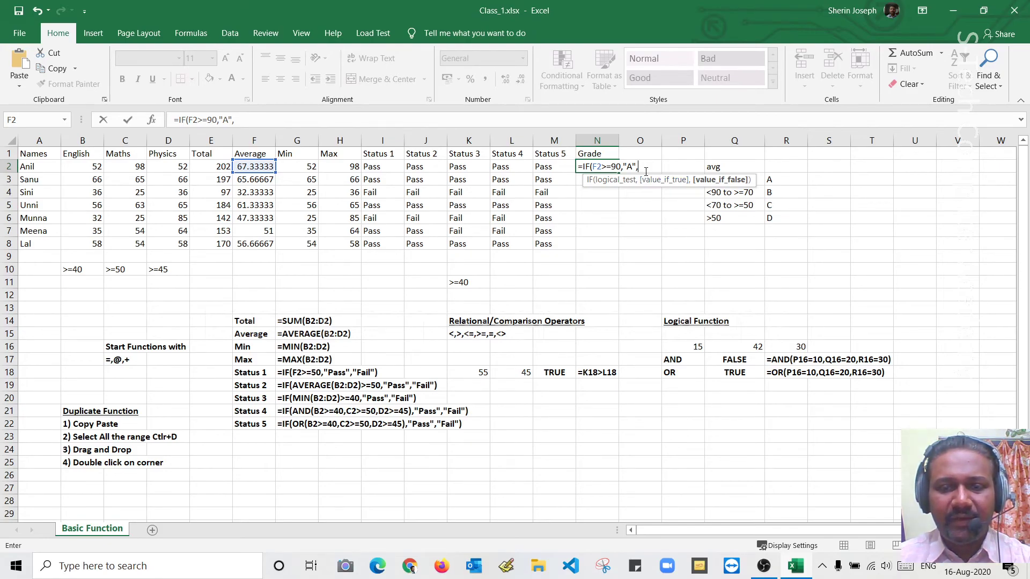
# Step: Nest a second IF as the false value in N2's formula, returning "B" when F2 is >=70
pyautogui.write('IF(')
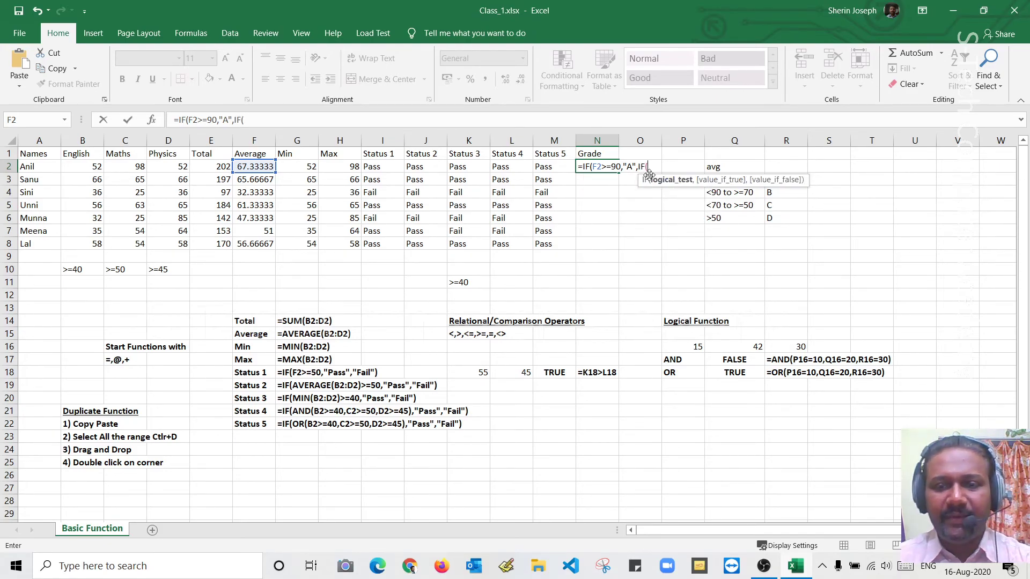
pyautogui.click(259, 168)
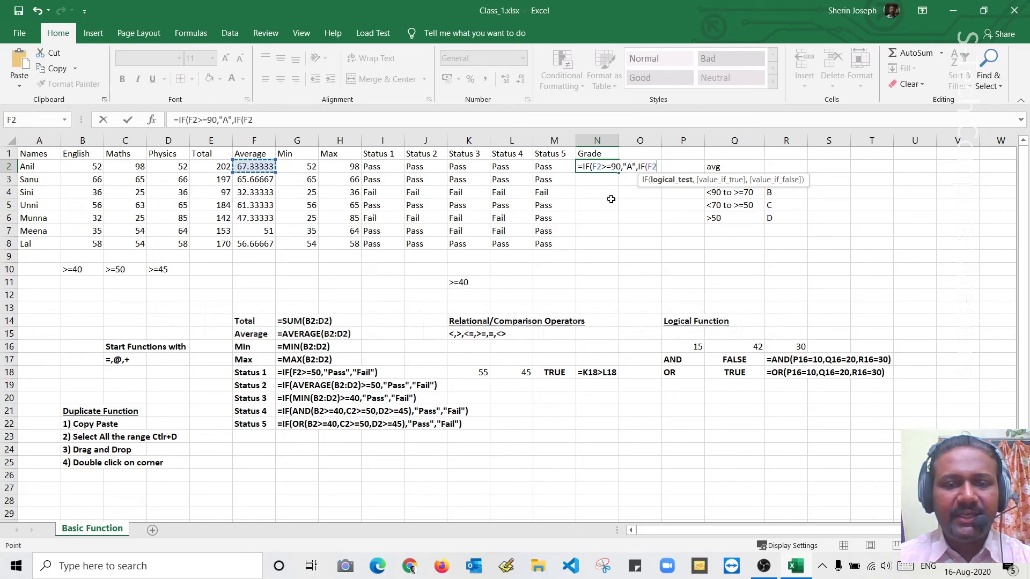
pyautogui.write('>=')
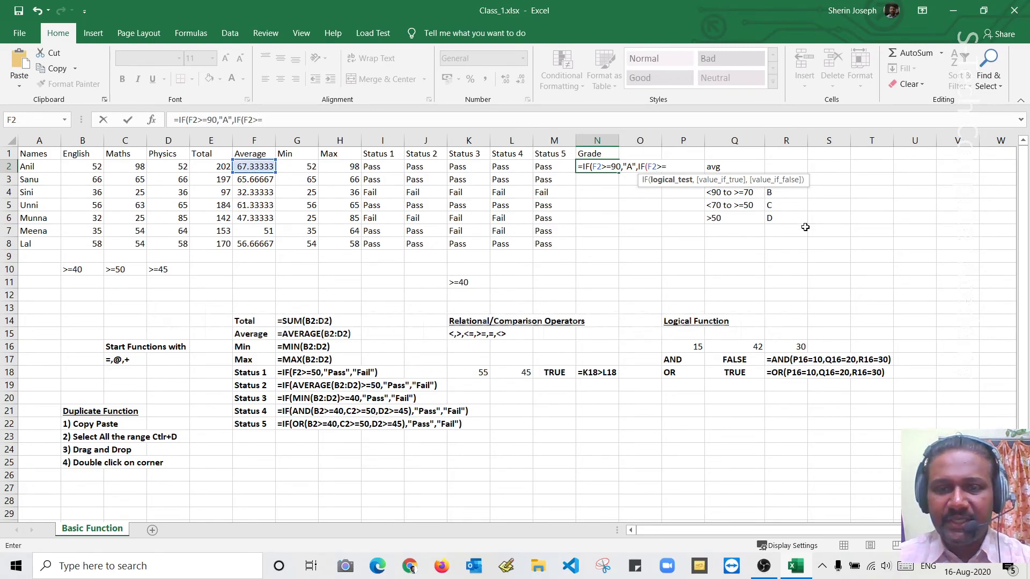
pyautogui.write('70')
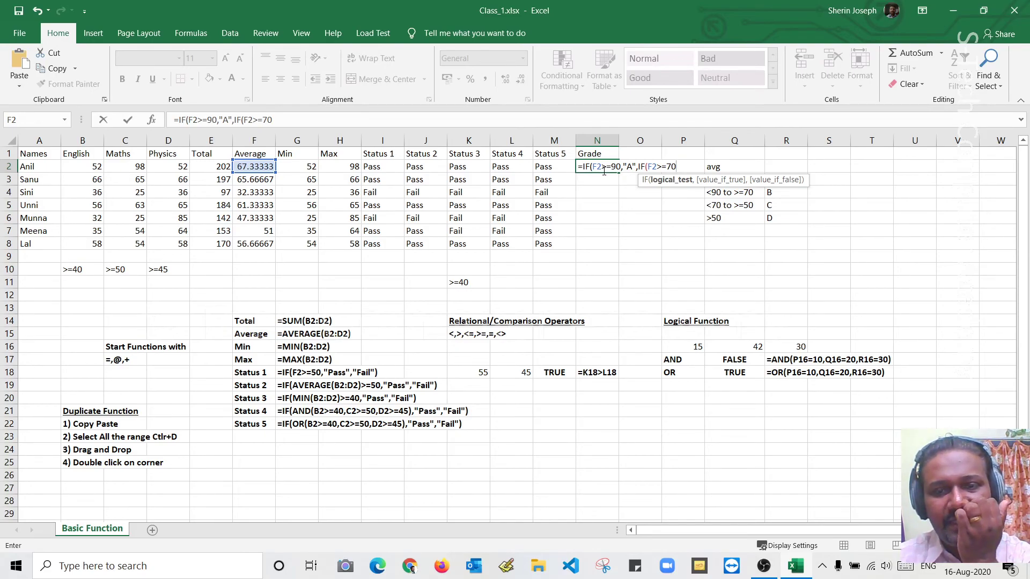
pyautogui.write(',"')
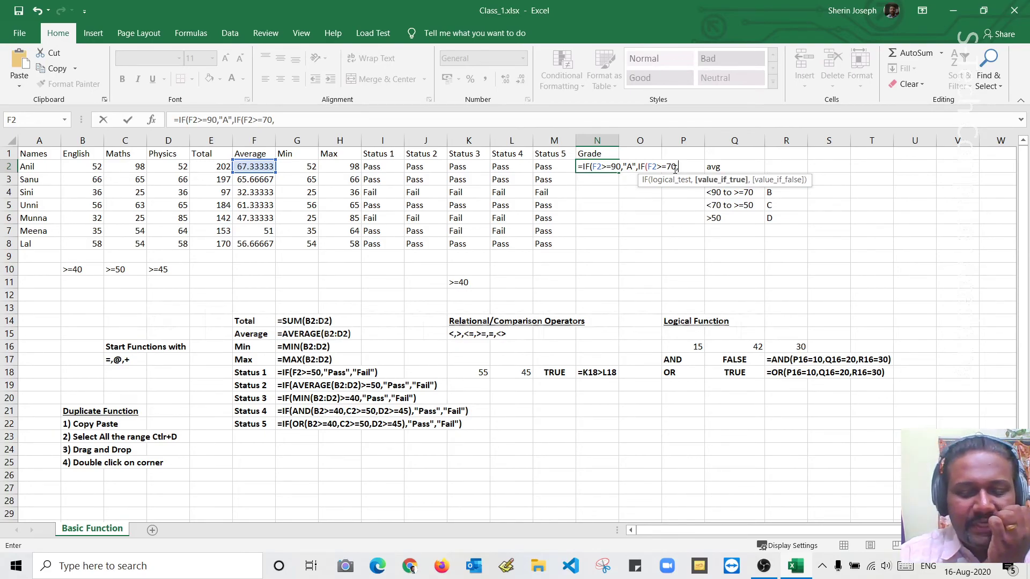
pyautogui.write('B')
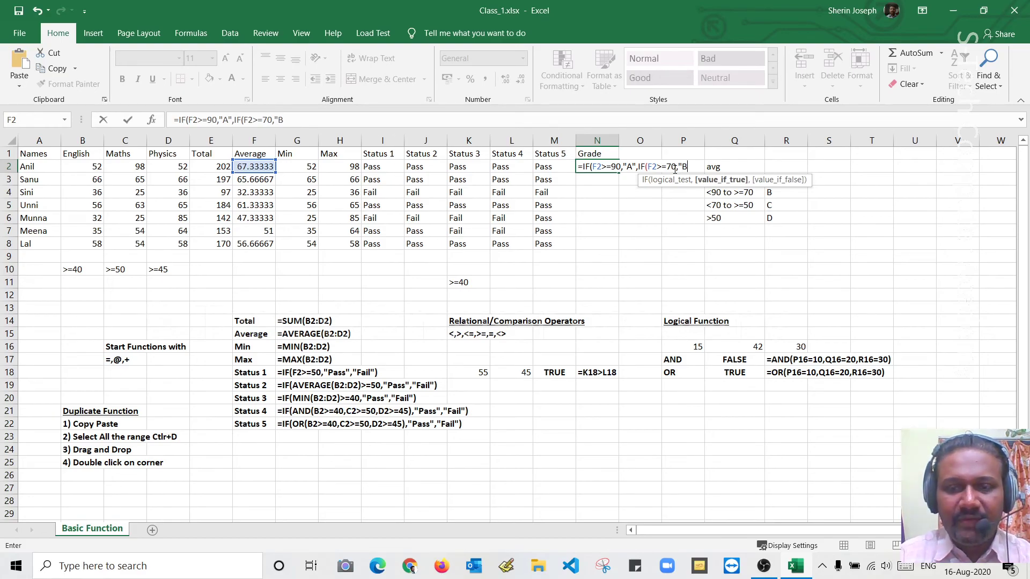
pyautogui.write('",')
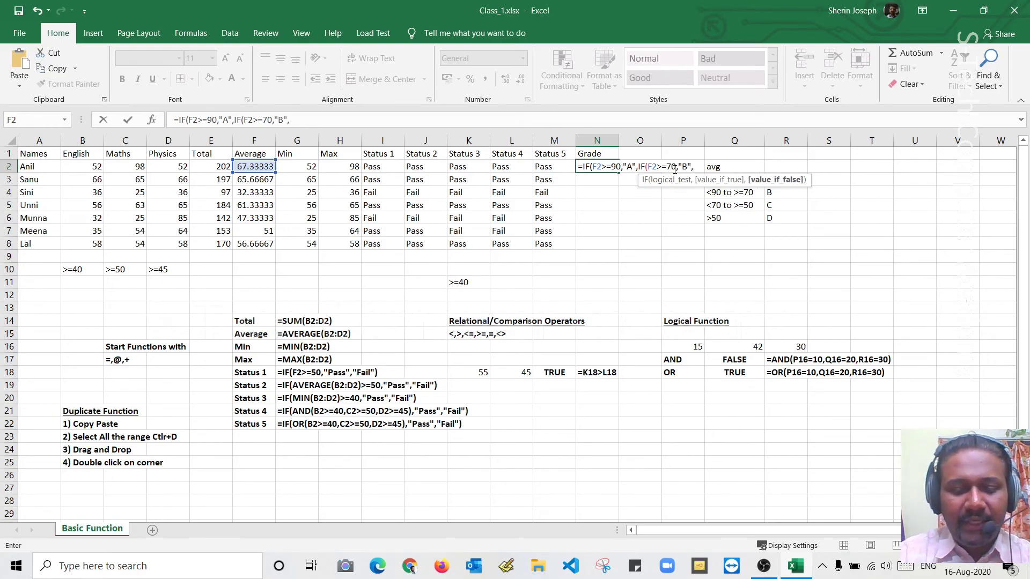
# Step: Nest a third IF in N2's formula returning "C" when F2 is >=50 and otherwise "D", and complete the formula
pyautogui.write('IF(')
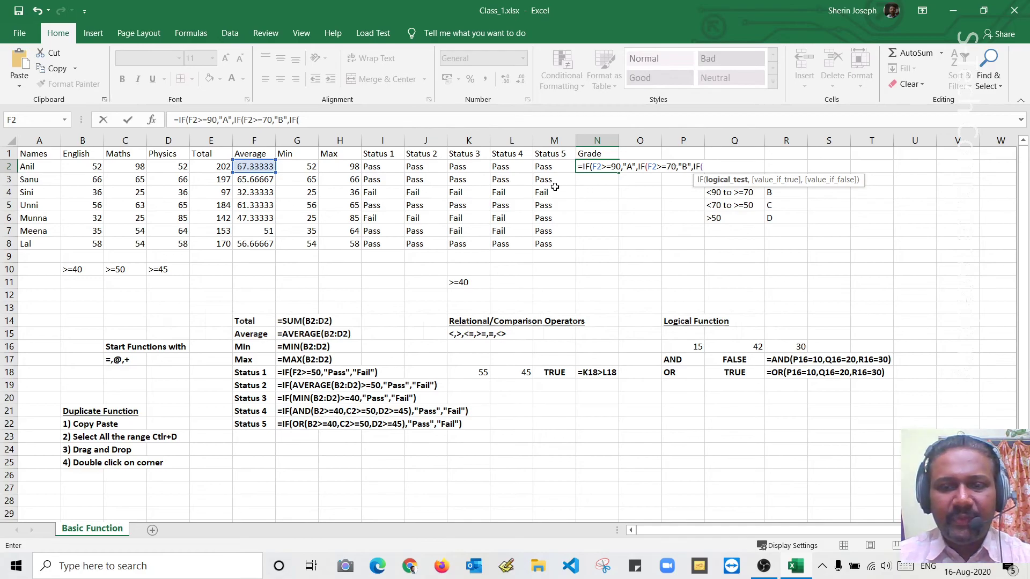
pyautogui.click(251, 167)
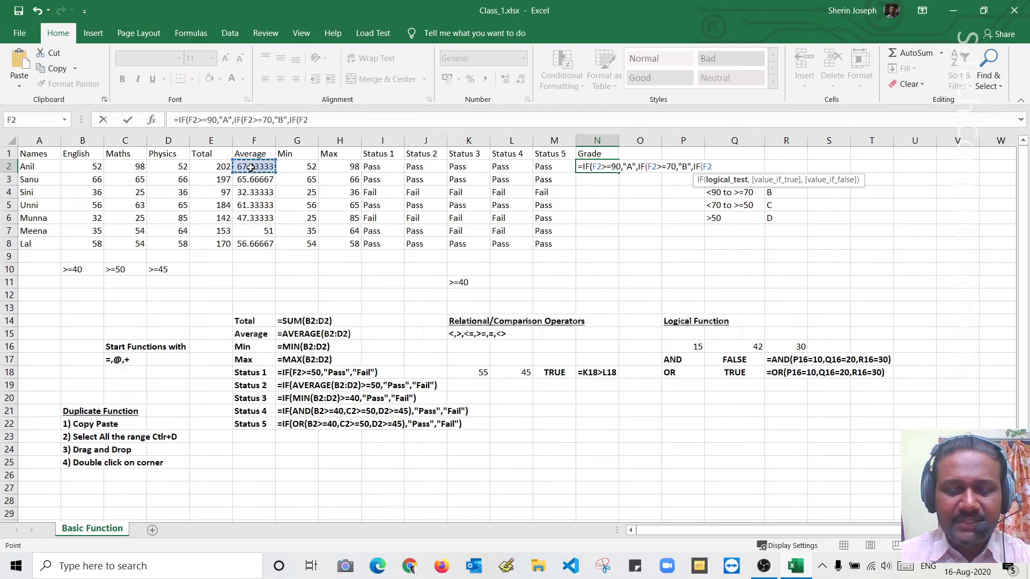
pyautogui.write('>=')
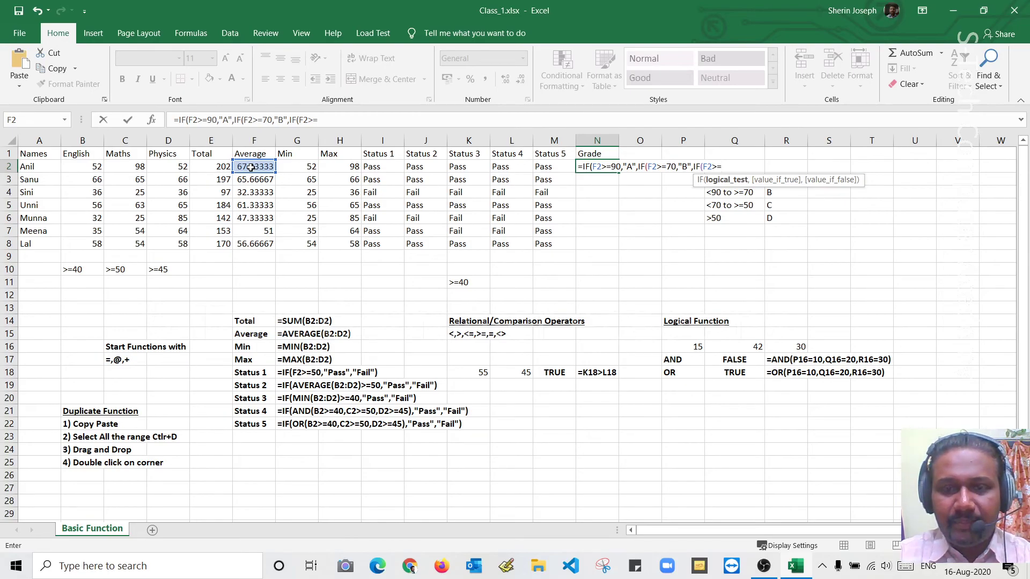
pyautogui.write('50')
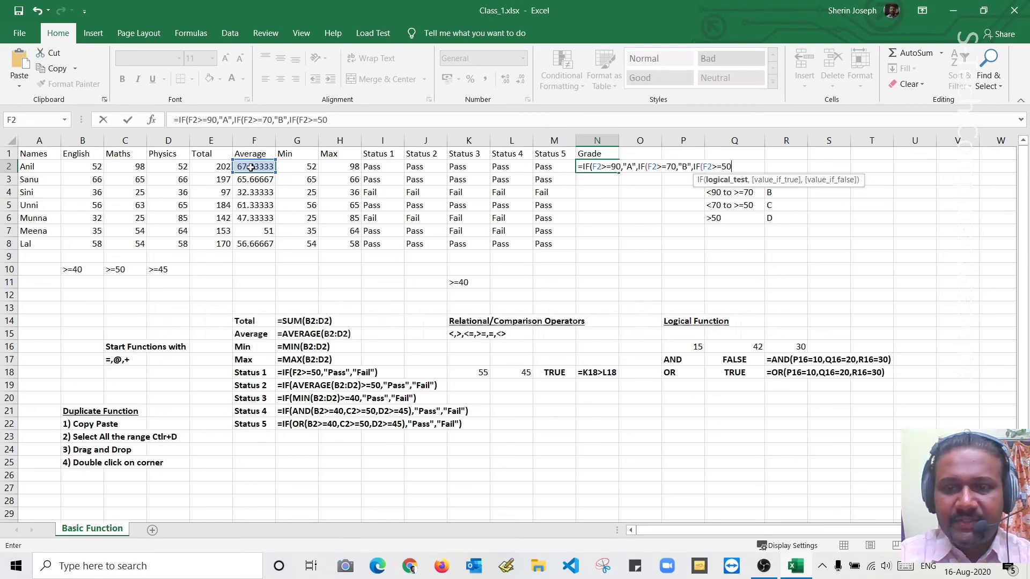
pyautogui.write(',"C",')
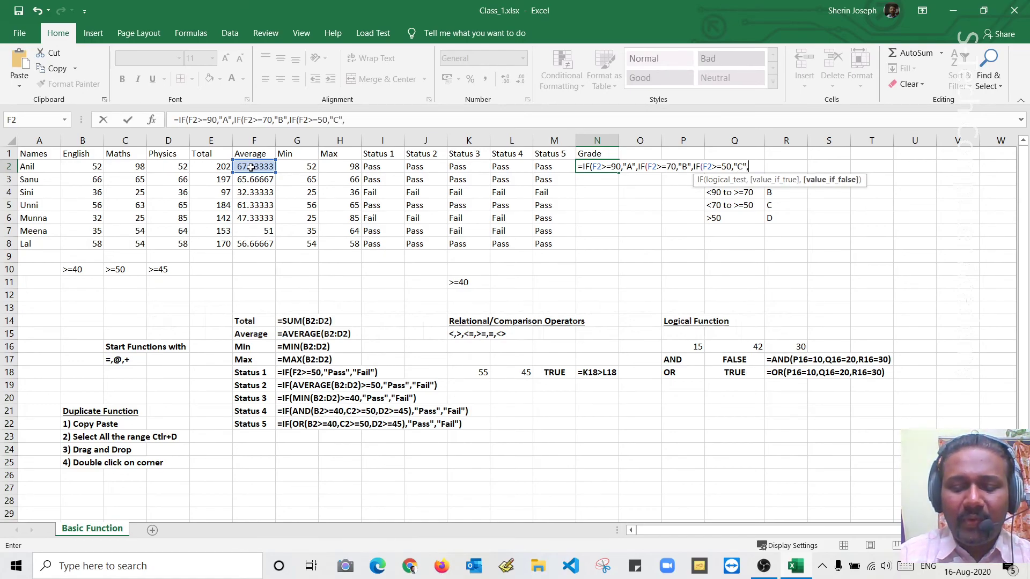
pyautogui.write('"D')
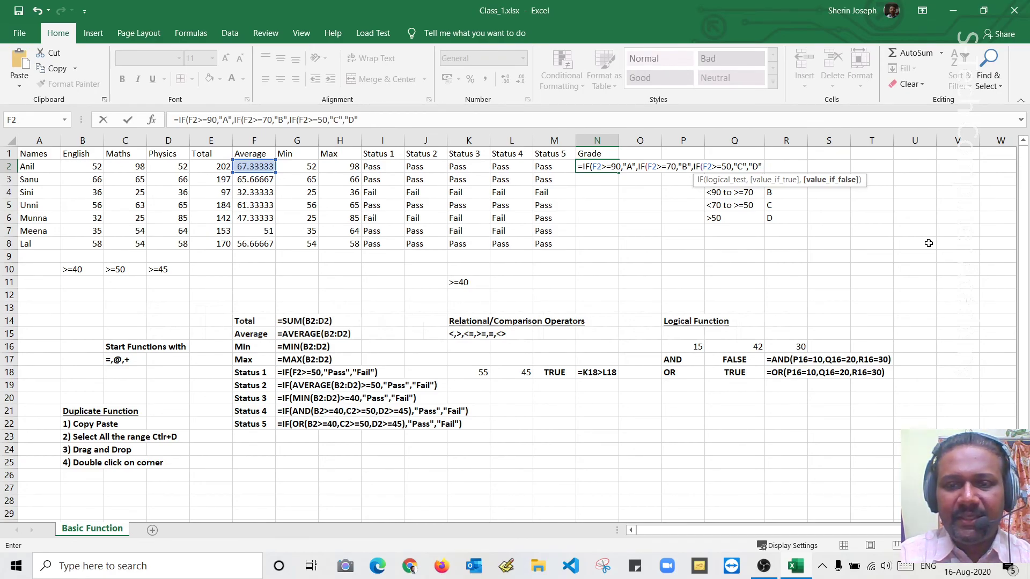
pyautogui.write(')')
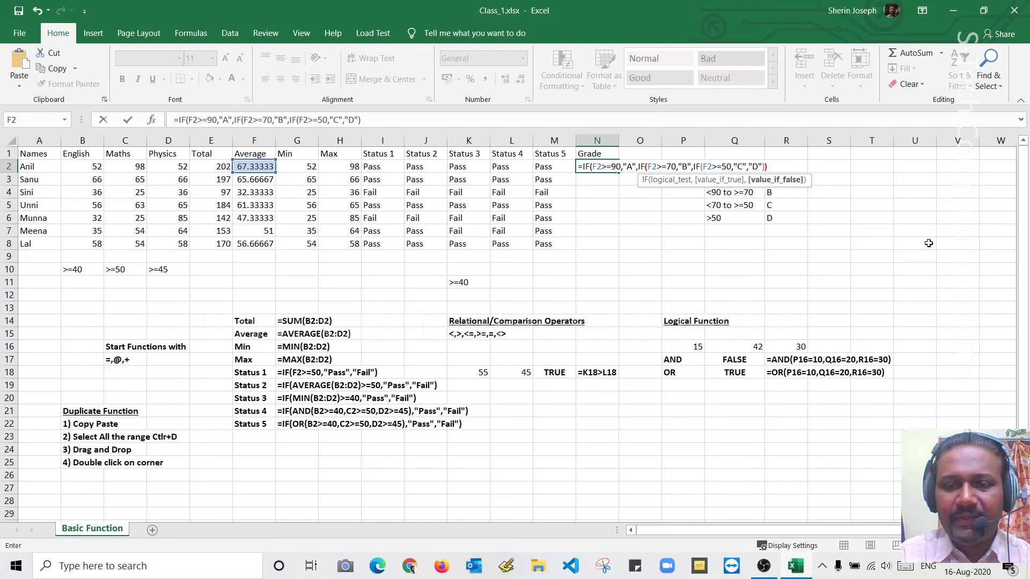
pyautogui.write('))')
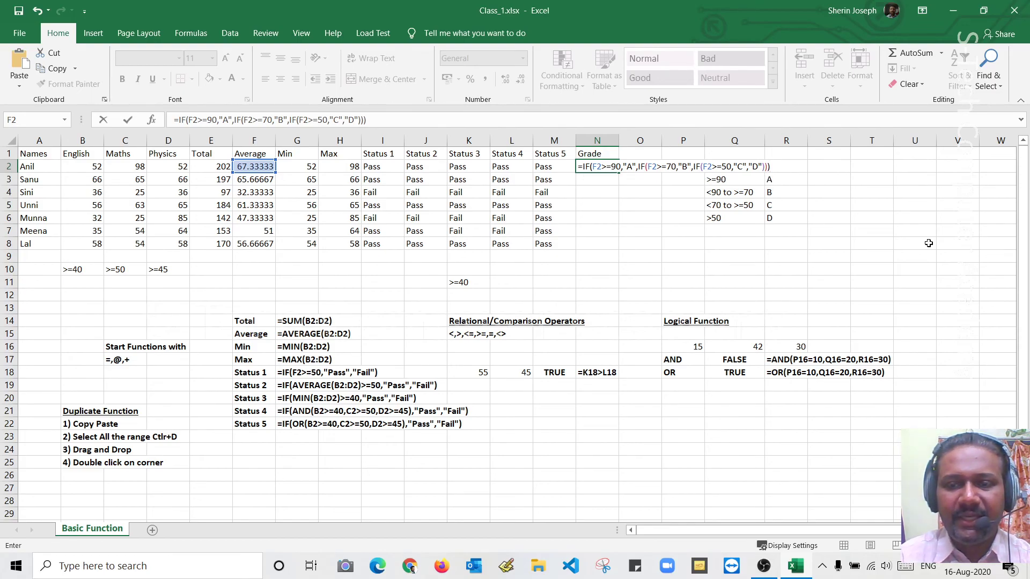
pyautogui.press('Return')
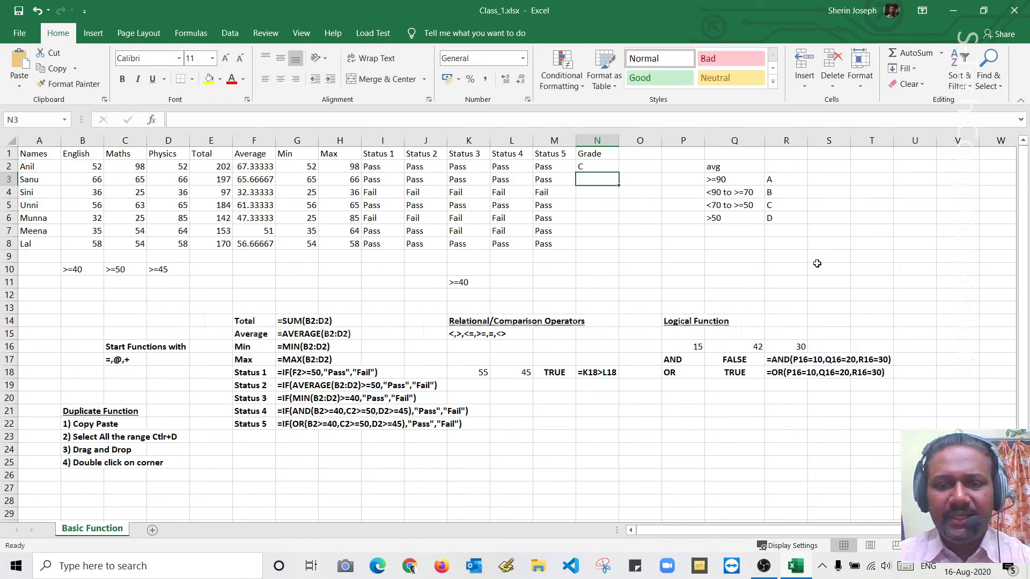
# Step: Fill the Grade formula from N2 down to N8
pyautogui.click(609, 168)
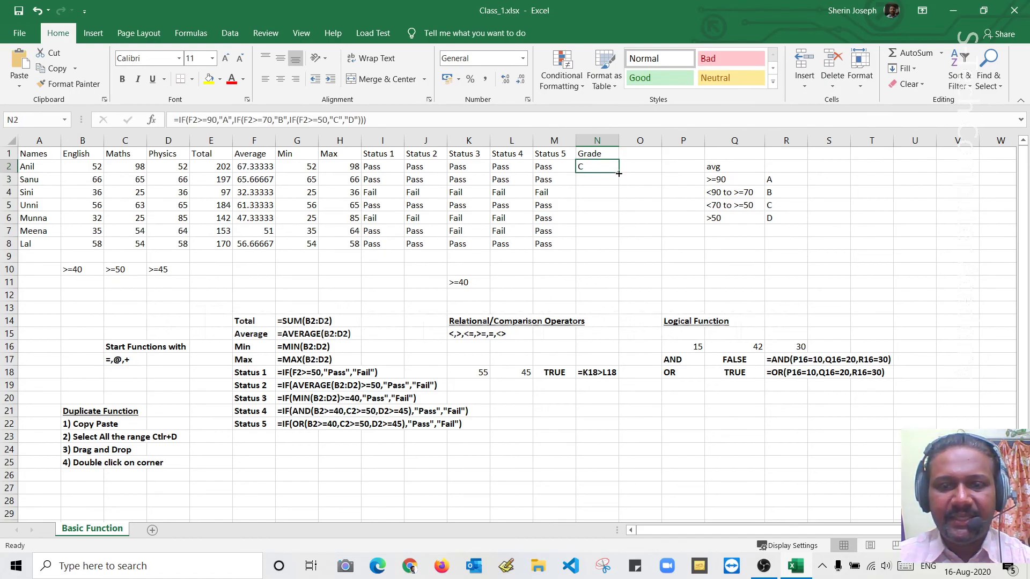
pyautogui.moveTo(618, 173); pyautogui.dragTo(621, 247)
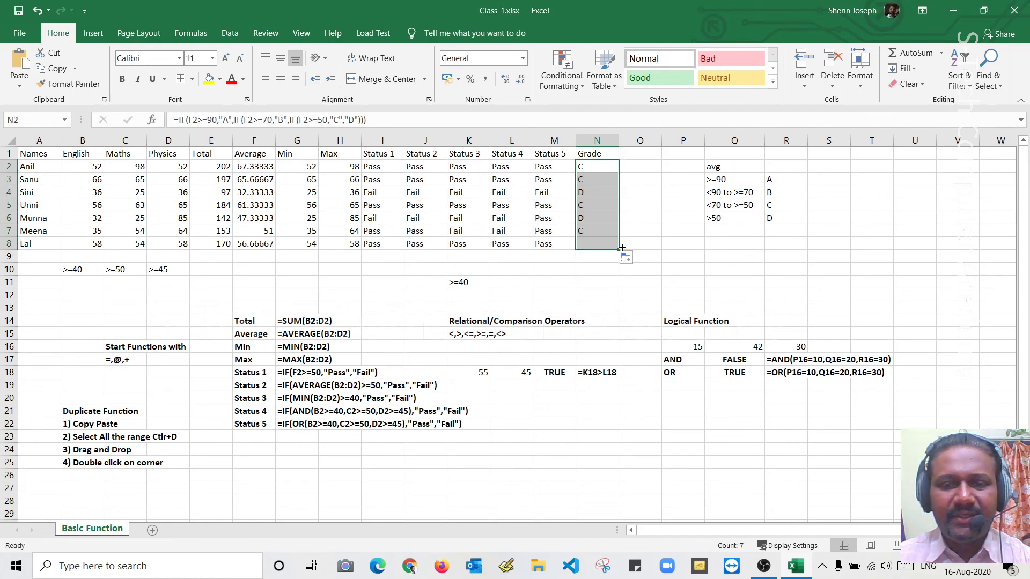
pyautogui.click(631, 233)
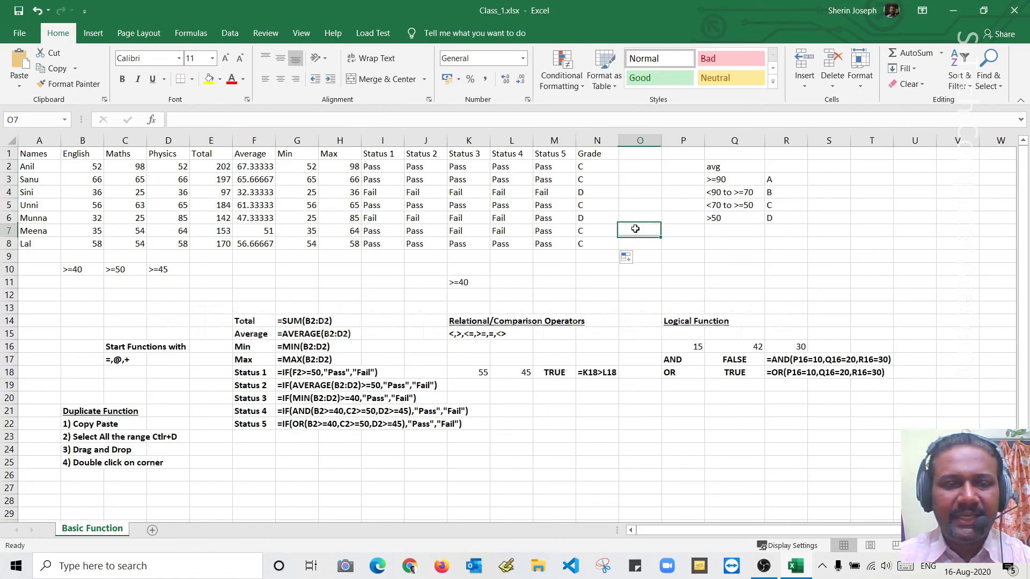
# Step: Change the first student's marks in row 2 to English 90, Maths 95 and Physics 89, and check the average
pyautogui.click(86, 165)
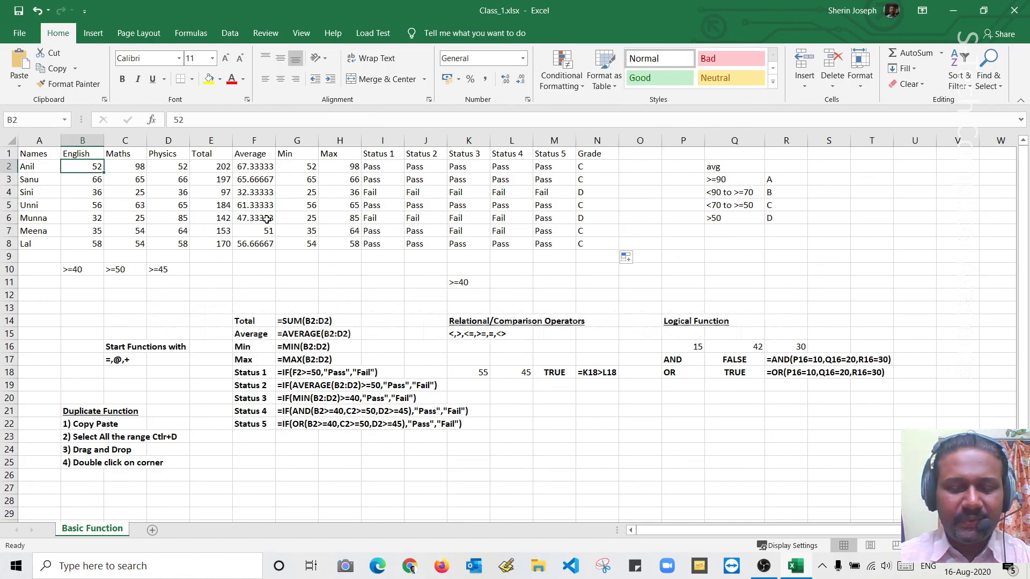
pyautogui.write('90')
pyautogui.press('Tab')
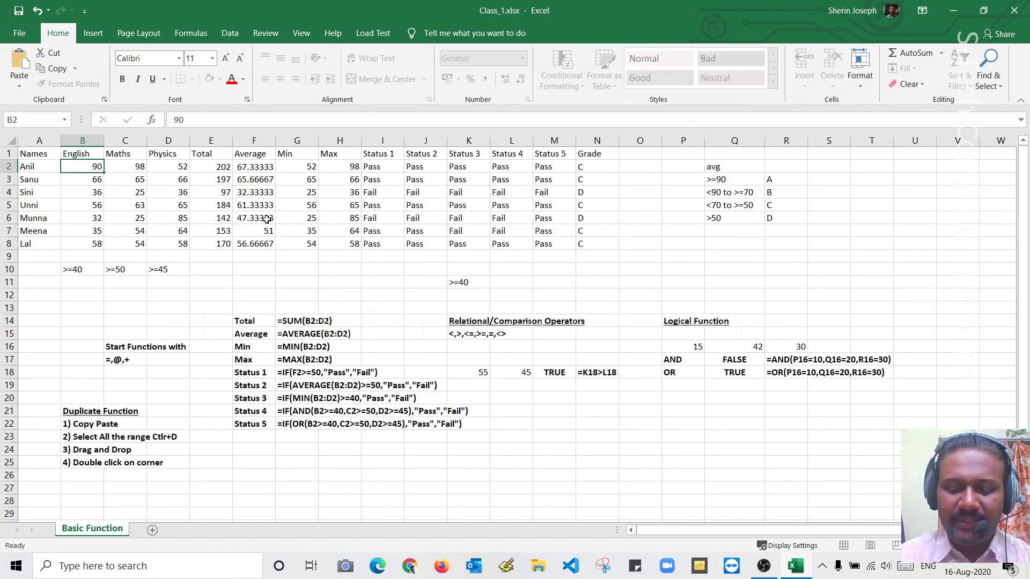
pyautogui.write('95')
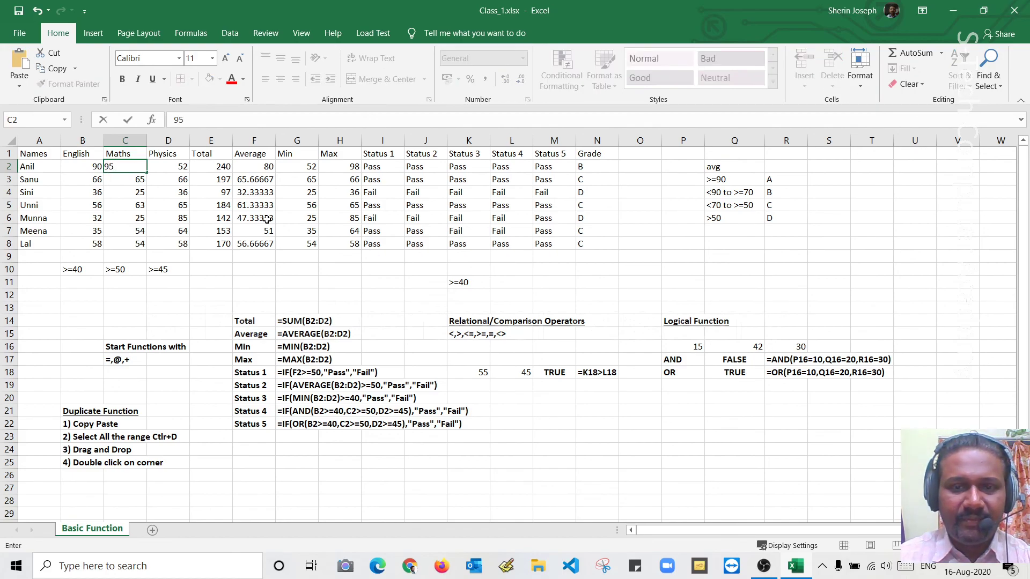
pyautogui.press('Tab')
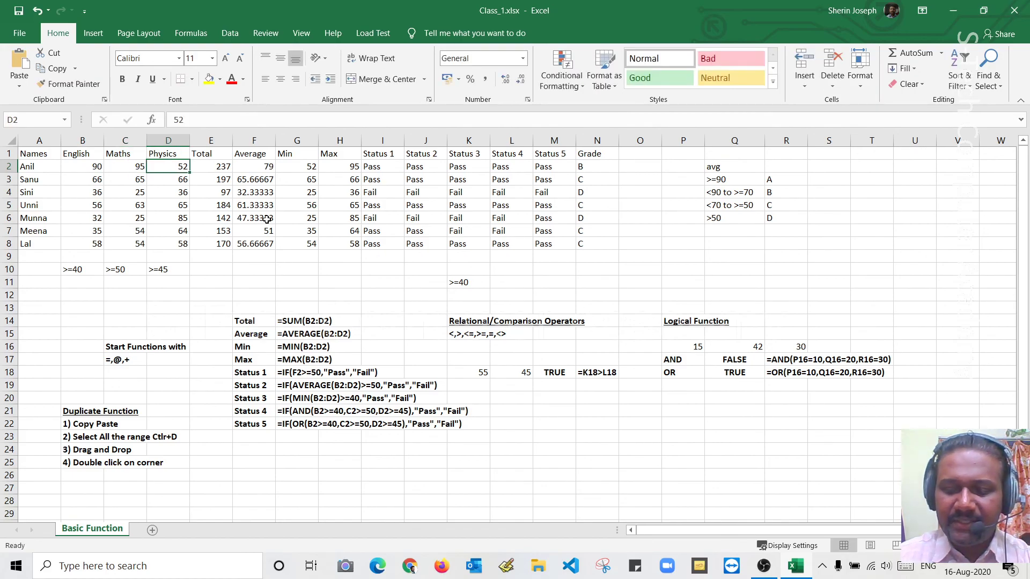
pyautogui.write('89')
pyautogui.press('Tab')
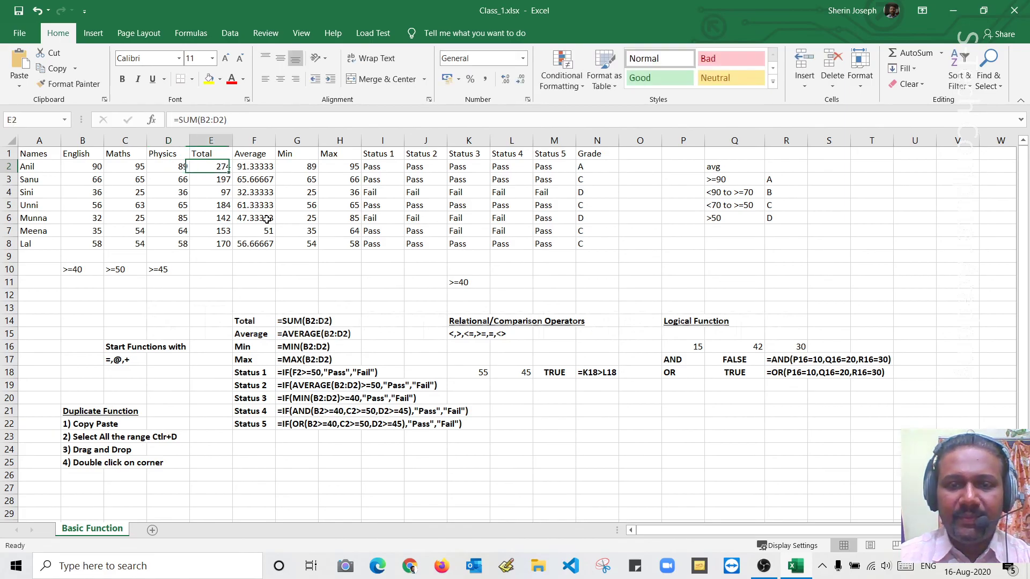
pyautogui.click(263, 169)
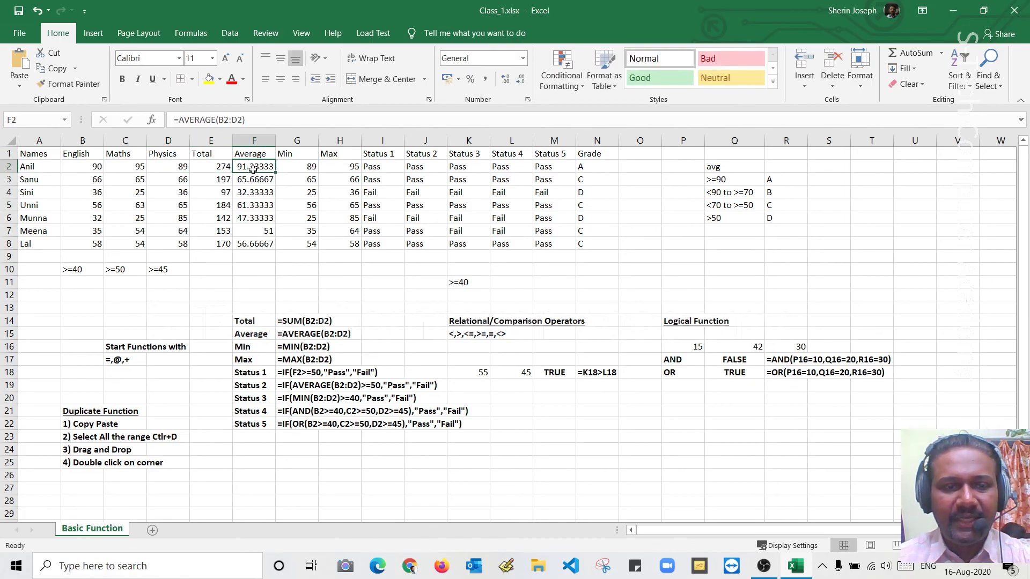
# Step: Copy the text of the nested IF formula from N2 into G23 as a note below the Status 5 formula
pyautogui.click(598, 167)
pyautogui.moveTo(384, 120); pyautogui.dragTo(133, 117)
pyautogui.hotkey('ctrl', 'c')
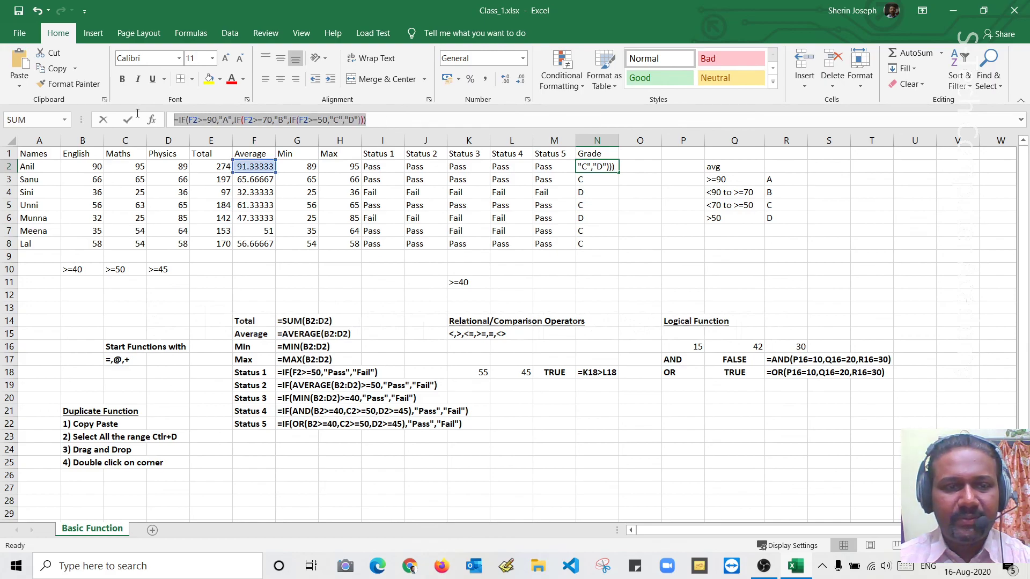
pyautogui.click(128, 120)
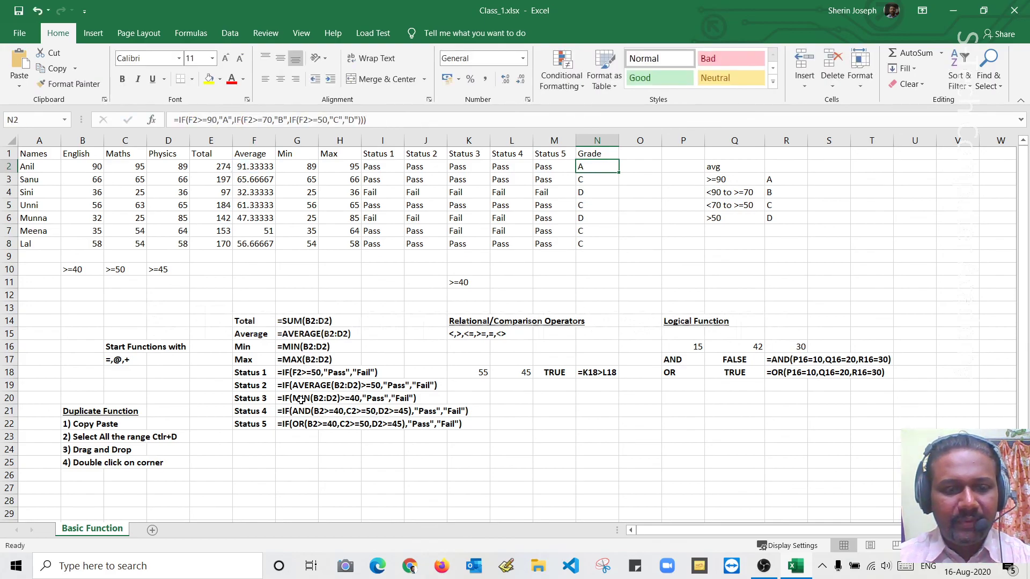
pyautogui.click(306, 436)
pyautogui.hotkey('ctrl', 'v')
pyautogui.press('Return')
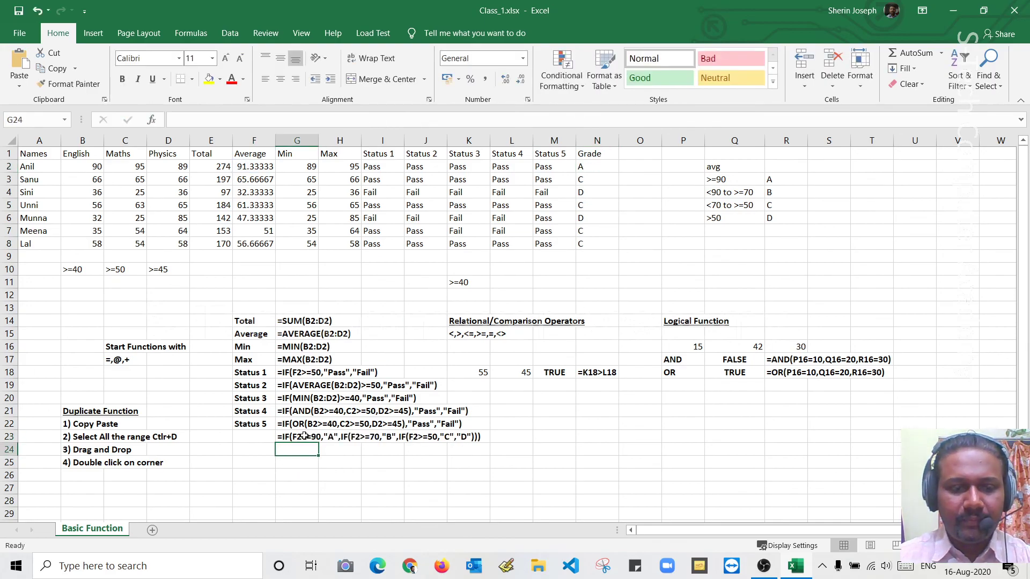
# Step: Extend the status labels from F22 into F23 so the new formula note is labelled Status 6
pyautogui.click(267, 427)
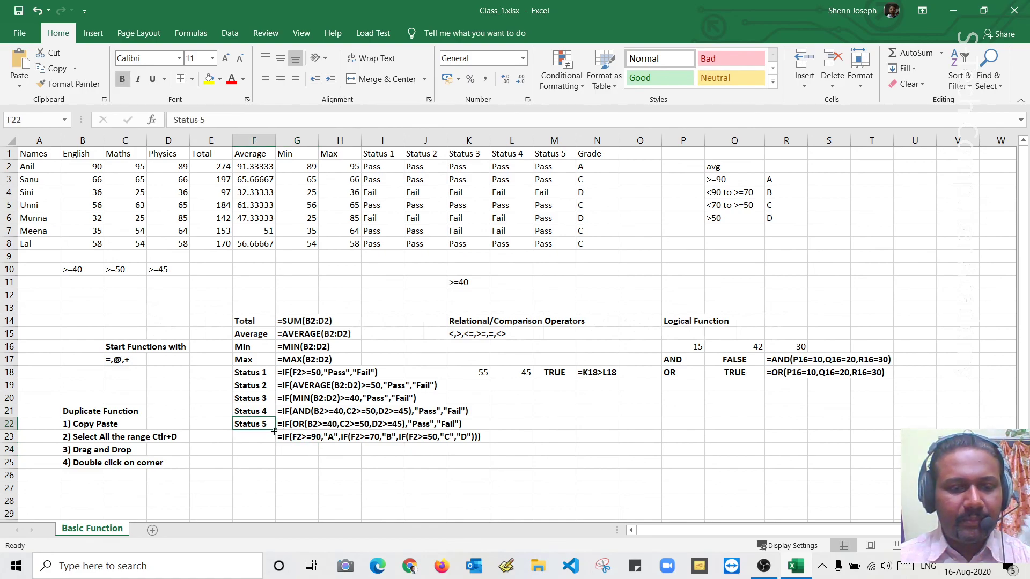
pyautogui.moveTo(273, 439); pyautogui.dragTo(272, 442)
pyautogui.click(339, 462)
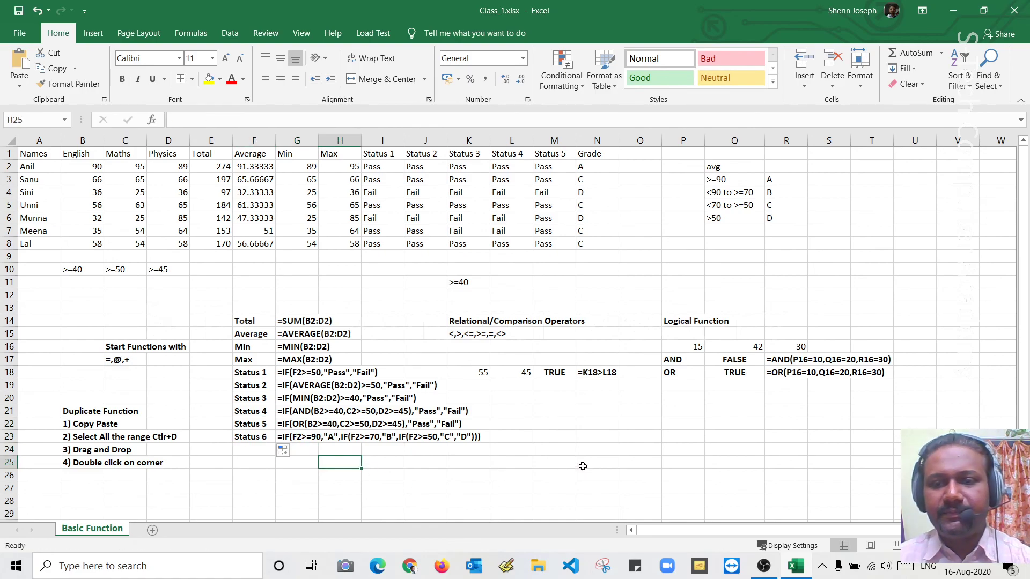